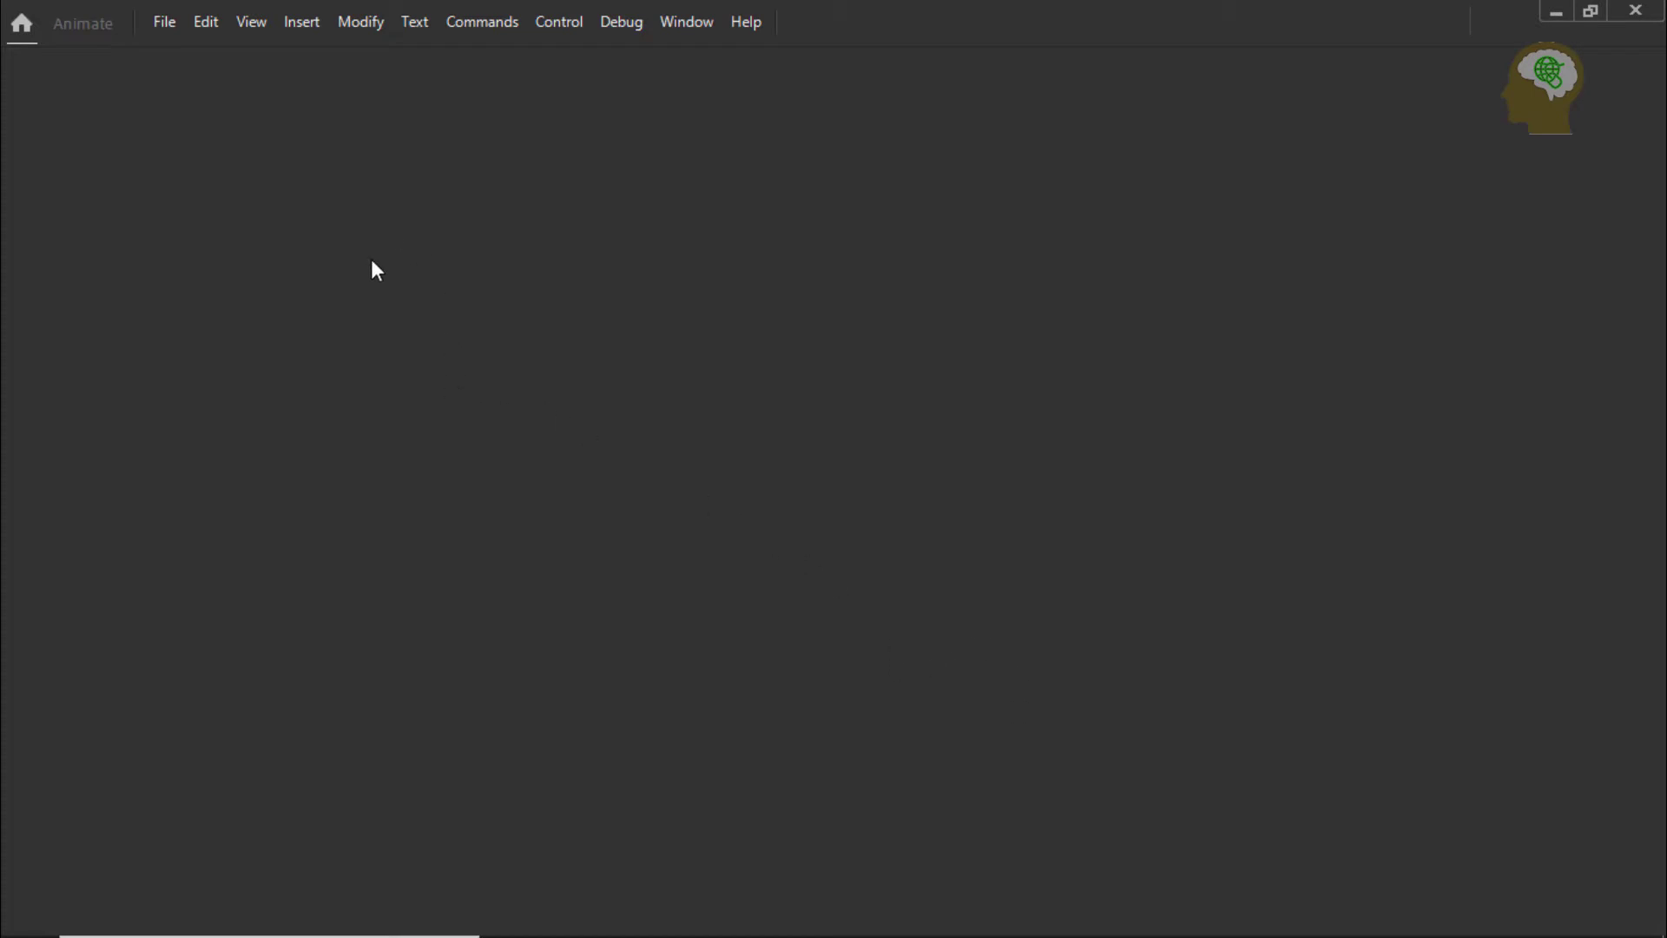
Create a new HD document of 1280 × 720 pixels at 30 fps for the ActionScript 3.0 platform.
{"action": "left_click", "coordinate": [165, 25]}
{"action": "left_click", "coordinate": [178, 48]}
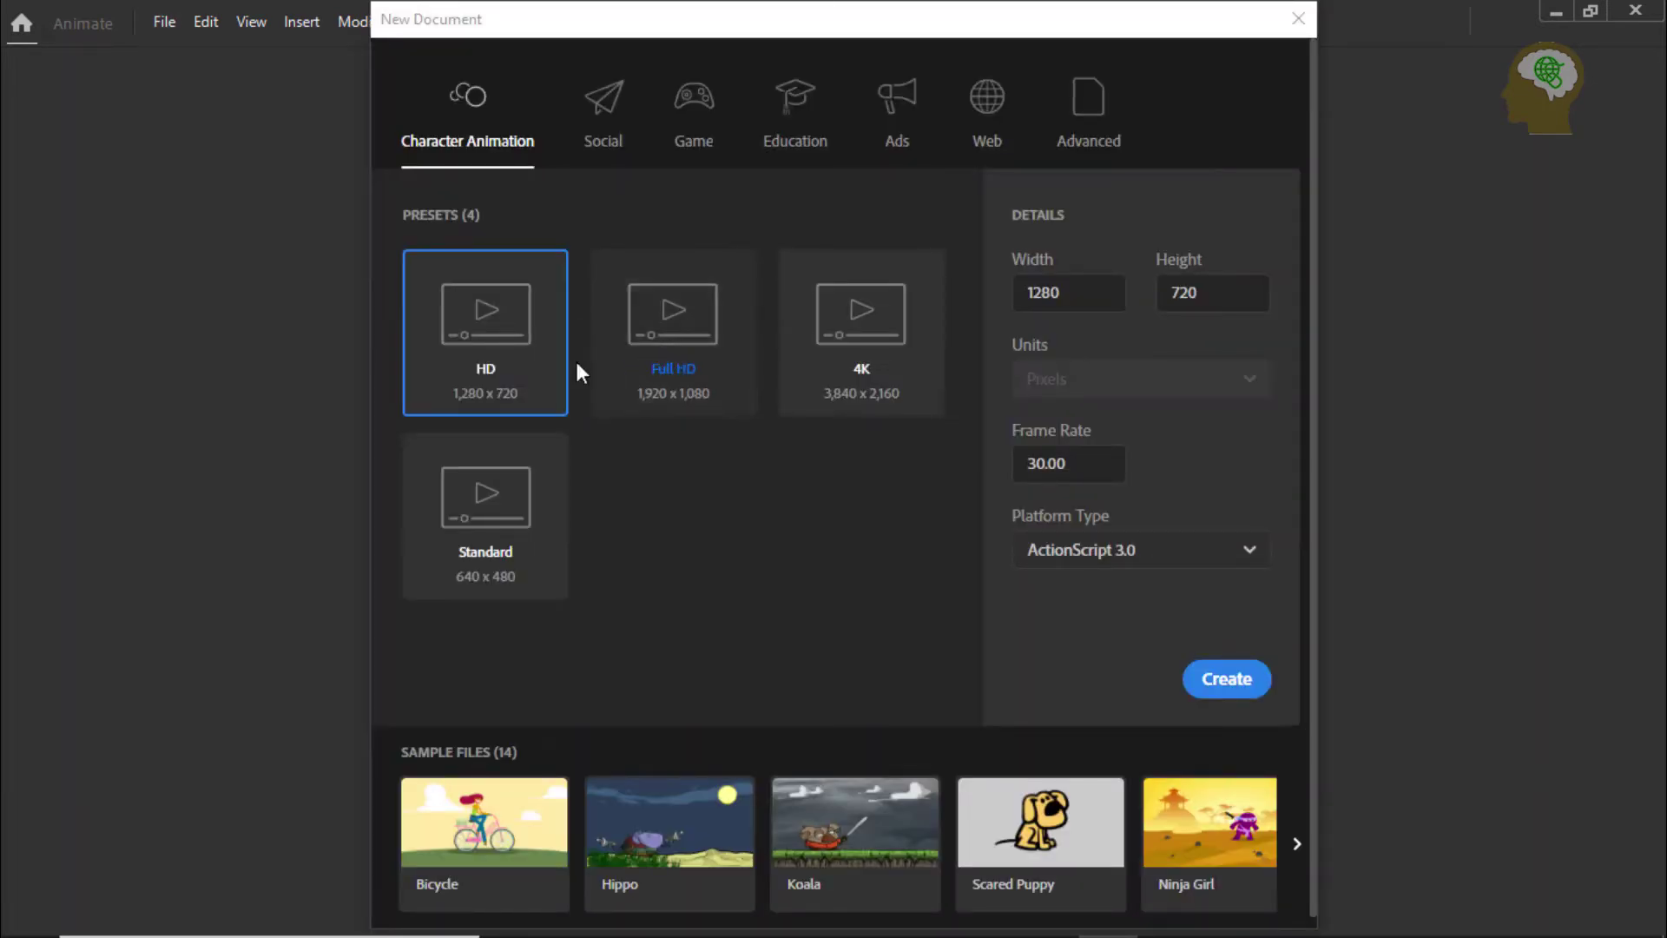
{"action": "left_click", "coordinate": [1219, 680]}
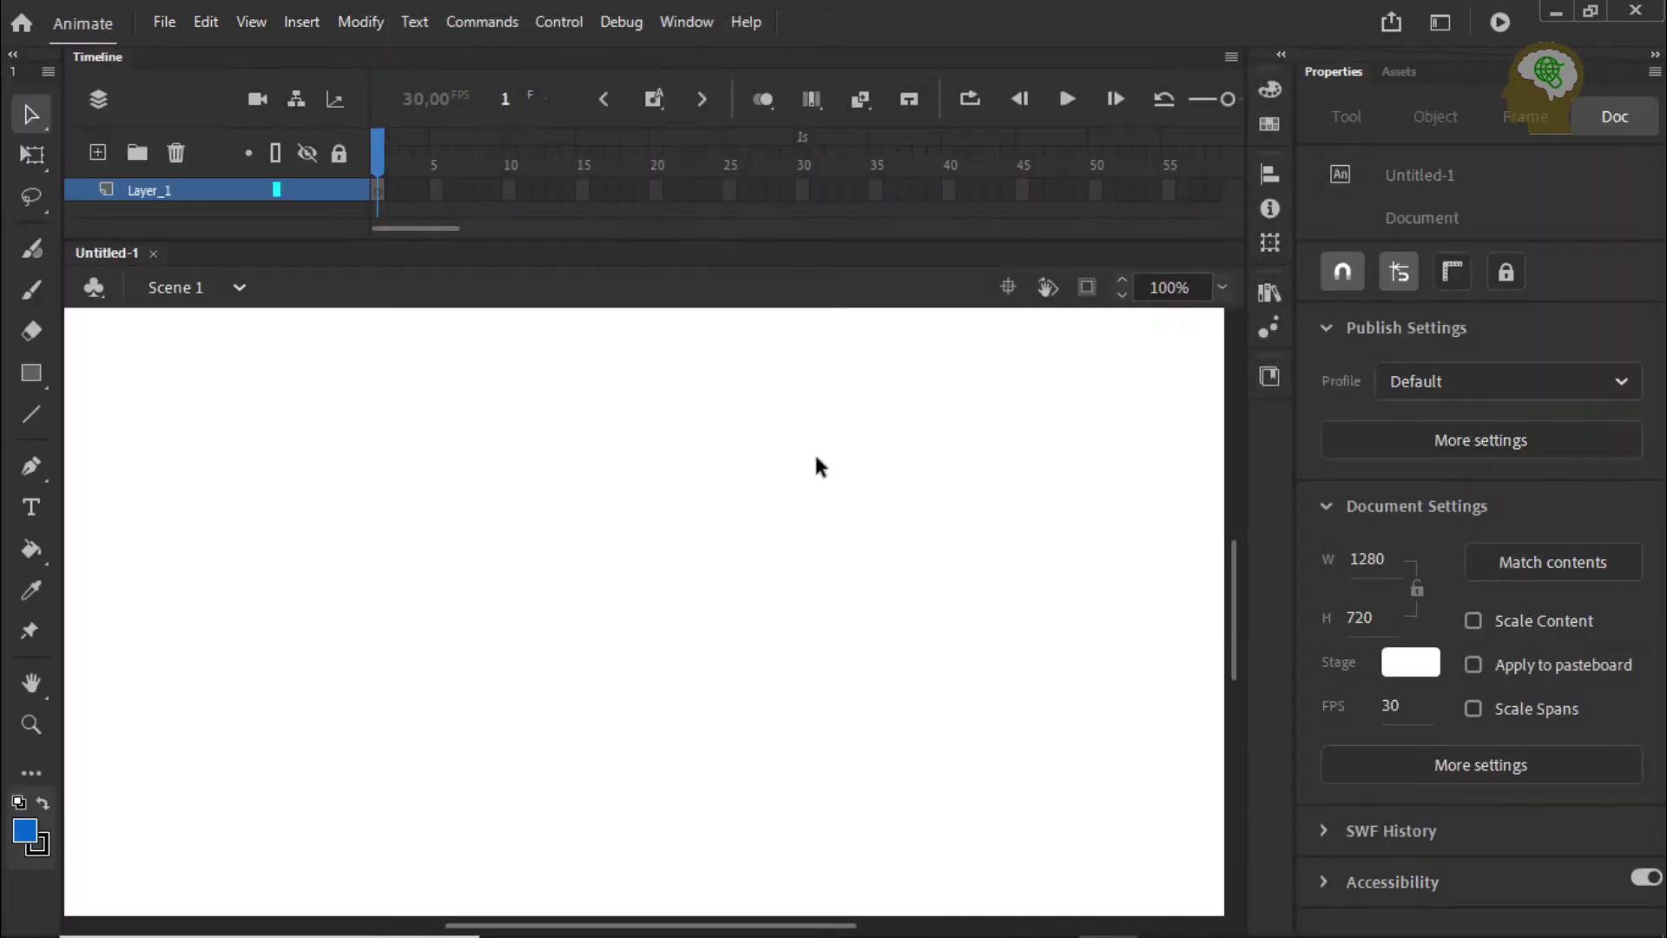
{"action": "left_click", "coordinate": [1220, 286]}
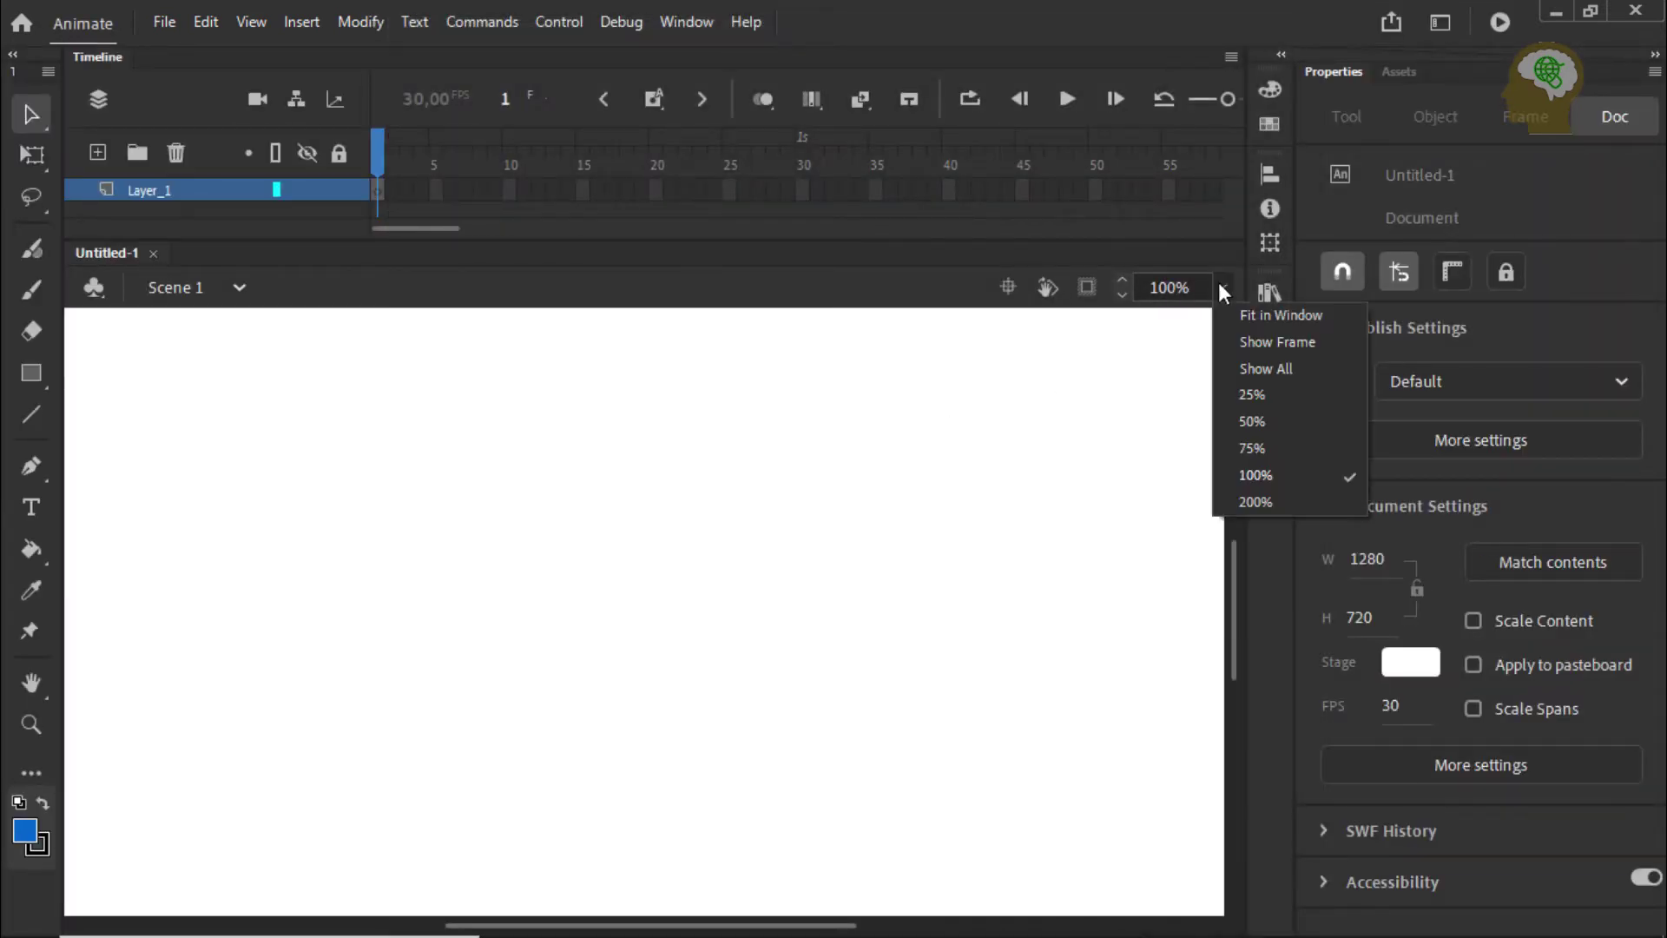
{"action": "left_click", "coordinate": [1254, 375]}
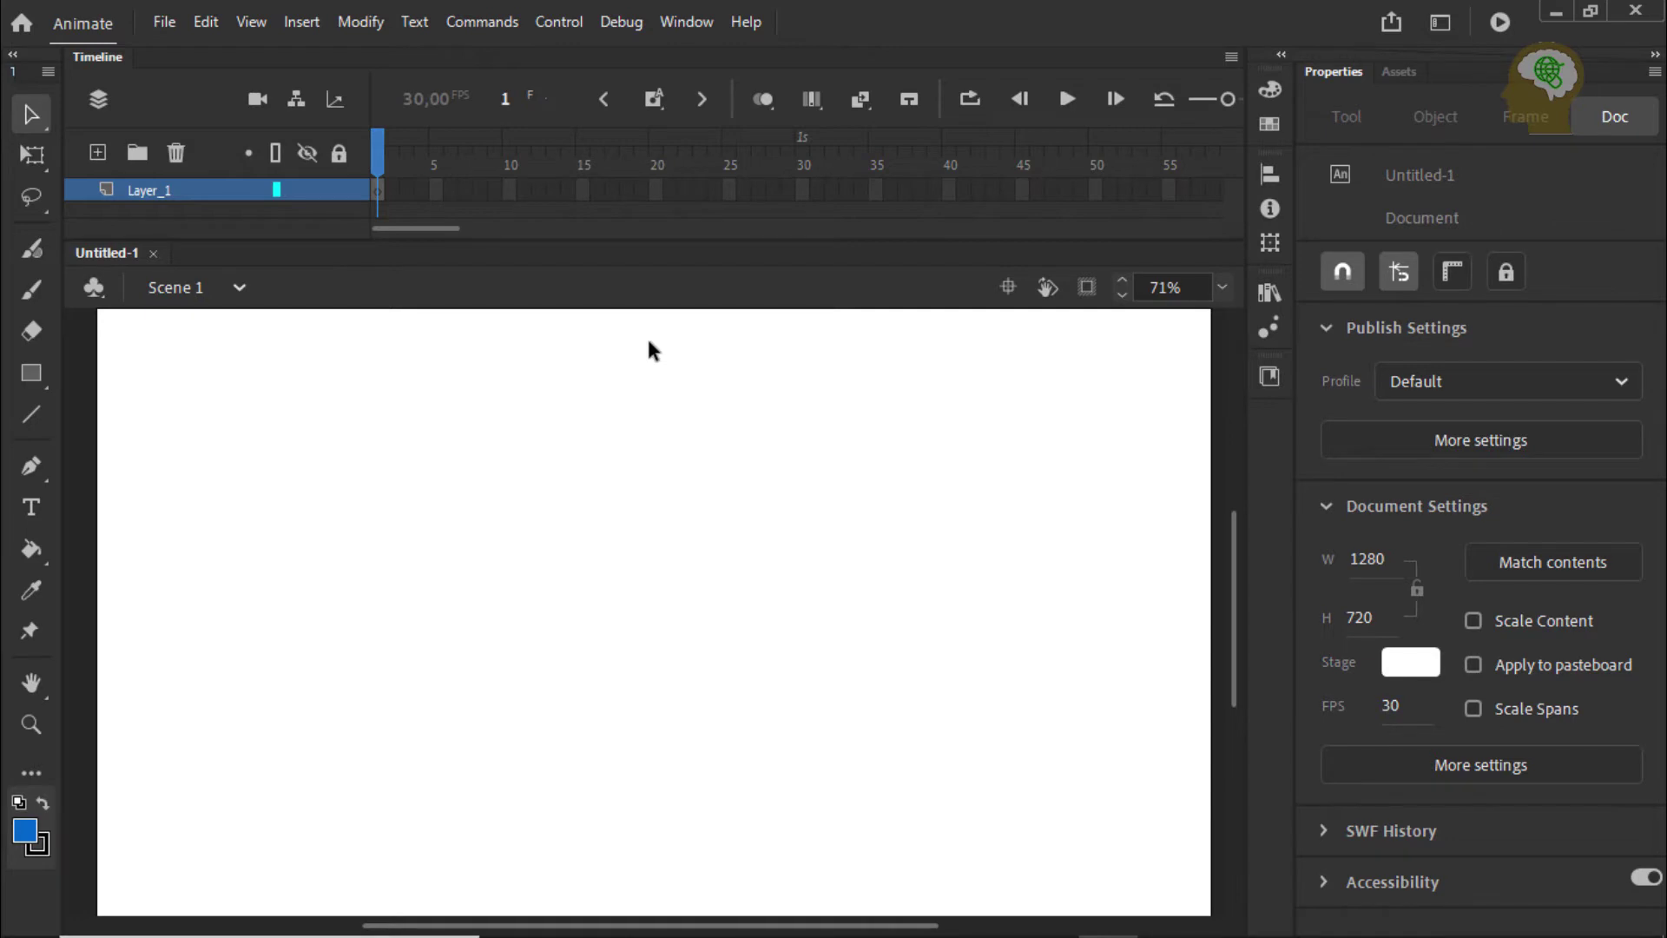
{"action": "right_click", "coordinate": [379, 190]}
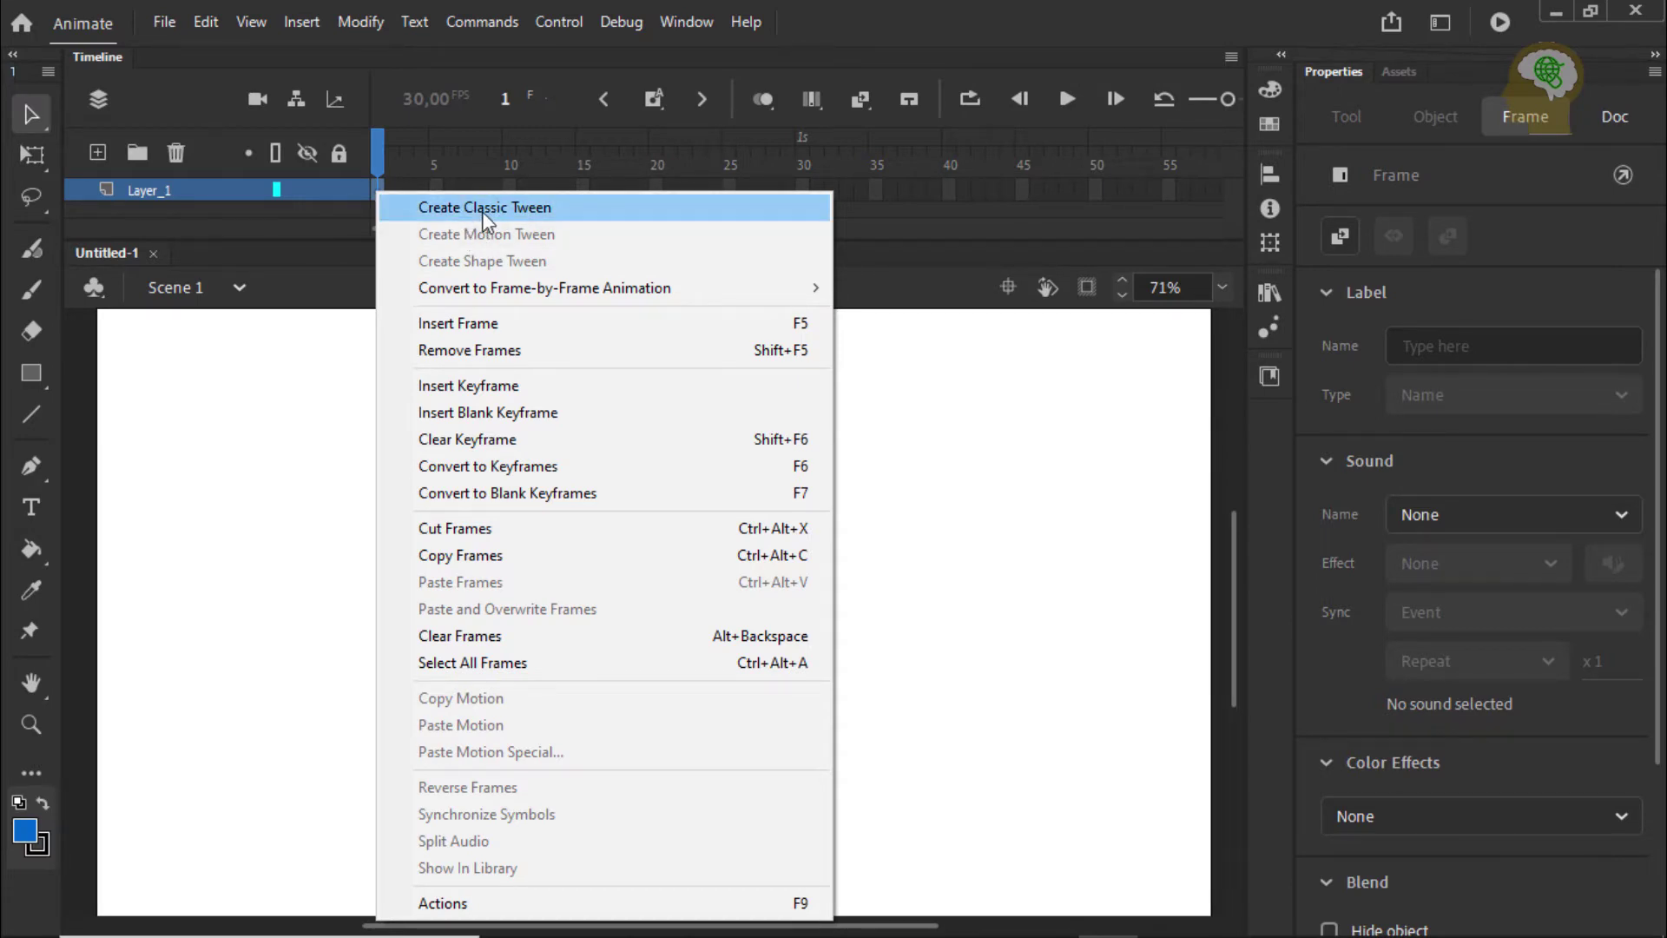
{"action": "left_click", "coordinate": [298, 382]}
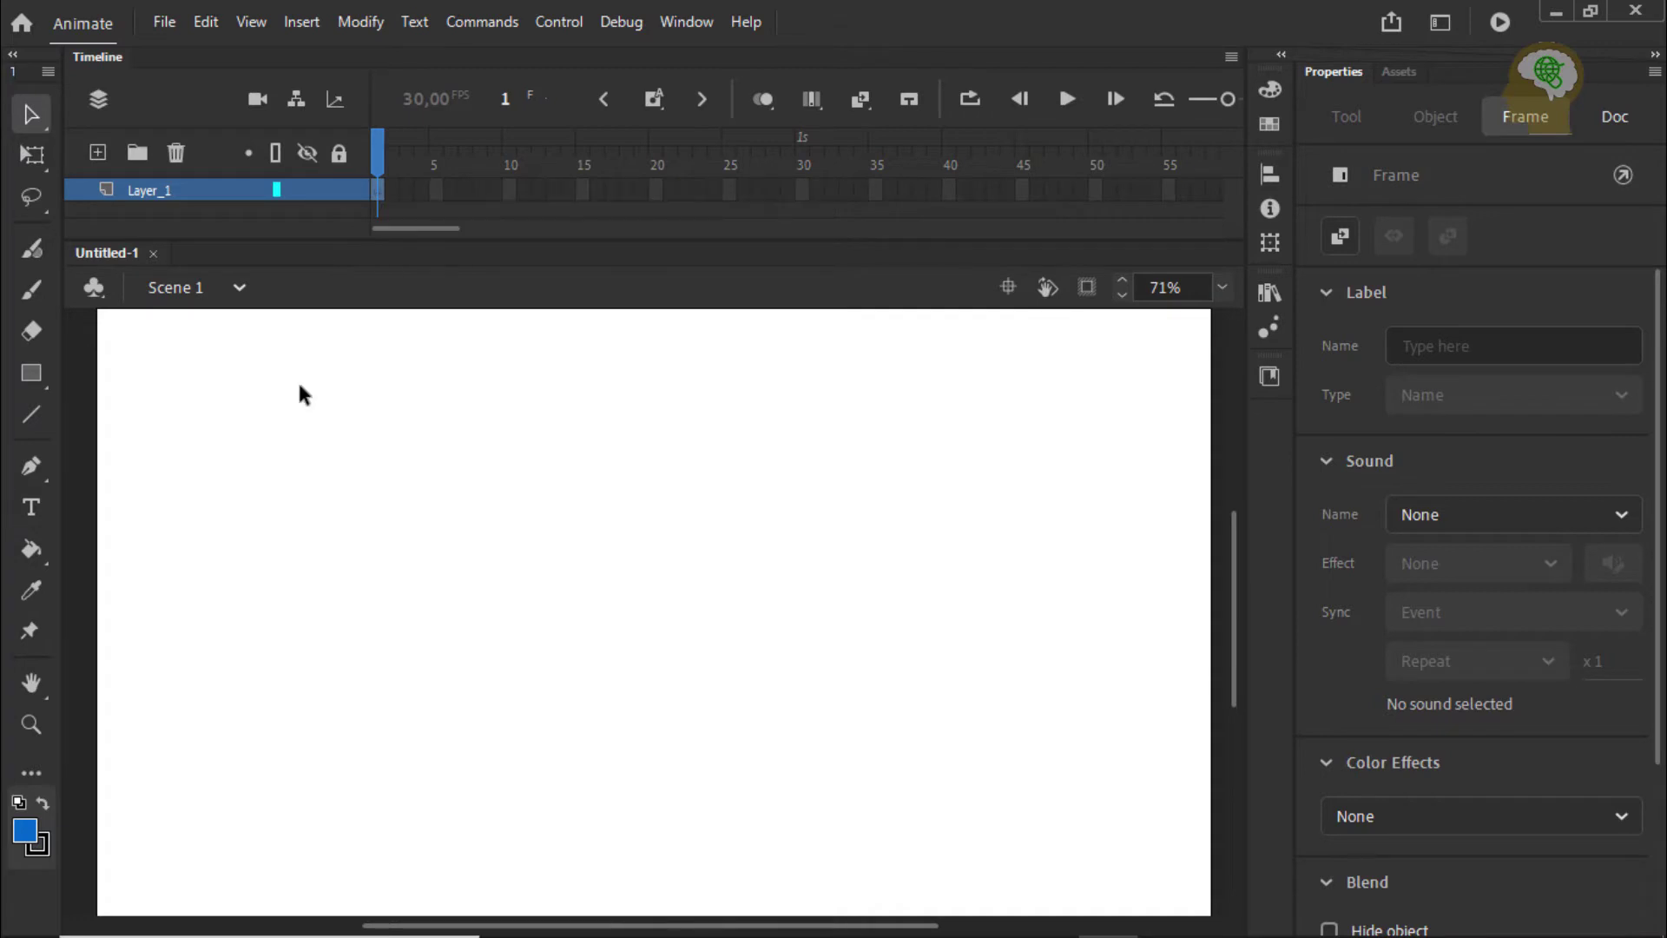
{"action": "left_click", "coordinate": [29, 373]}
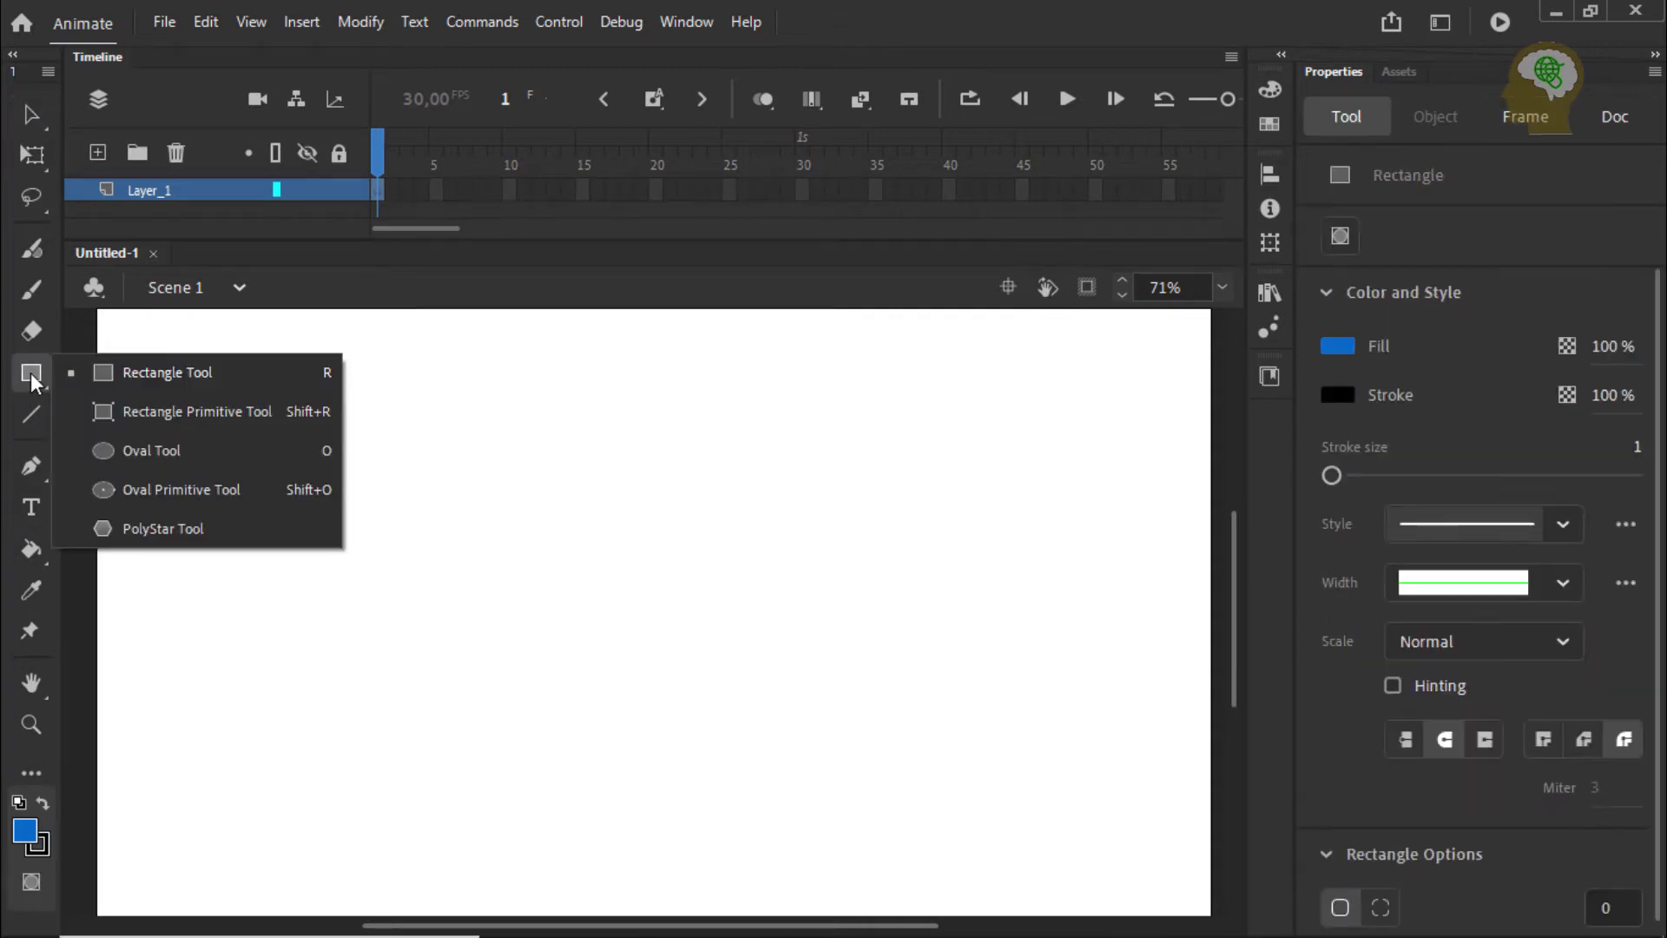
{"action": "left_click", "coordinate": [130, 451]}
{"action": "left_click_drag", "start_coordinate": [179, 481], "coordinate": [275, 580]}
{"action": "key", "text": "ctrl+z"}
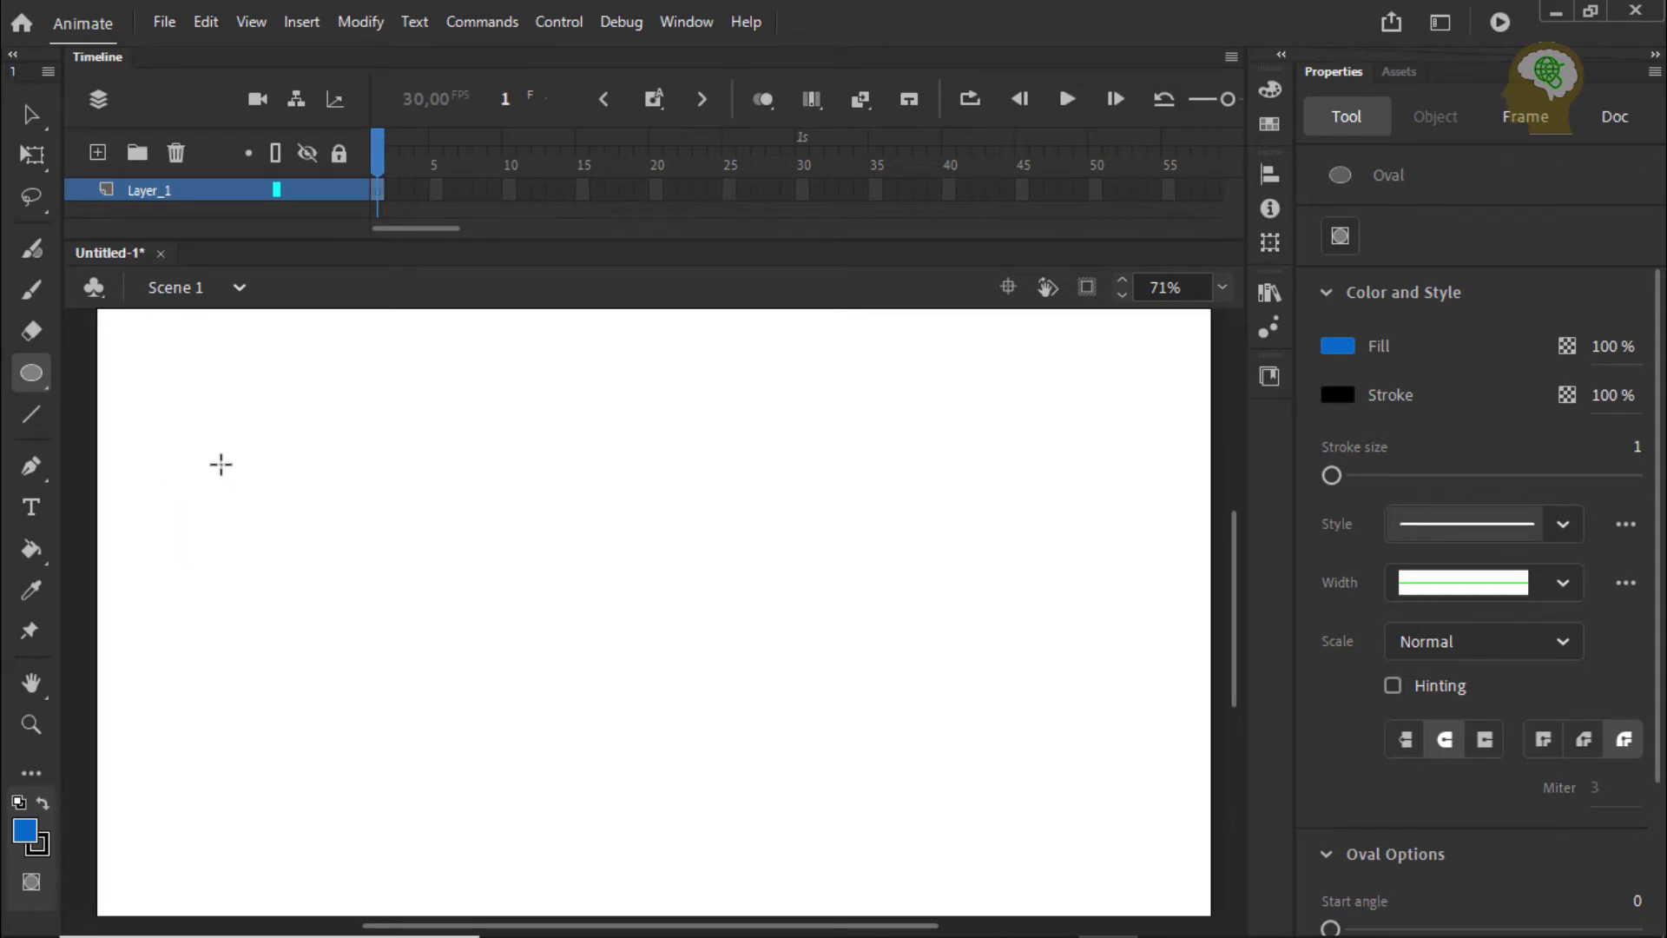
{"action": "left_click_drag", "start_coordinate": [161, 428], "coordinate": [440, 718]}
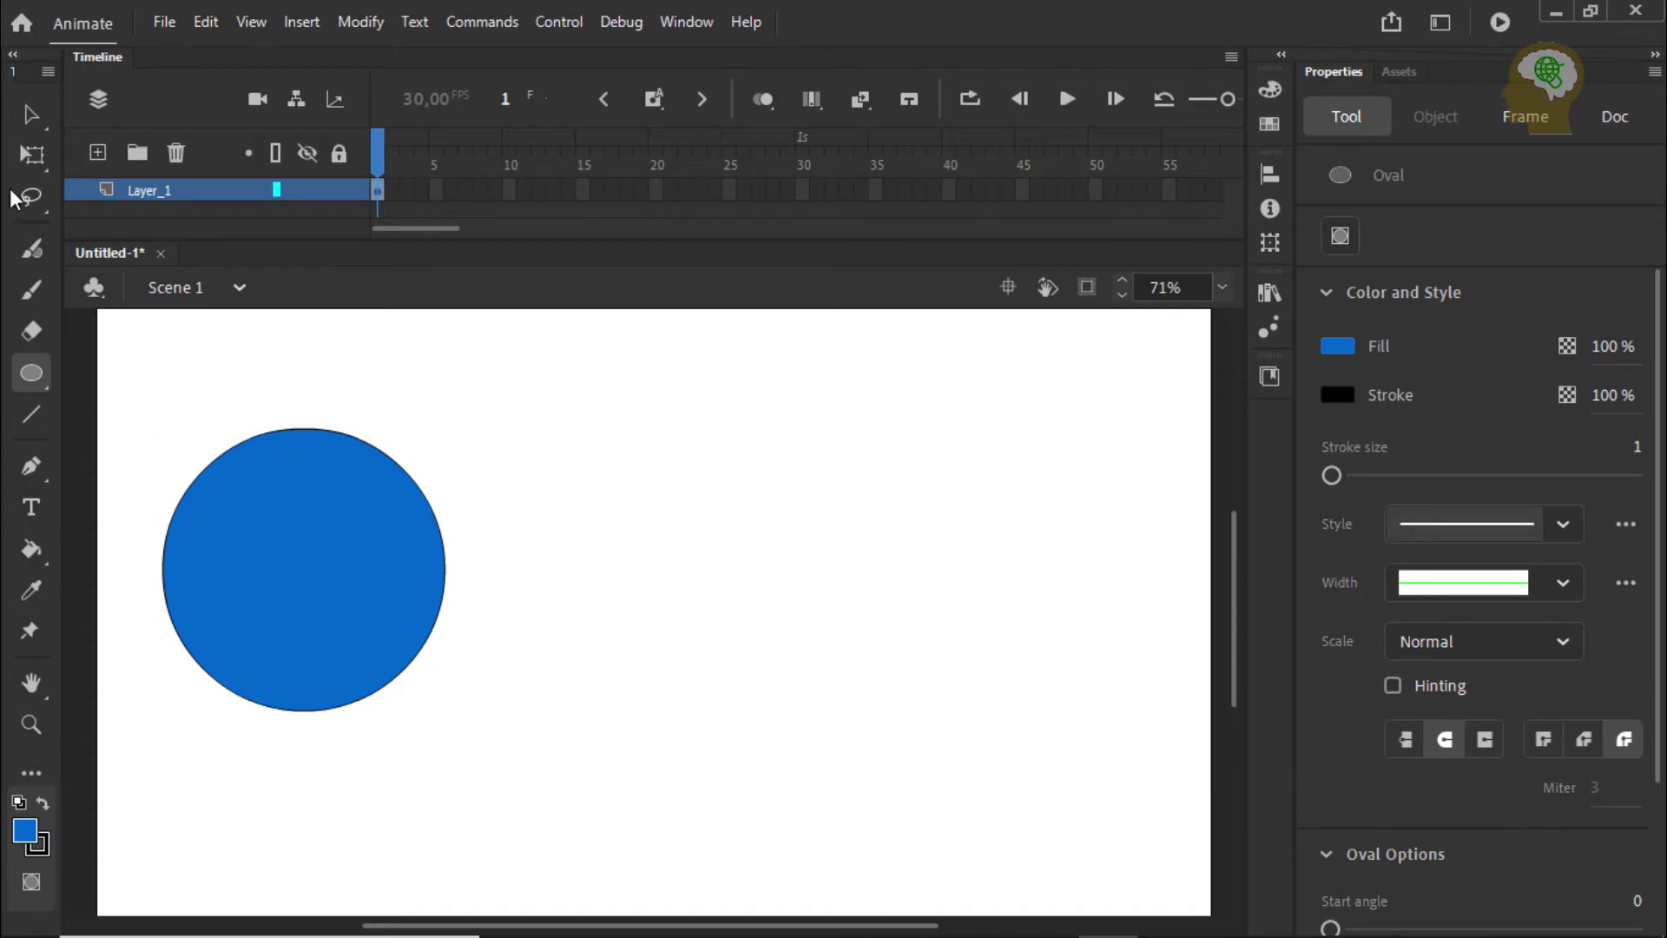
{"action": "left_click", "coordinate": [29, 113]}
{"action": "left_click_drag", "start_coordinate": [131, 395], "coordinate": [504, 769]}
{"action": "key", "text": "Delete"}
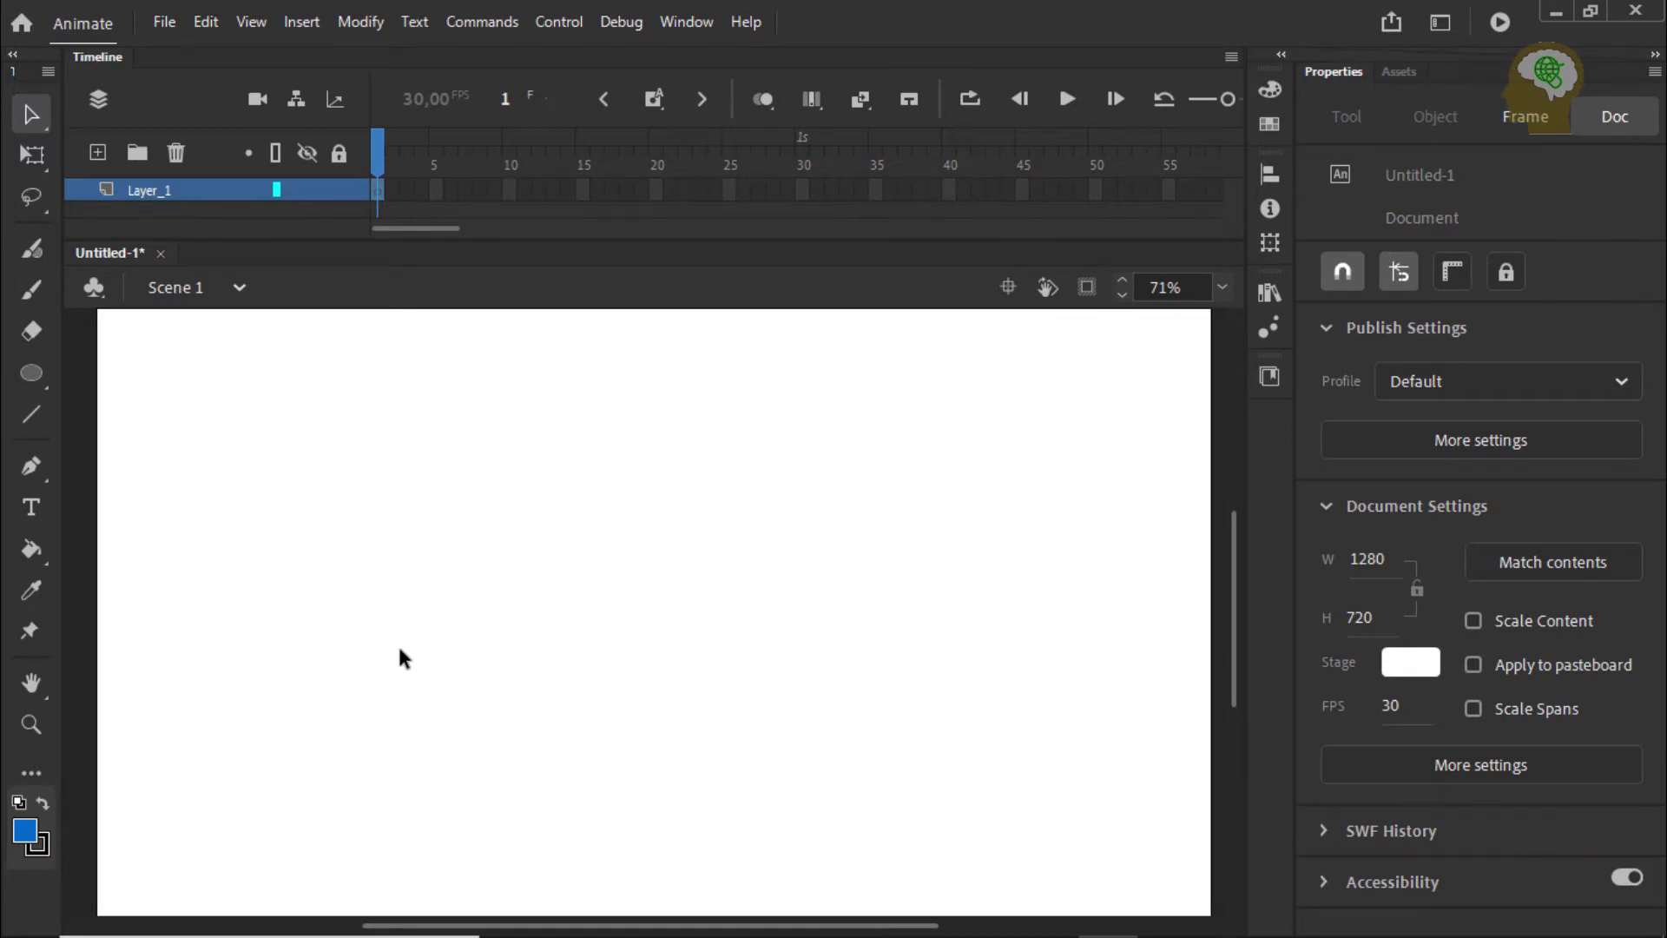
Draw a blue circle with a black outline, about 211 px in diameter, at about X 108, Y 181 on the stage.
{"action": "left_click", "coordinate": [33, 373]}
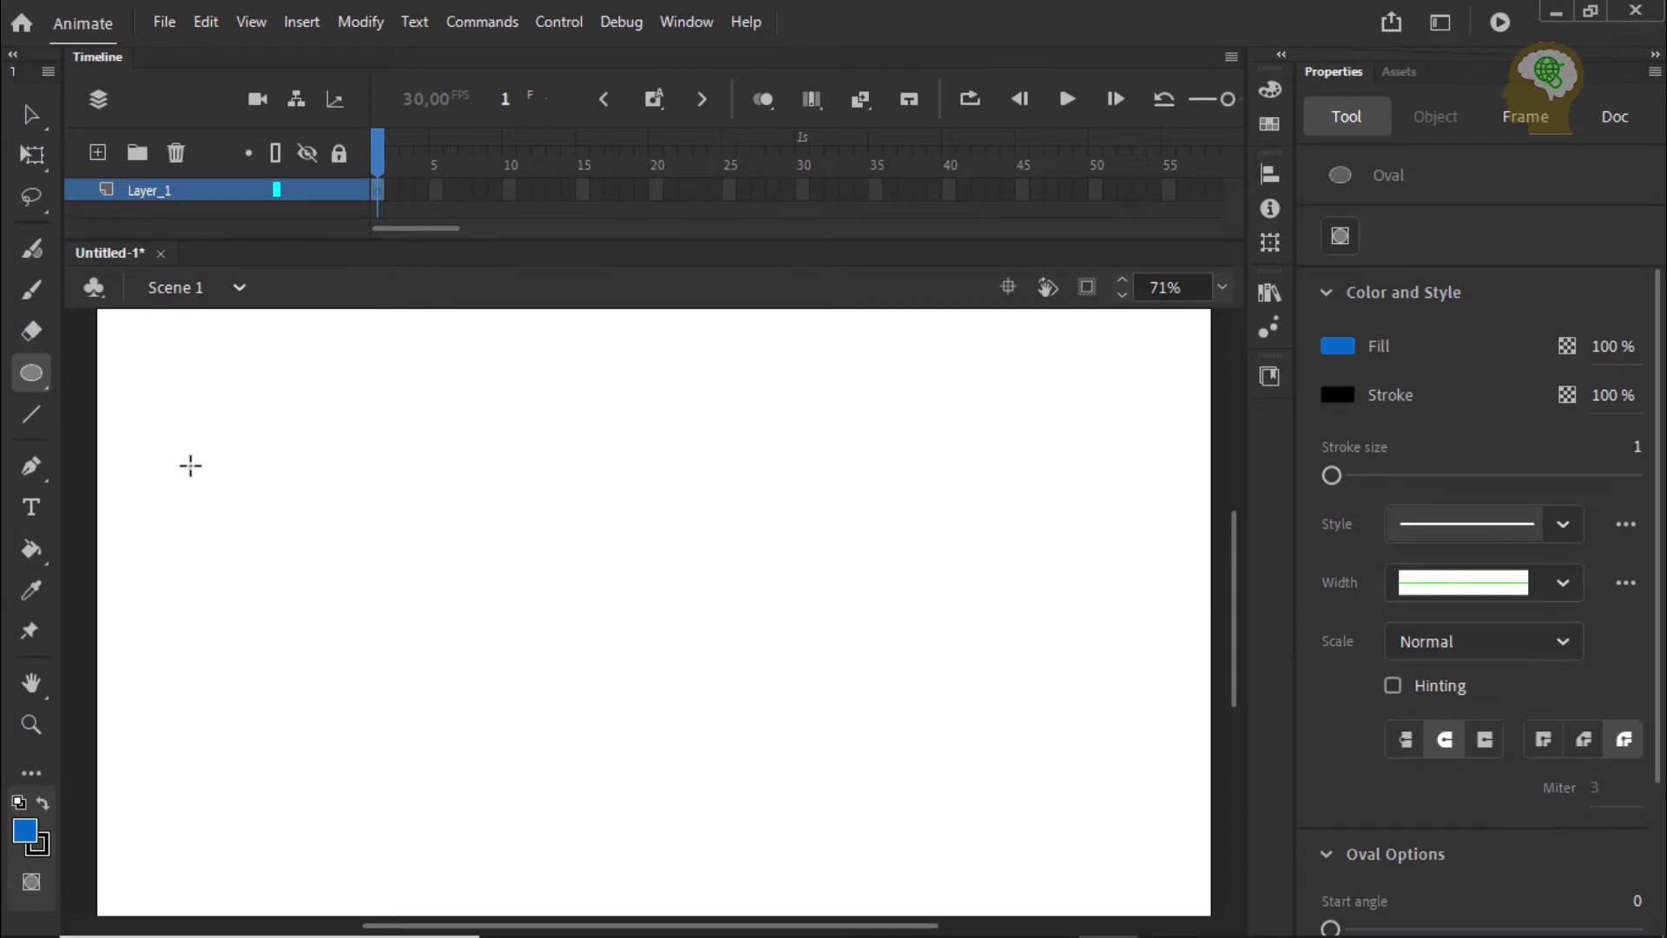
{"action": "left_click_drag", "start_coordinate": [190, 466], "coordinate": [374, 651]}
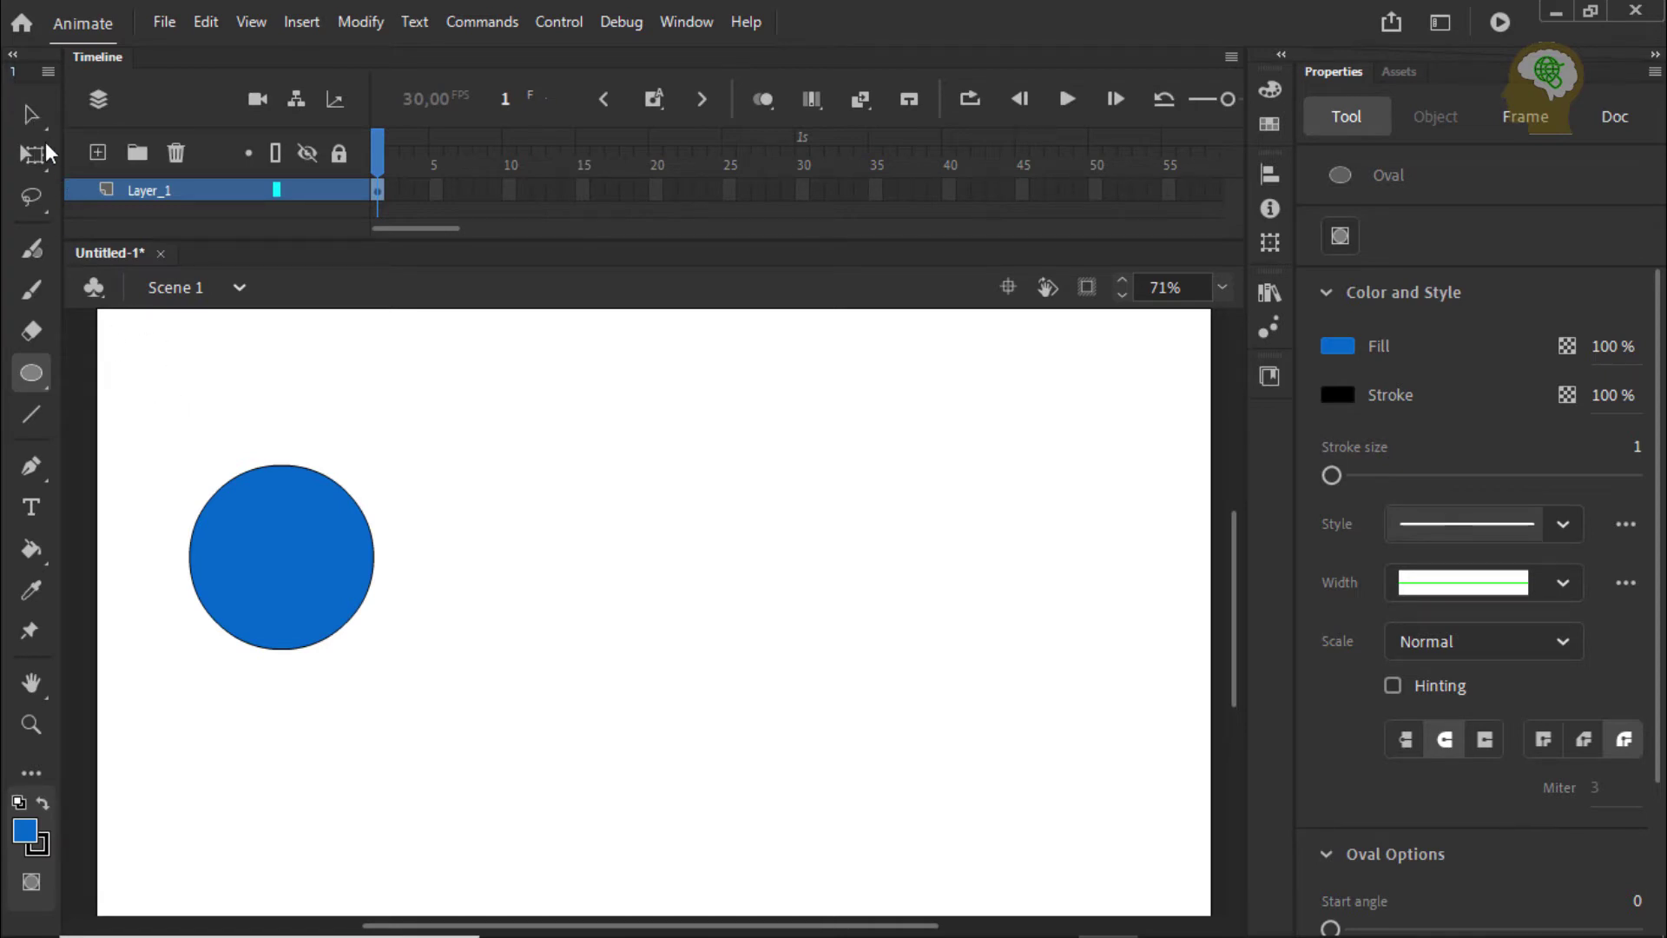
{"action": "left_click", "coordinate": [31, 113]}
{"action": "left_click_drag", "start_coordinate": [148, 440], "coordinate": [426, 735]}
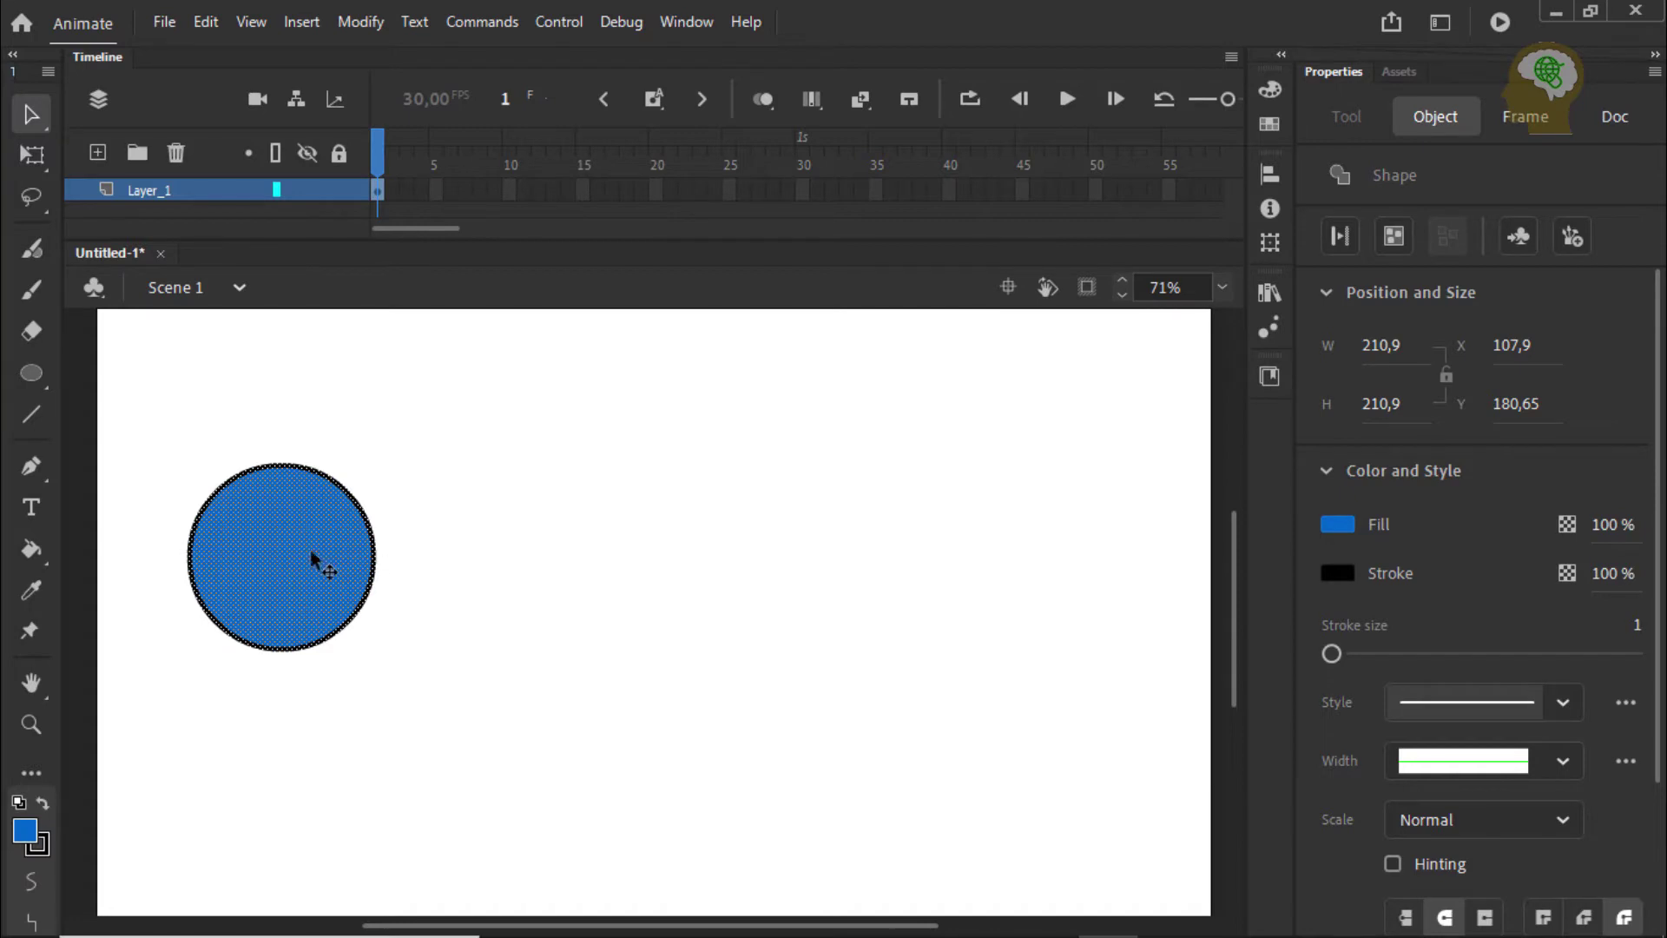
Add the static text "A" and place it directly beneath the blue circle.
{"action": "left_click", "coordinate": [32, 508]}
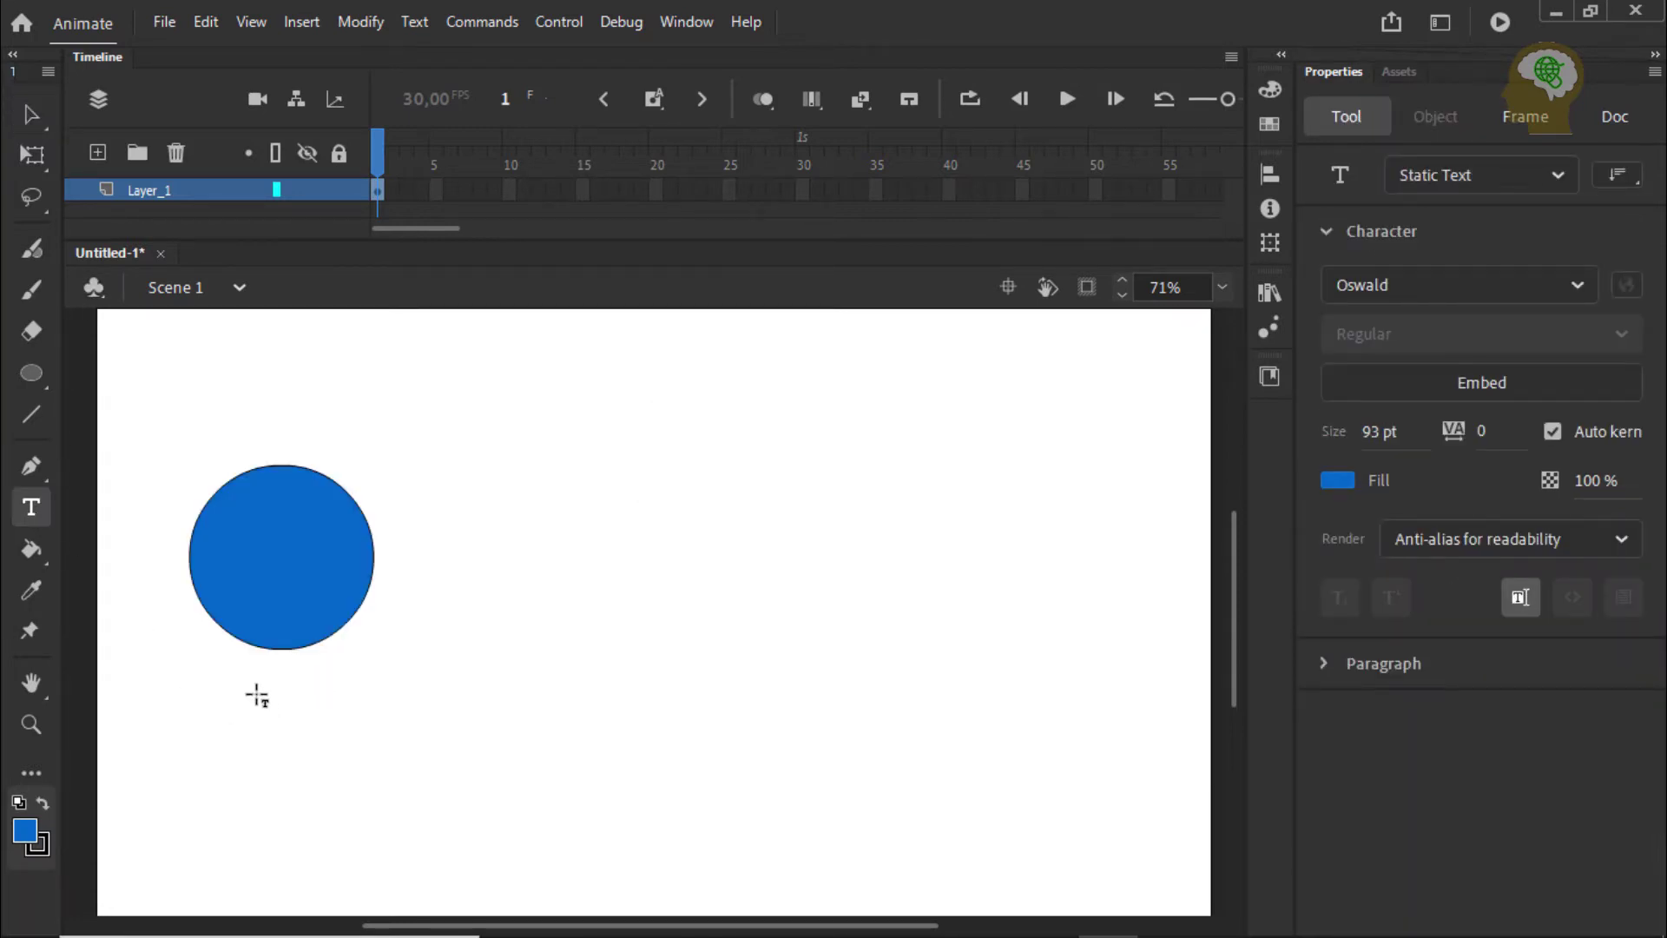
{"action": "left_click", "coordinate": [257, 696]}
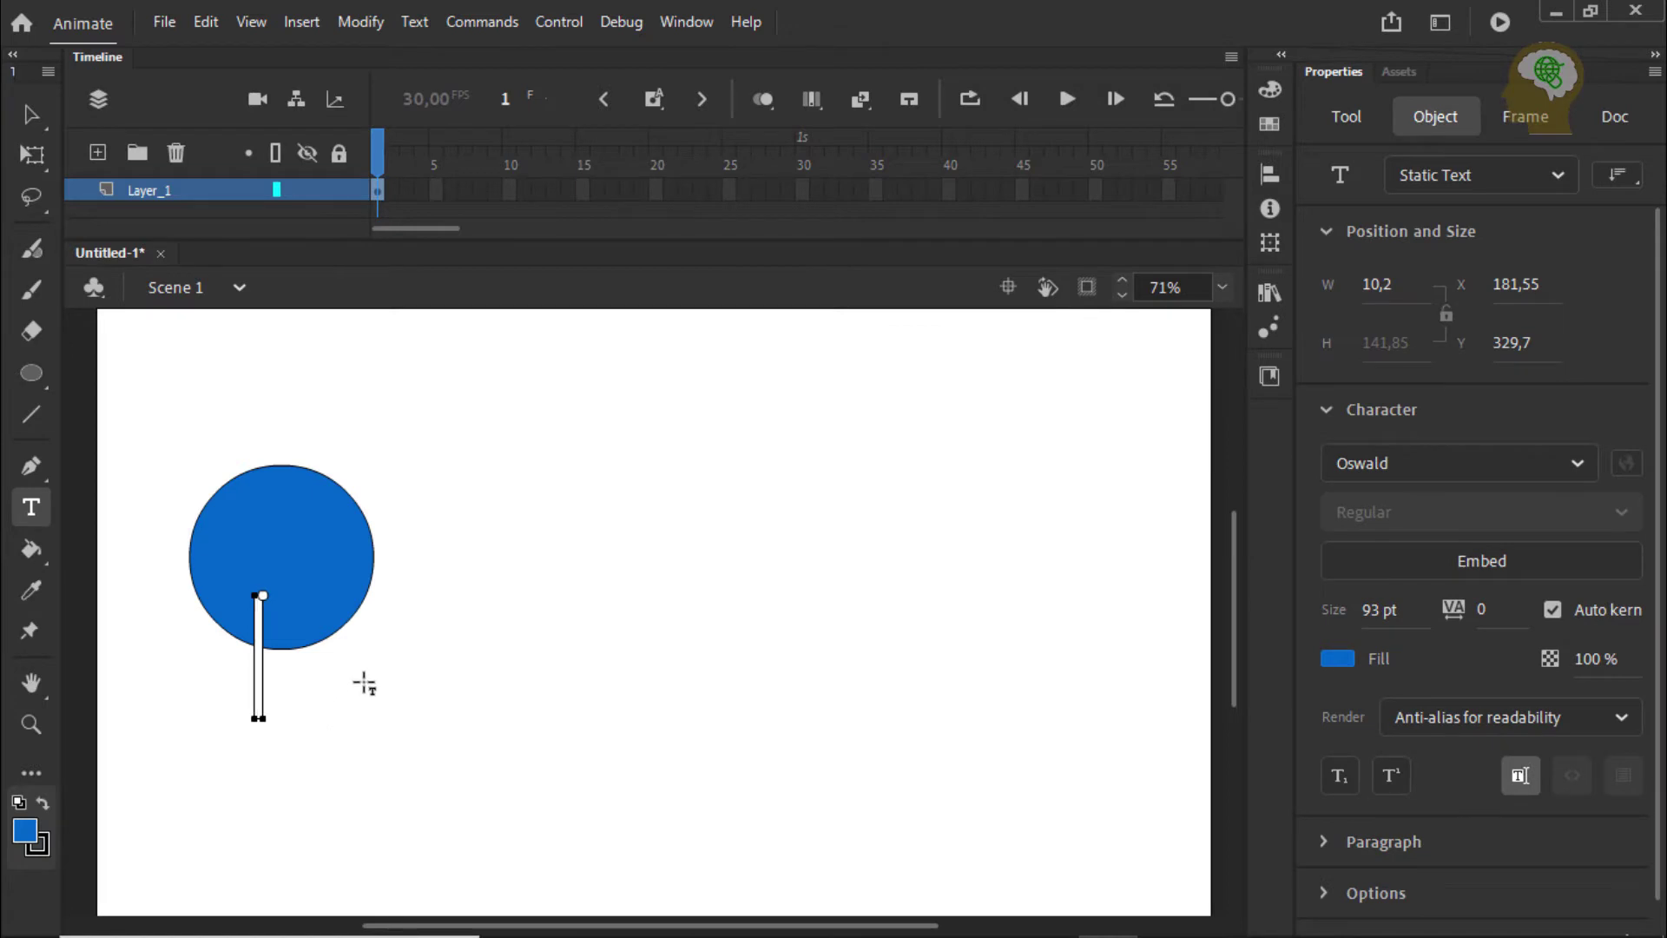
{"action": "type", "text": "A"}
{"action": "left_click", "coordinate": [31, 114]}
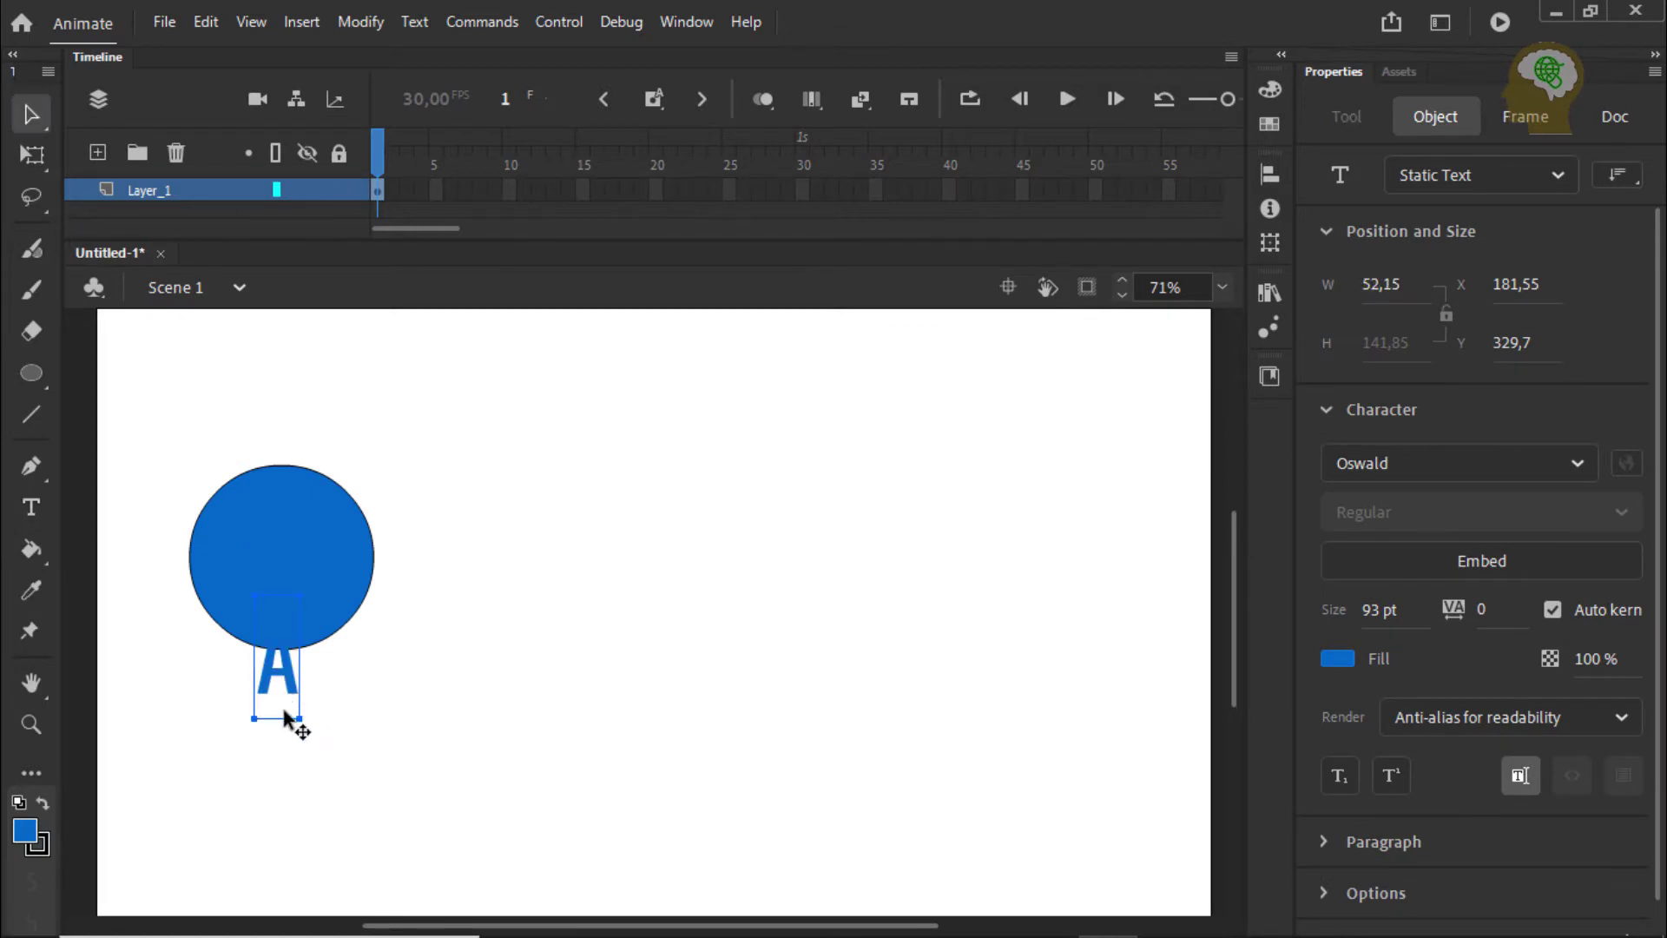
{"action": "left_click_drag", "start_coordinate": [291, 682], "coordinate": [250, 714]}
Set the fill colour of the letter "A" to black.
{"action": "key", "text": "t"}
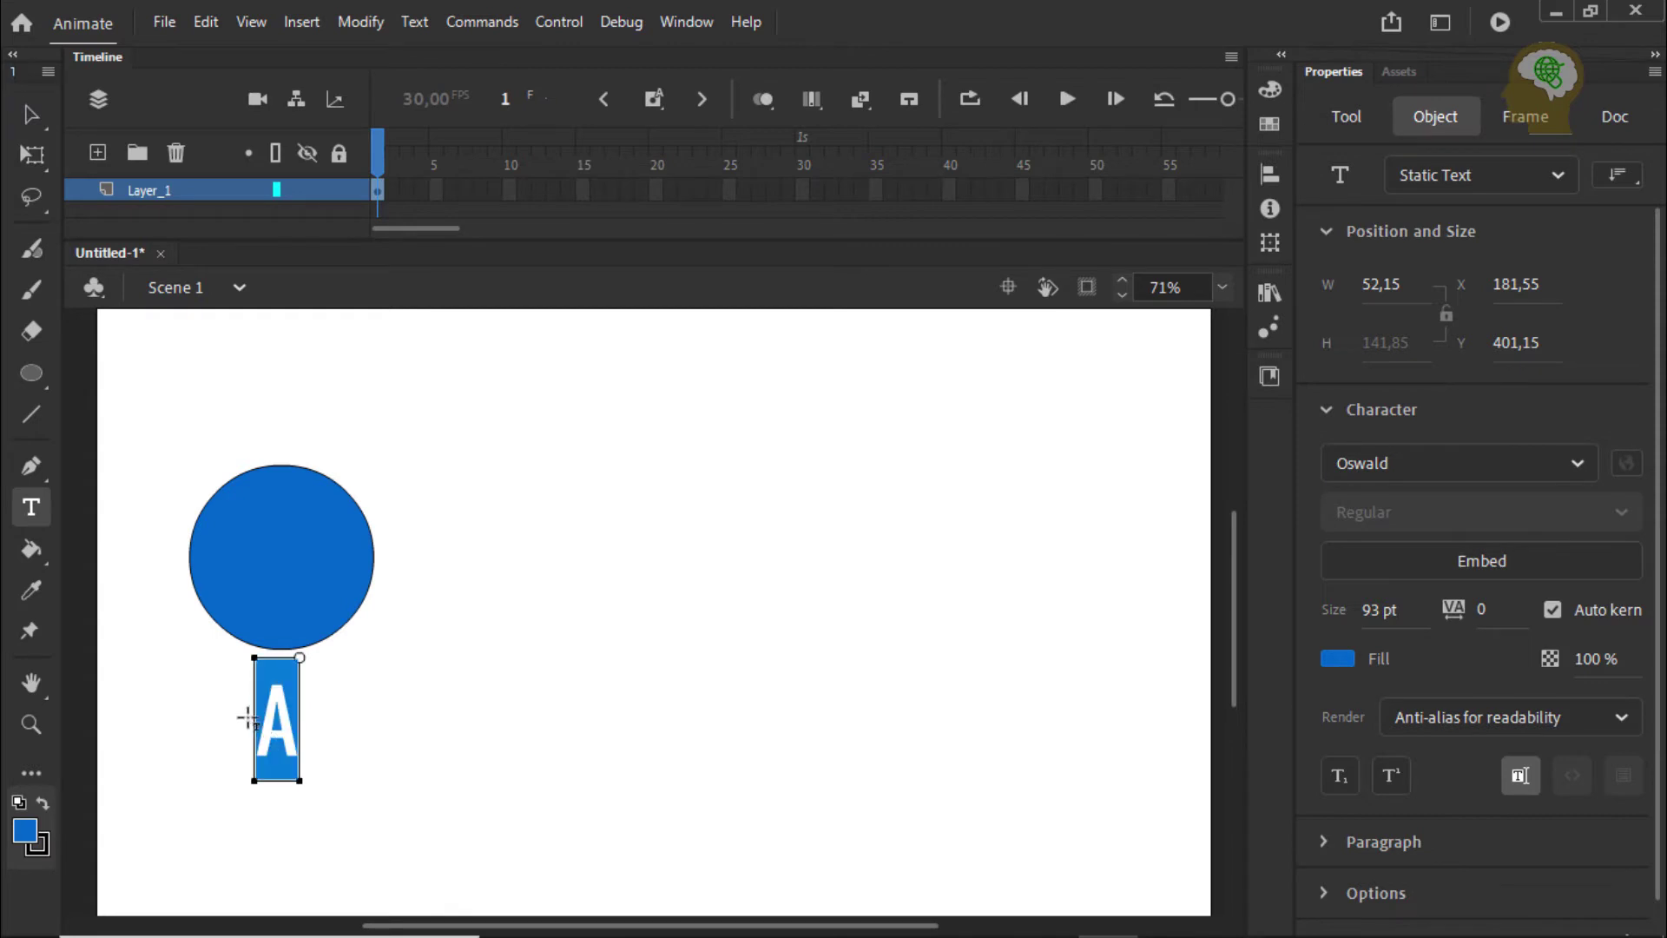
{"action": "left_click", "coordinate": [1342, 660]}
{"action": "left_click", "coordinate": [952, 439]}
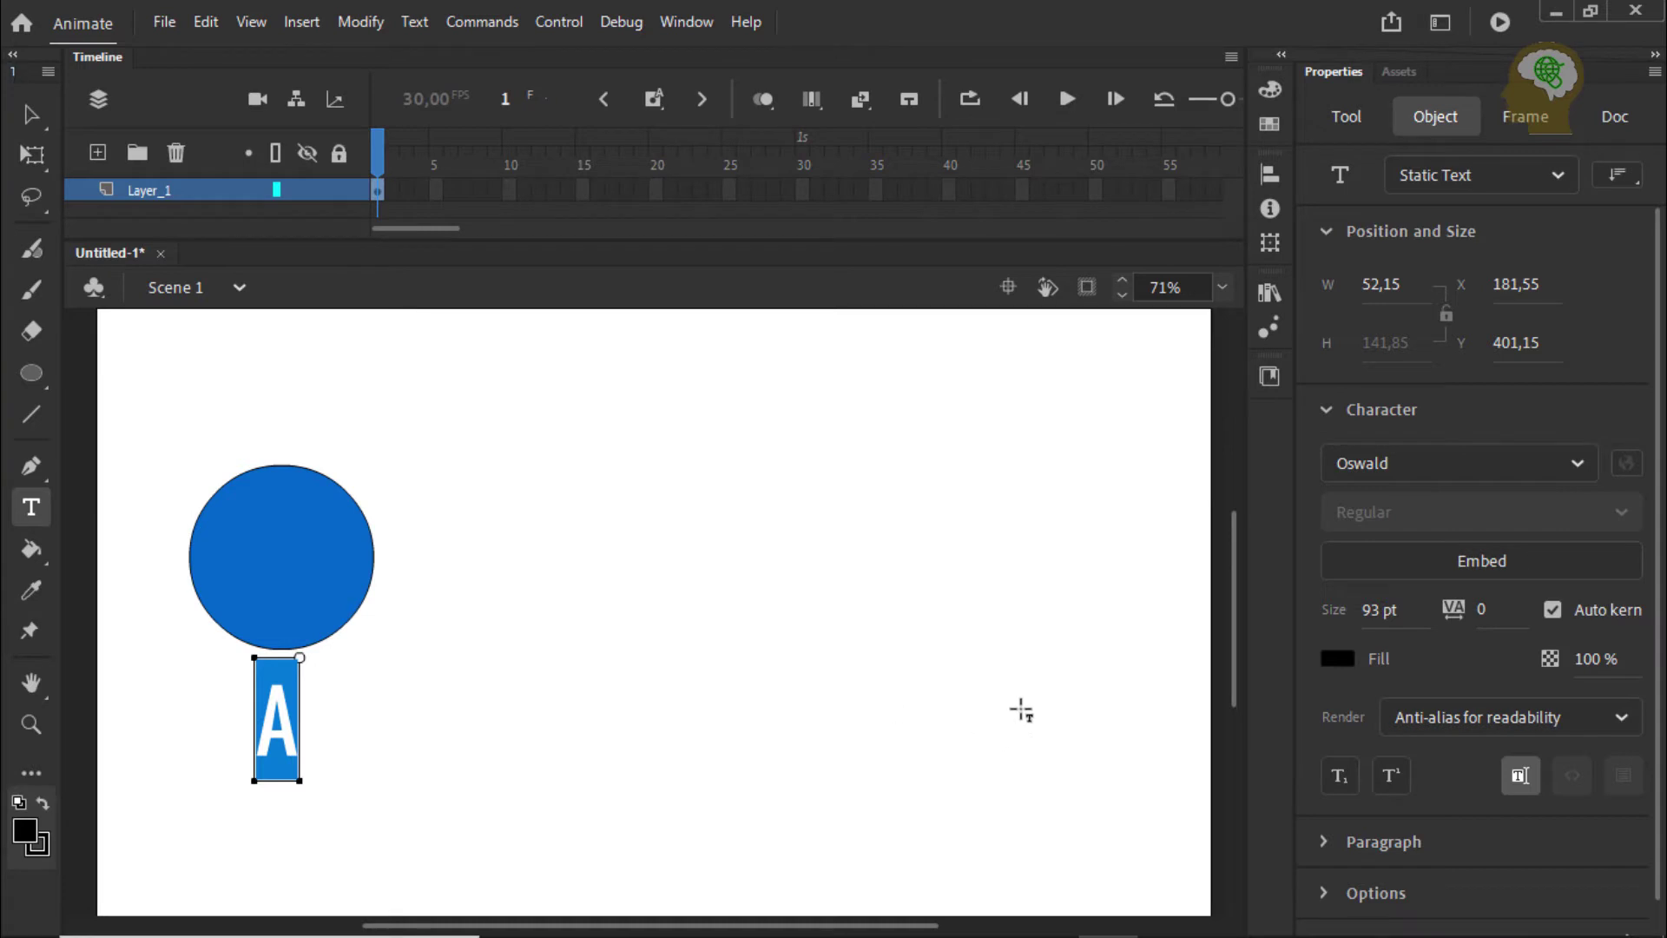
{"action": "key", "text": "Escape"}
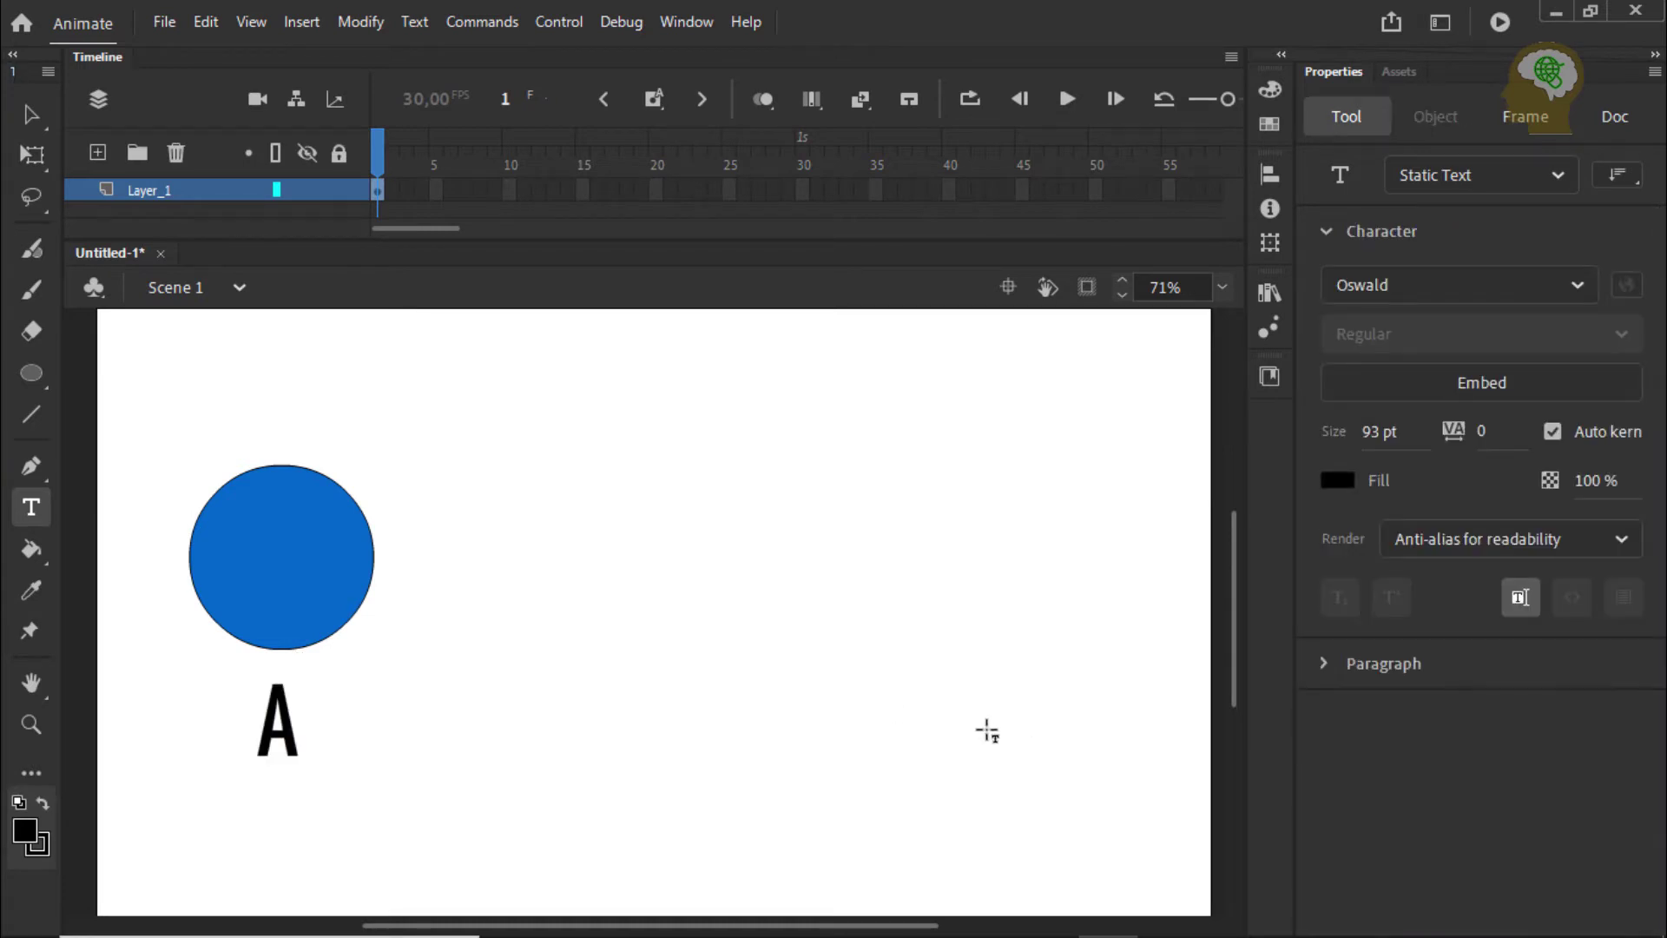
Add the static text "B" on the right part of the stage at about X 931, Y 392, roughly level with the "A".
{"action": "left_click", "coordinate": [910, 699]}
{"action": "type", "text": "B"}
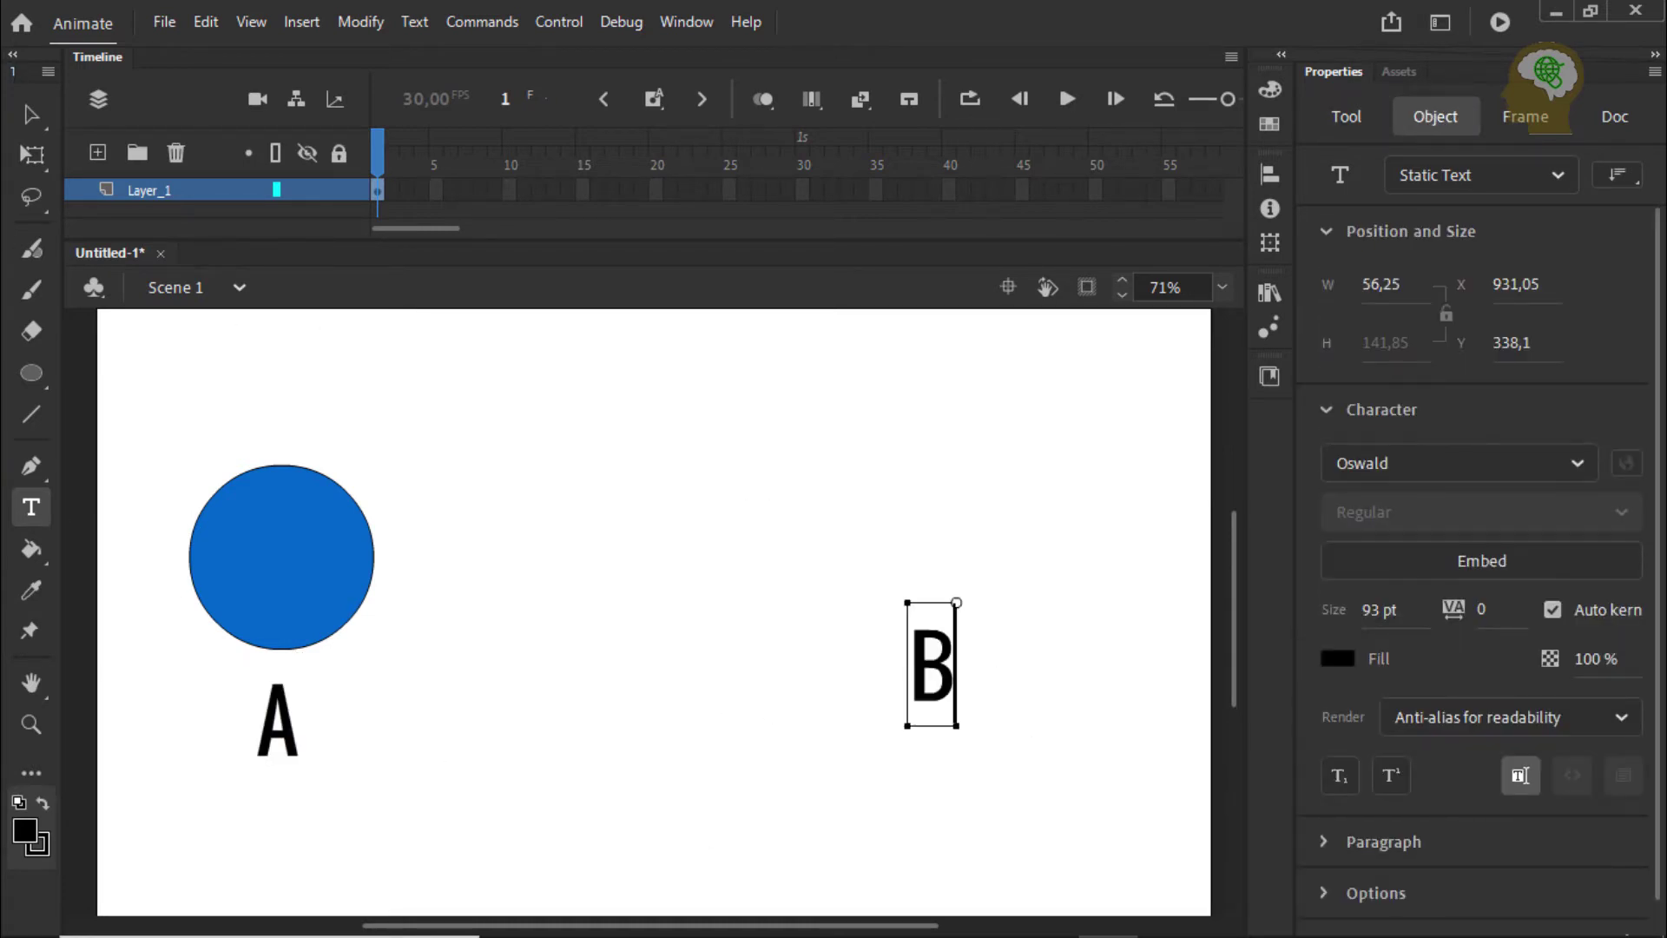
{"action": "left_click", "coordinate": [39, 113]}
{"action": "mouse_move", "coordinate": [951, 686]}
{"action": "left_mouse_down"}
{"action": "mouse_move", "coordinate": [539, 763]}
{"action": "mouse_move", "coordinate": [328, 752]}
{"action": "mouse_move", "coordinate": [811, 744]}
{"action": "mouse_move", "coordinate": [930, 710]}
{"action": "left_mouse_up"}
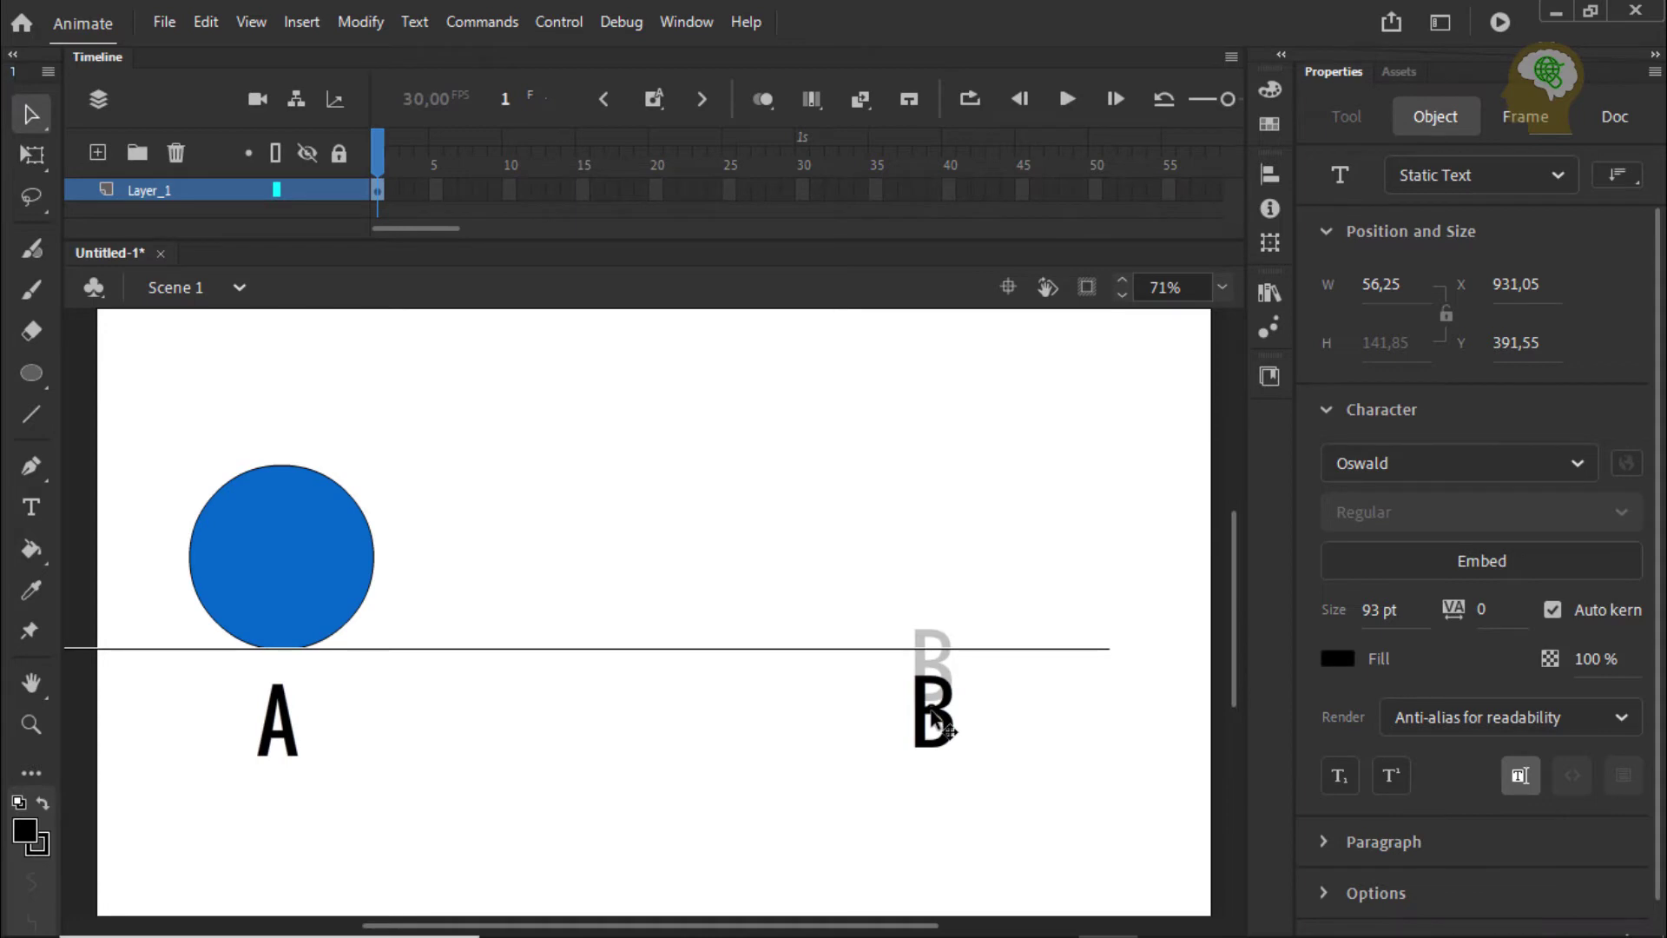
{"action": "left_click_drag", "start_coordinate": [931, 710], "coordinate": [933, 714]}
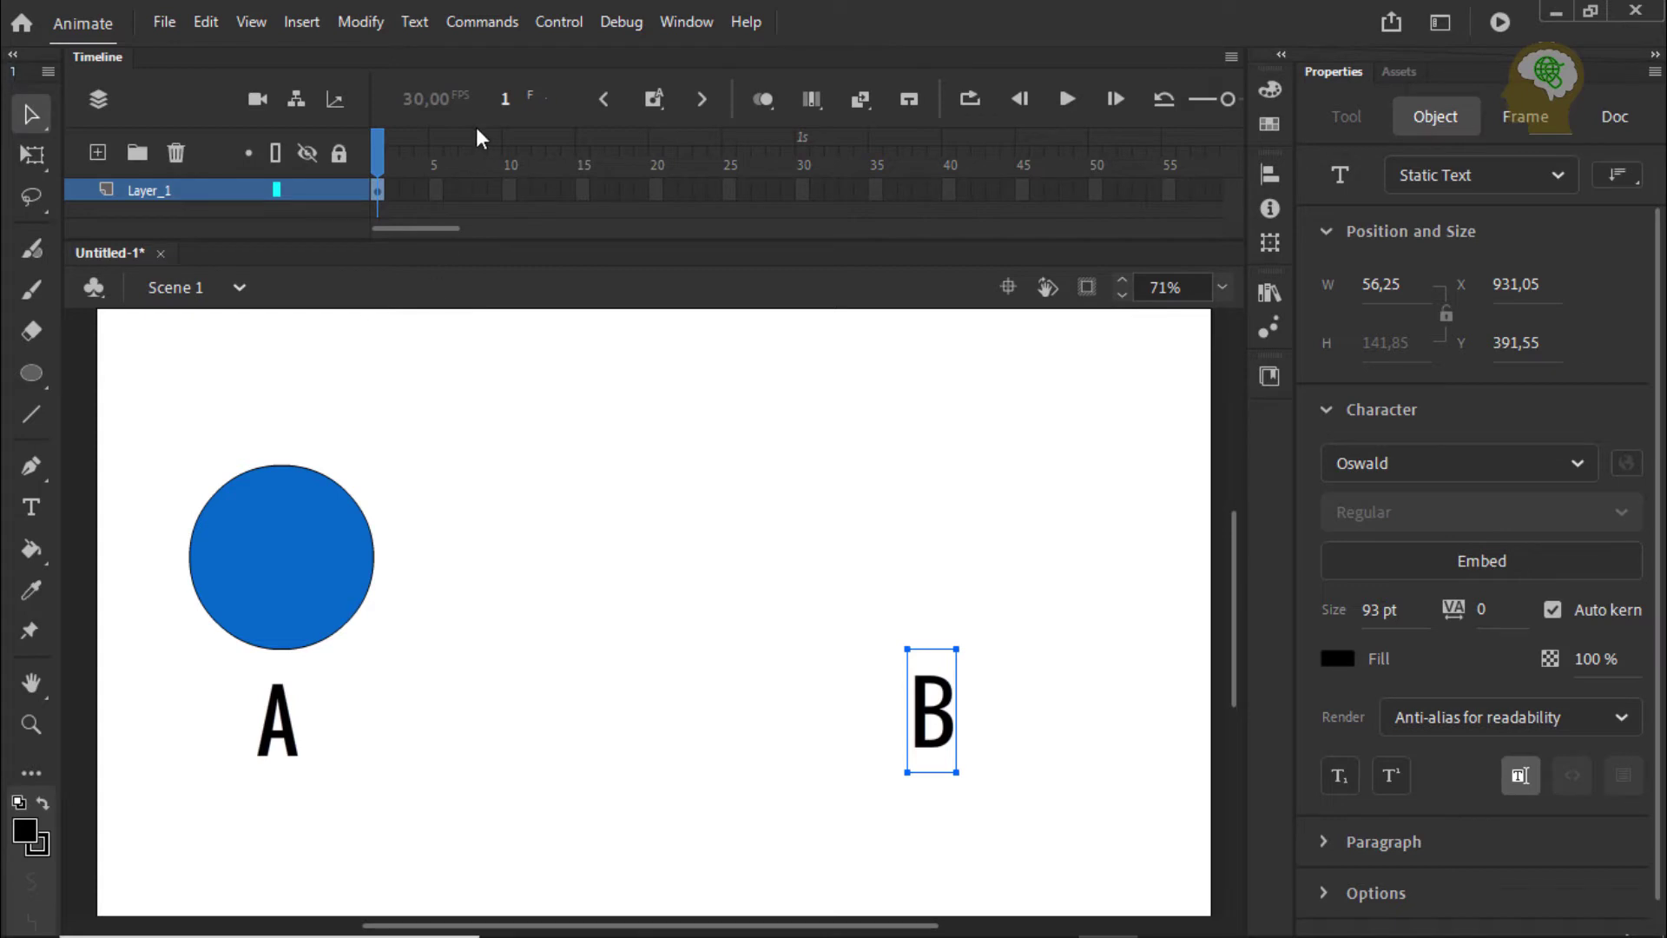
Show the rulers around the stage.
{"action": "left_click", "coordinate": [248, 24]}
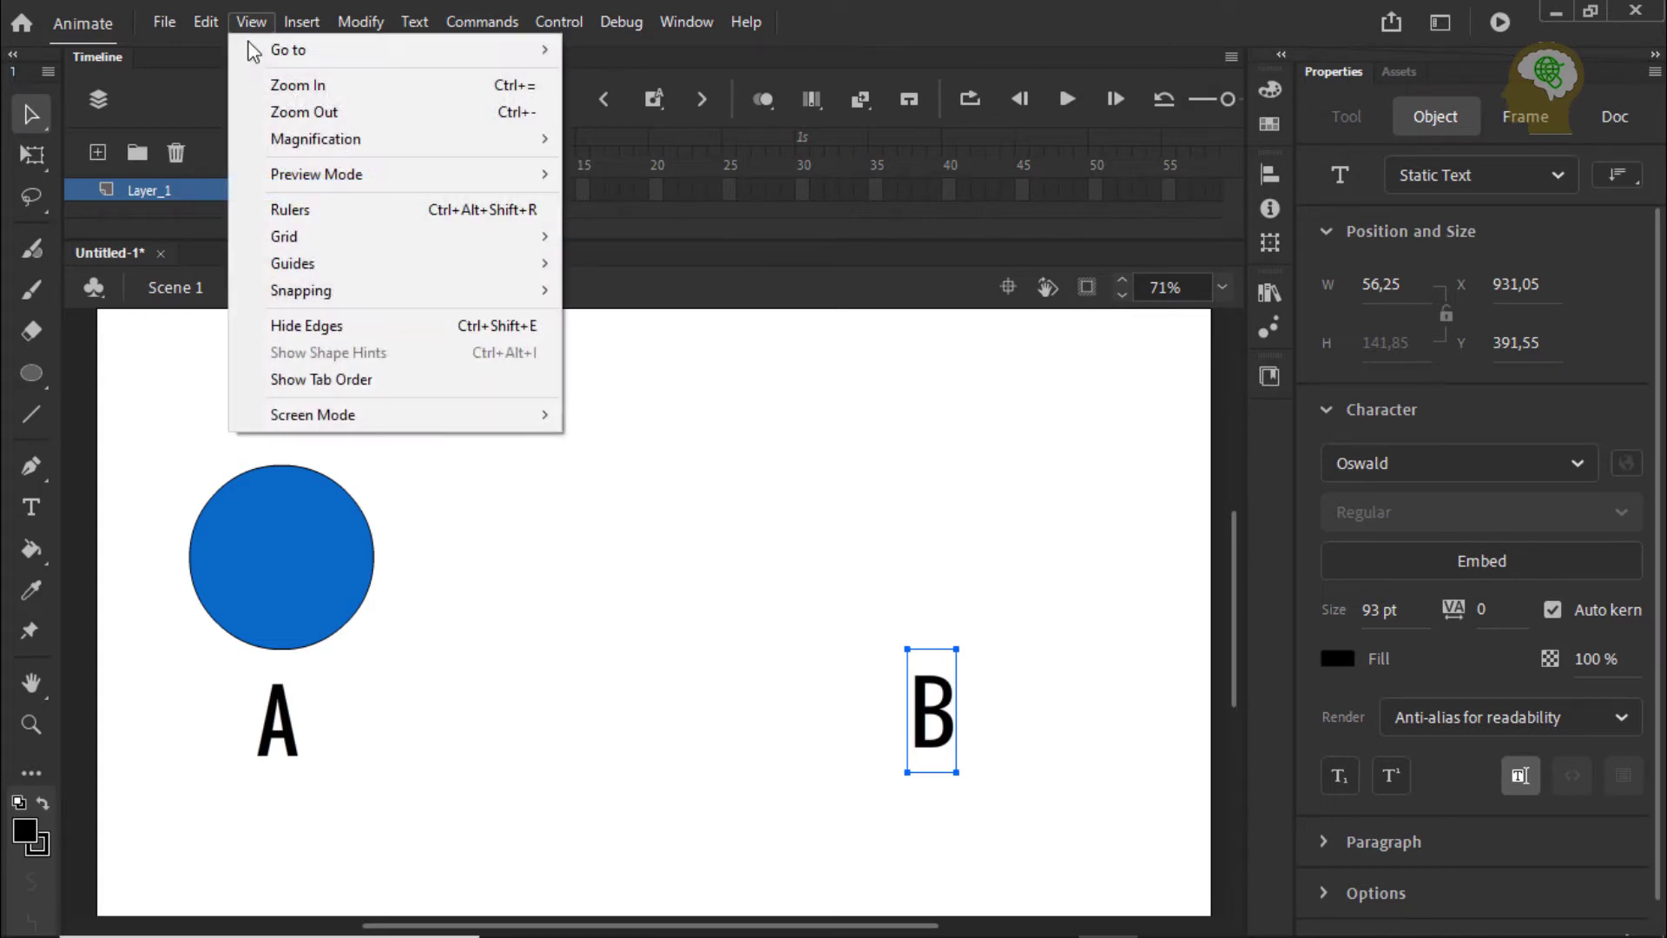
{"action": "left_click", "coordinate": [316, 209]}
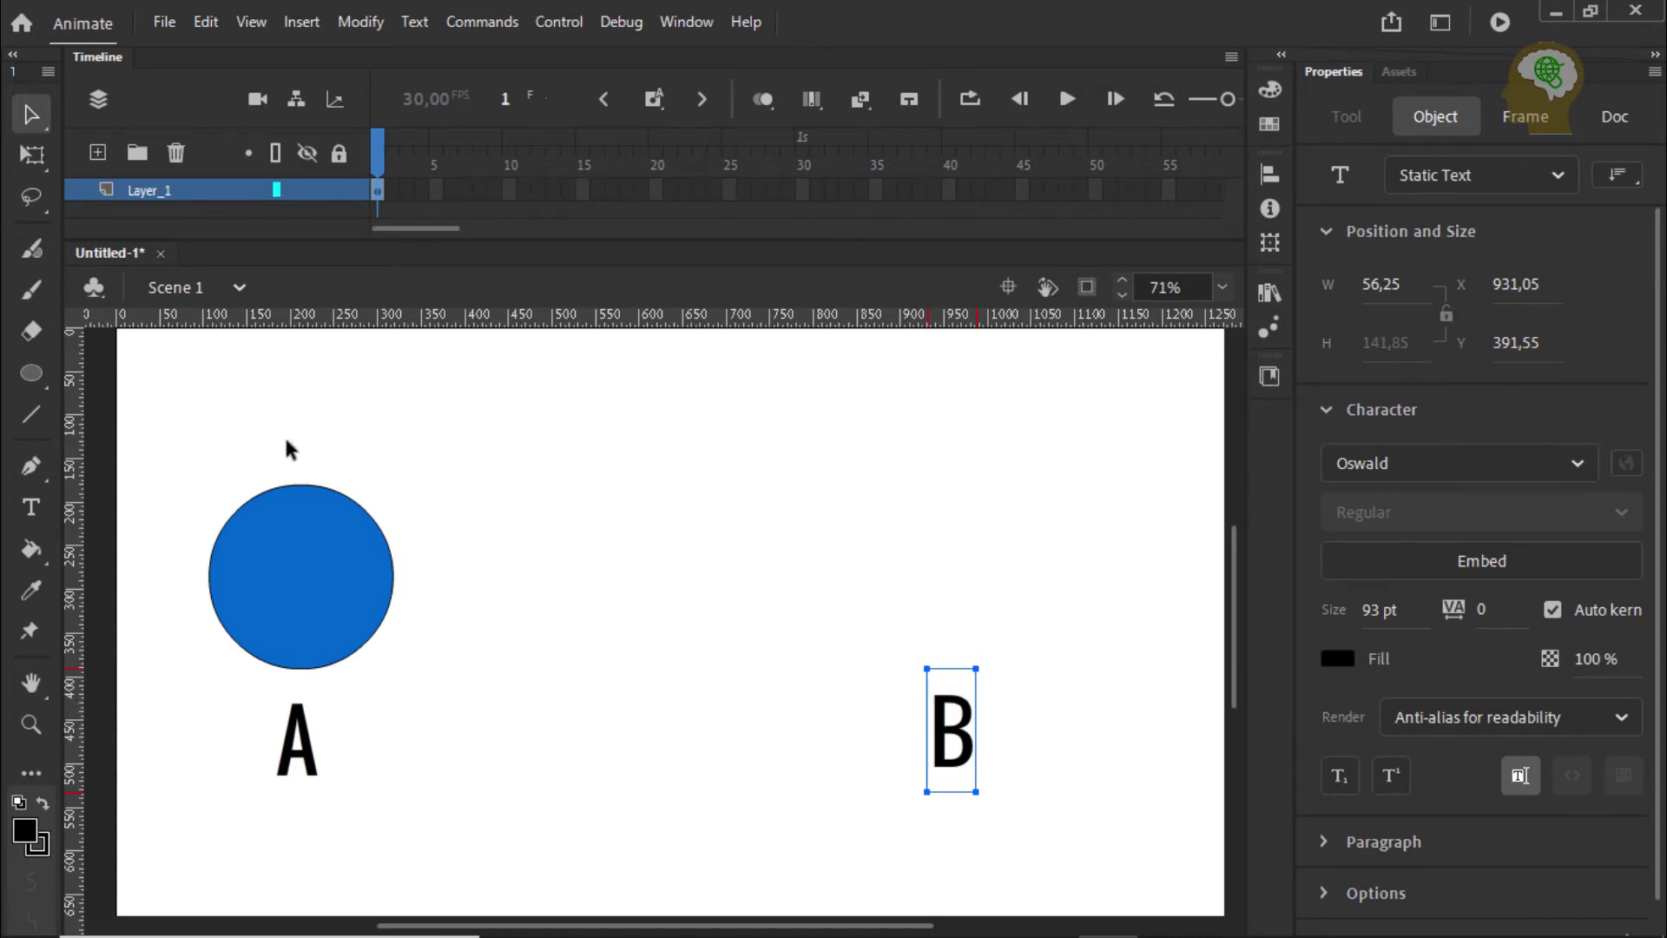
{"action": "left_click_drag", "start_coordinate": [181, 453], "coordinate": [467, 676]}
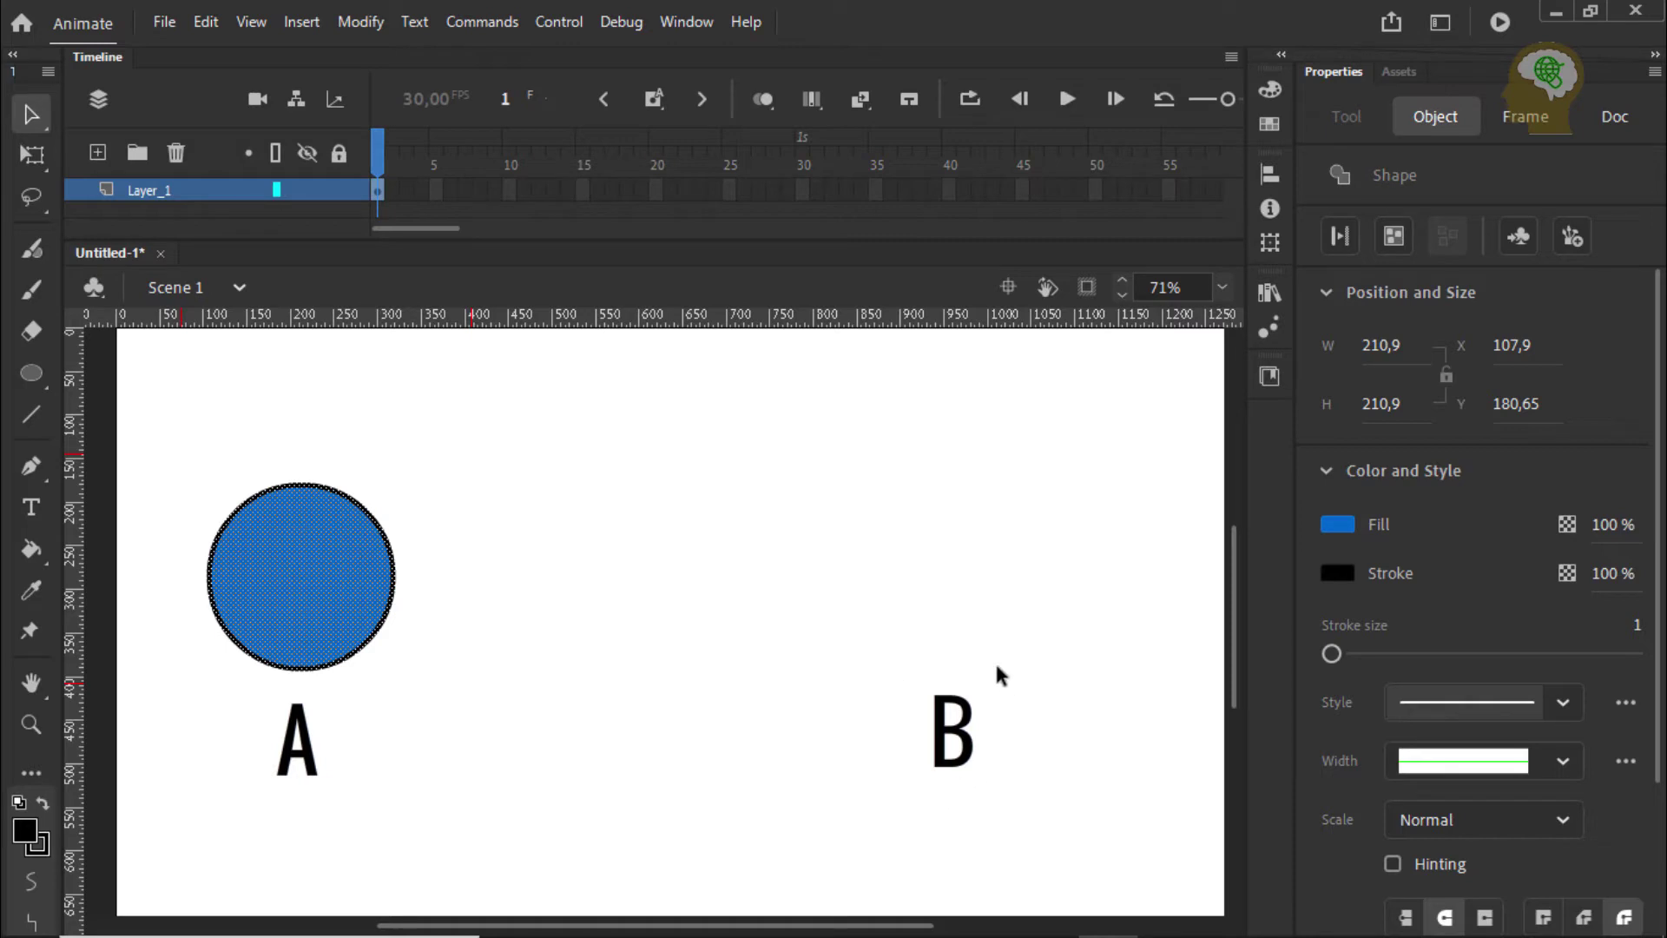
{"action": "left_click", "coordinate": [525, 594]}
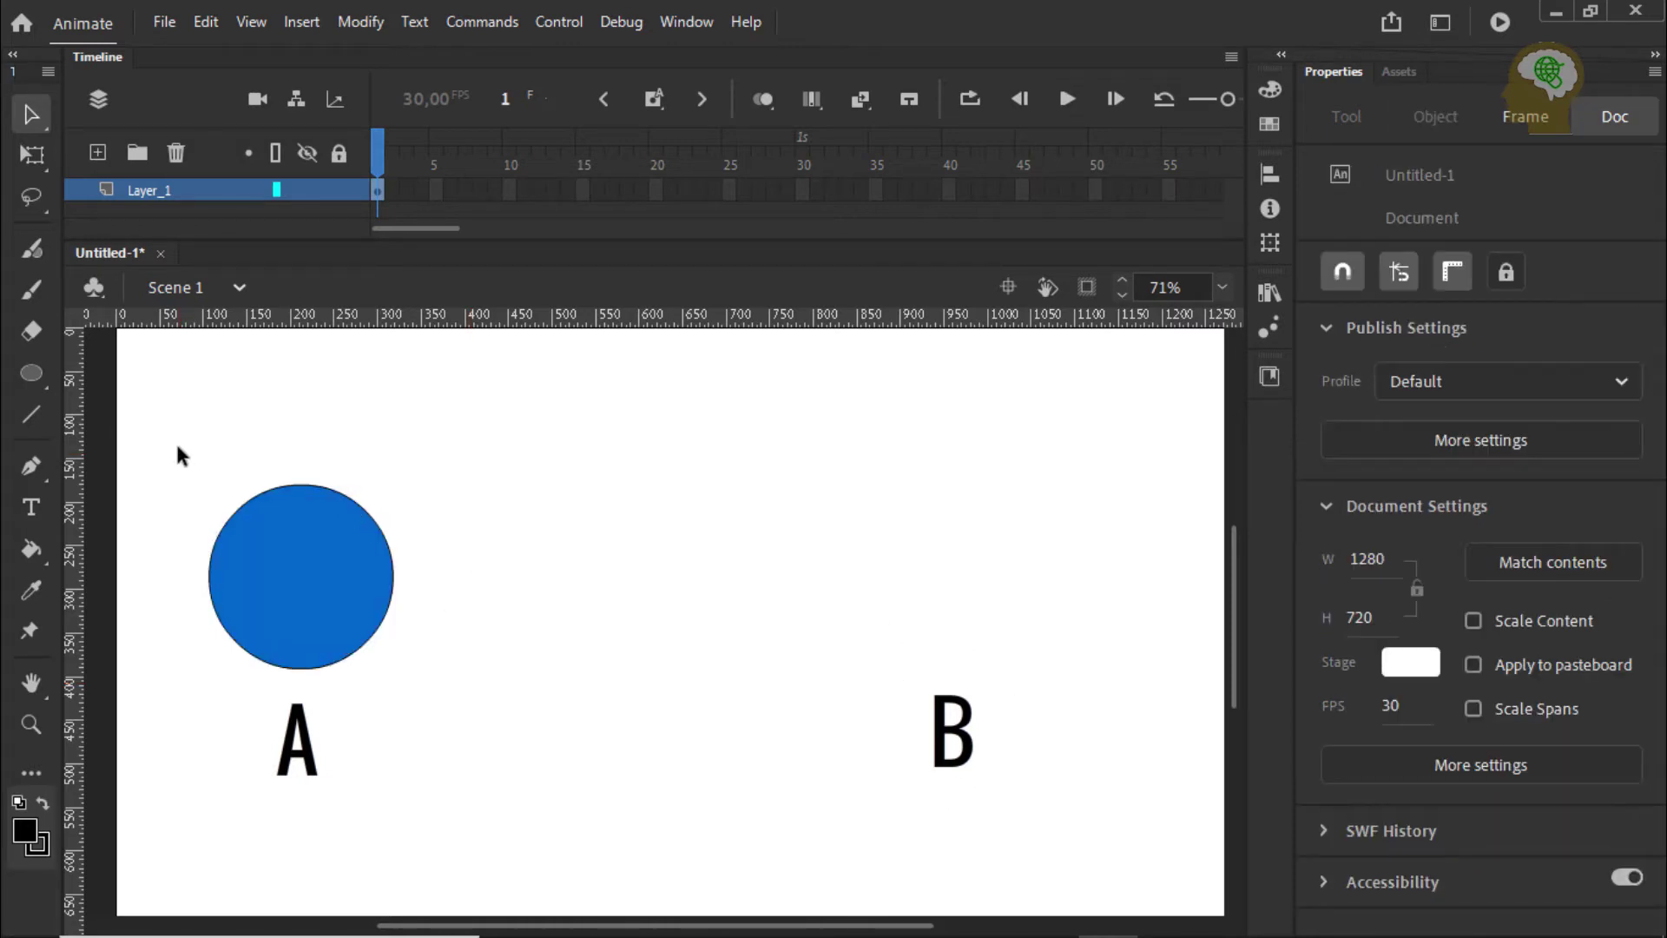
{"action": "left_click_drag", "start_coordinate": [178, 448], "coordinate": [467, 629]}
{"action": "left_click", "coordinate": [467, 367]}
Try to create a classic tween on Layer_1 and shift the circle towards "B" at frame 30.
{"action": "right_click", "coordinate": [380, 193]}
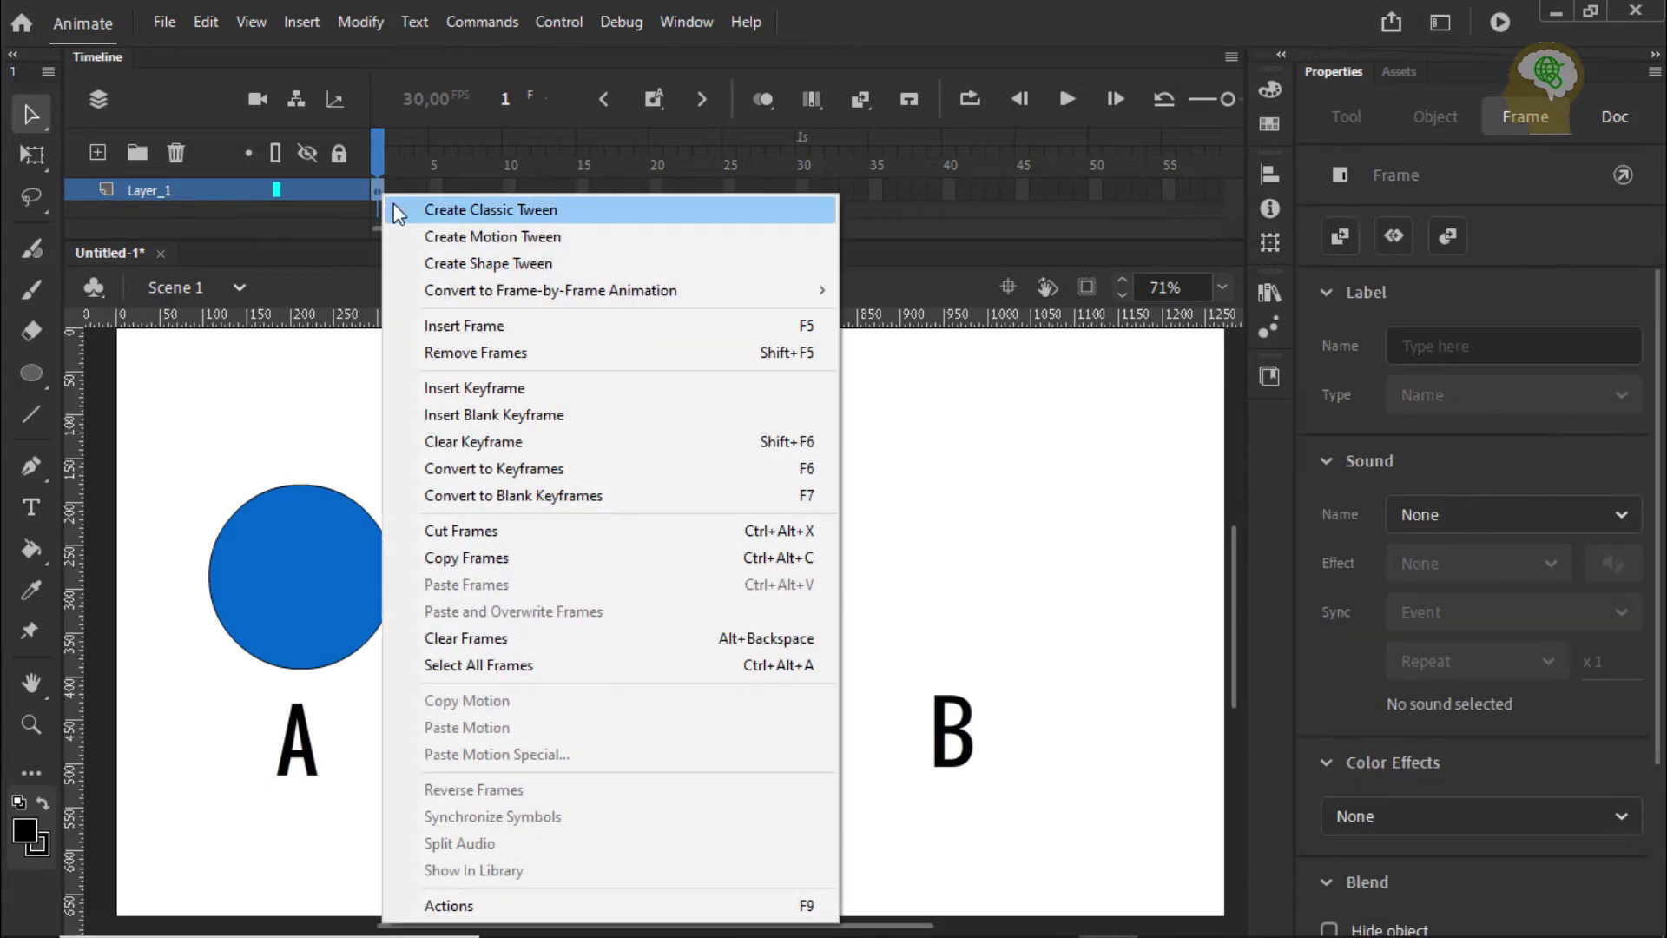
{"action": "left_click", "coordinate": [419, 210]}
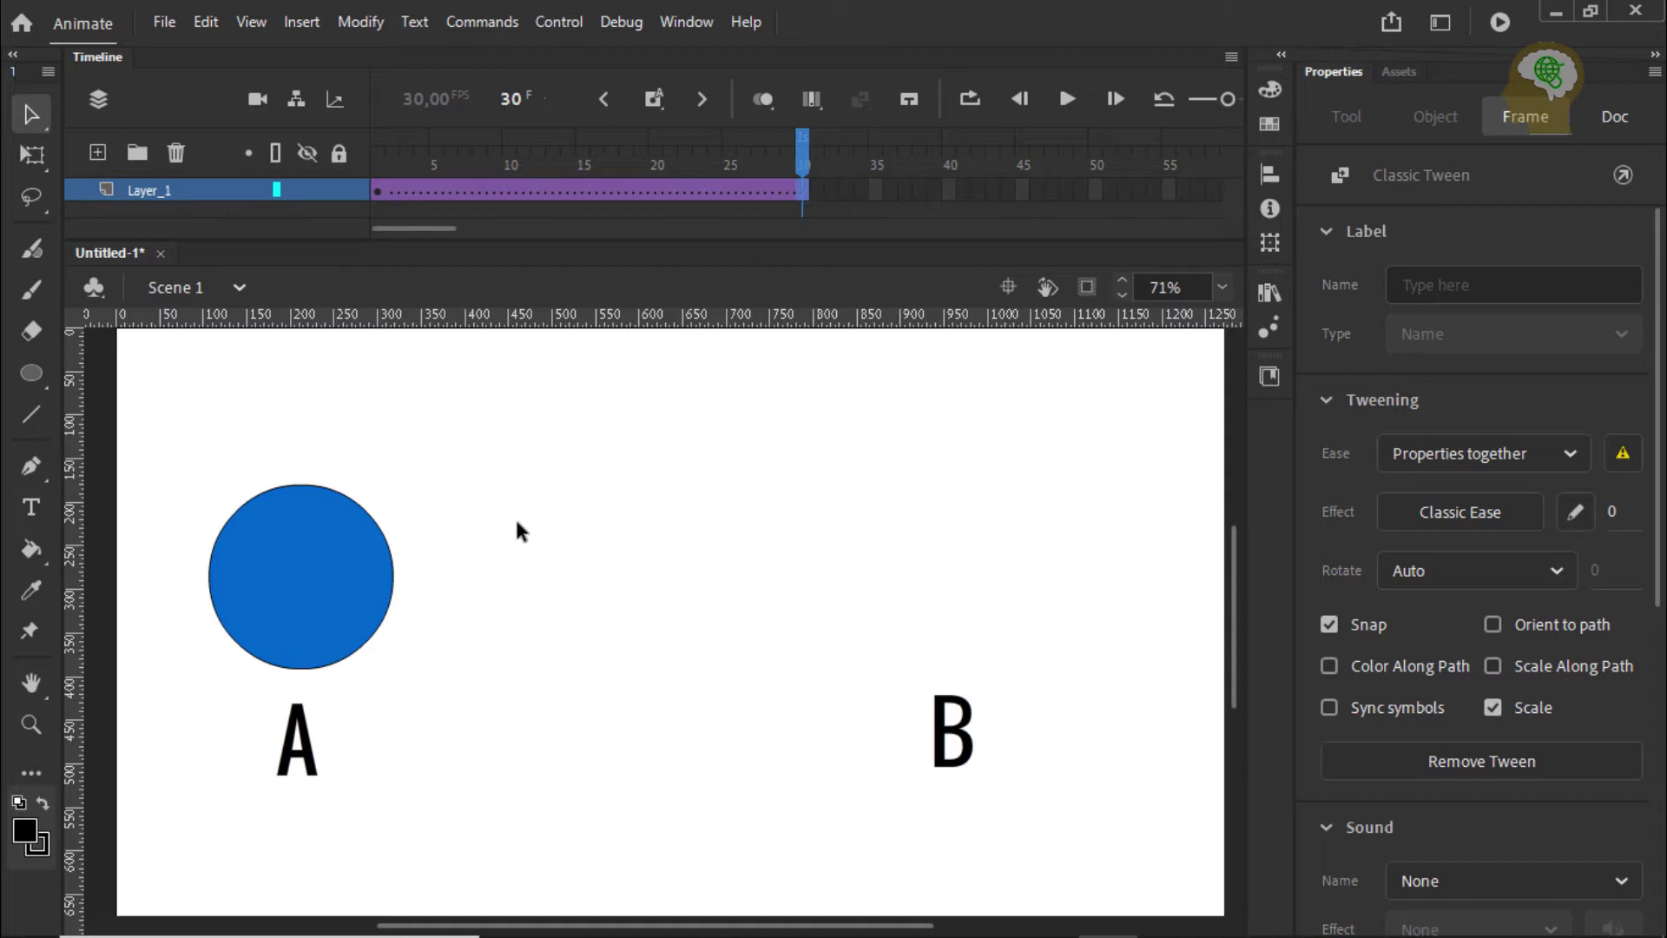
{"action": "left_click", "coordinate": [292, 592]}
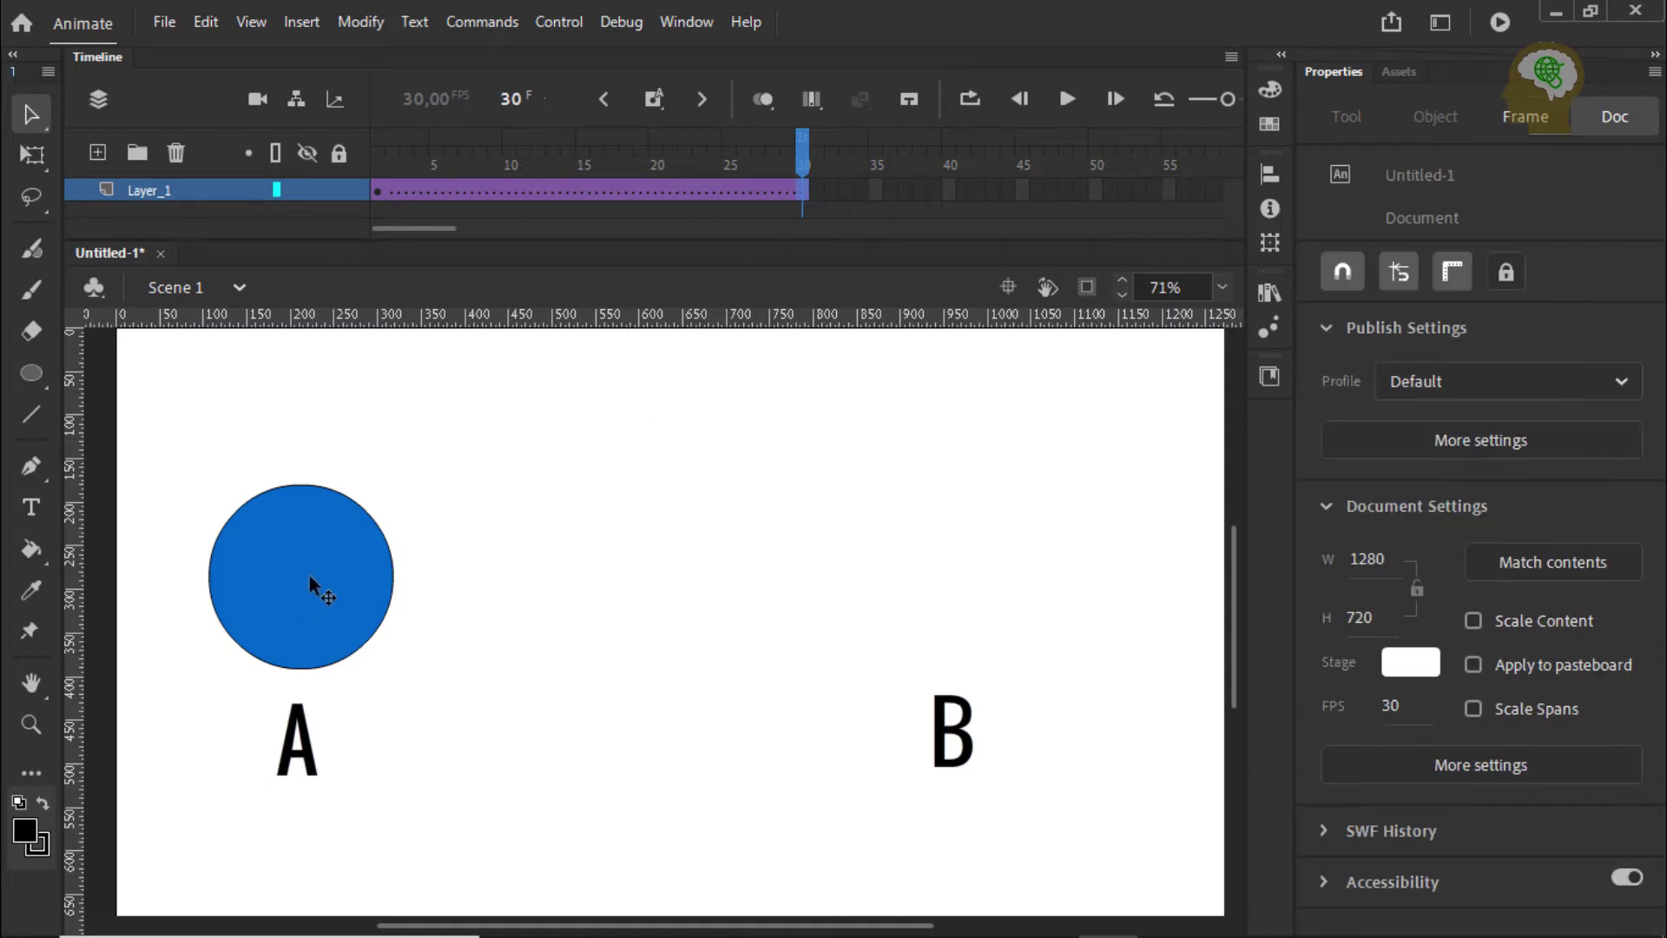
{"action": "left_click_drag", "start_coordinate": [310, 575], "coordinate": [436, 562]}
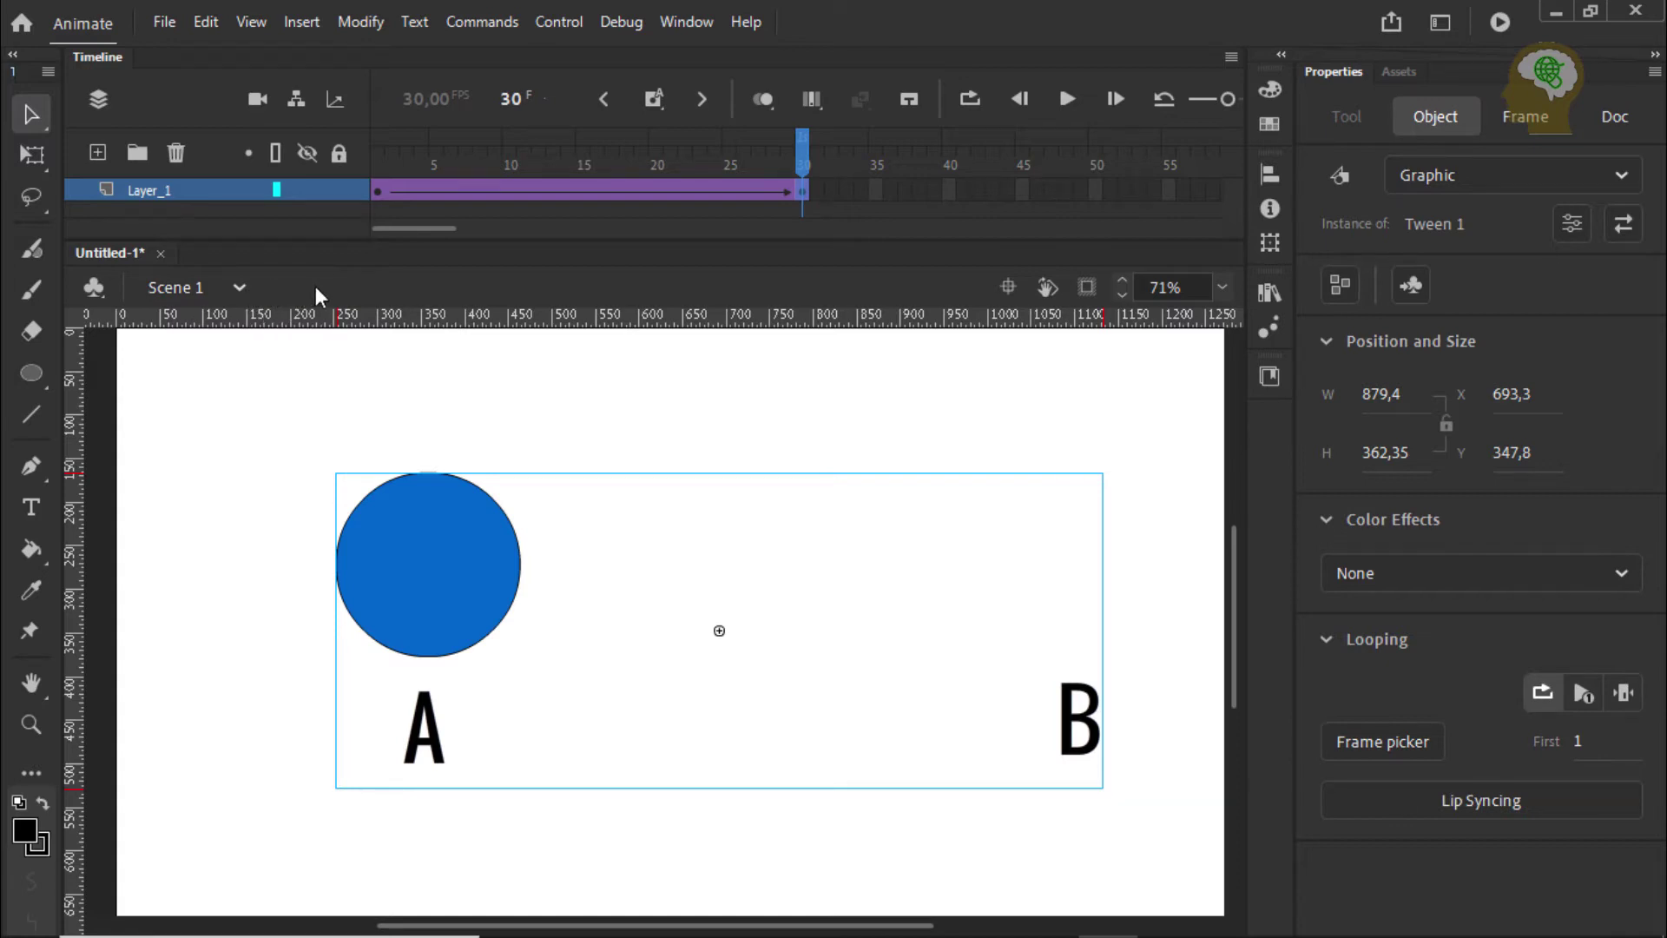
Undo the shift at frame 30 and the classic tween on Layer_1.
{"action": "key", "text": "ctrl+z"}
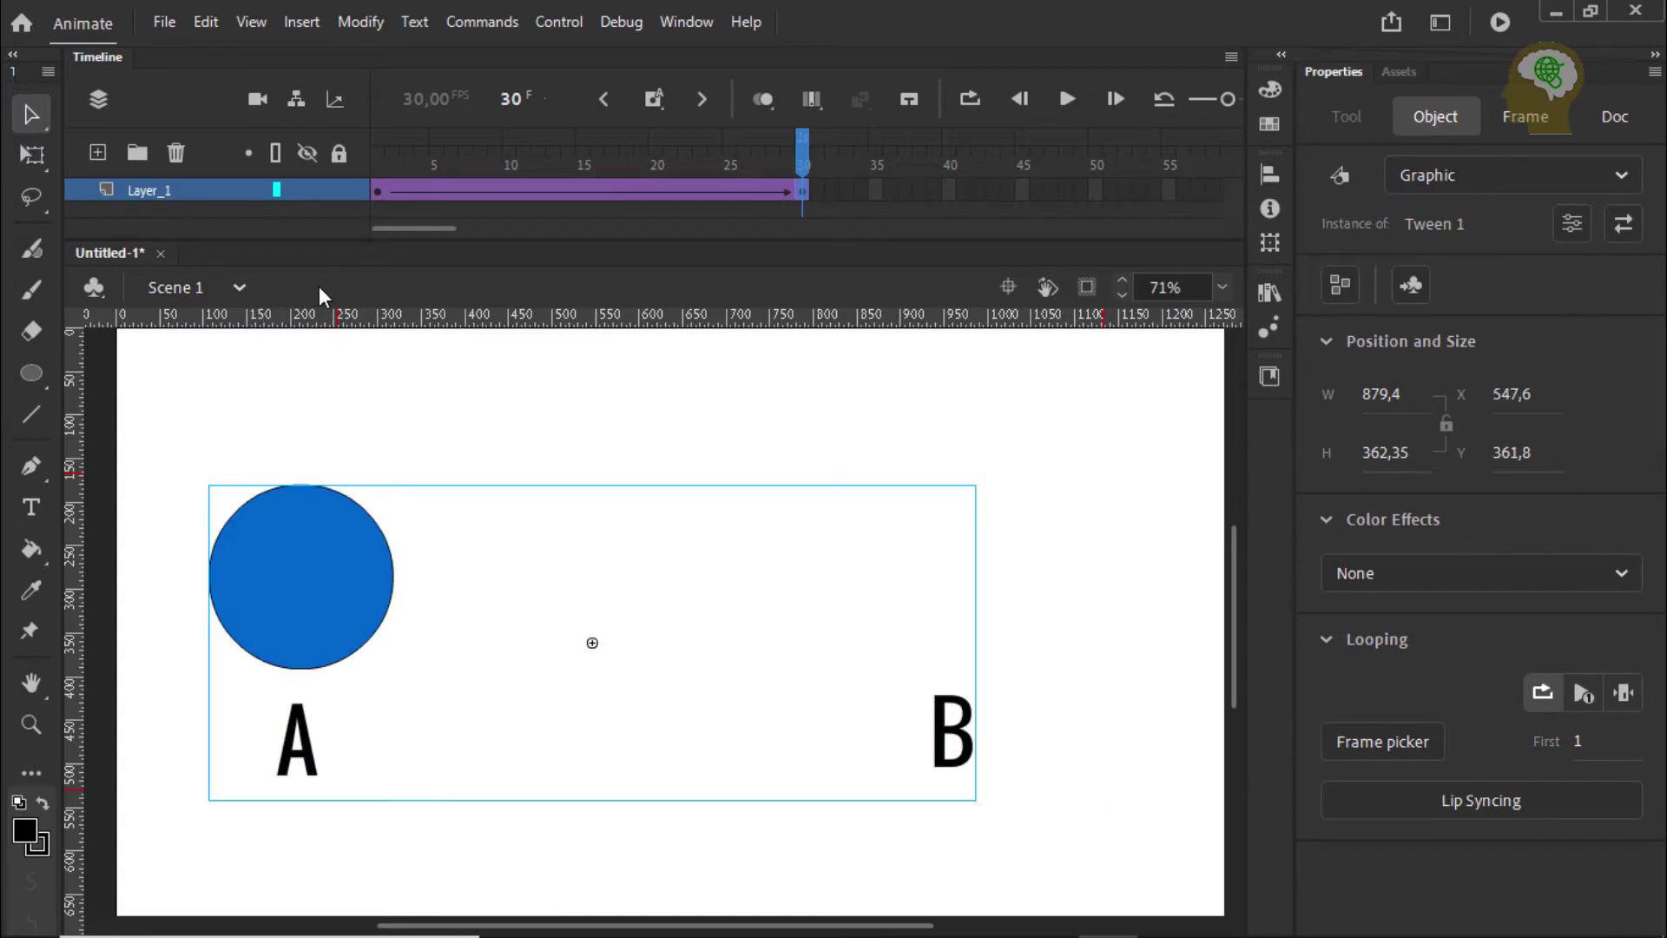
{"action": "key", "text": "ctrl+z"}
{"action": "key", "text": "ctrl+z"}
{"action": "key", "text": "ctrl+z"}
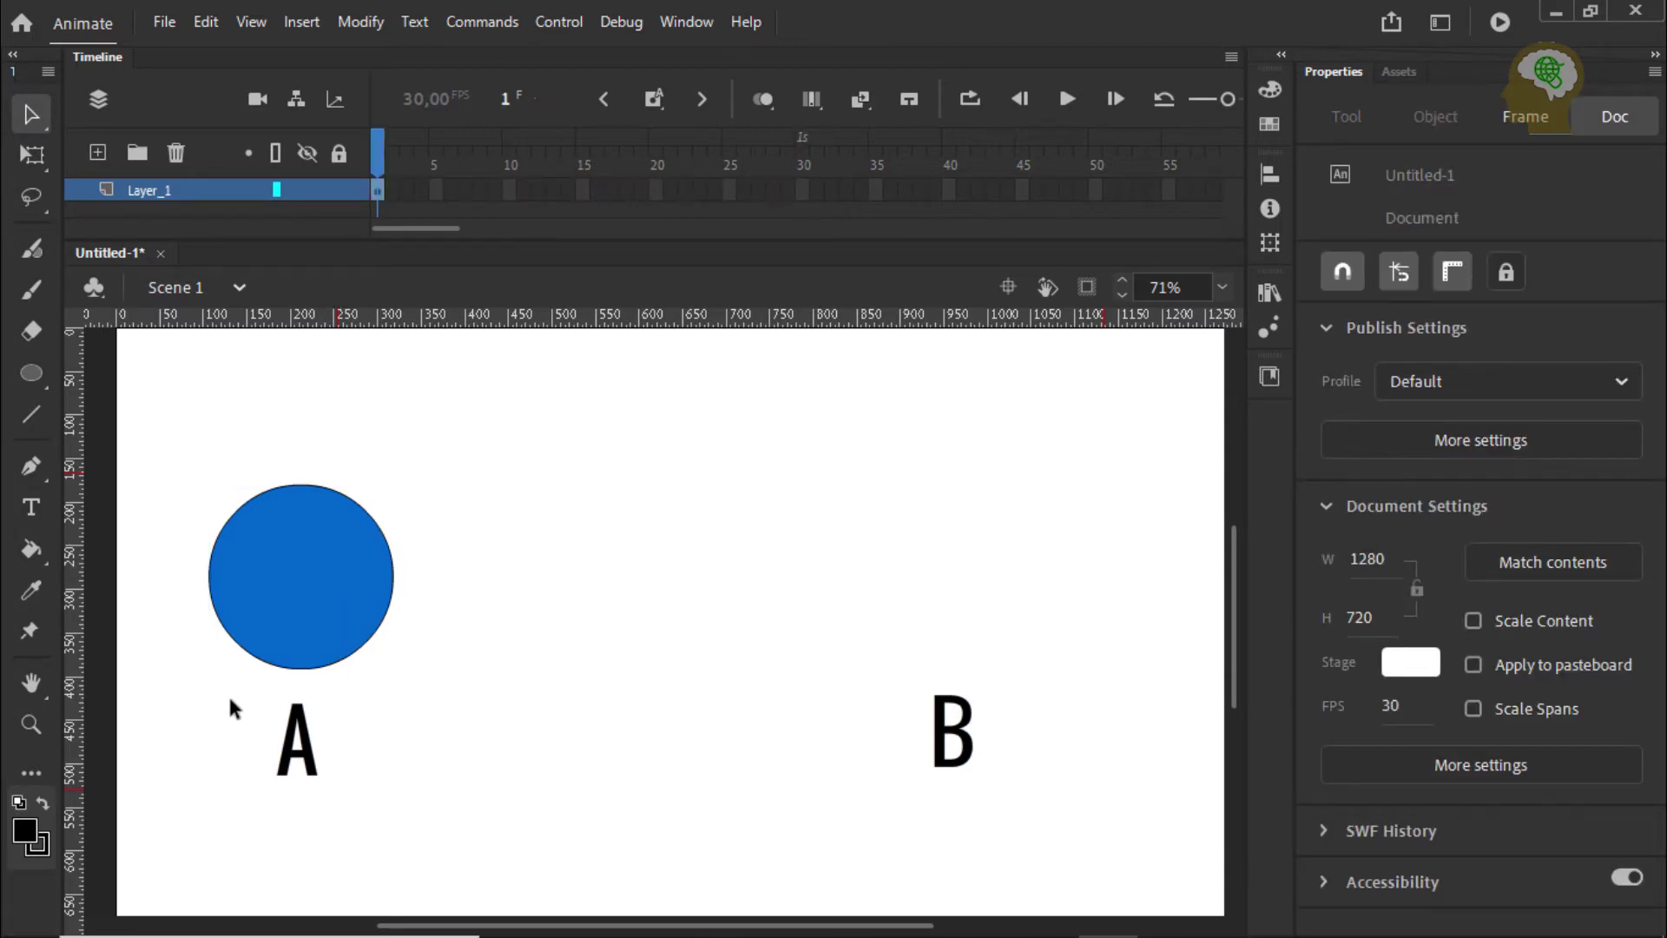
Select the "A" and "B" text together and cut both from Layer_1, leaving only the circle.
{"action": "left_click_drag", "start_coordinate": [223, 691], "coordinate": [1049, 786]}
{"action": "left_click", "coordinate": [707, 838]}
{"action": "left_click_drag", "start_coordinate": [221, 679], "coordinate": [1099, 818]}
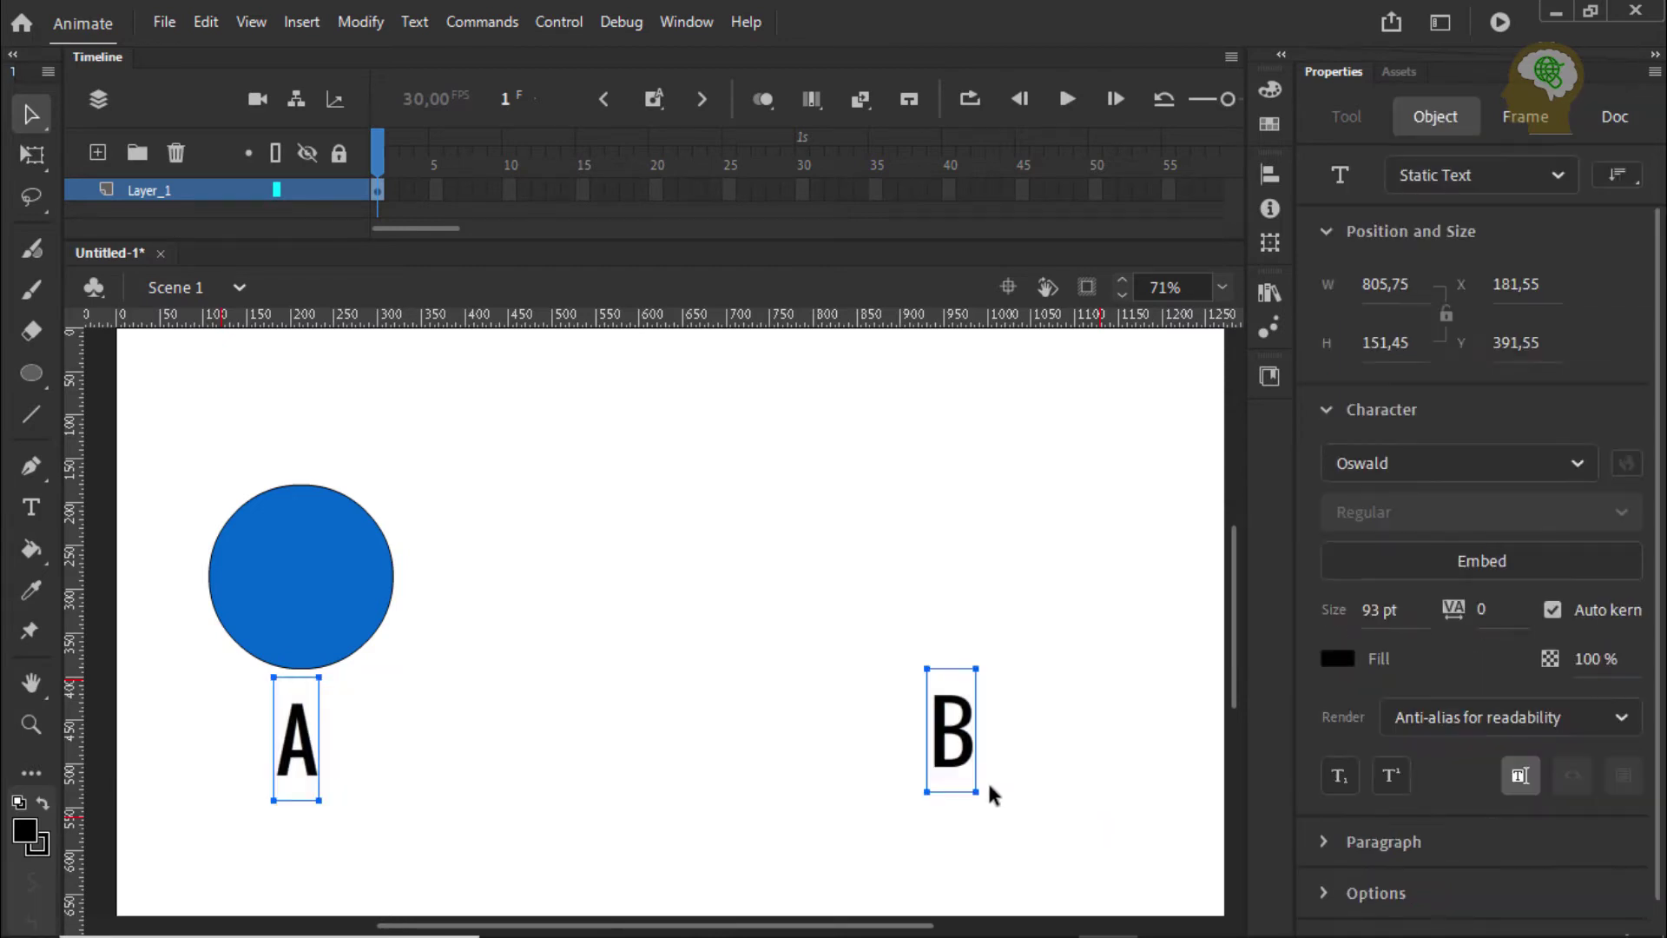
{"action": "right_click", "coordinate": [949, 749]}
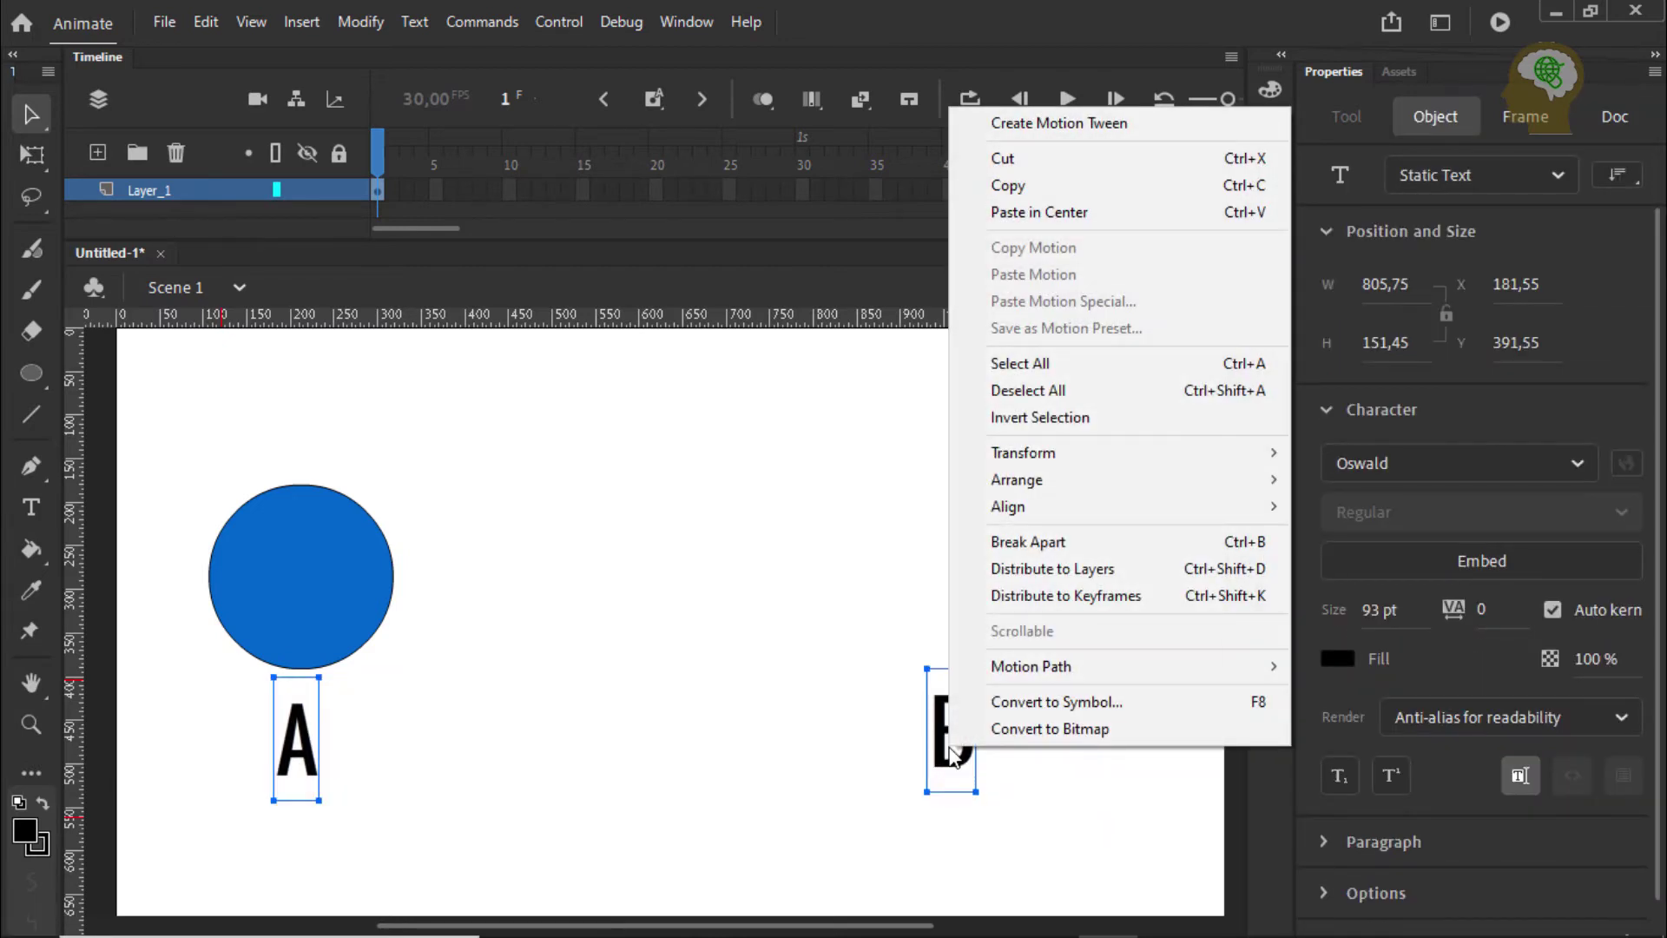
{"action": "left_click", "coordinate": [1067, 161]}
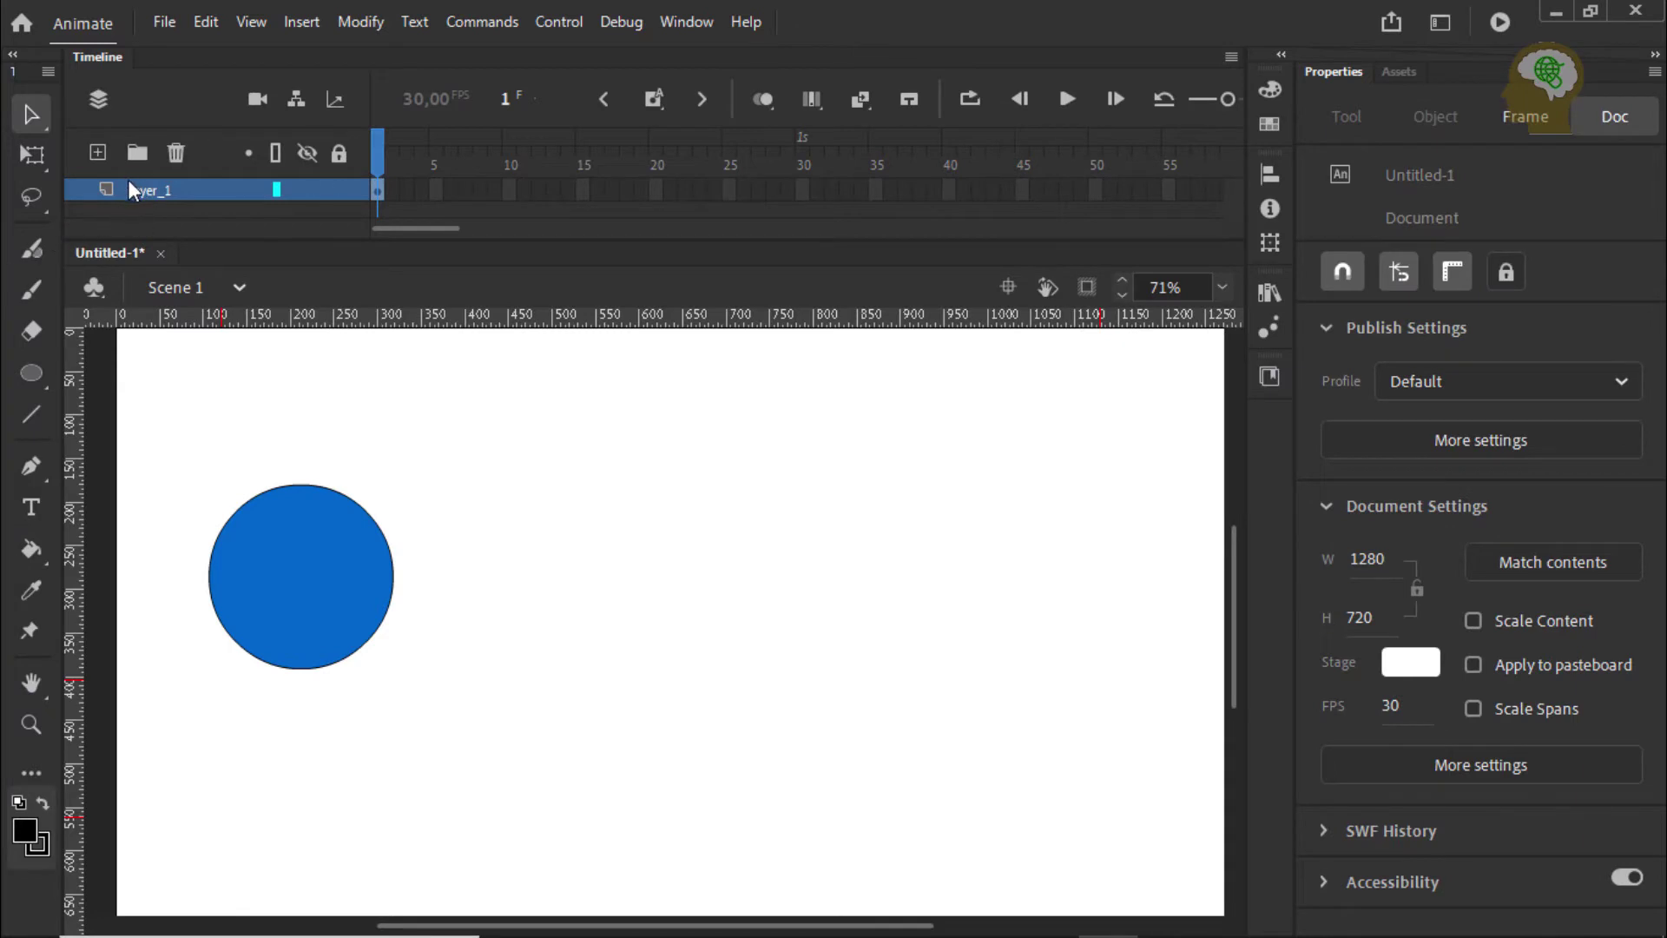
Add a new layer above Layer_1 and name it "titik".
{"action": "left_click", "coordinate": [99, 151]}
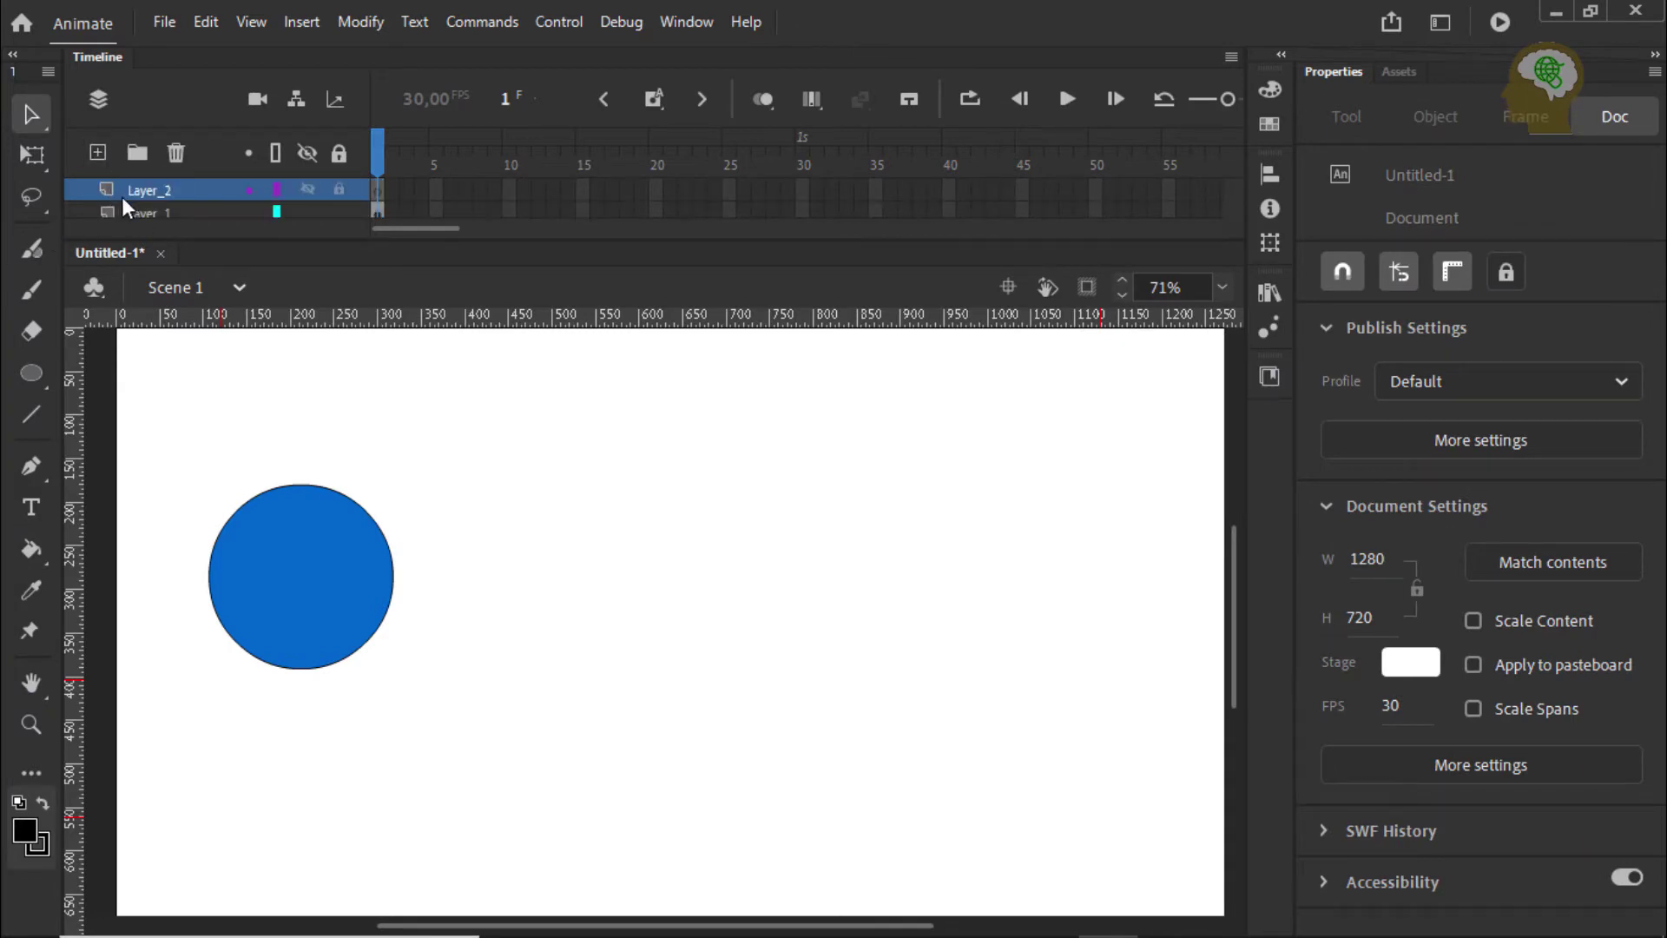
{"action": "double_click", "coordinate": [144, 187]}
{"action": "type", "text": "titik"}
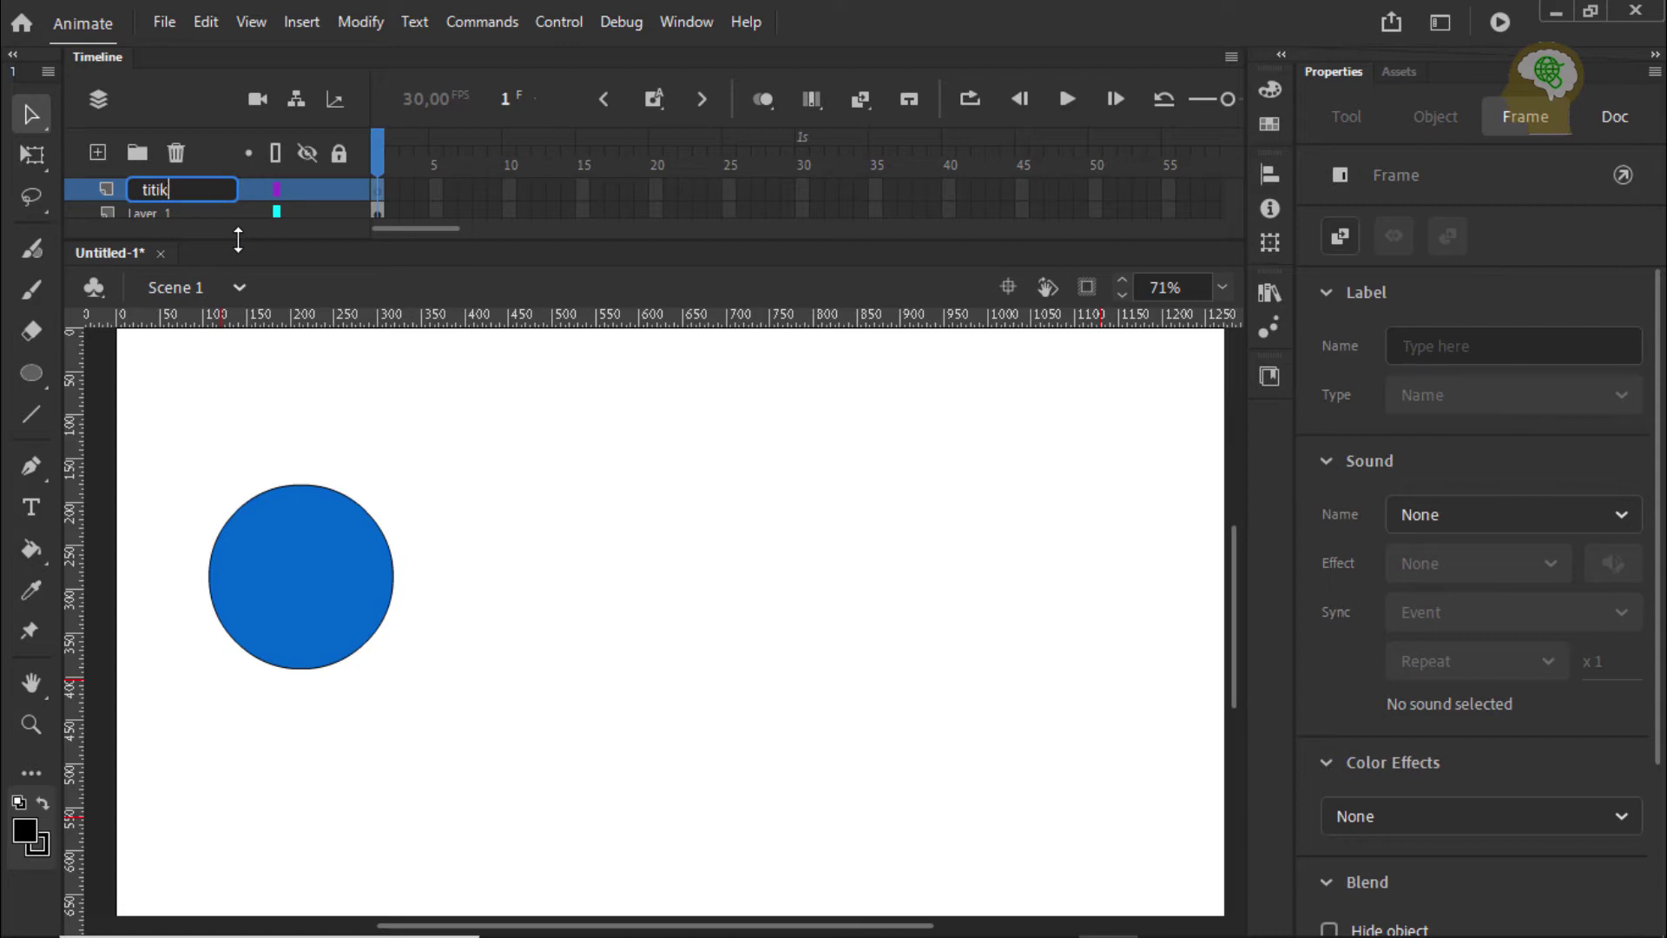
{"action": "key", "text": "Return"}
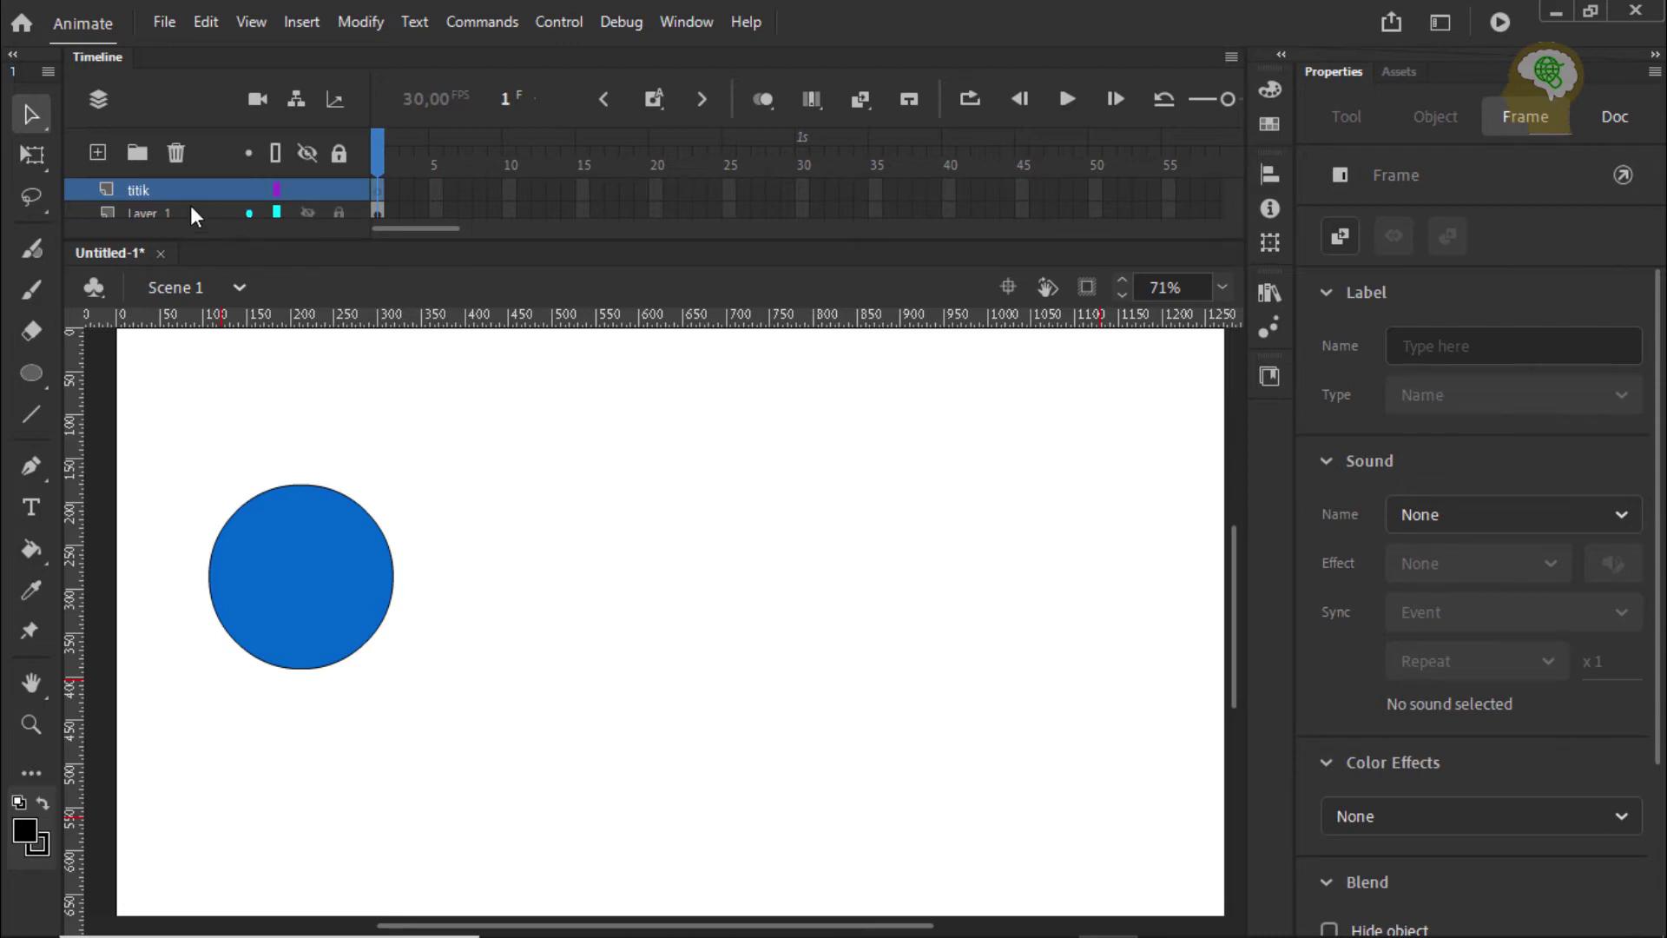
Enlarge the timeline area slightly and rename Layer_1 as "lingkaran".
{"action": "double_click", "coordinate": [152, 211]}
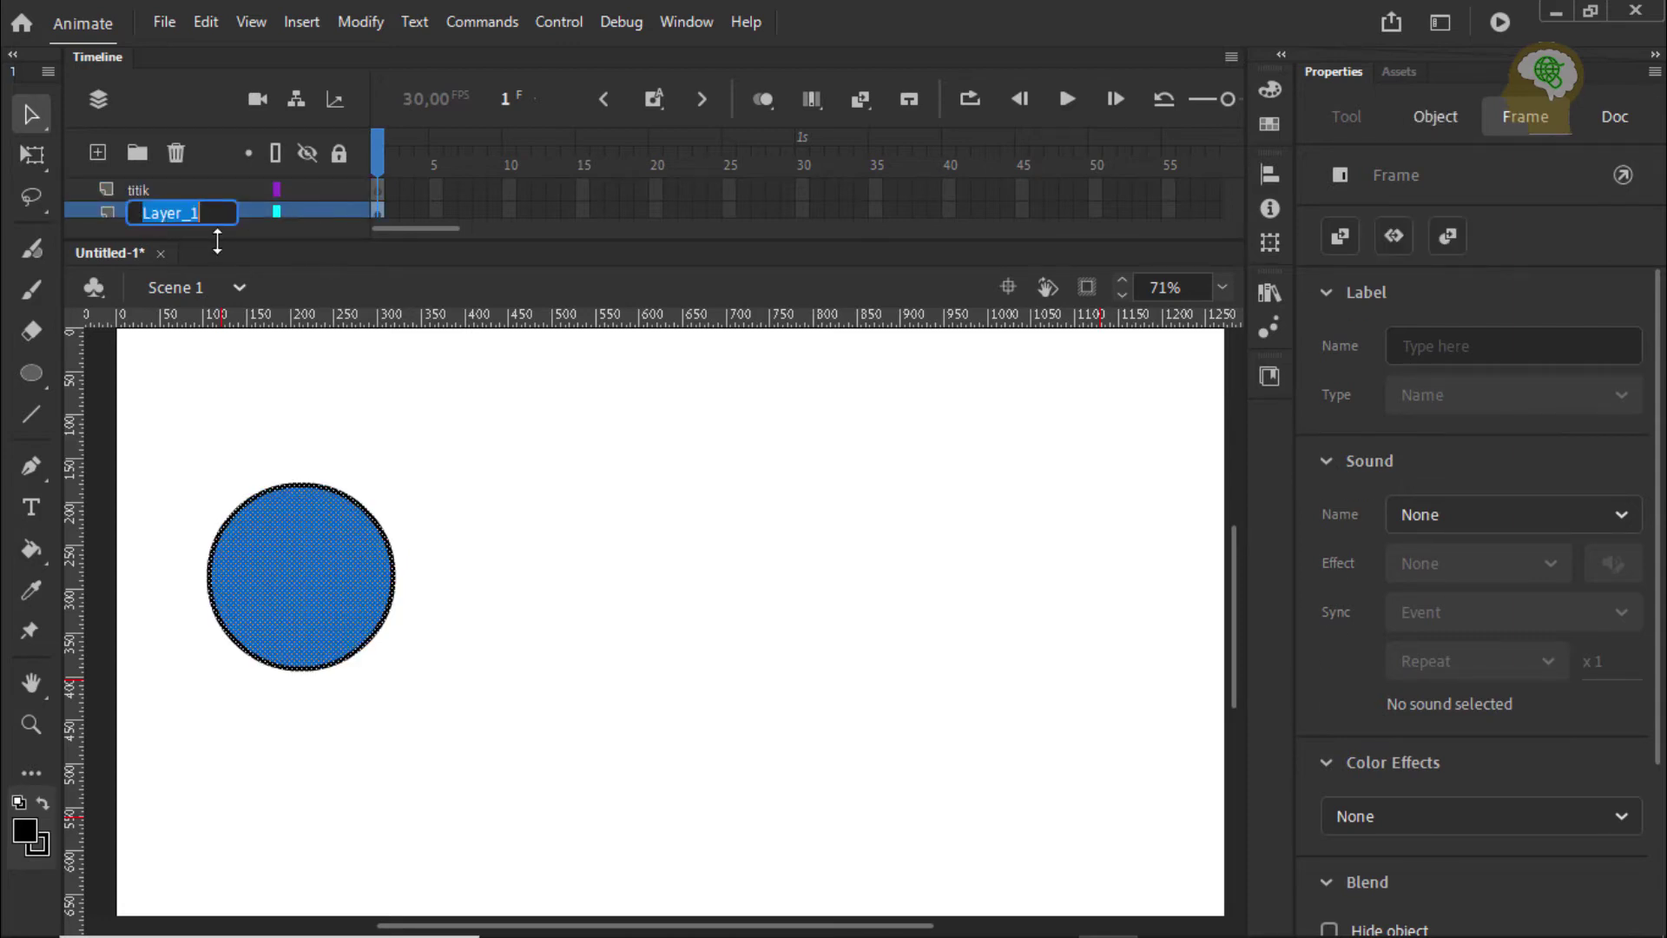
{"action": "left_click_drag", "start_coordinate": [217, 243], "coordinate": [217, 268]}
{"action": "double_click", "coordinate": [160, 212]}
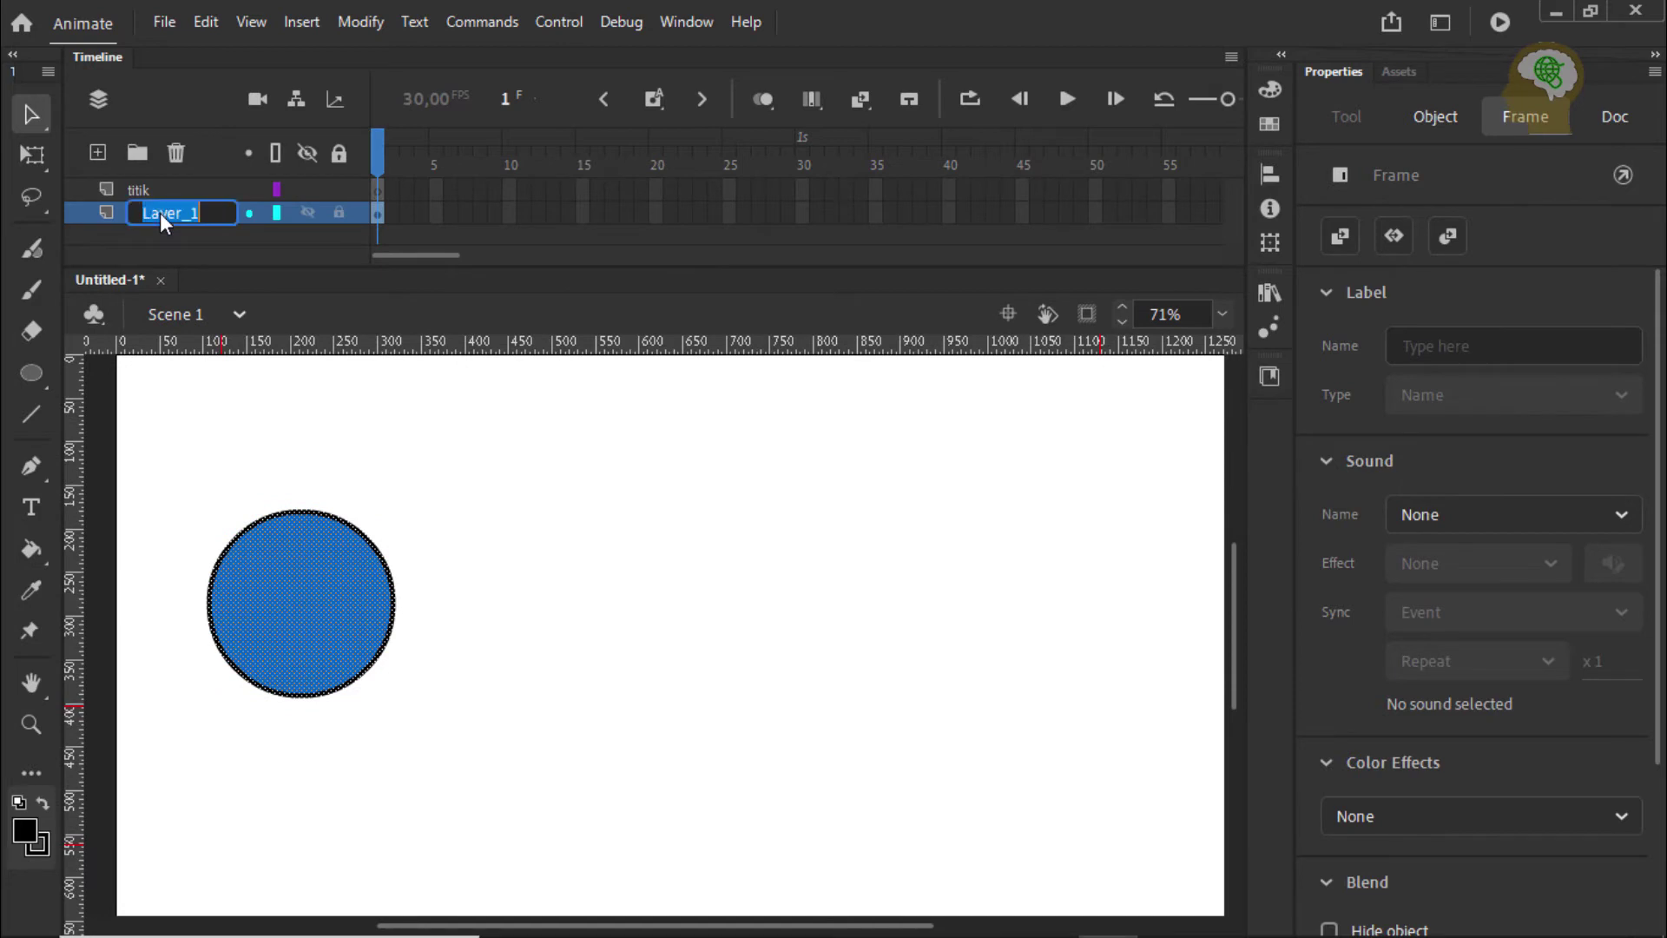
{"action": "type", "text": "lingkaran"}
{"action": "key", "text": "Return"}
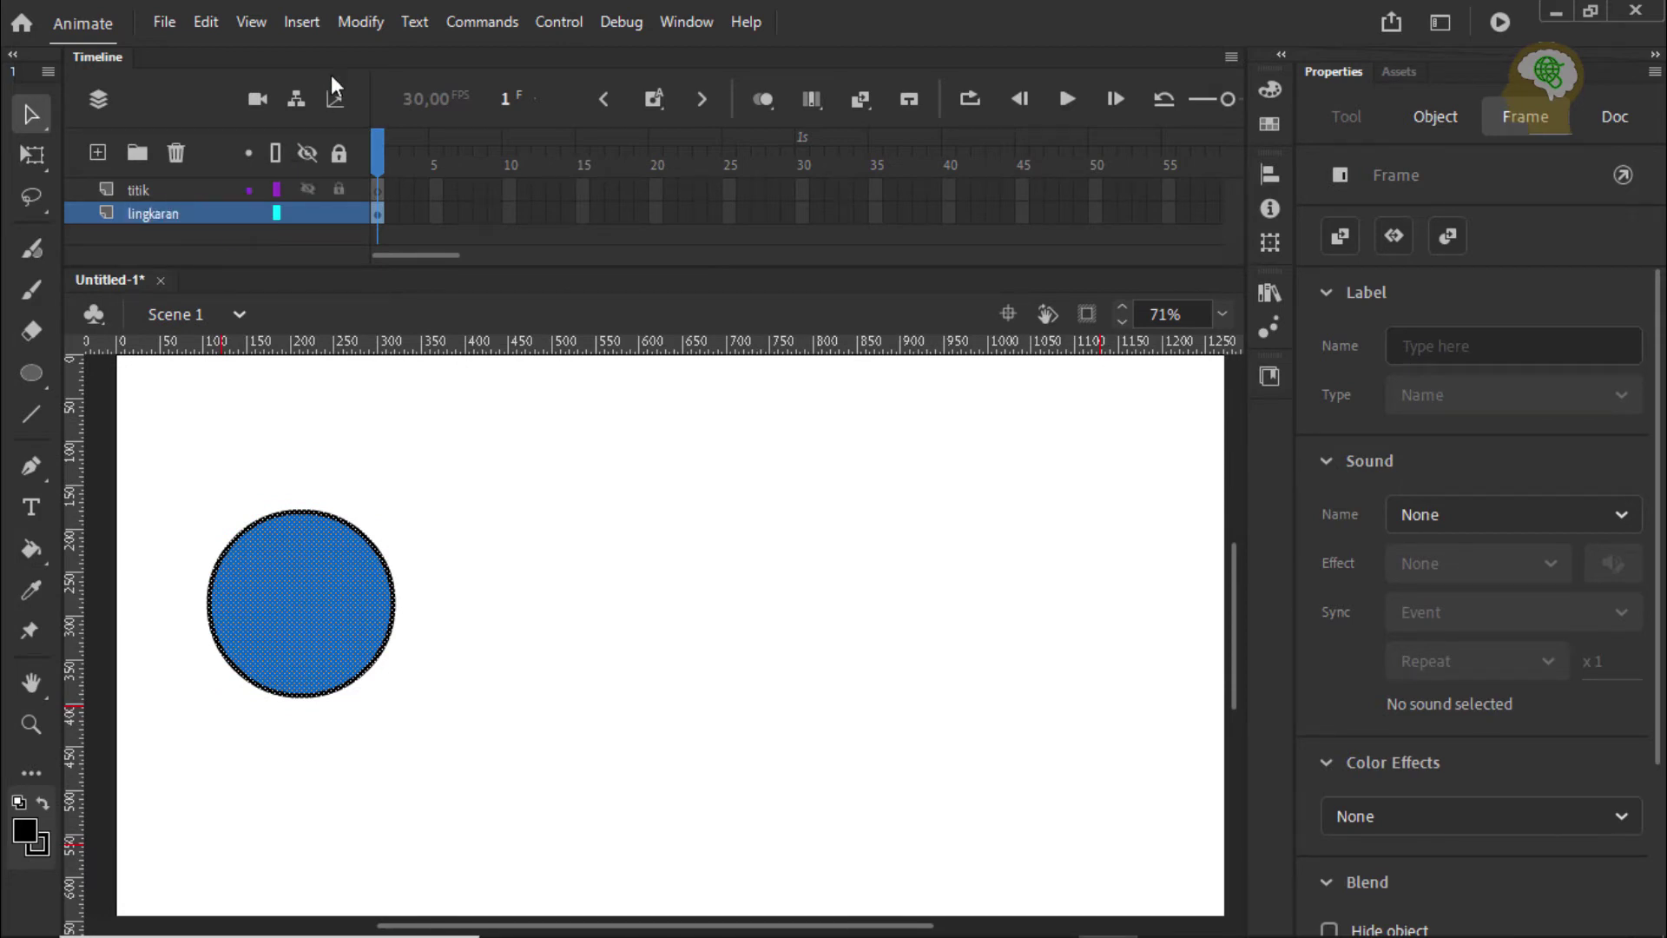
Paste the cut "A" and "B" text in place on frame 1 of the titik layer.
{"action": "left_click", "coordinate": [379, 195]}
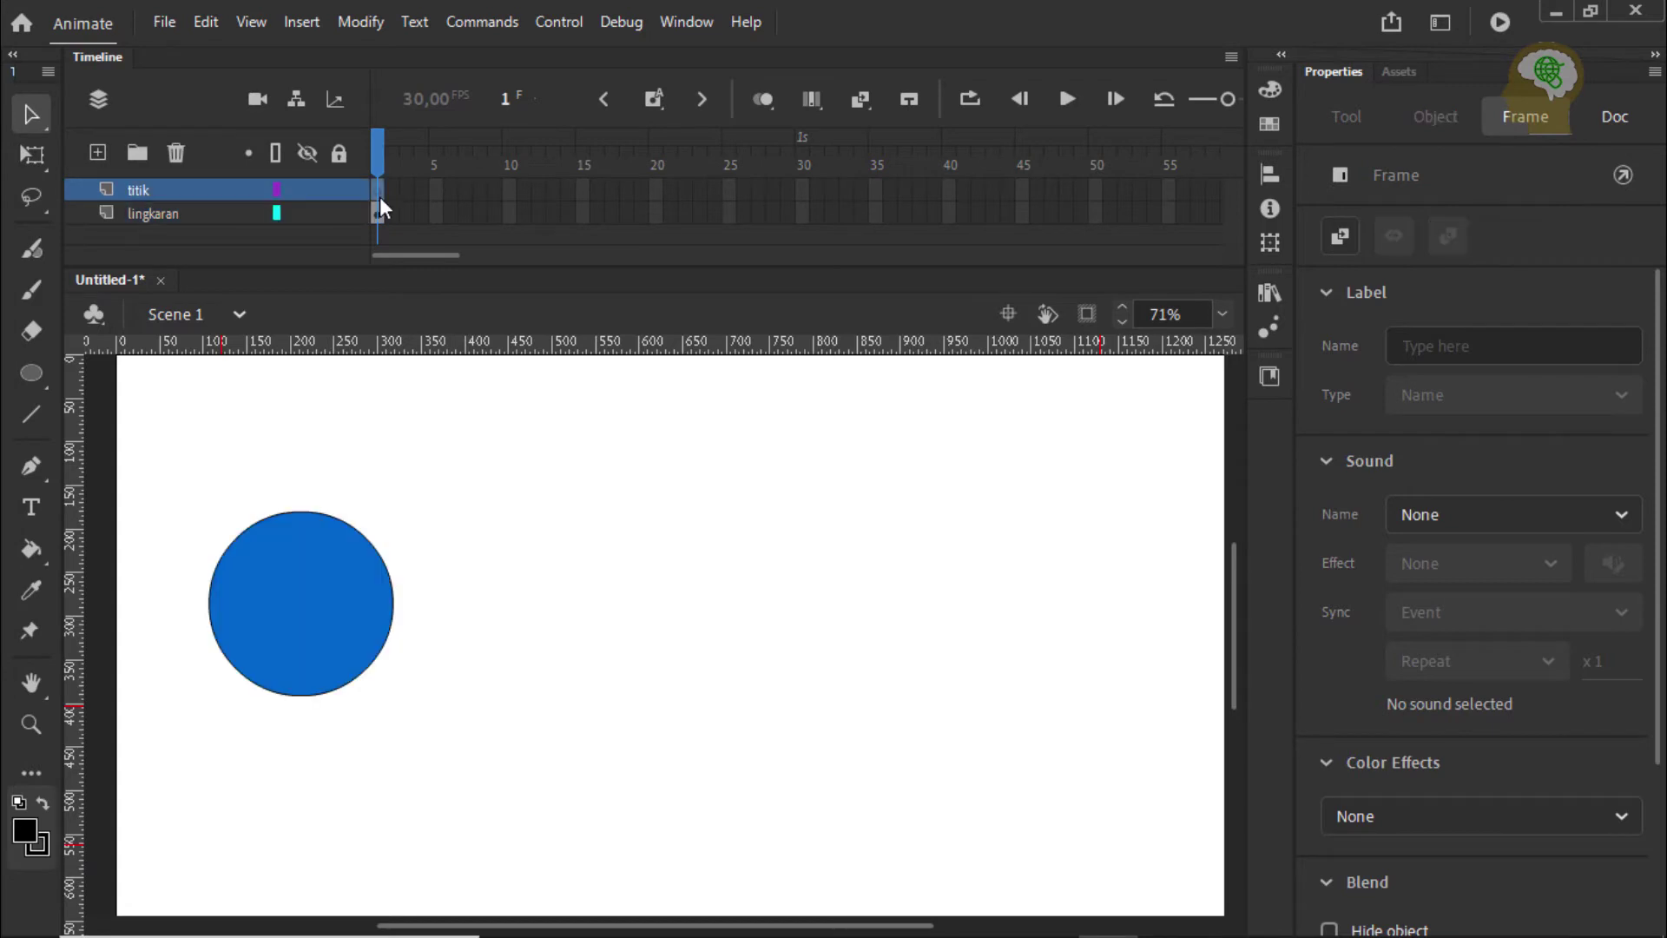
{"action": "right_click", "coordinate": [272, 809]}
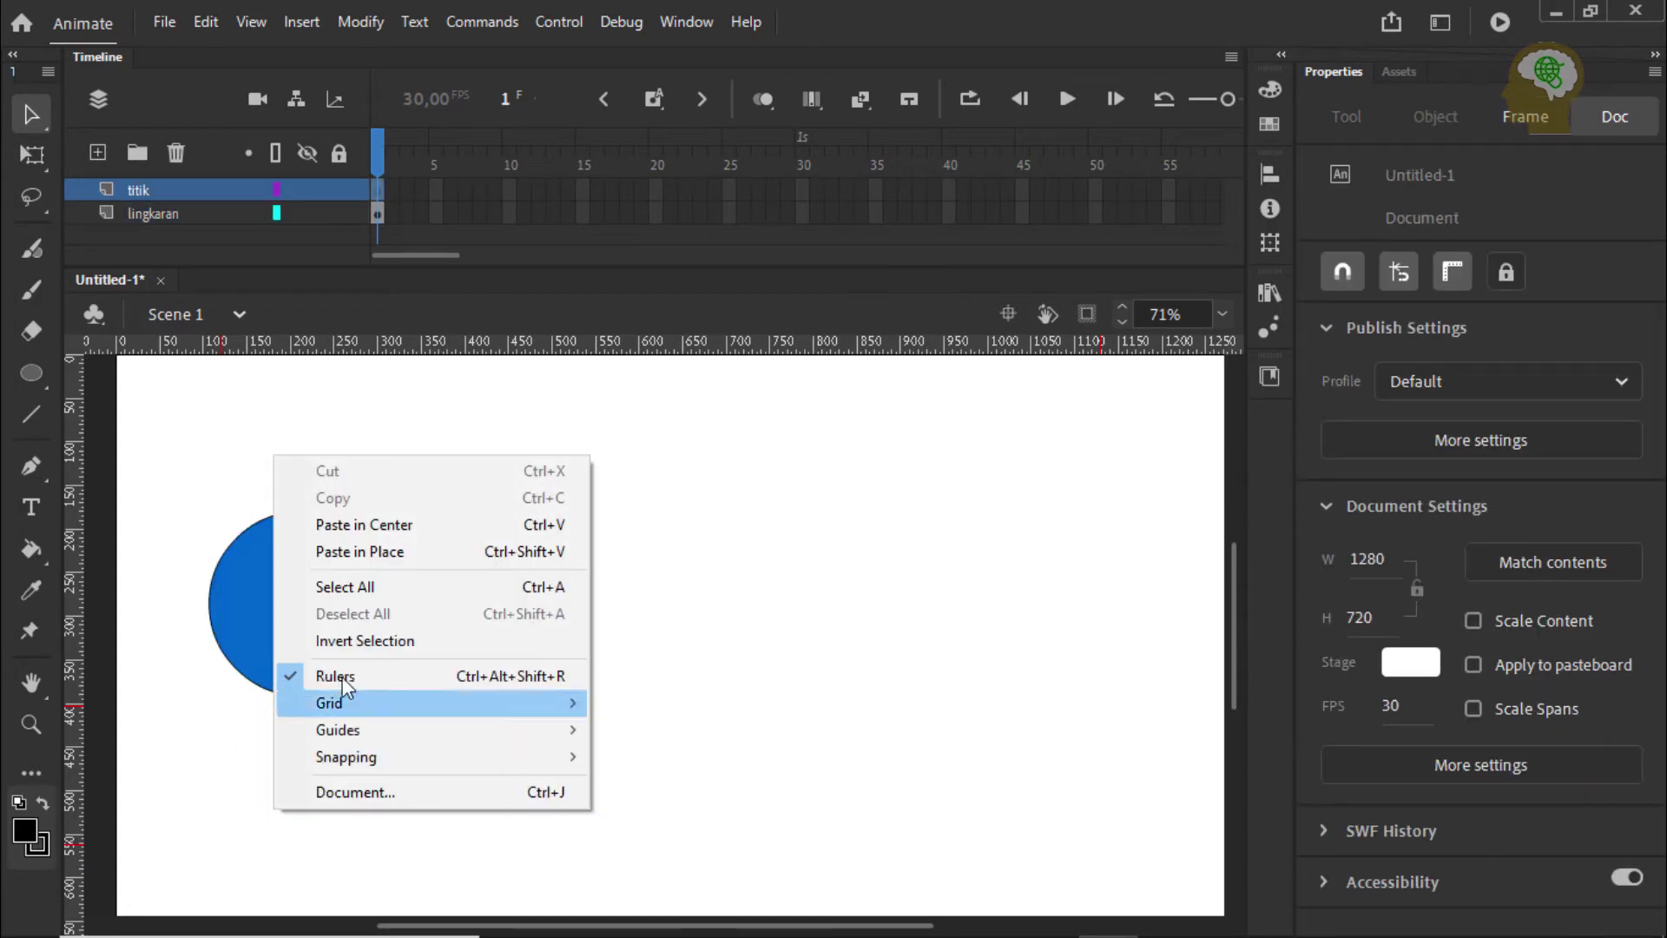
{"action": "left_click", "coordinate": [411, 555]}
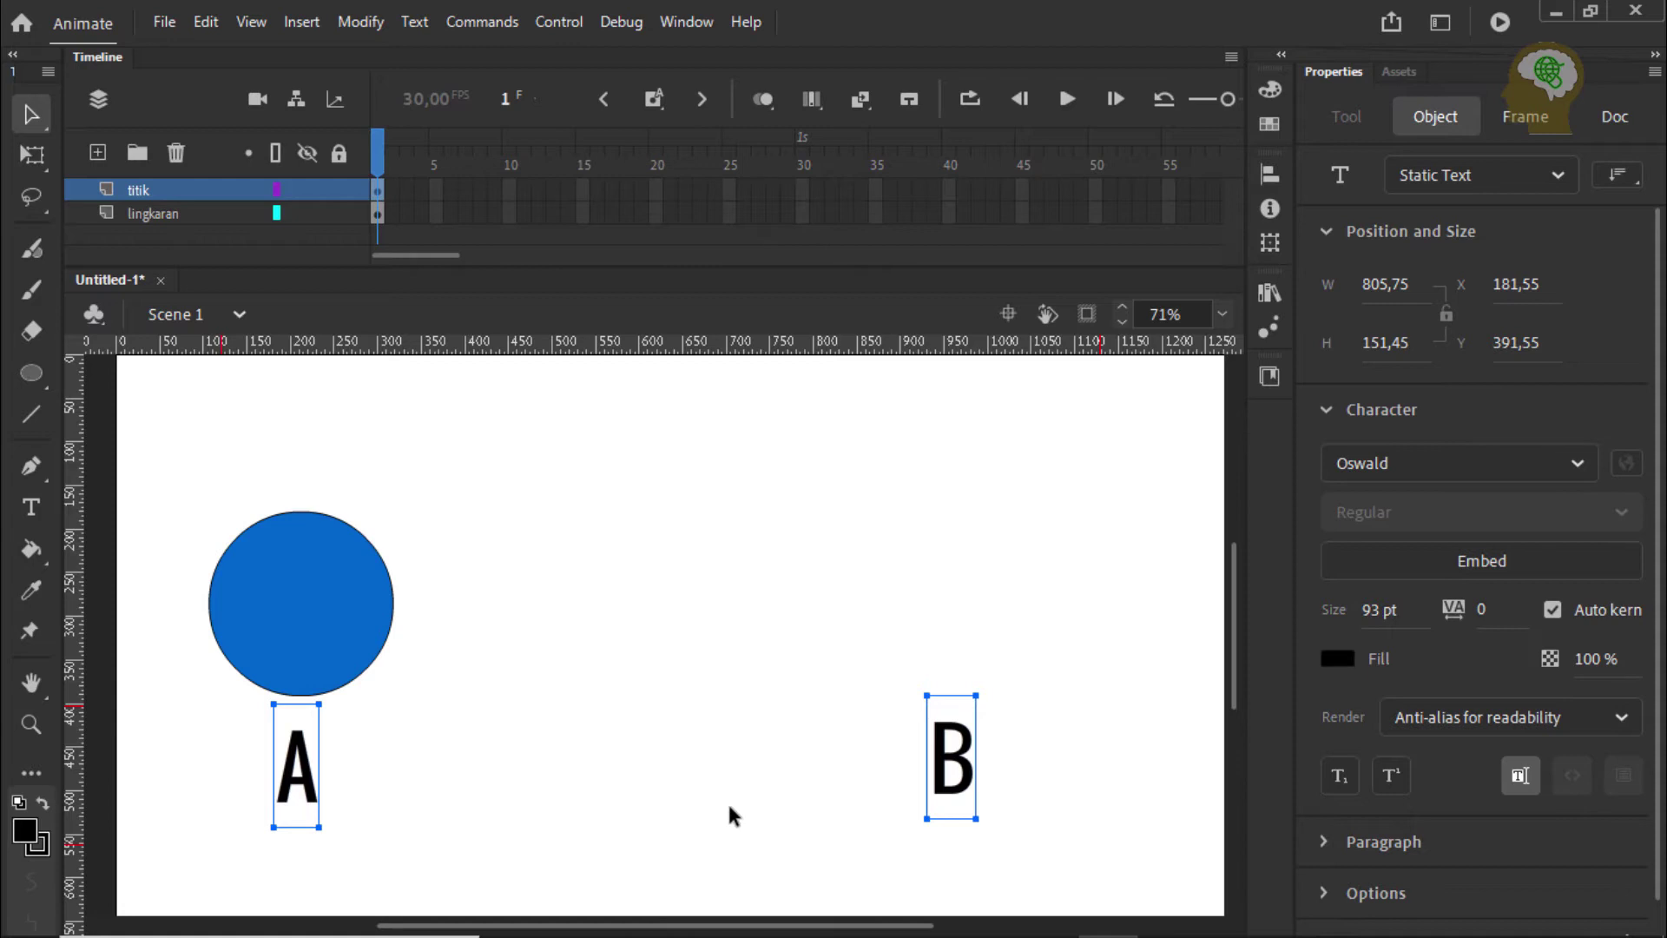
{"action": "left_click", "coordinate": [382, 213]}
{"action": "right_click", "coordinate": [379, 210]}
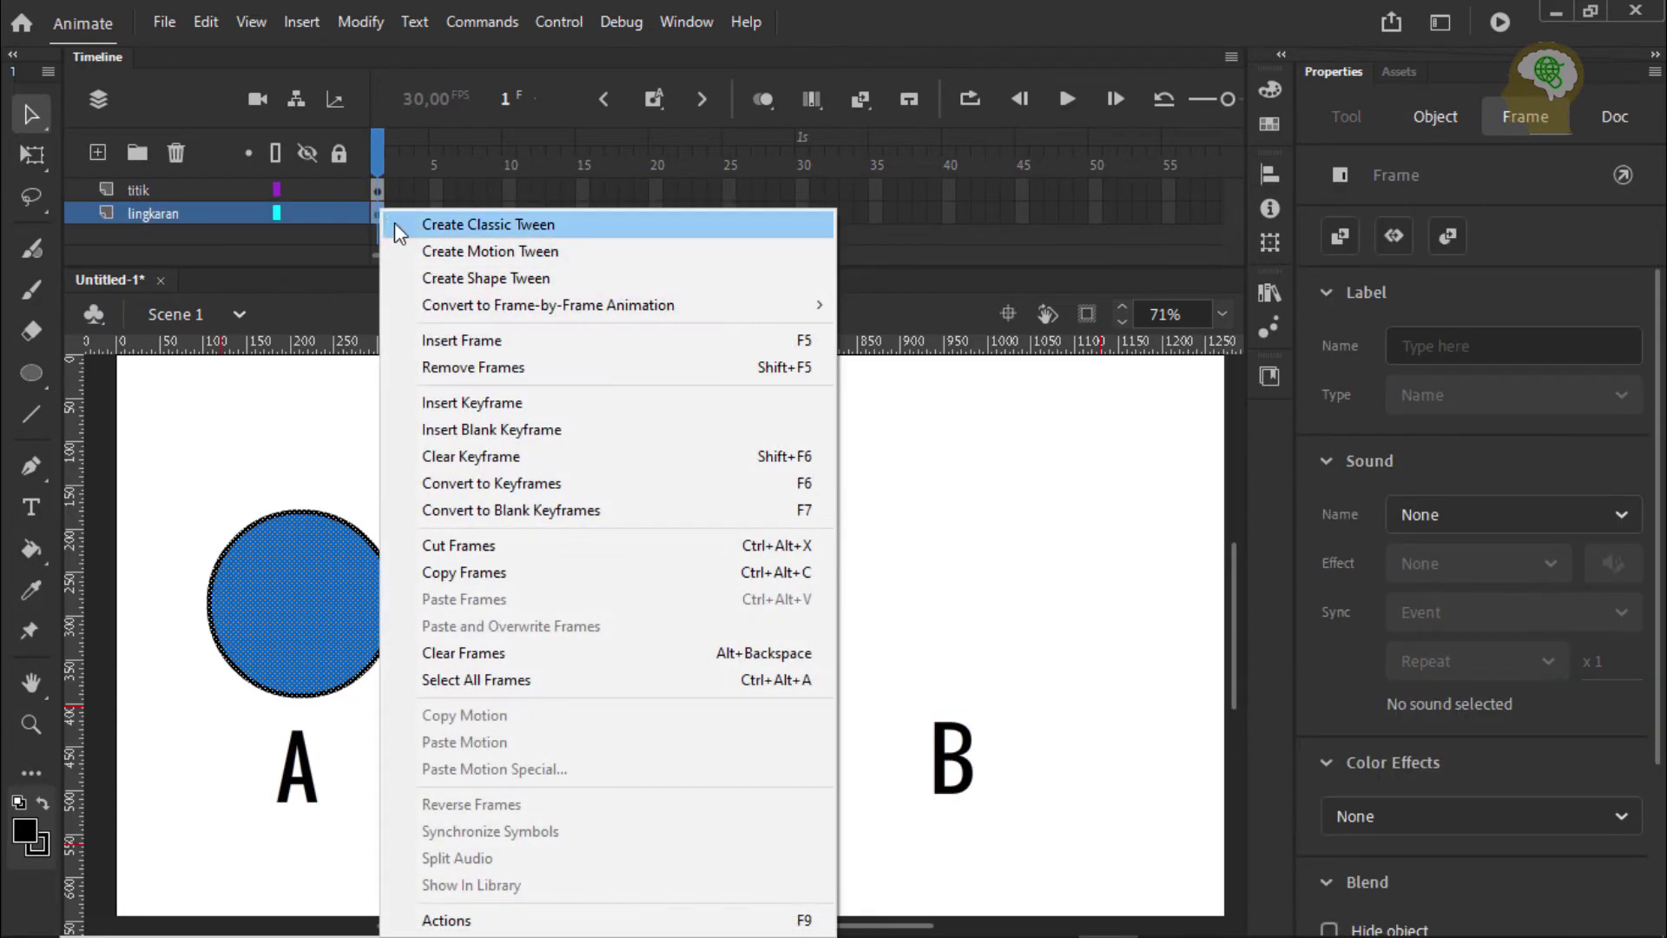
{"action": "left_click", "coordinate": [405, 228]}
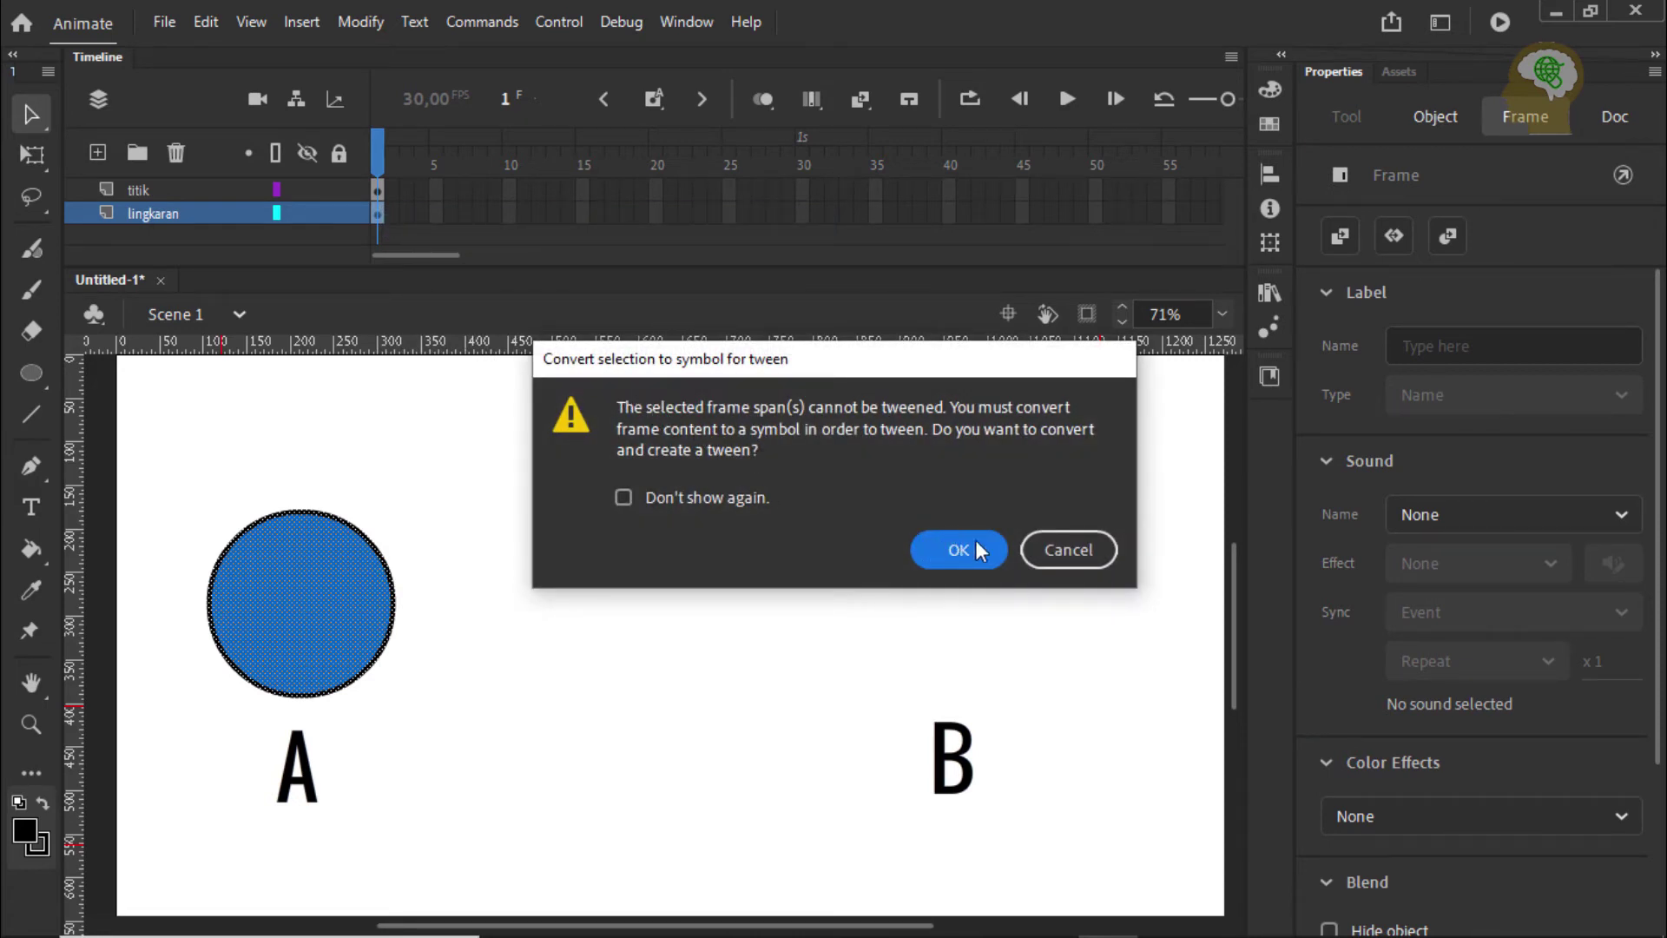
{"action": "left_click", "coordinate": [1100, 547]}
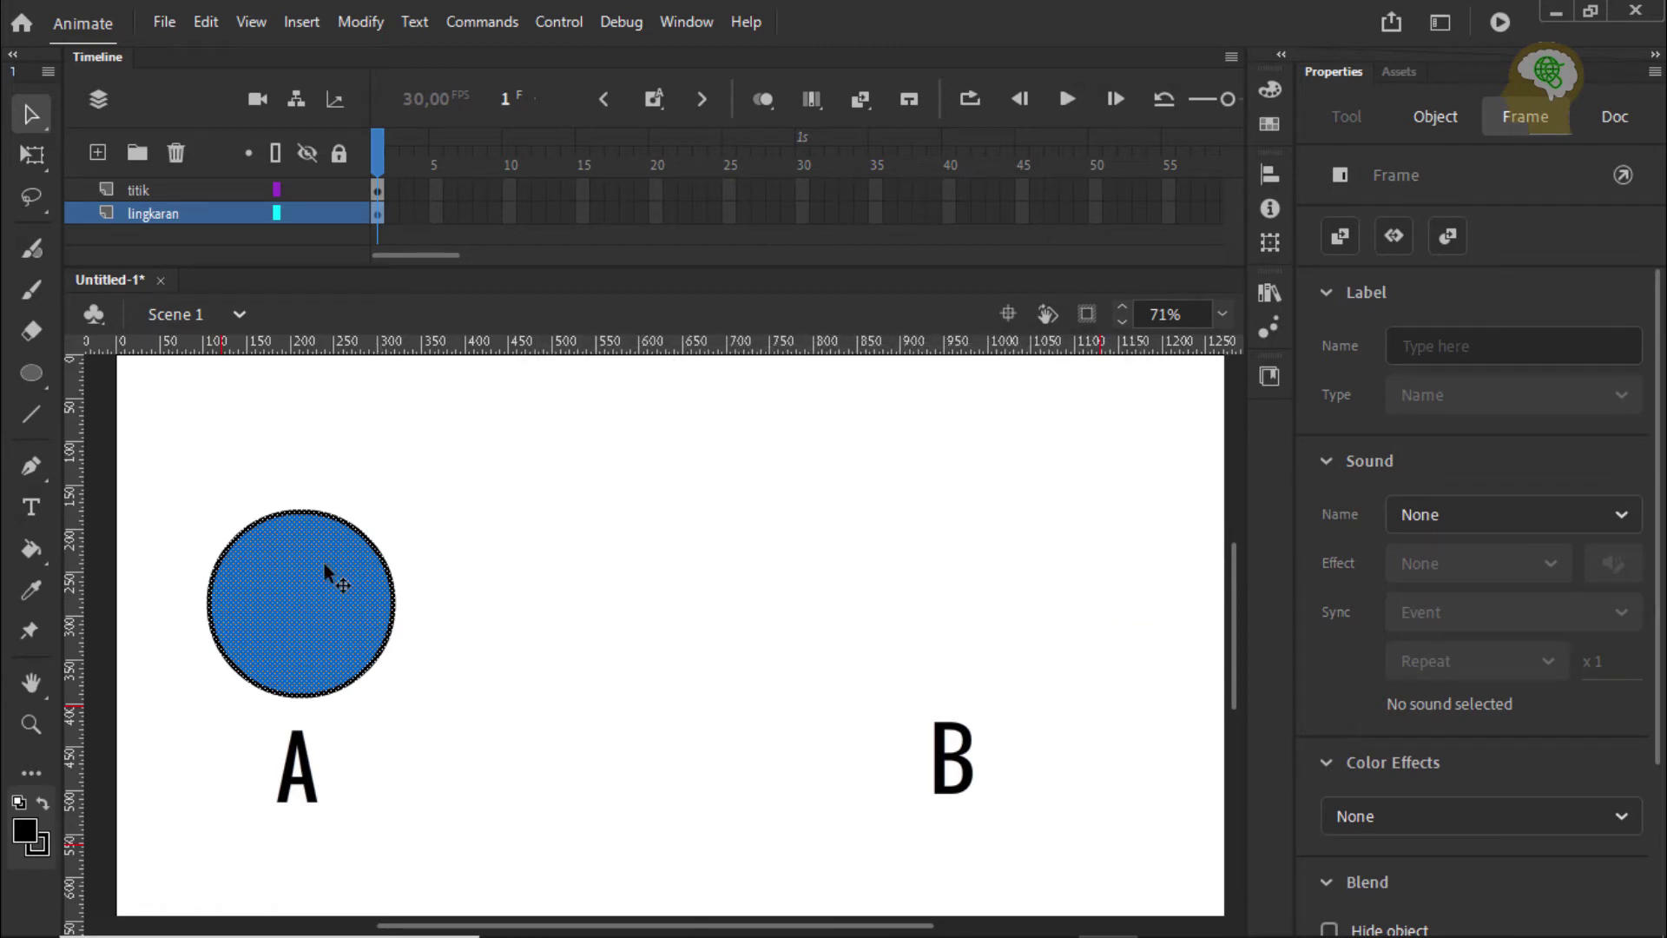
{"action": "right_click", "coordinate": [306, 598]}
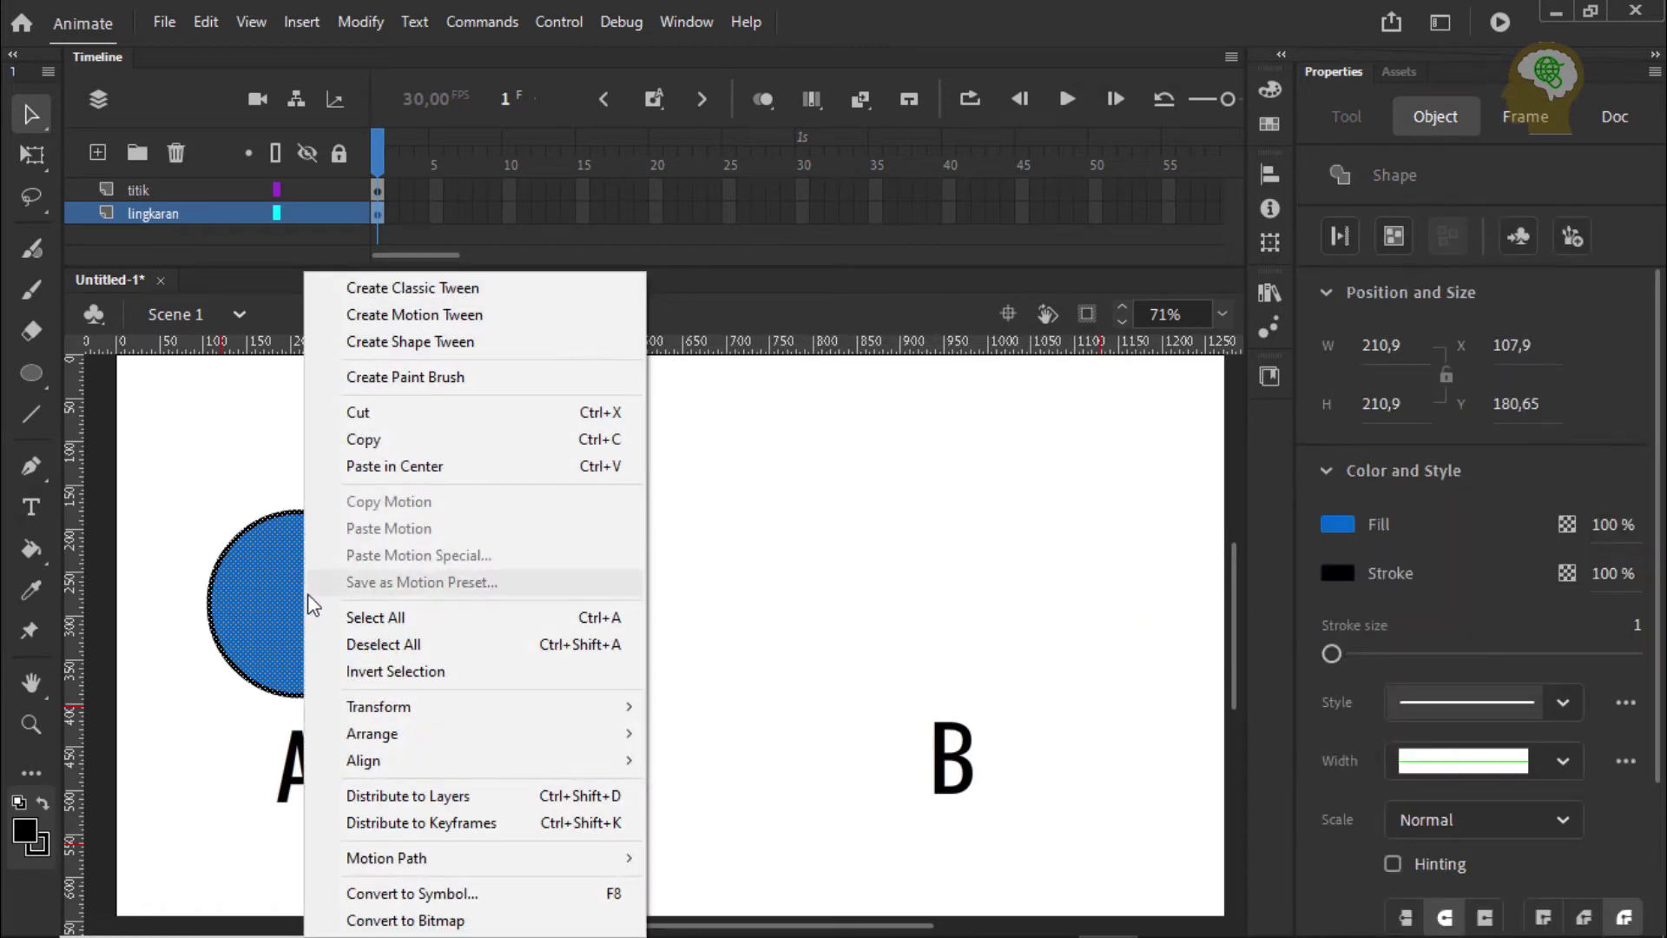
{"action": "left_click", "coordinate": [428, 894]}
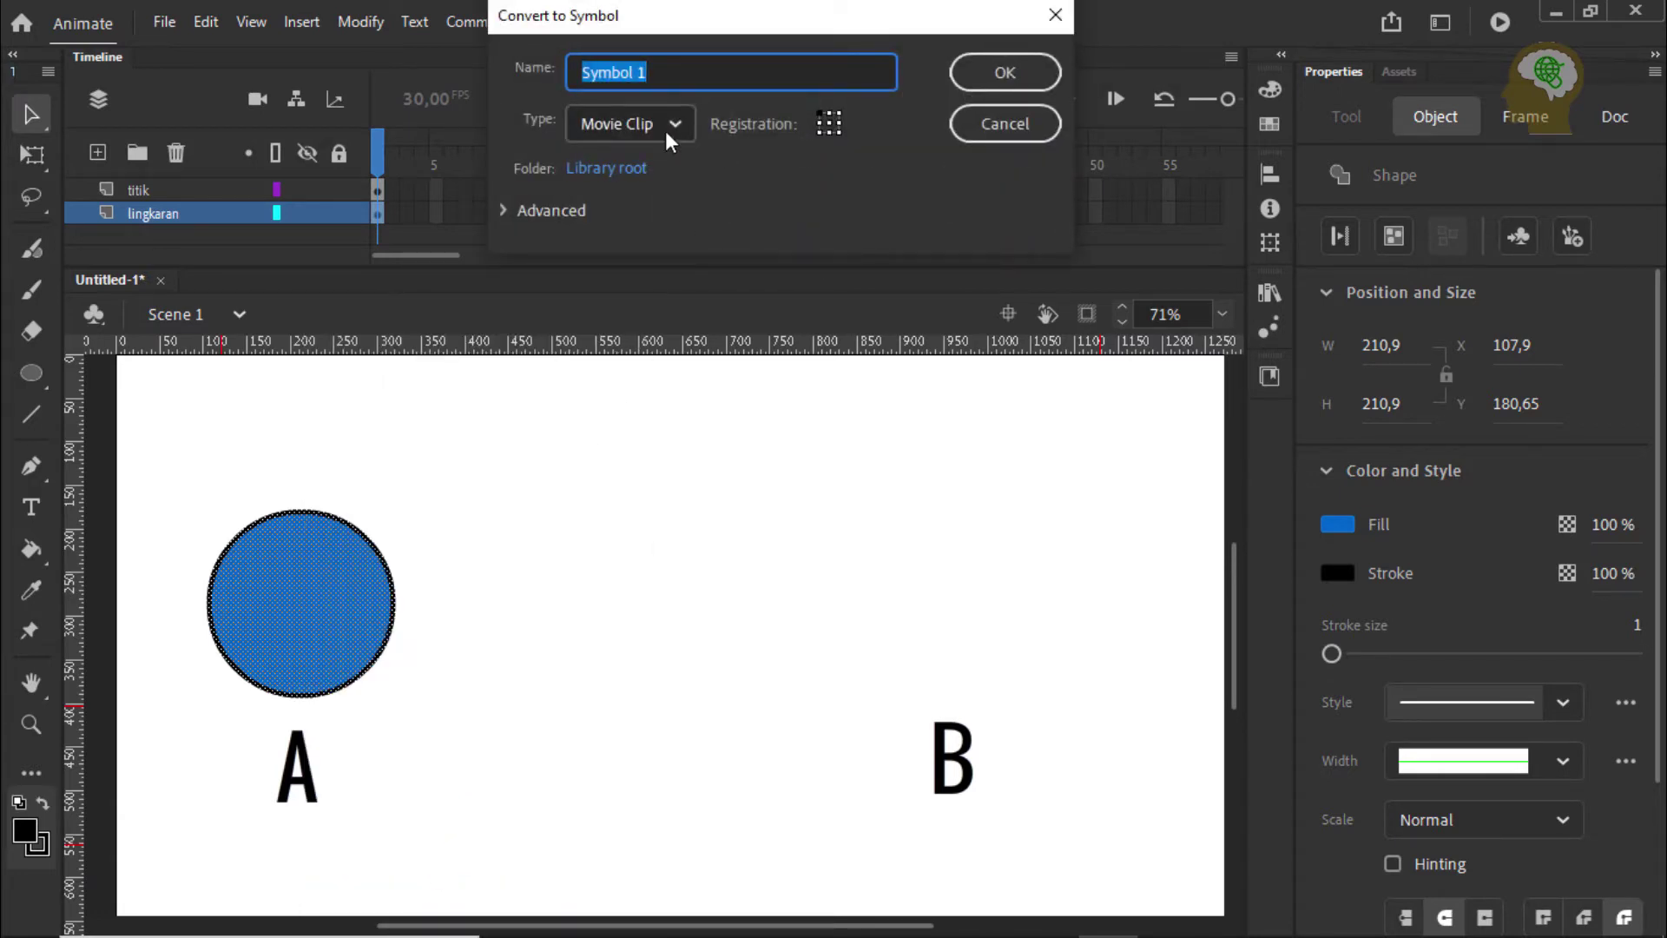
{"action": "left_click", "coordinate": [1004, 123]}
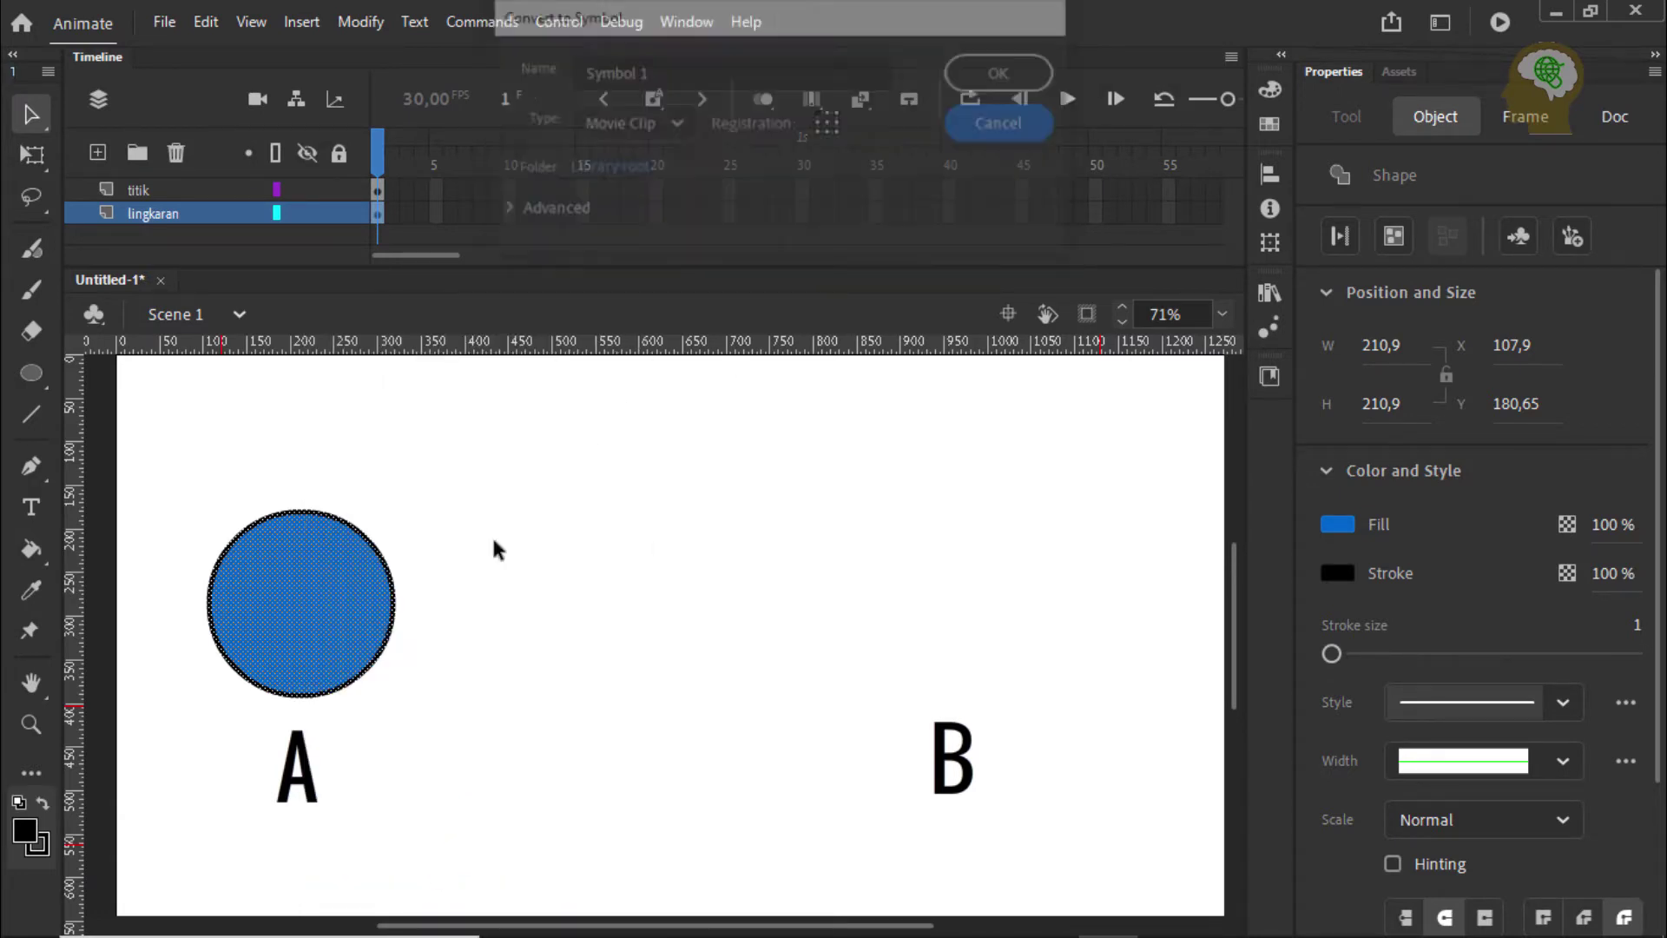
Convert the blue circle to a Movie Clip symbol named "lingkaran".
{"action": "right_click", "coordinate": [296, 629]}
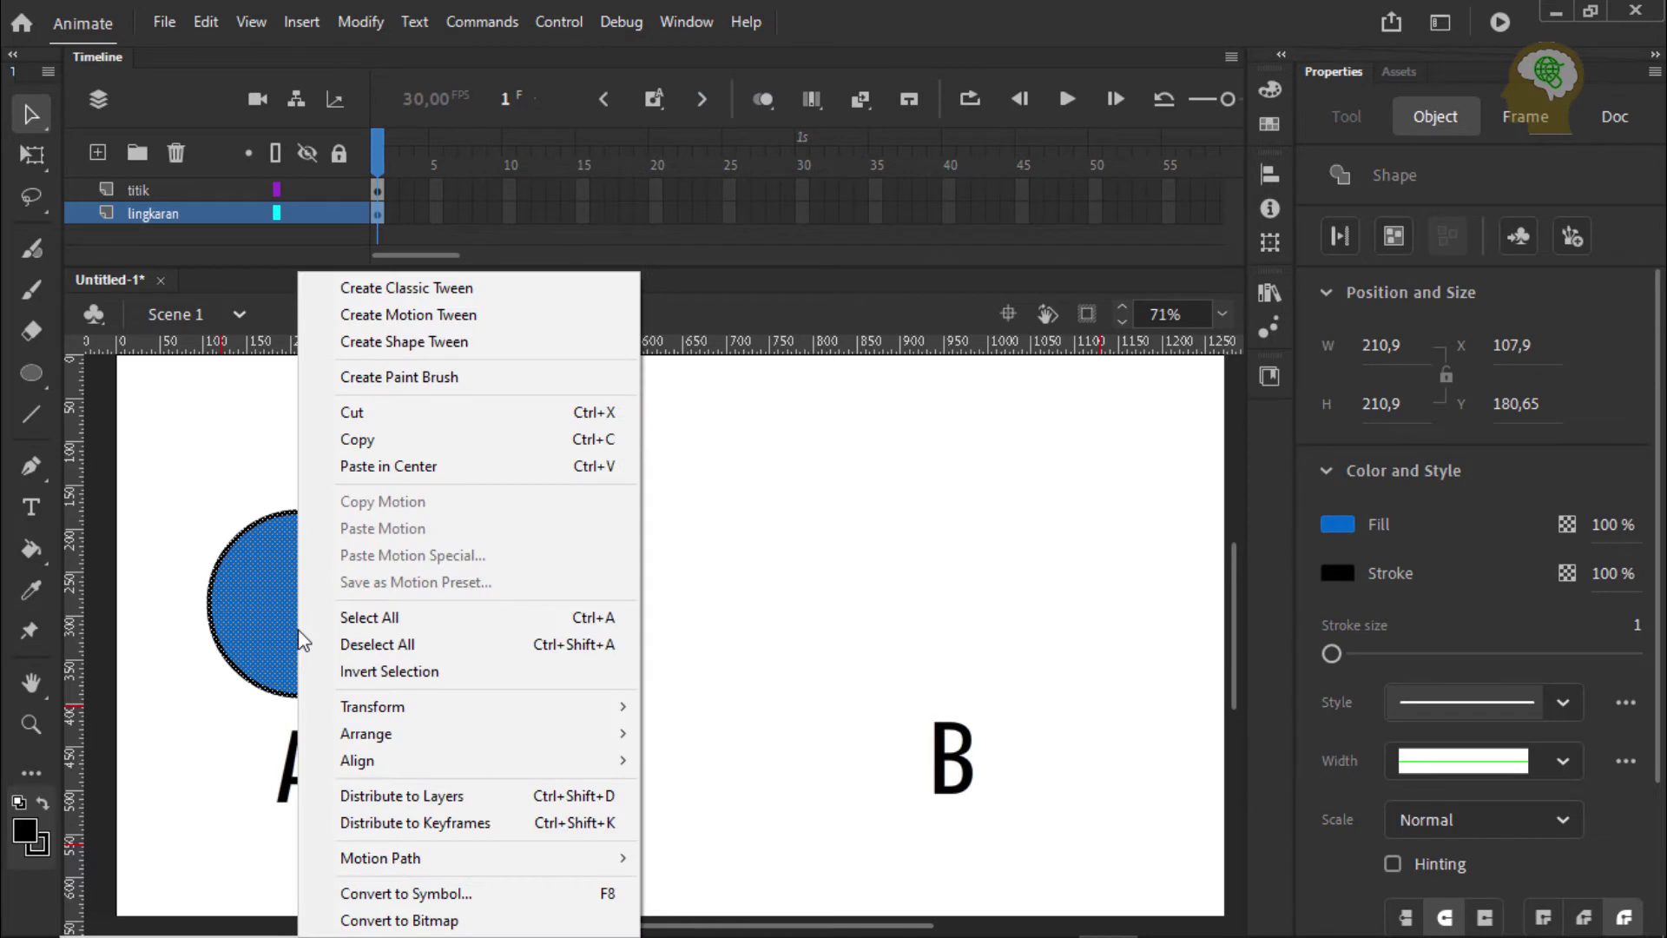
{"action": "left_click", "coordinate": [406, 898]}
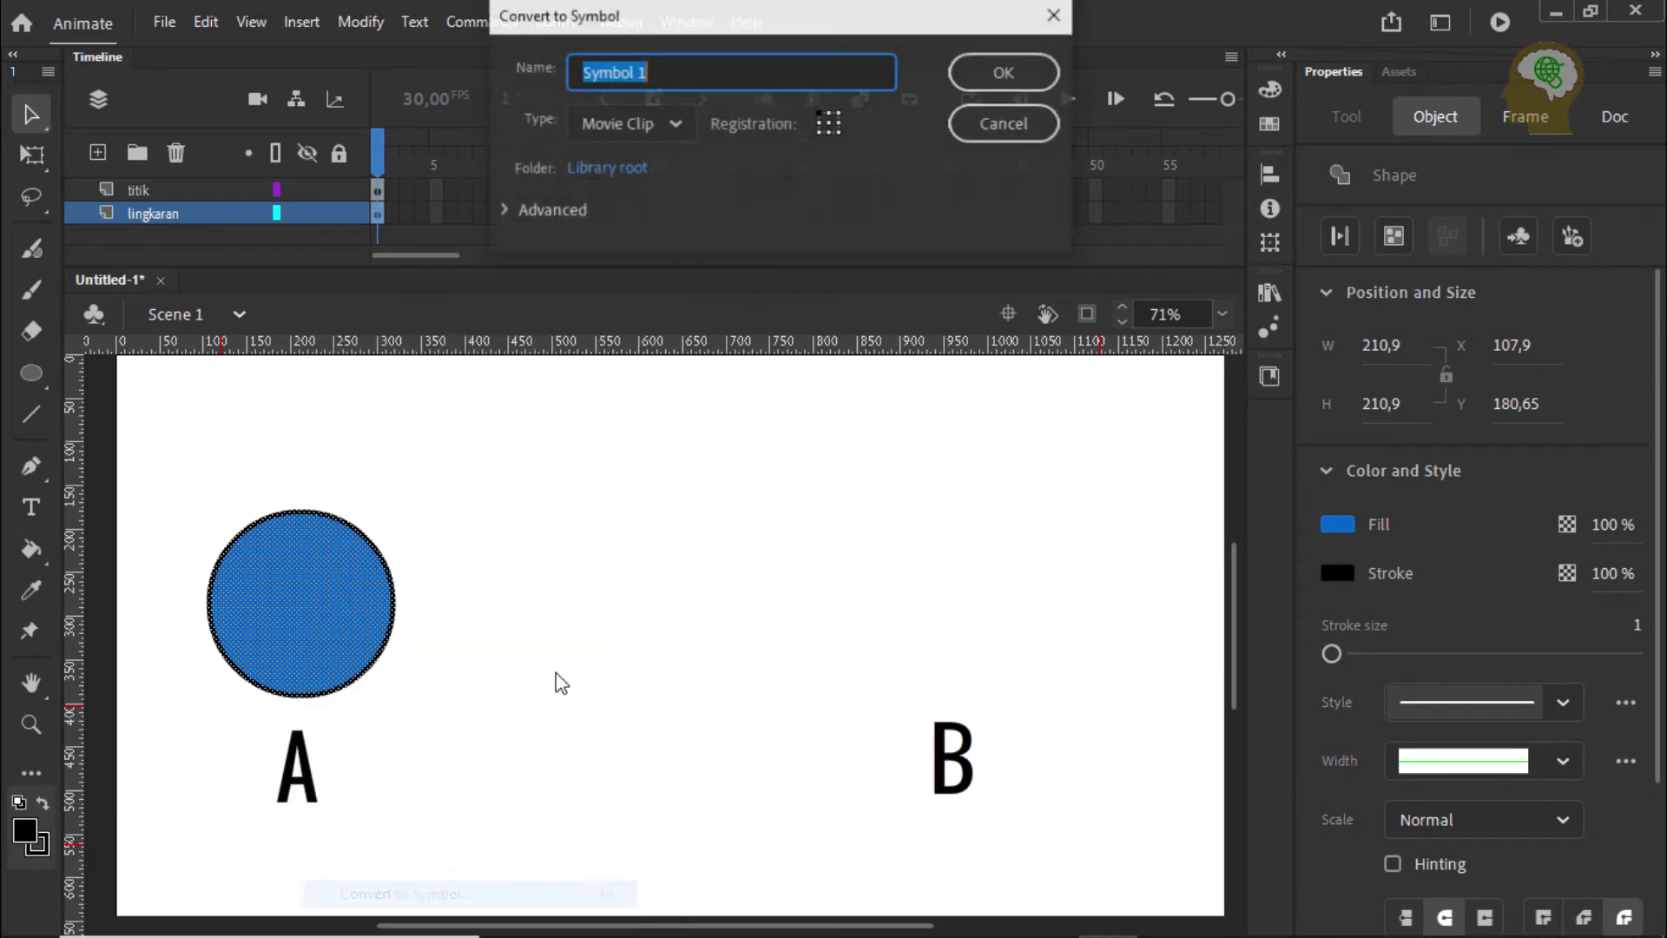
{"action": "left_click", "coordinate": [670, 129]}
{"action": "left_click", "coordinate": [653, 162]}
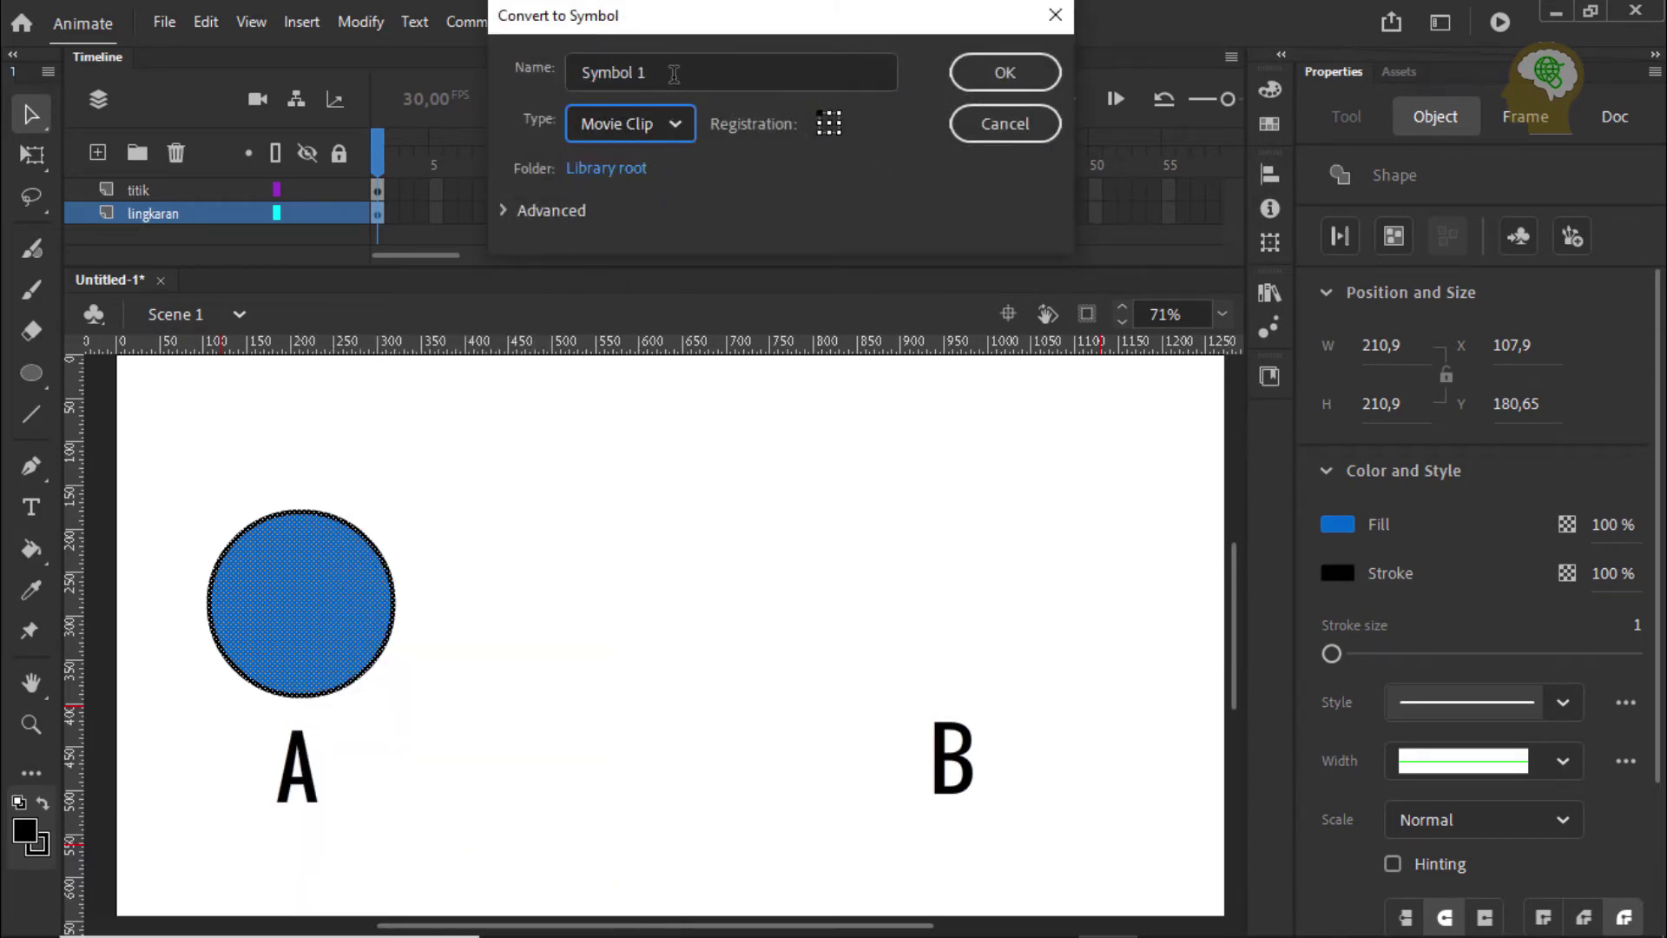
{"action": "left_click", "coordinate": [674, 73]}
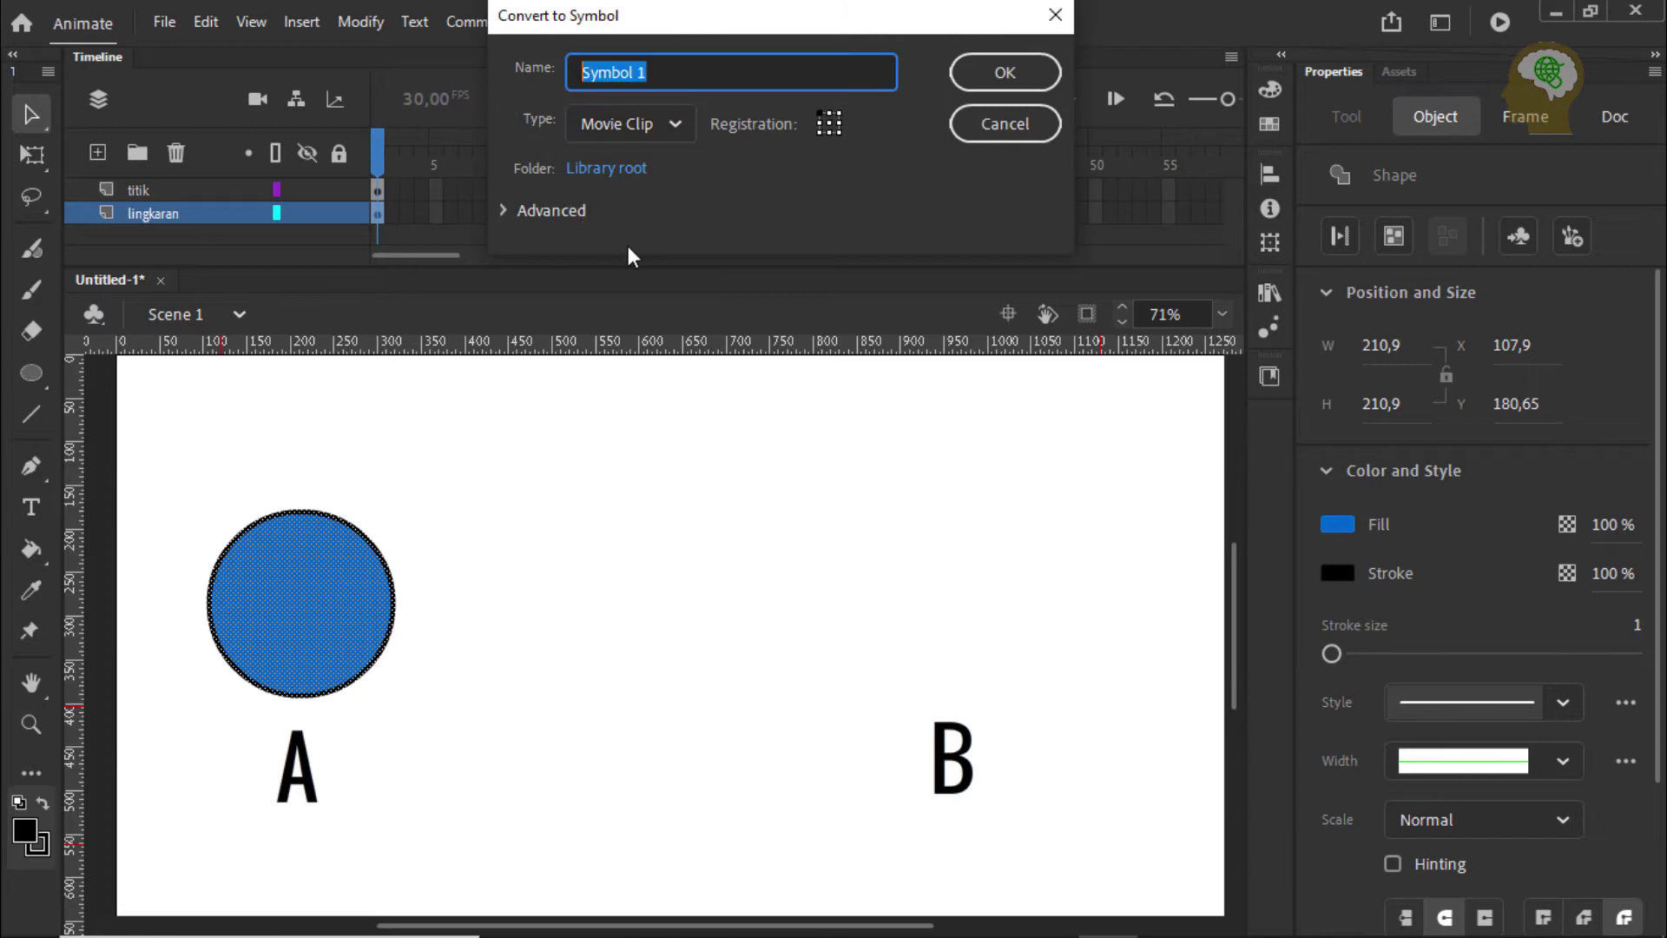
{"action": "type", "text": "lingkaran"}
{"action": "key", "text": "BackSpace"}
{"action": "key", "text": "BackSpace"}
{"action": "key", "text": "BackSpace"}
{"action": "type", "text": "ran"}
{"action": "left_click", "coordinate": [1011, 71]}
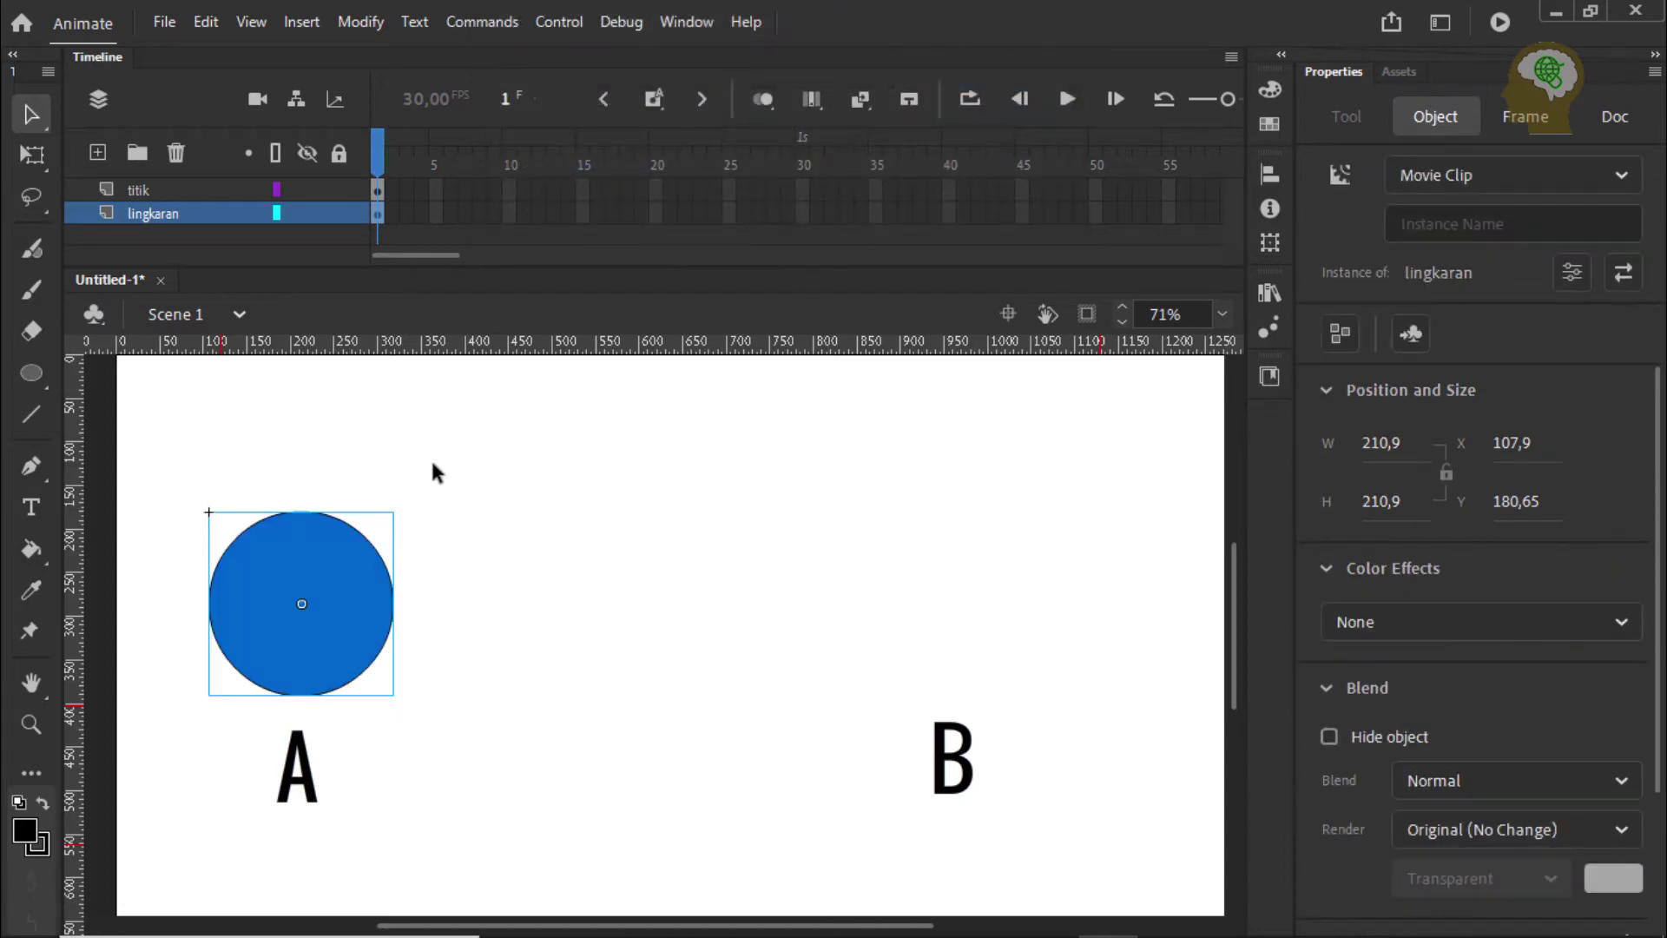
Create a classic tween on the lingkaran layer and return the playhead to frame 1.
{"action": "right_click", "coordinate": [380, 211]}
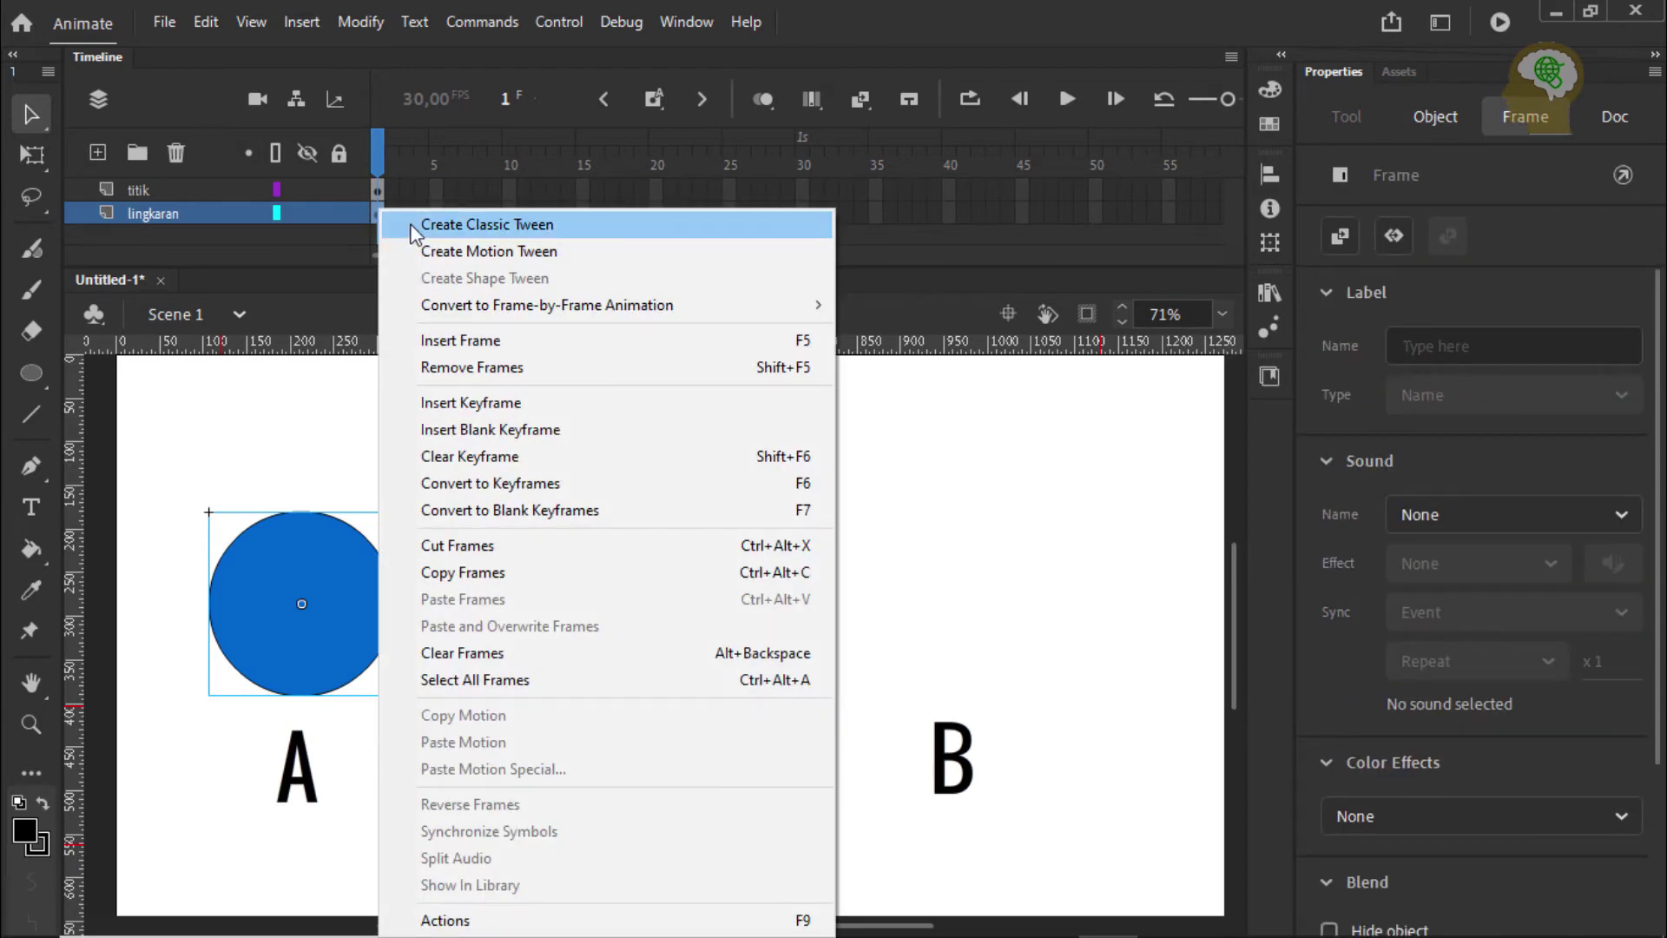
{"action": "left_click", "coordinate": [419, 222]}
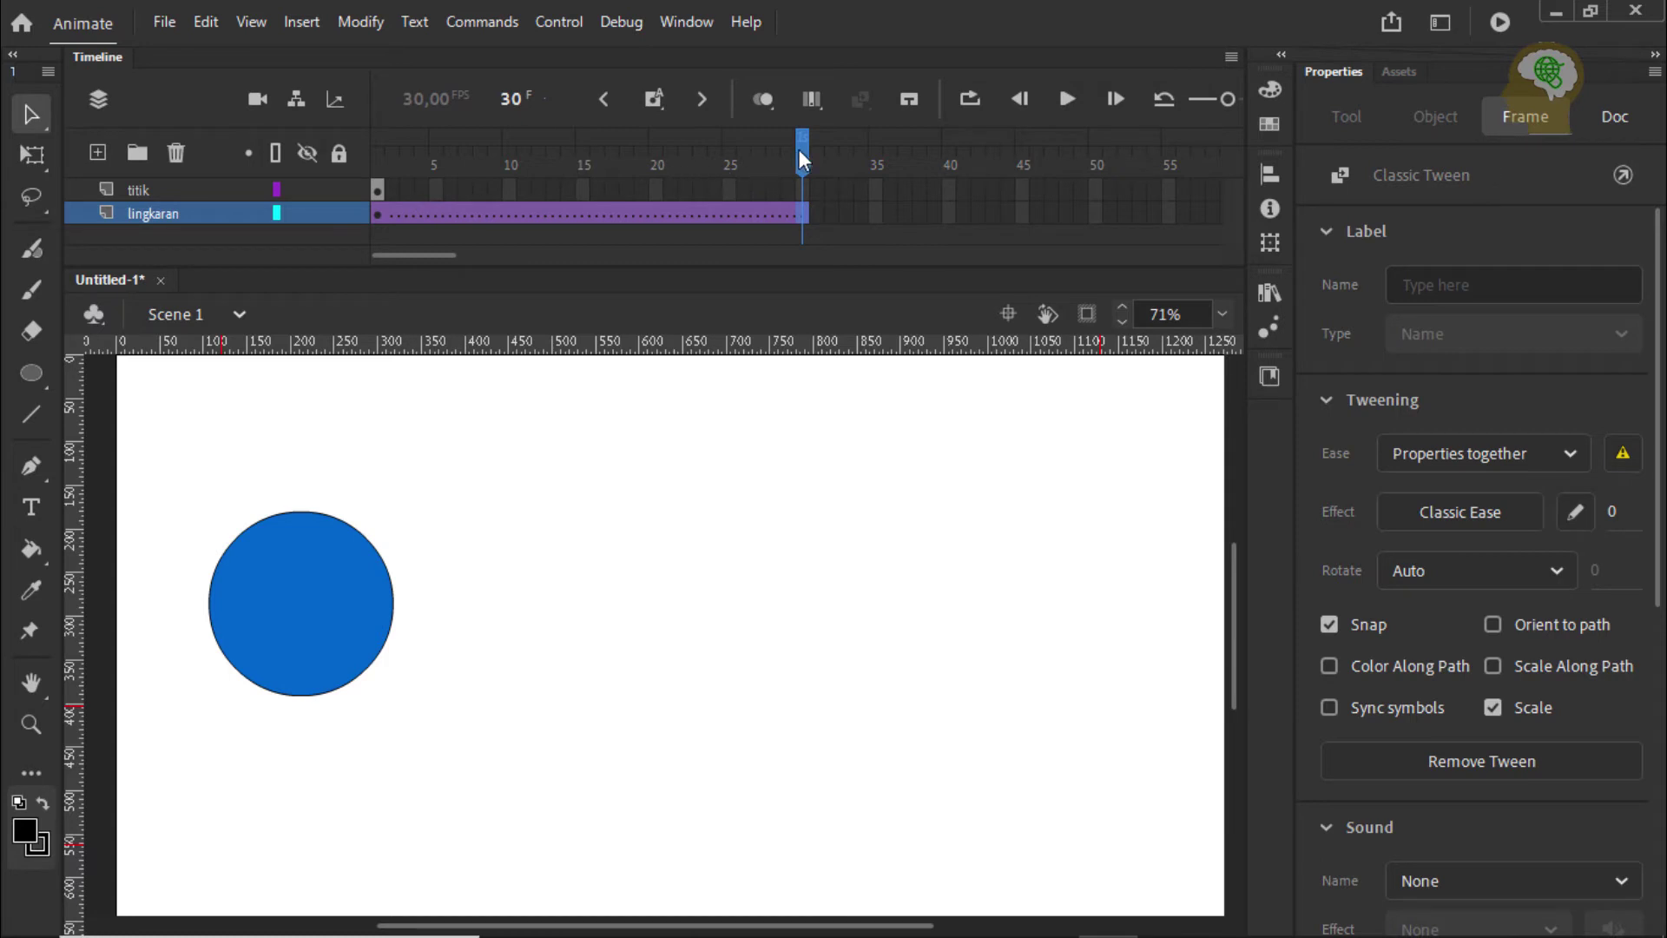
{"action": "left_click_drag", "start_coordinate": [798, 149], "coordinate": [379, 199]}
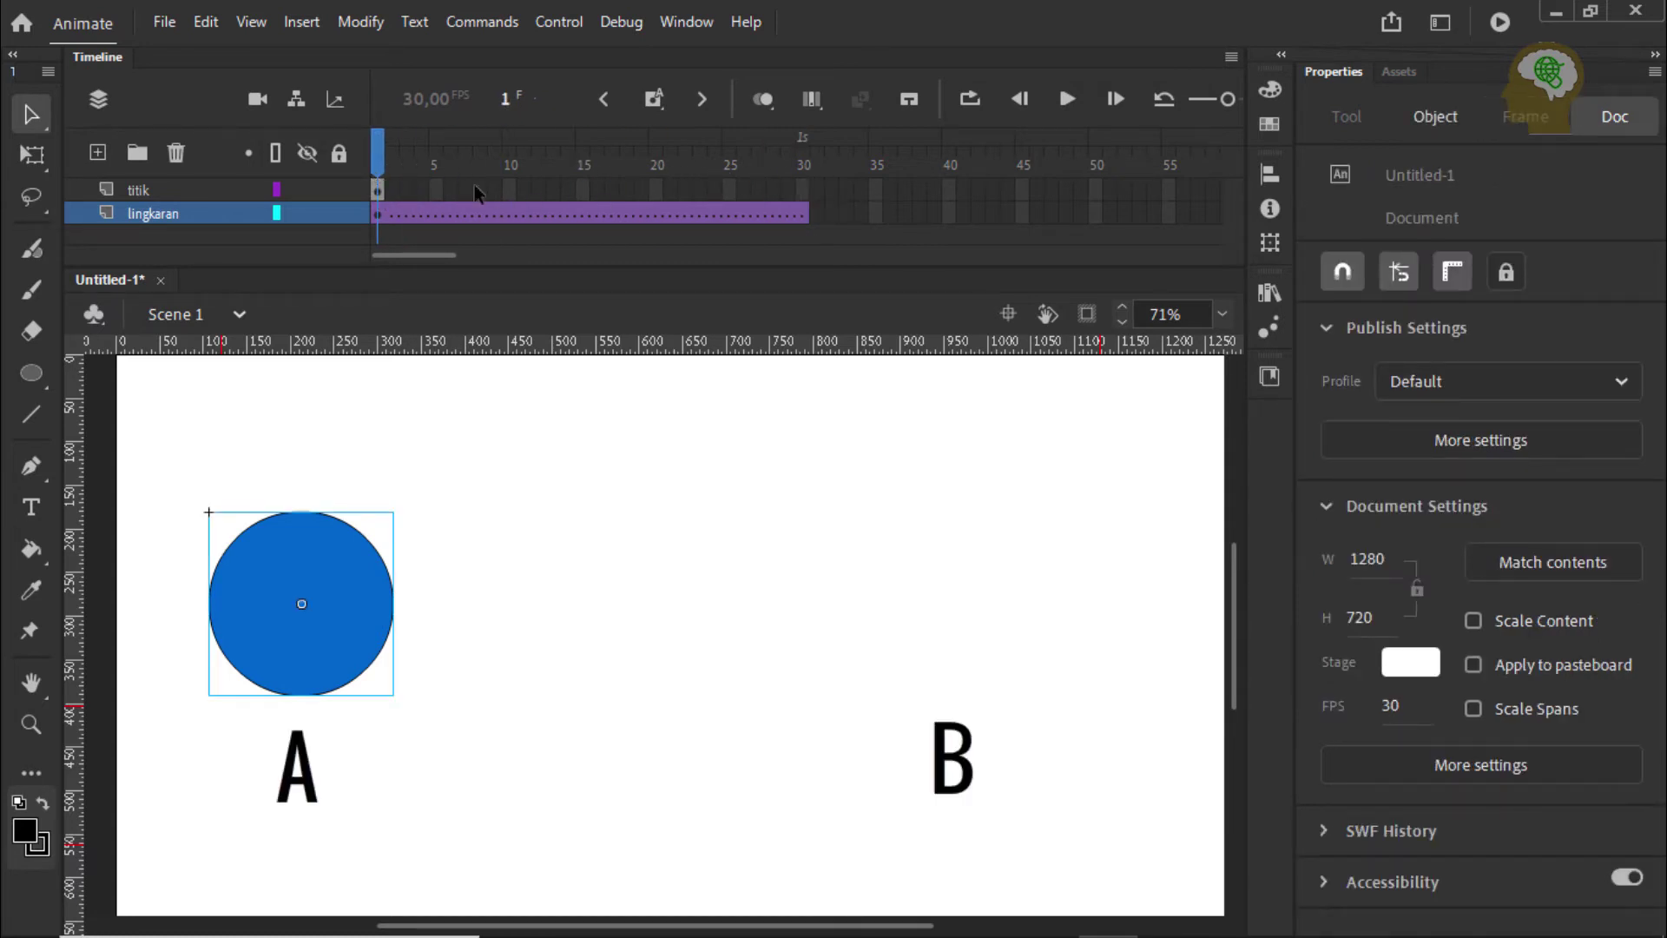
Extend the titik layer to frame 30 by inserting a frame there.
{"action": "left_click_drag", "start_coordinate": [375, 150], "coordinate": [807, 143]}
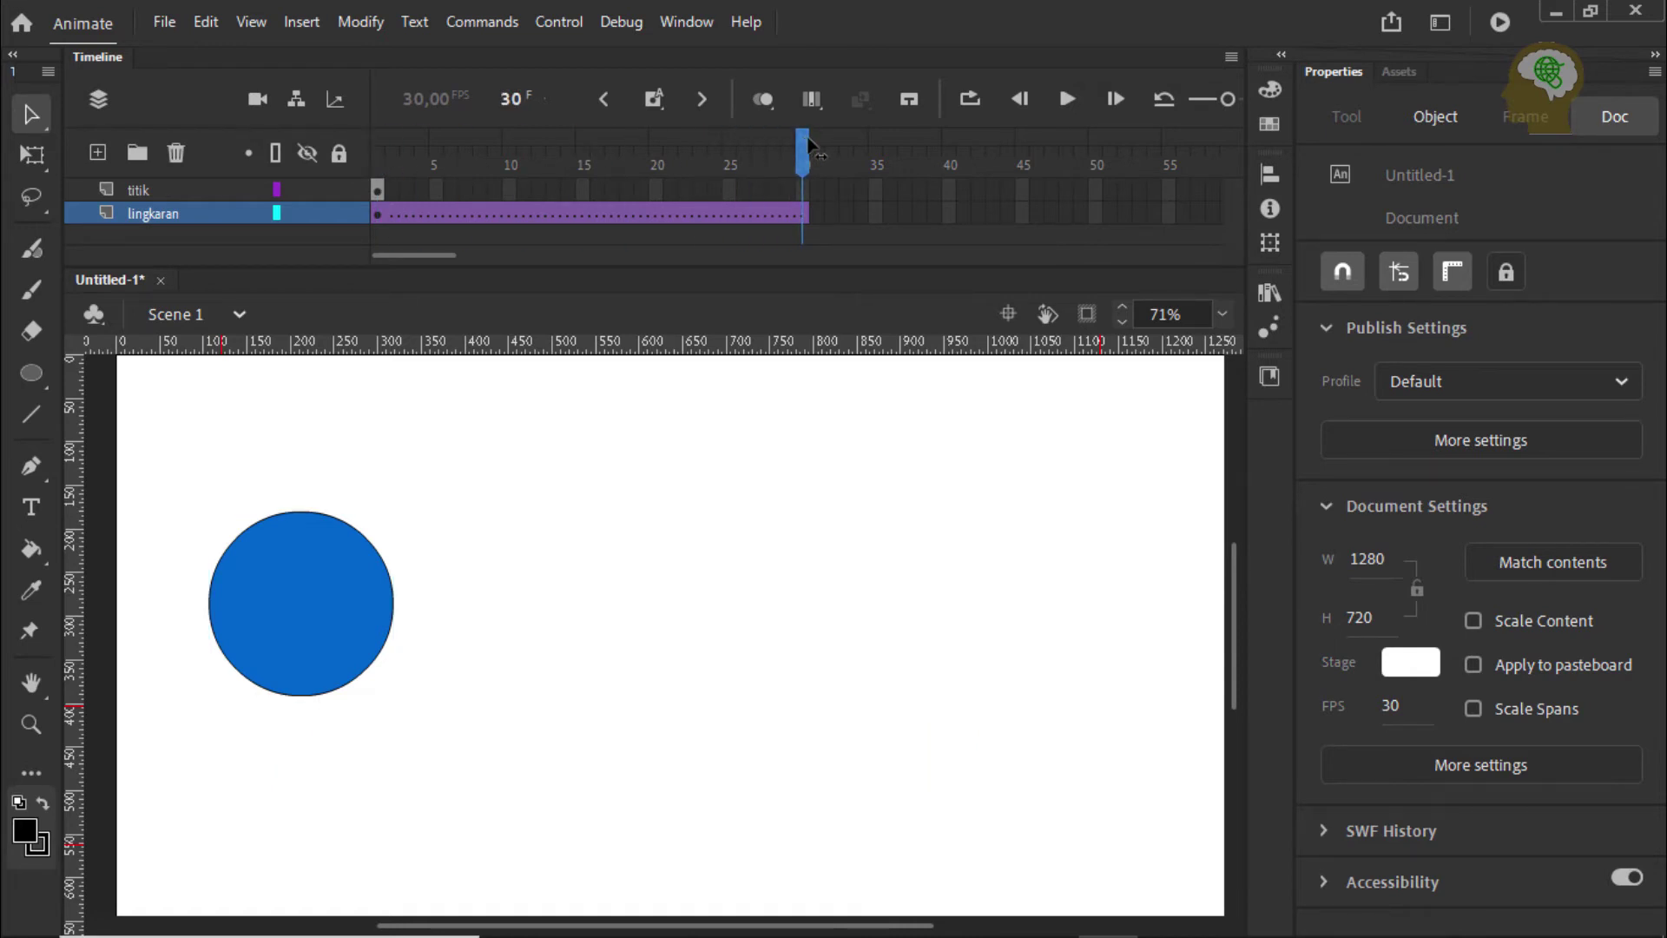
{"action": "right_click", "coordinate": [805, 190]}
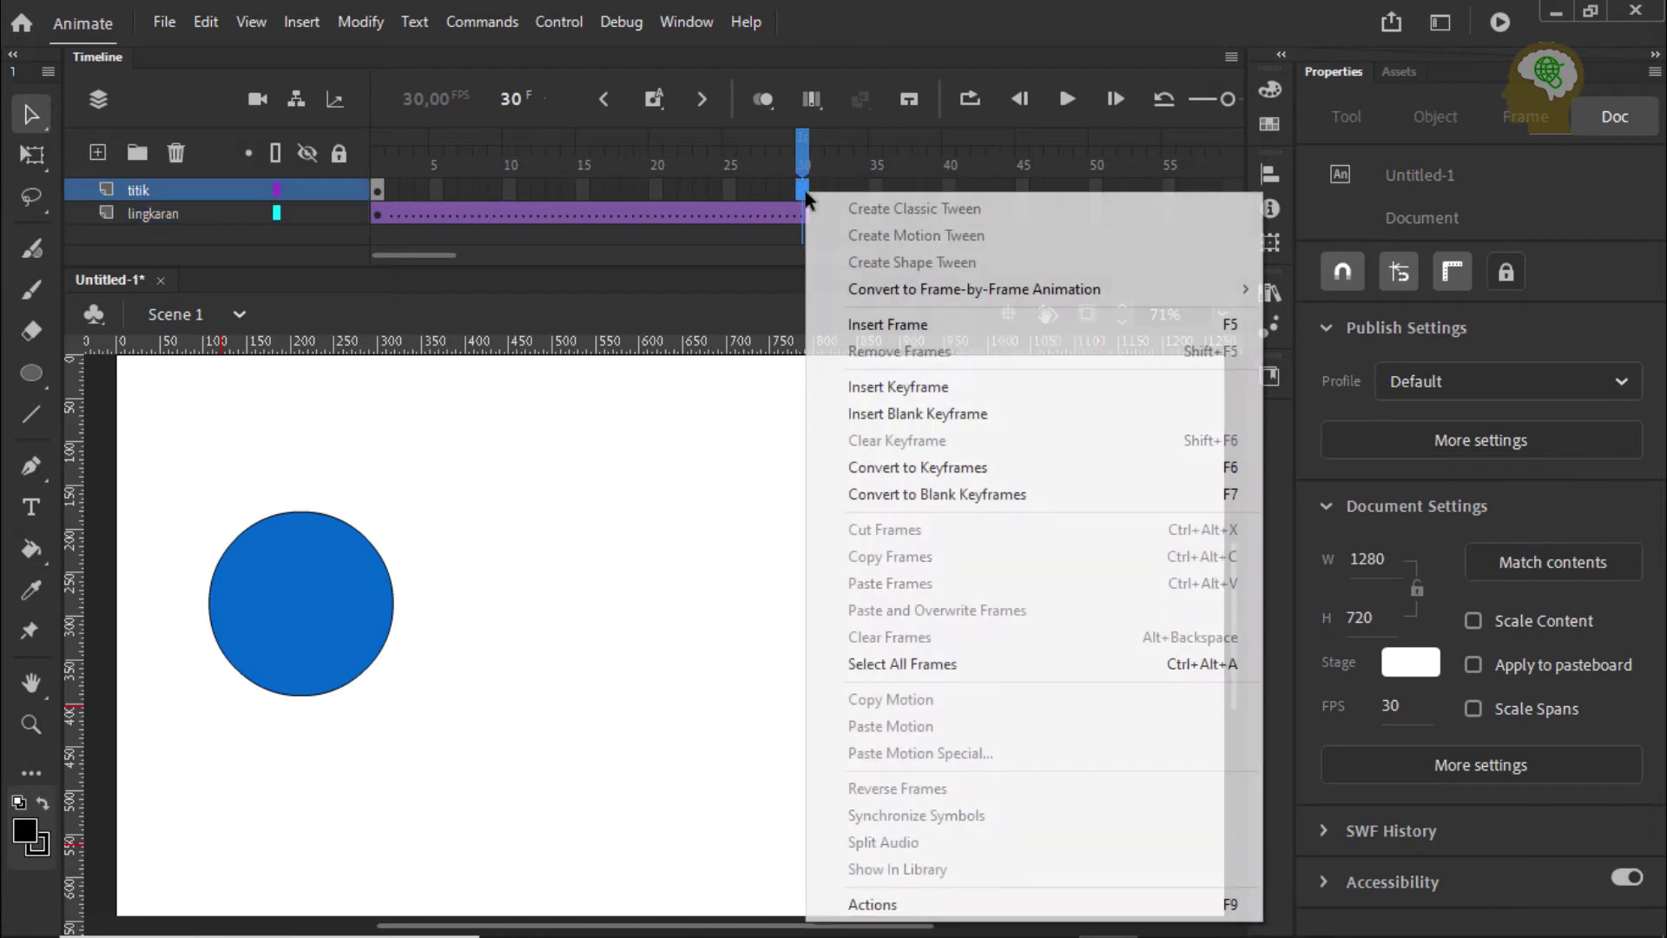
{"action": "left_click", "coordinate": [882, 332]}
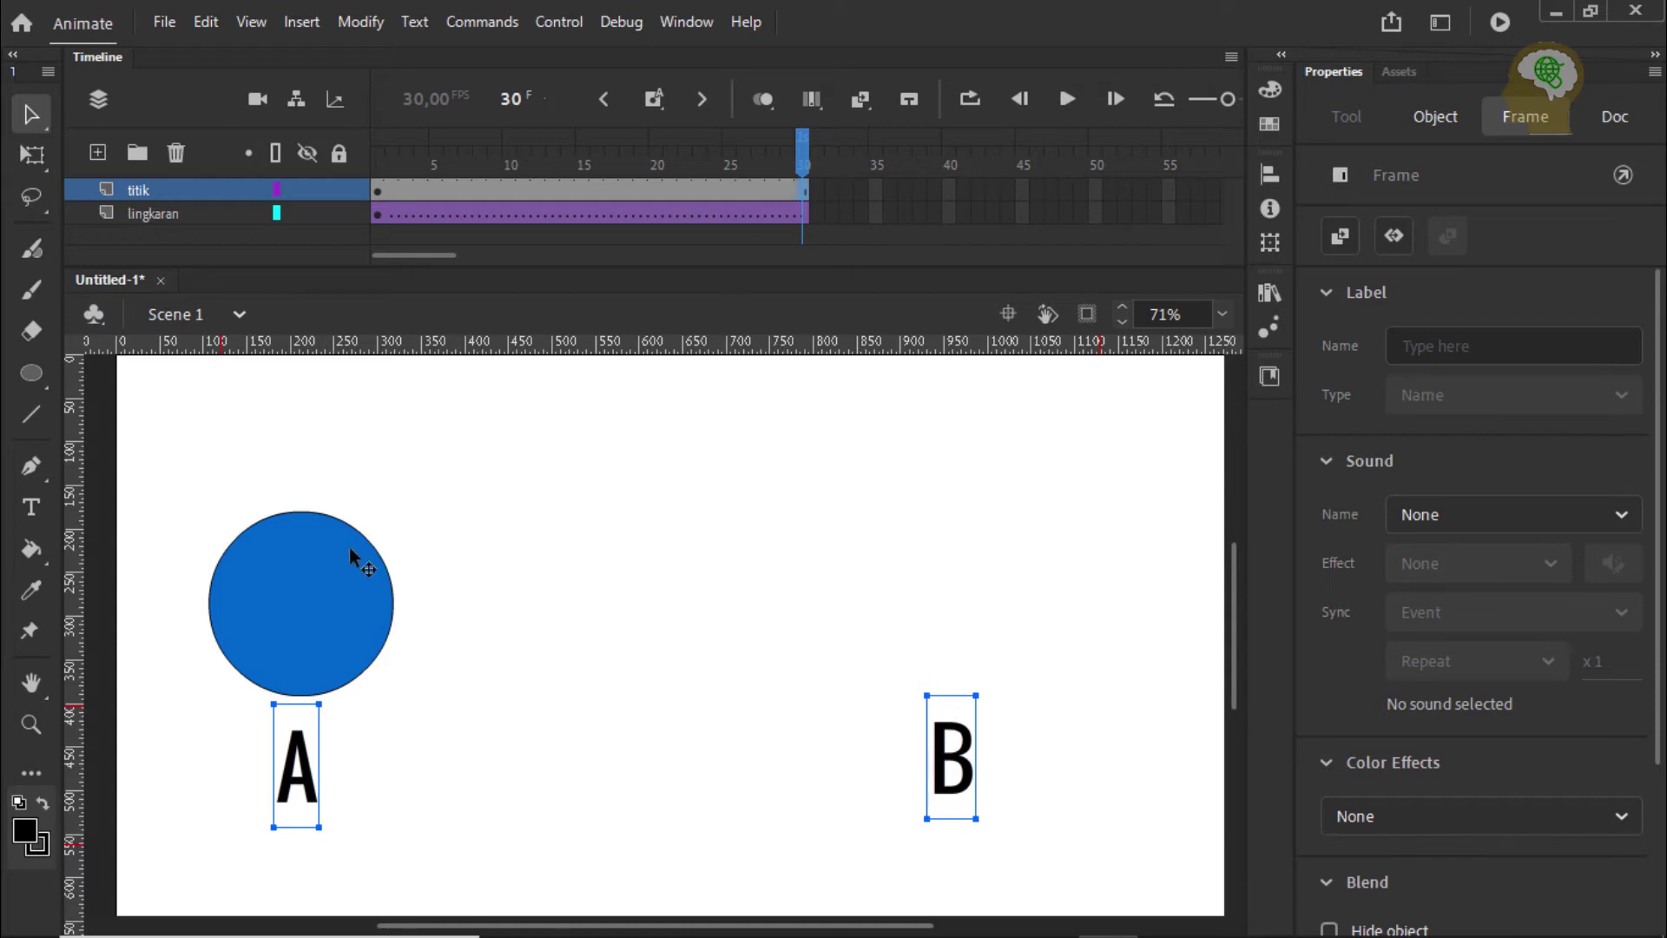
At frame 30, move the circle horizontally to sit above the "B", at about X 864.
{"action": "left_click", "coordinate": [304, 568]}
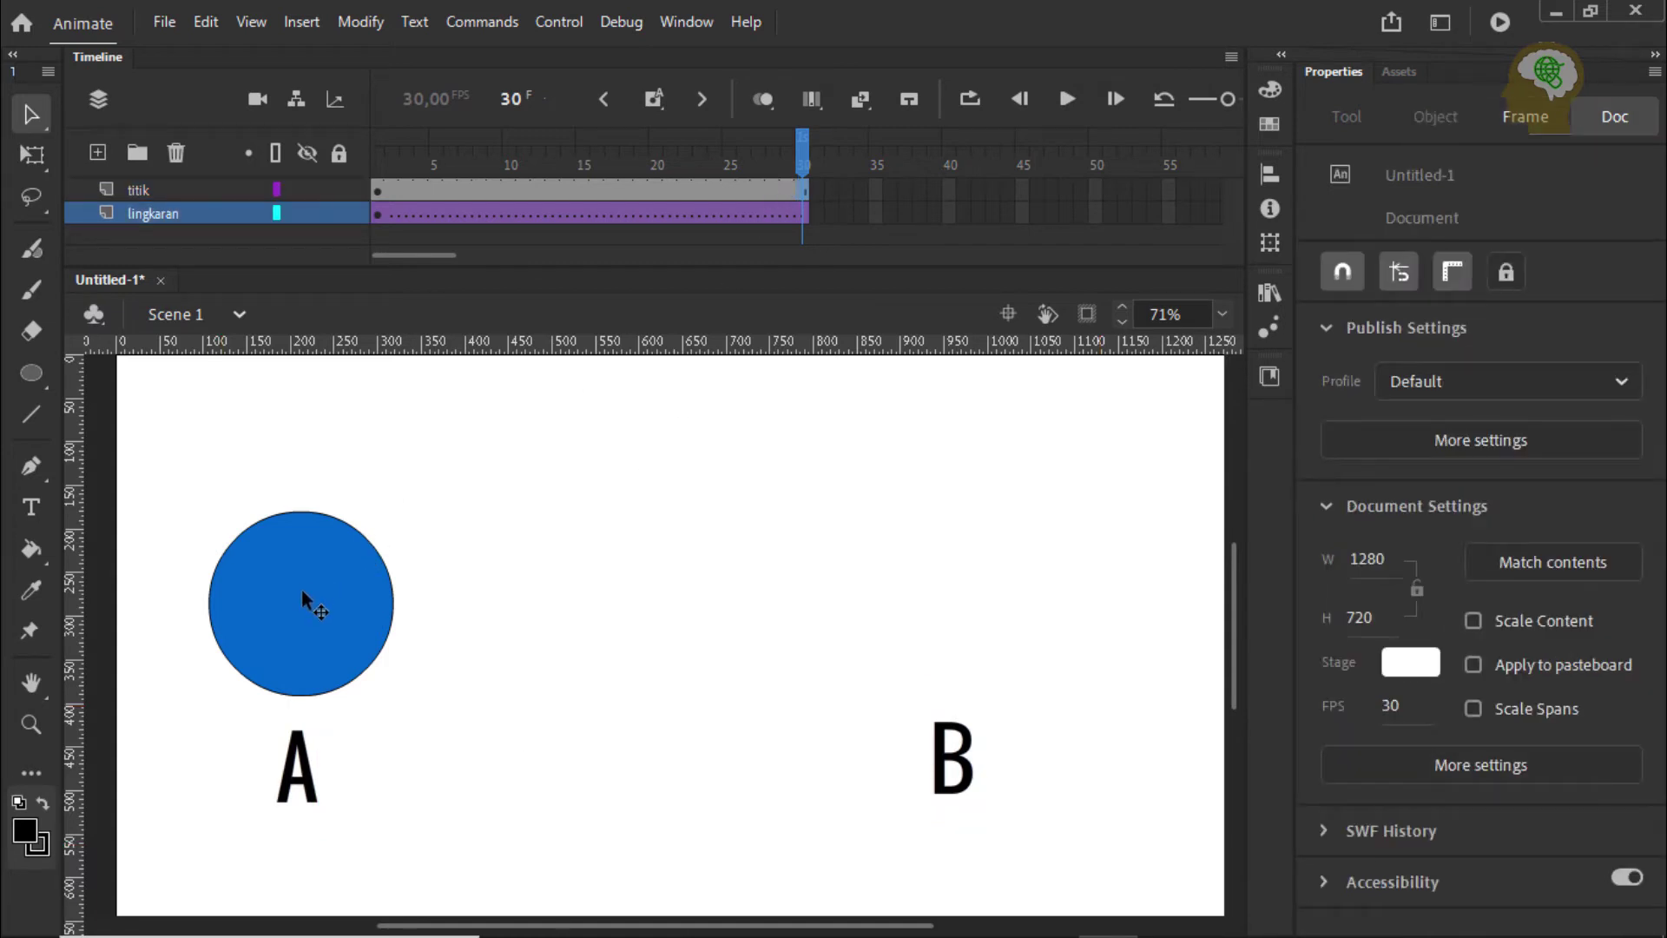
{"action": "left_click", "coordinate": [803, 213]}
{"action": "left_click", "coordinate": [241, 562]}
{"action": "left_click", "coordinate": [379, 214]}
{"action": "left_click", "coordinate": [313, 556]}
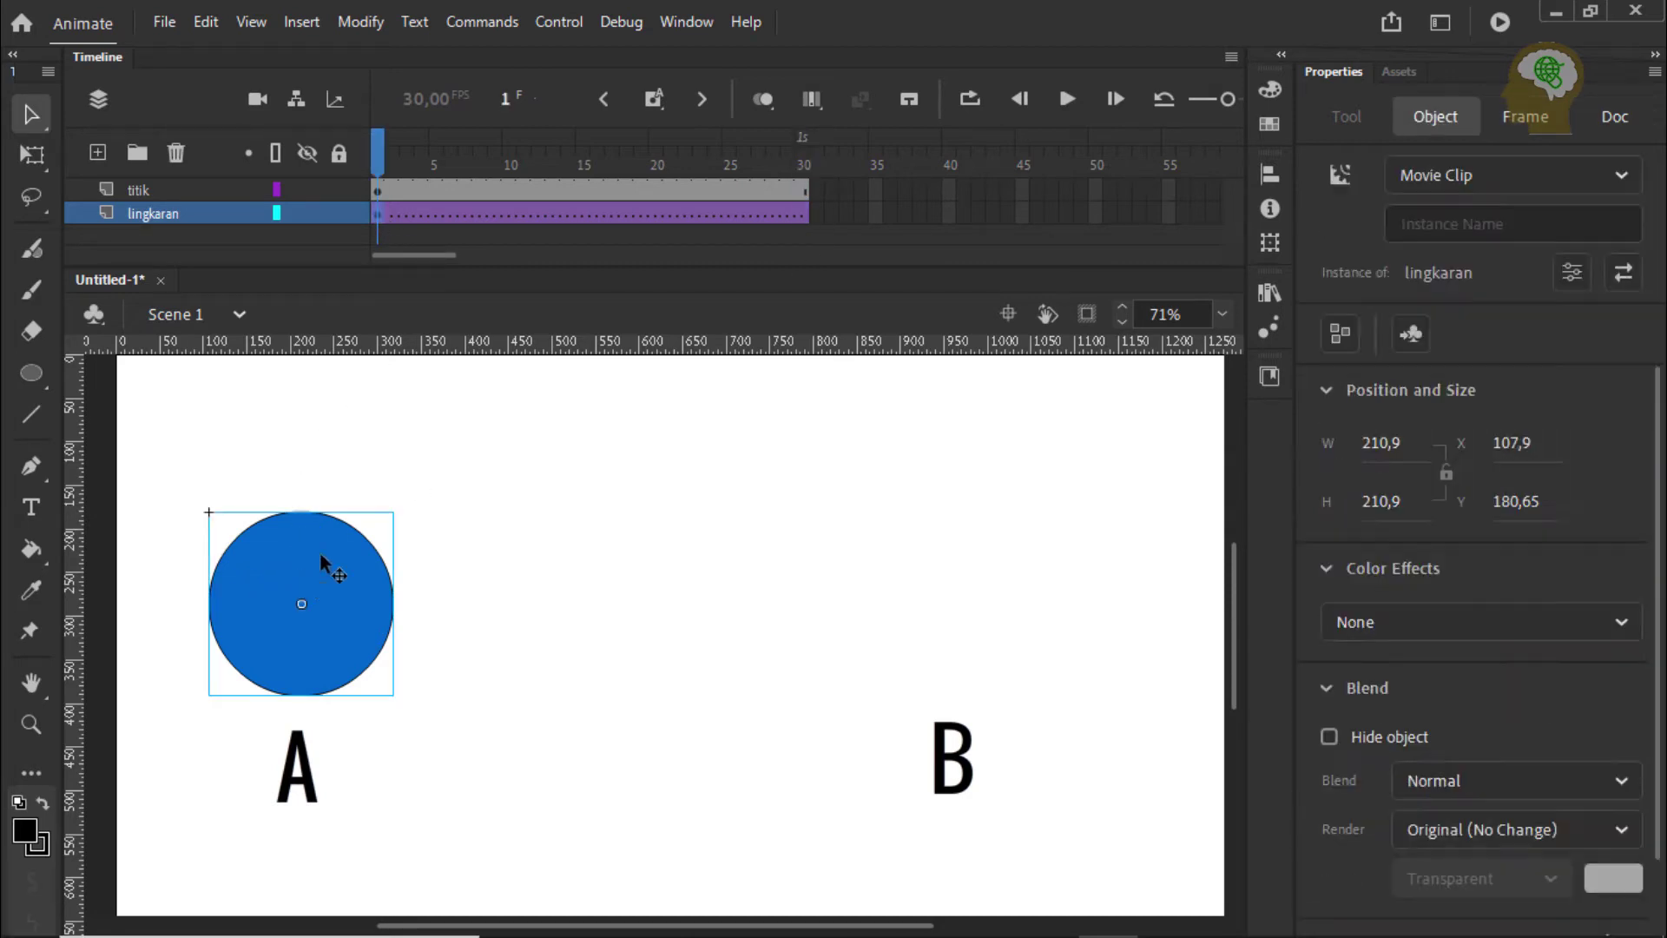
{"action": "left_click_drag", "start_coordinate": [374, 144], "coordinate": [805, 108]}
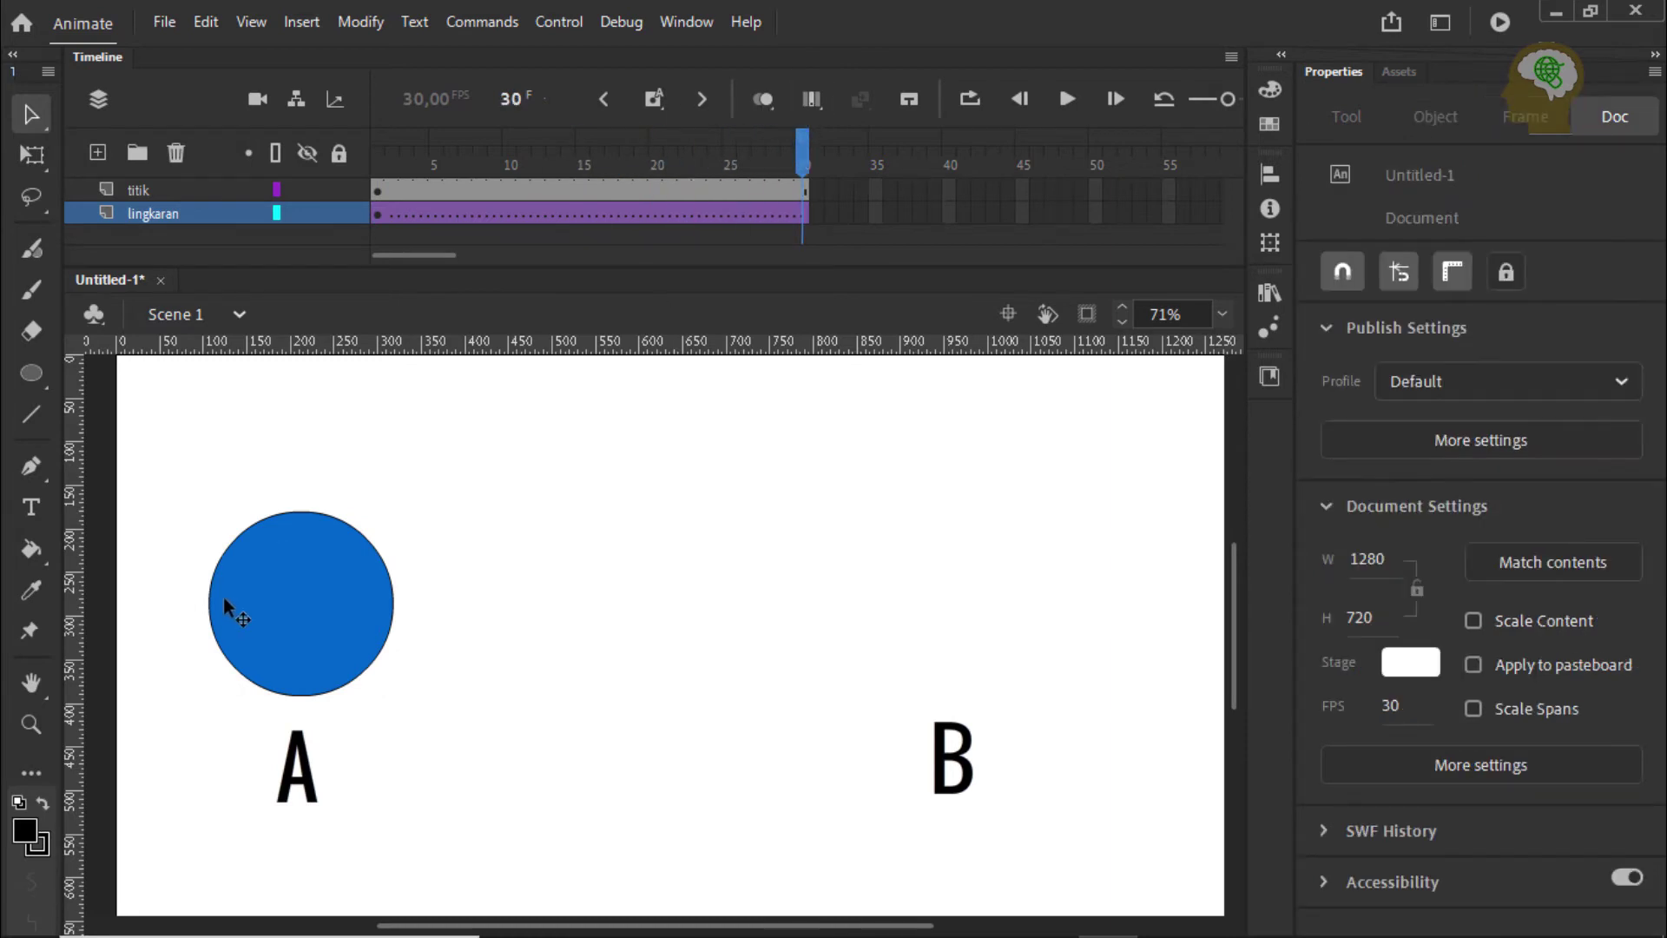
{"action": "left_click_drag", "start_coordinate": [223, 595], "coordinate": [884, 592]}
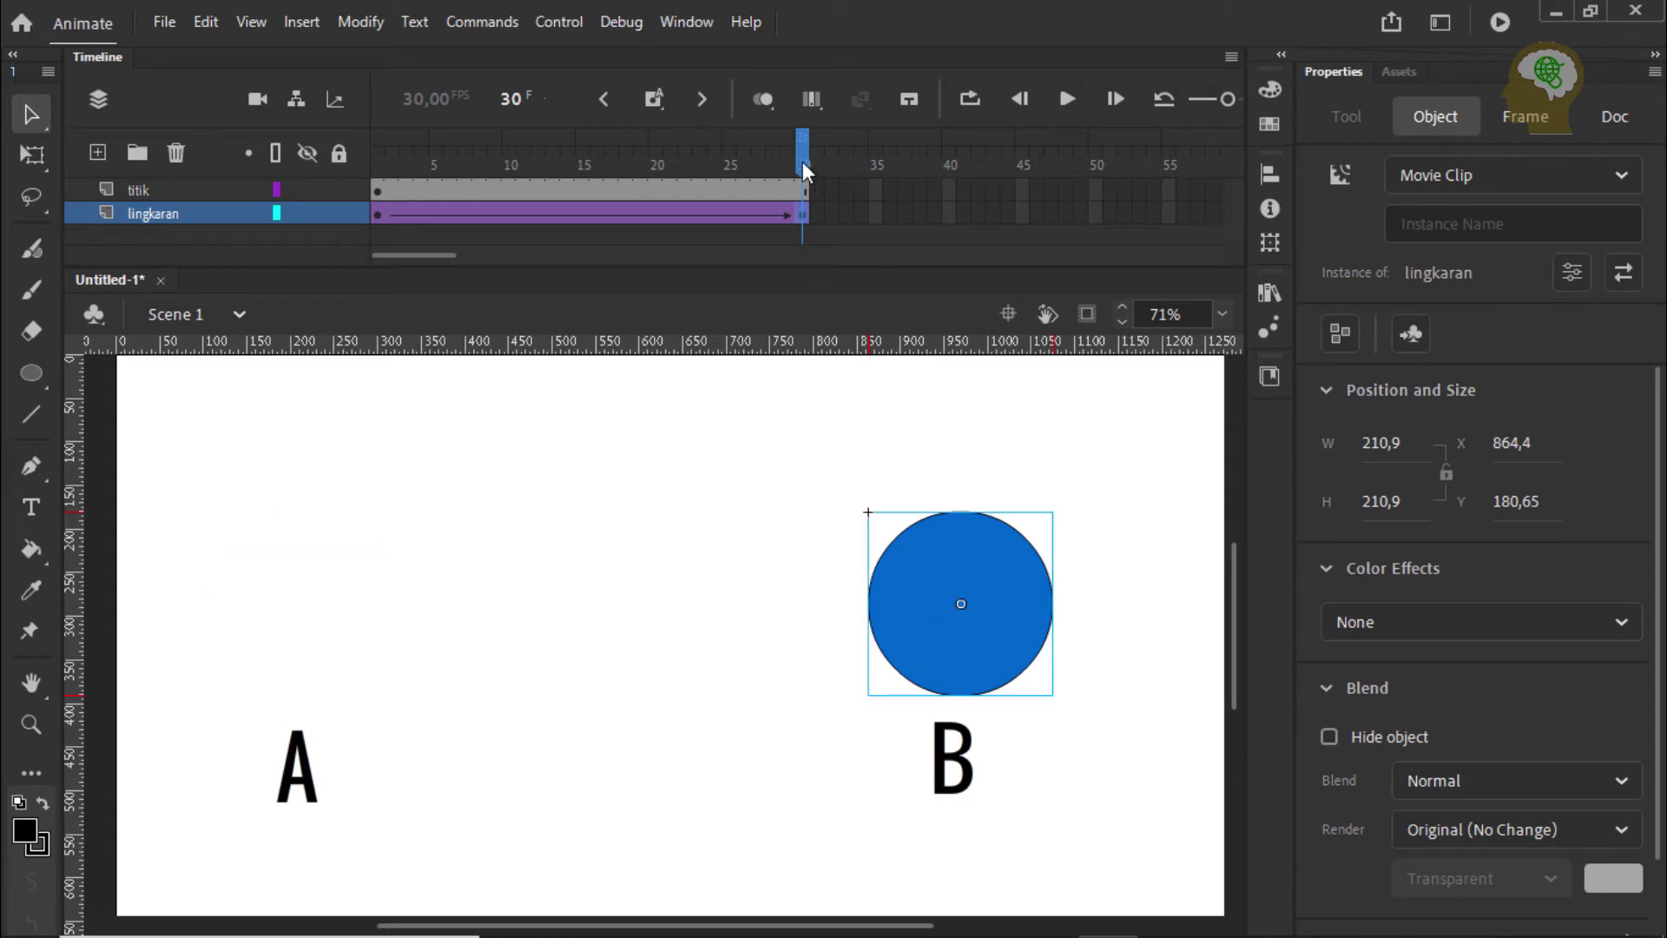
Scrub the playhead between frames 1 and 30 to preview the circle's motion from A to B.
{"action": "left_click_drag", "start_coordinate": [799, 159], "coordinate": [816, 200]}
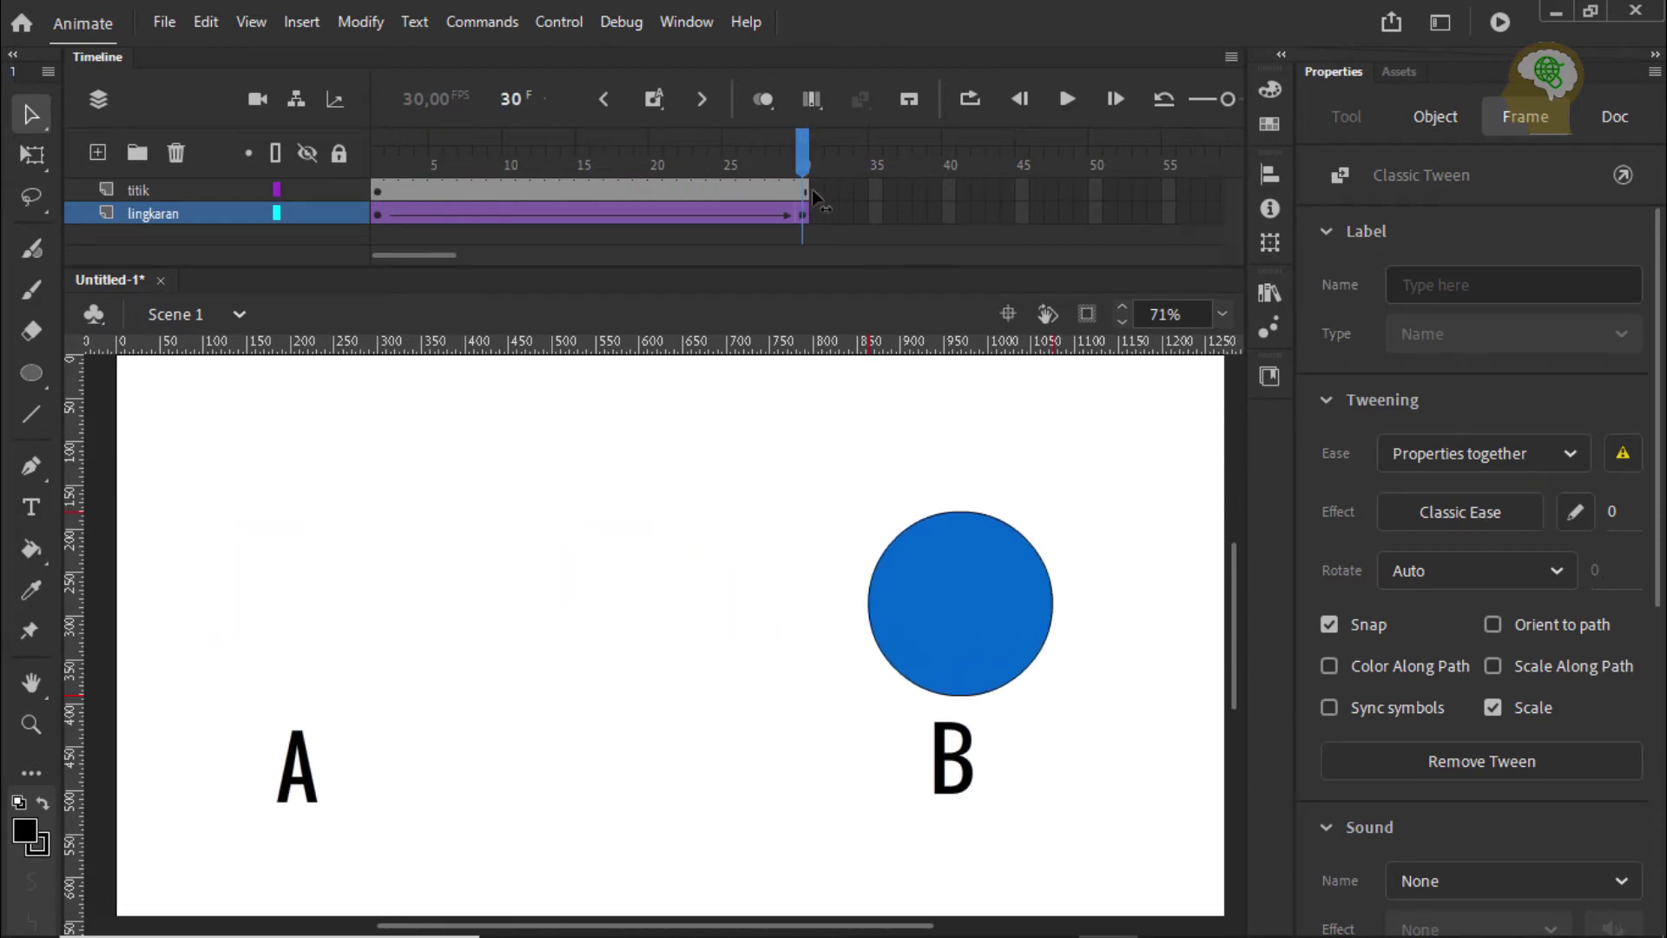
{"action": "left_click", "coordinate": [682, 443]}
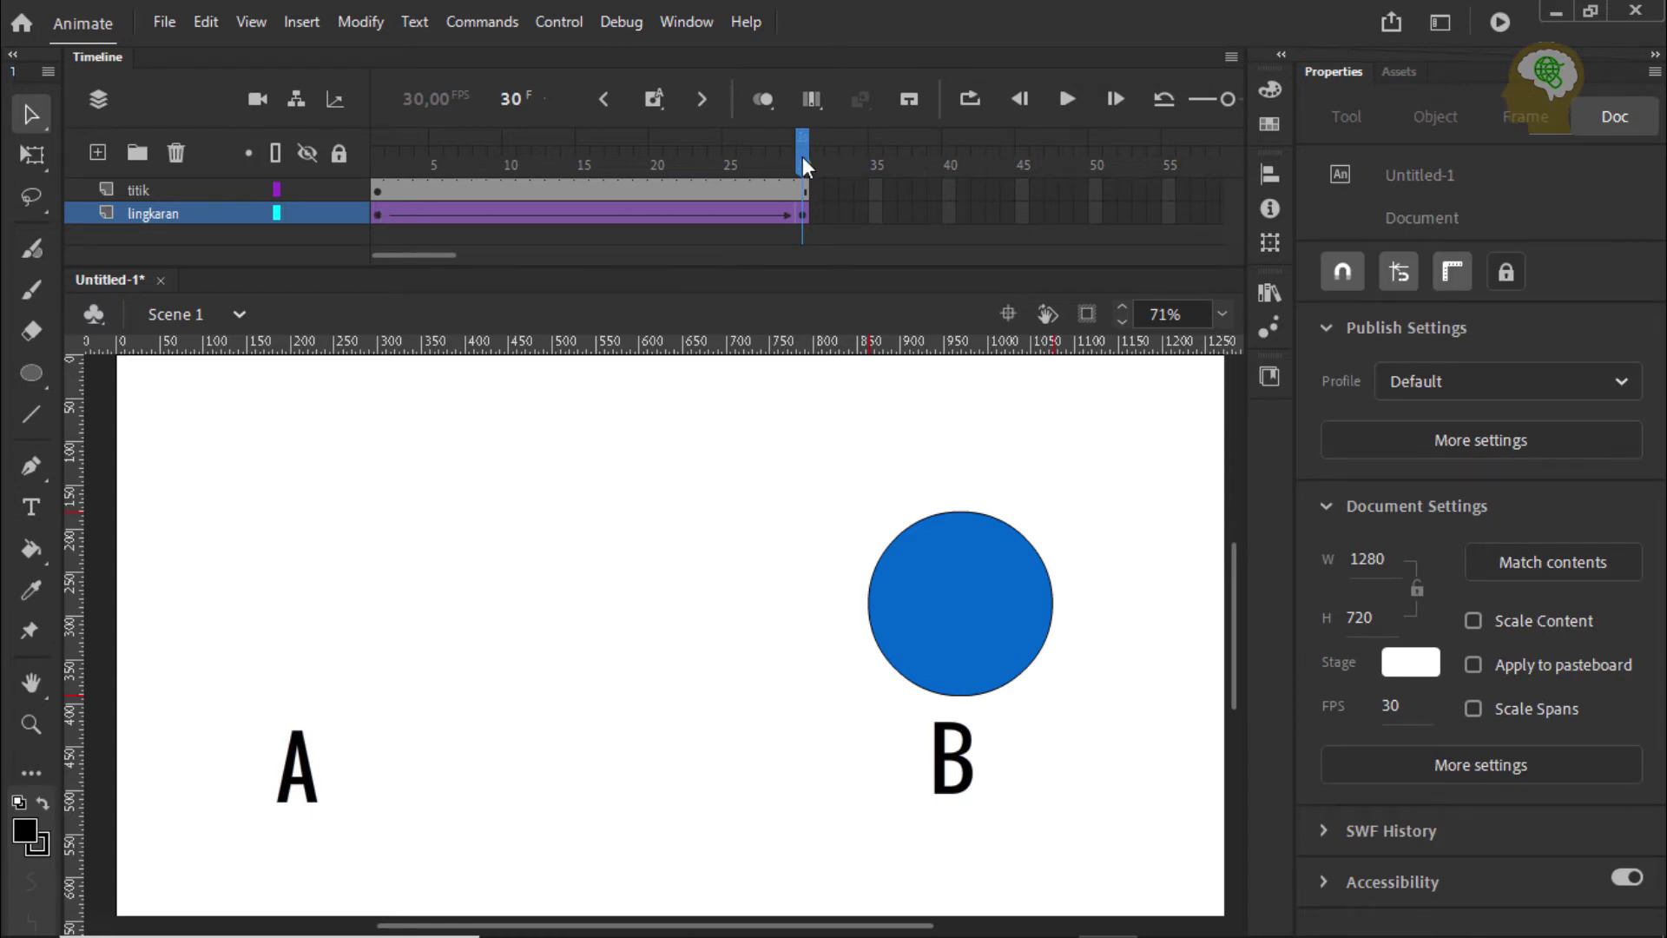
{"action": "left_click_drag", "start_coordinate": [802, 165], "coordinate": [382, 209]}
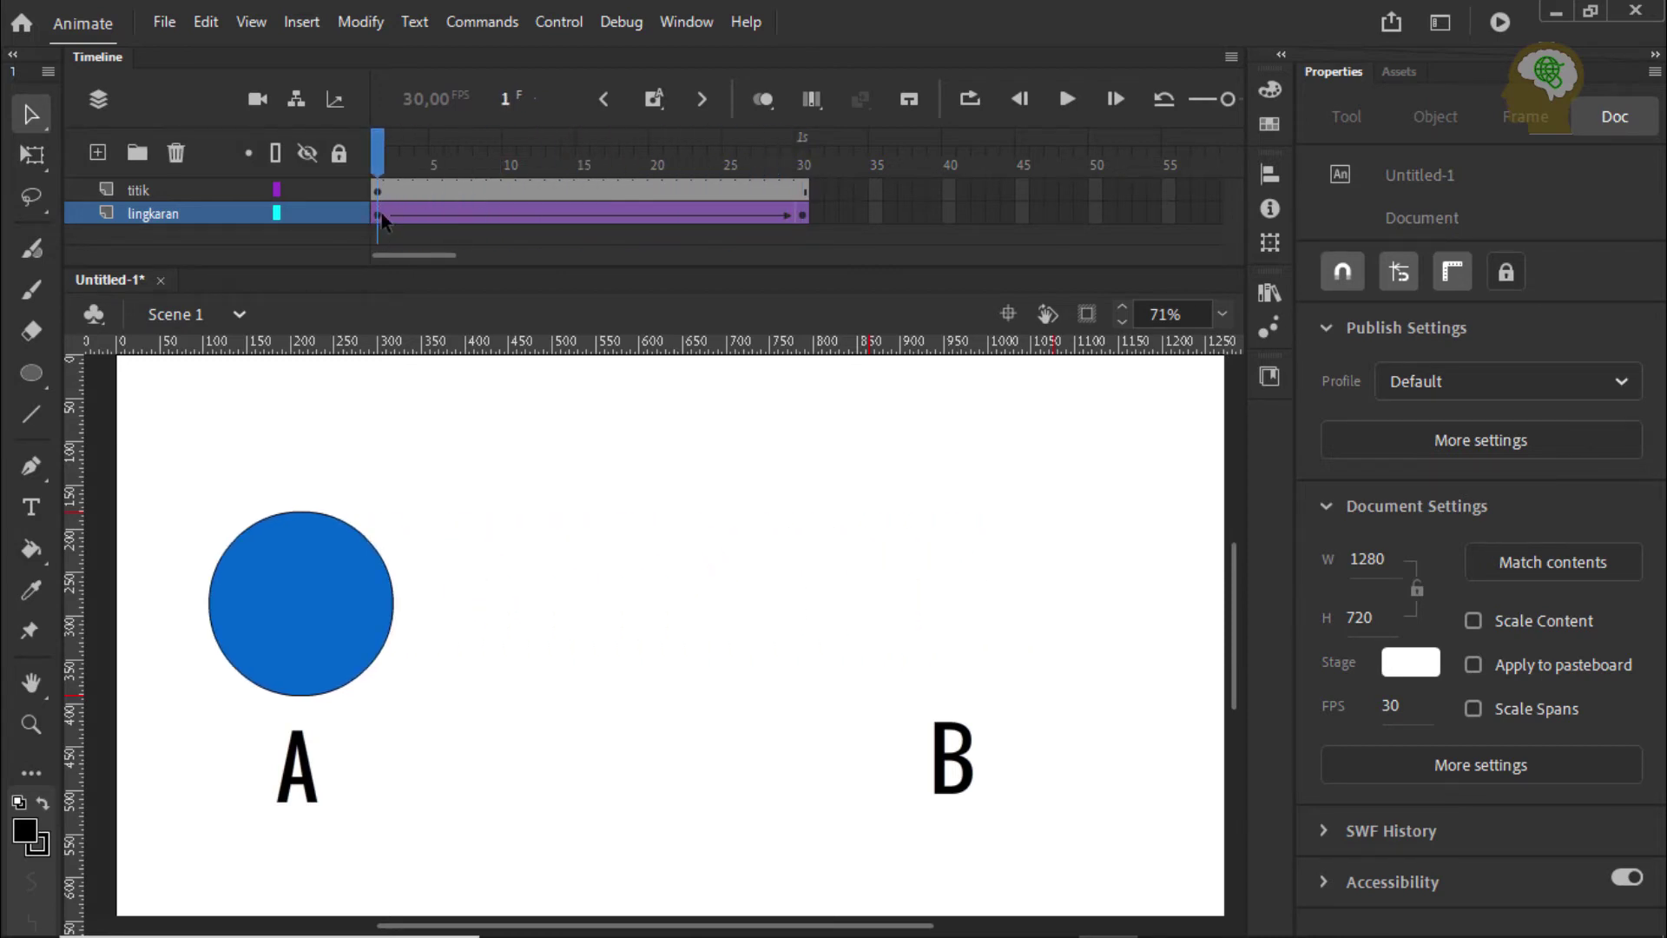
{"action": "right_click", "coordinate": [382, 214]}
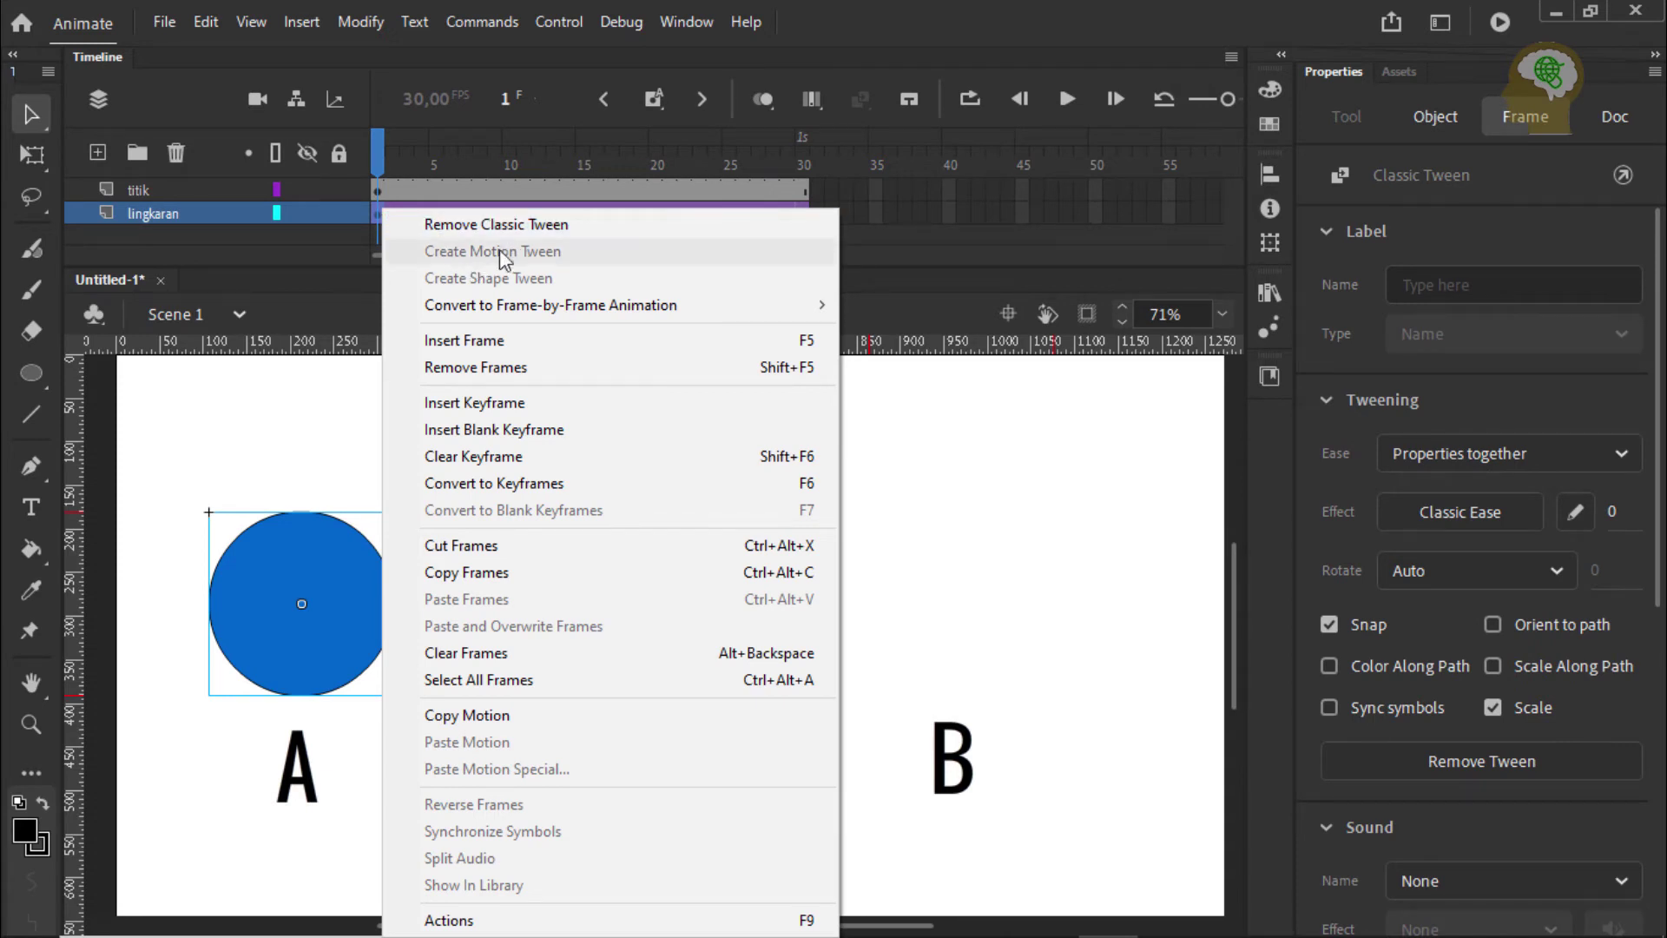
{"action": "left_click", "coordinate": [377, 159]}
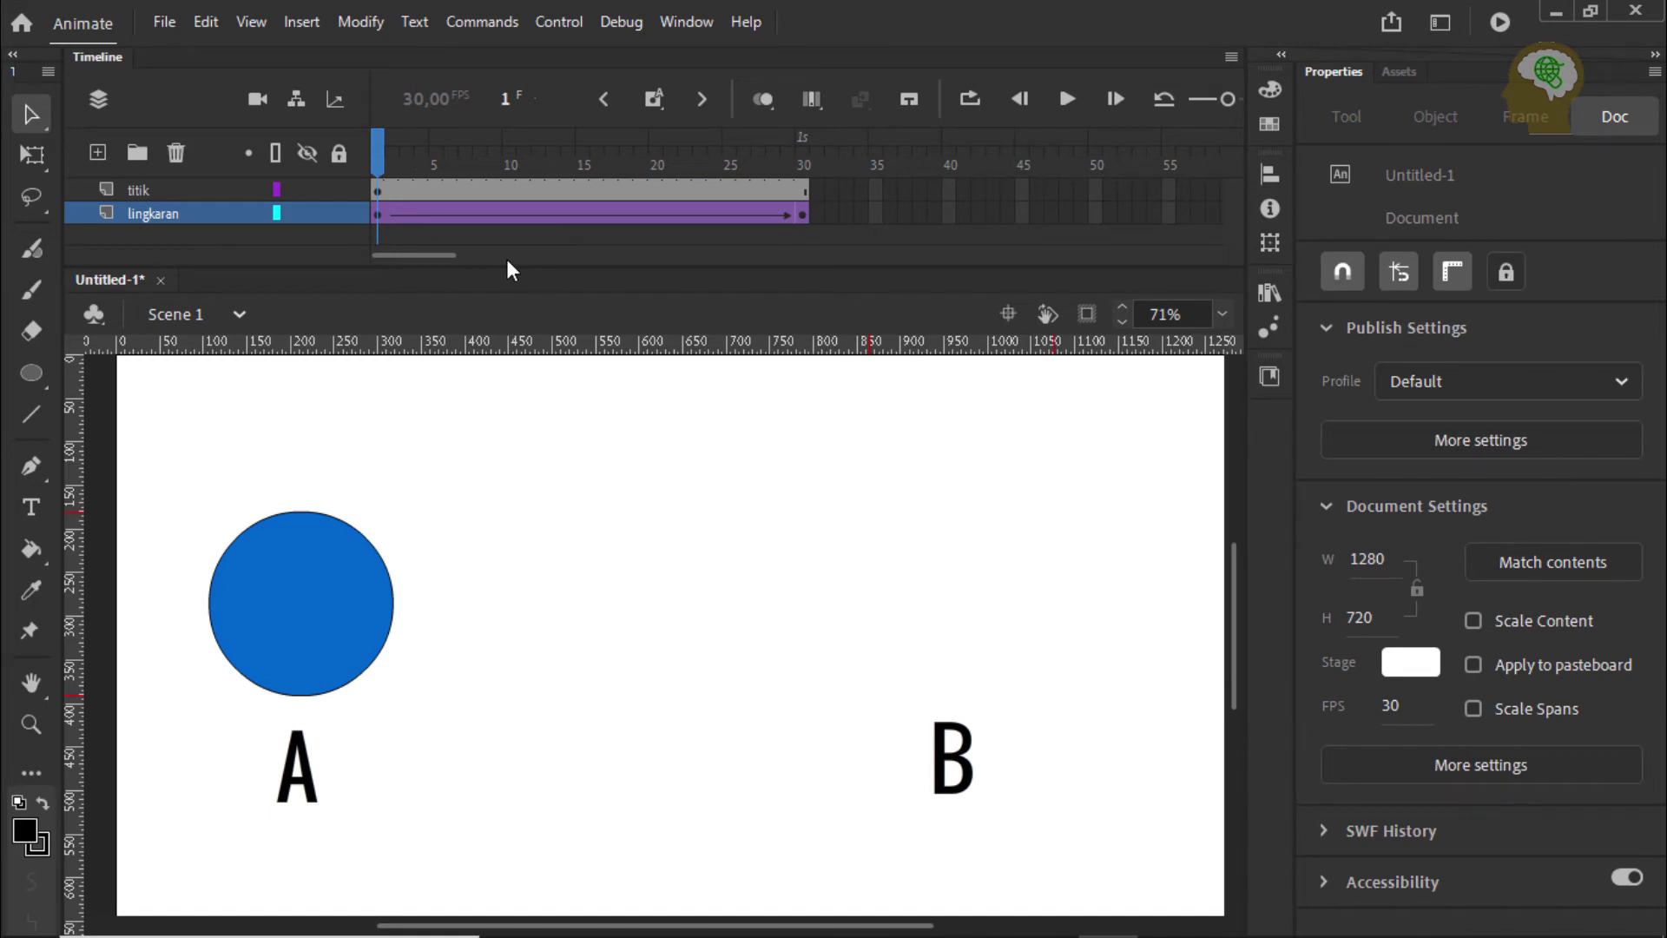
Add the title text "Classic Tween" on the titik layer and place it top centre at about X 404, Y 20.
{"action": "left_click", "coordinate": [153, 188]}
{"action": "left_click", "coordinate": [31, 507]}
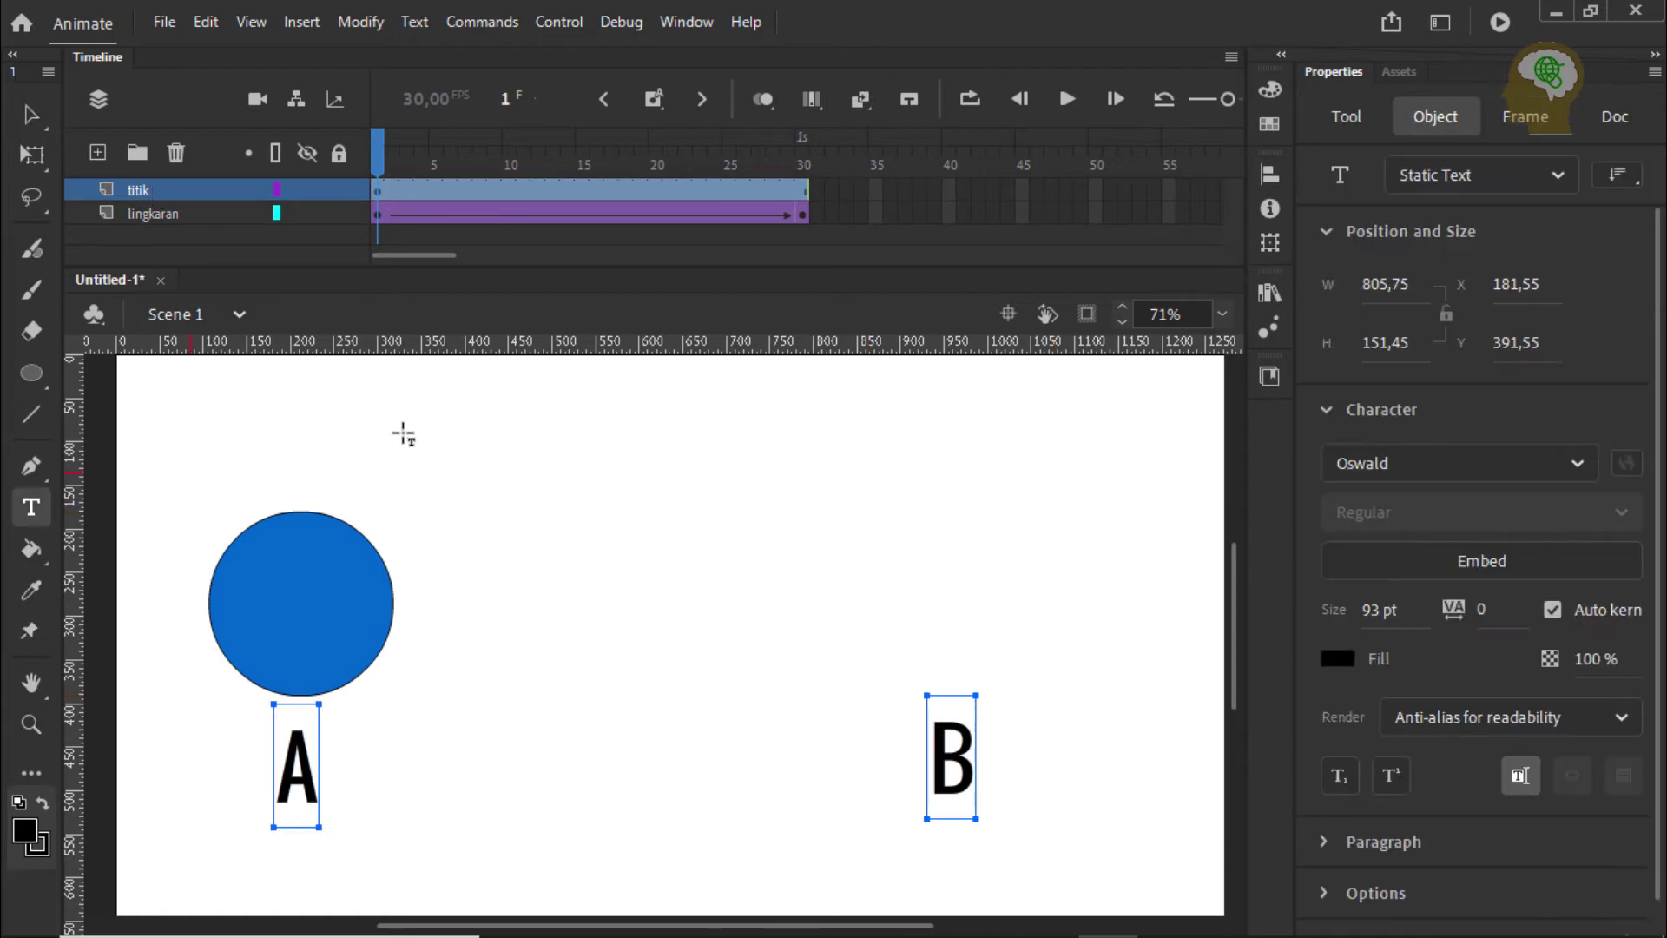
{"action": "left_click", "coordinate": [447, 420]}
{"action": "type", "text": "C"}
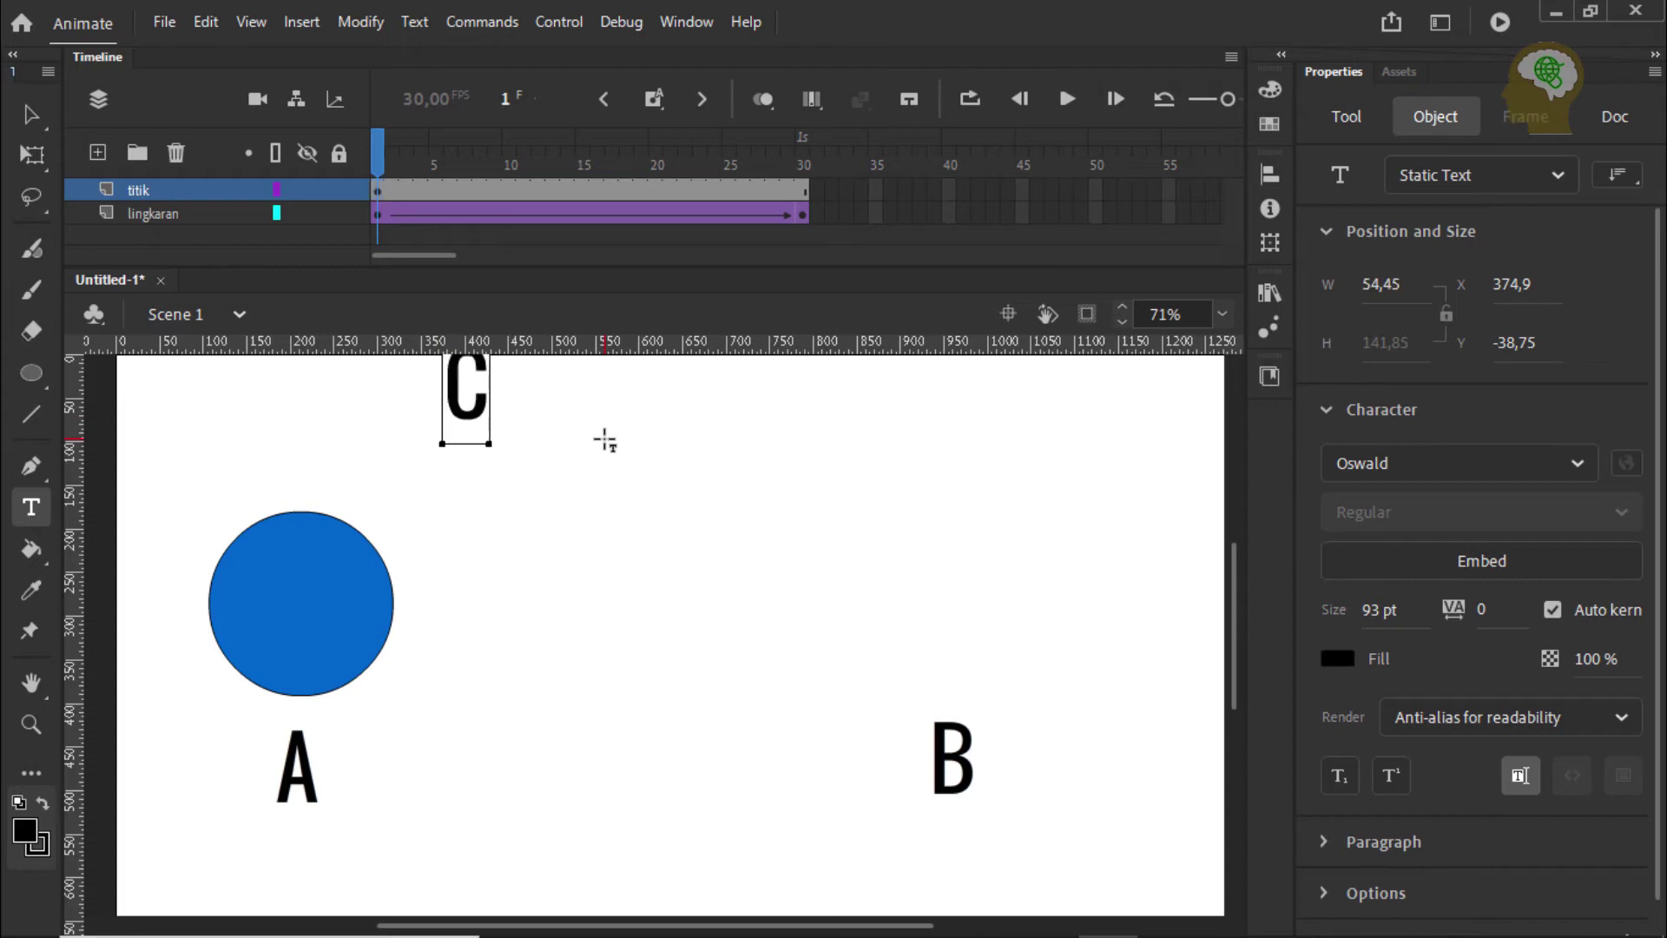
{"action": "type", "text": "lassic Tween"}
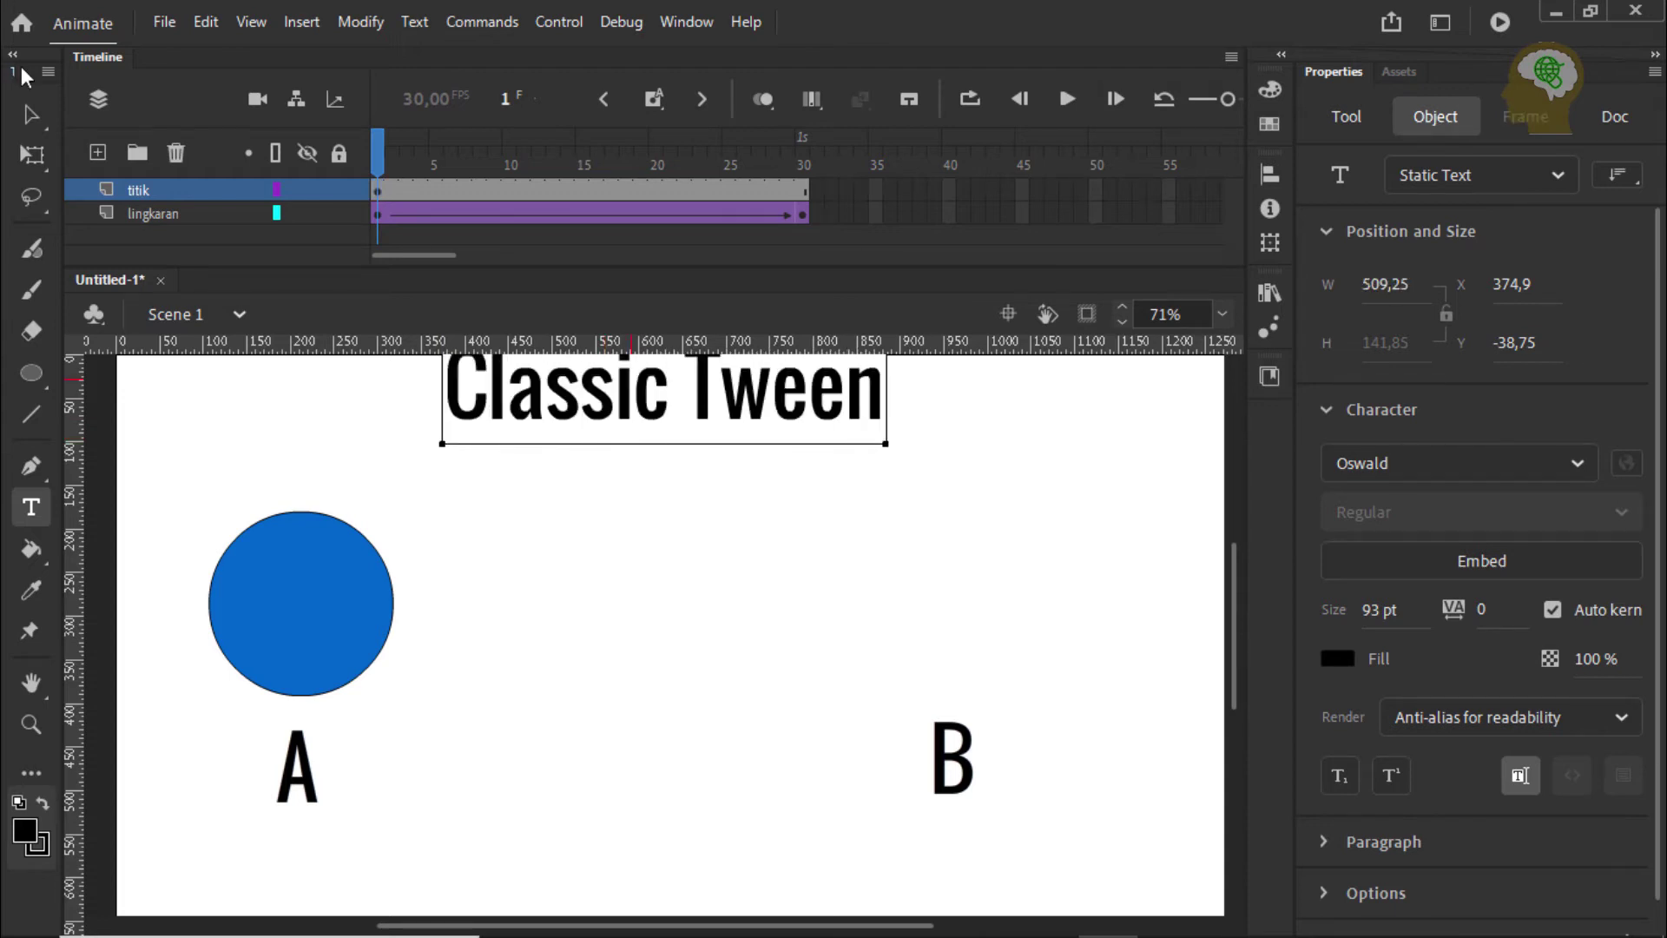
{"action": "left_click", "coordinate": [32, 114]}
{"action": "left_click_drag", "start_coordinate": [576, 428], "coordinate": [603, 479]}
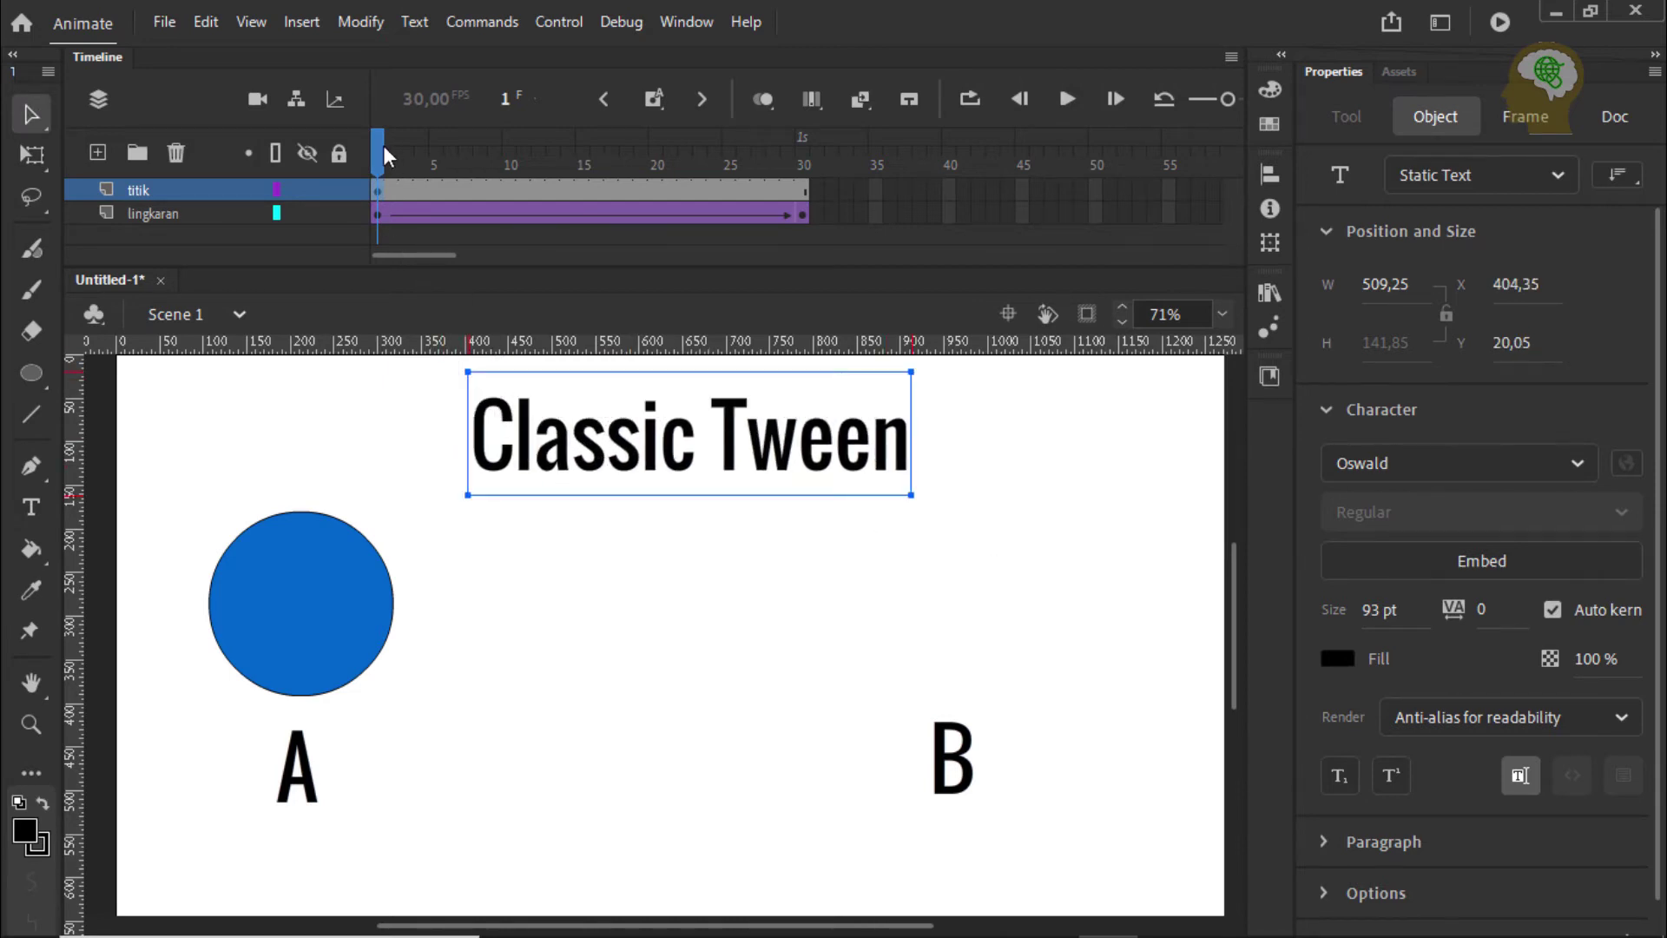
Test the movie from frame 1 to watch the classic tween animation, and close the preview.
{"action": "mouse_move", "coordinate": [378, 153]}
{"action": "left_mouse_down"}
{"action": "mouse_move", "coordinate": [808, 152]}
{"action": "mouse_move", "coordinate": [354, 171]}
{"action": "left_mouse_up"}
{"action": "key", "text": "ctrl+Return"}
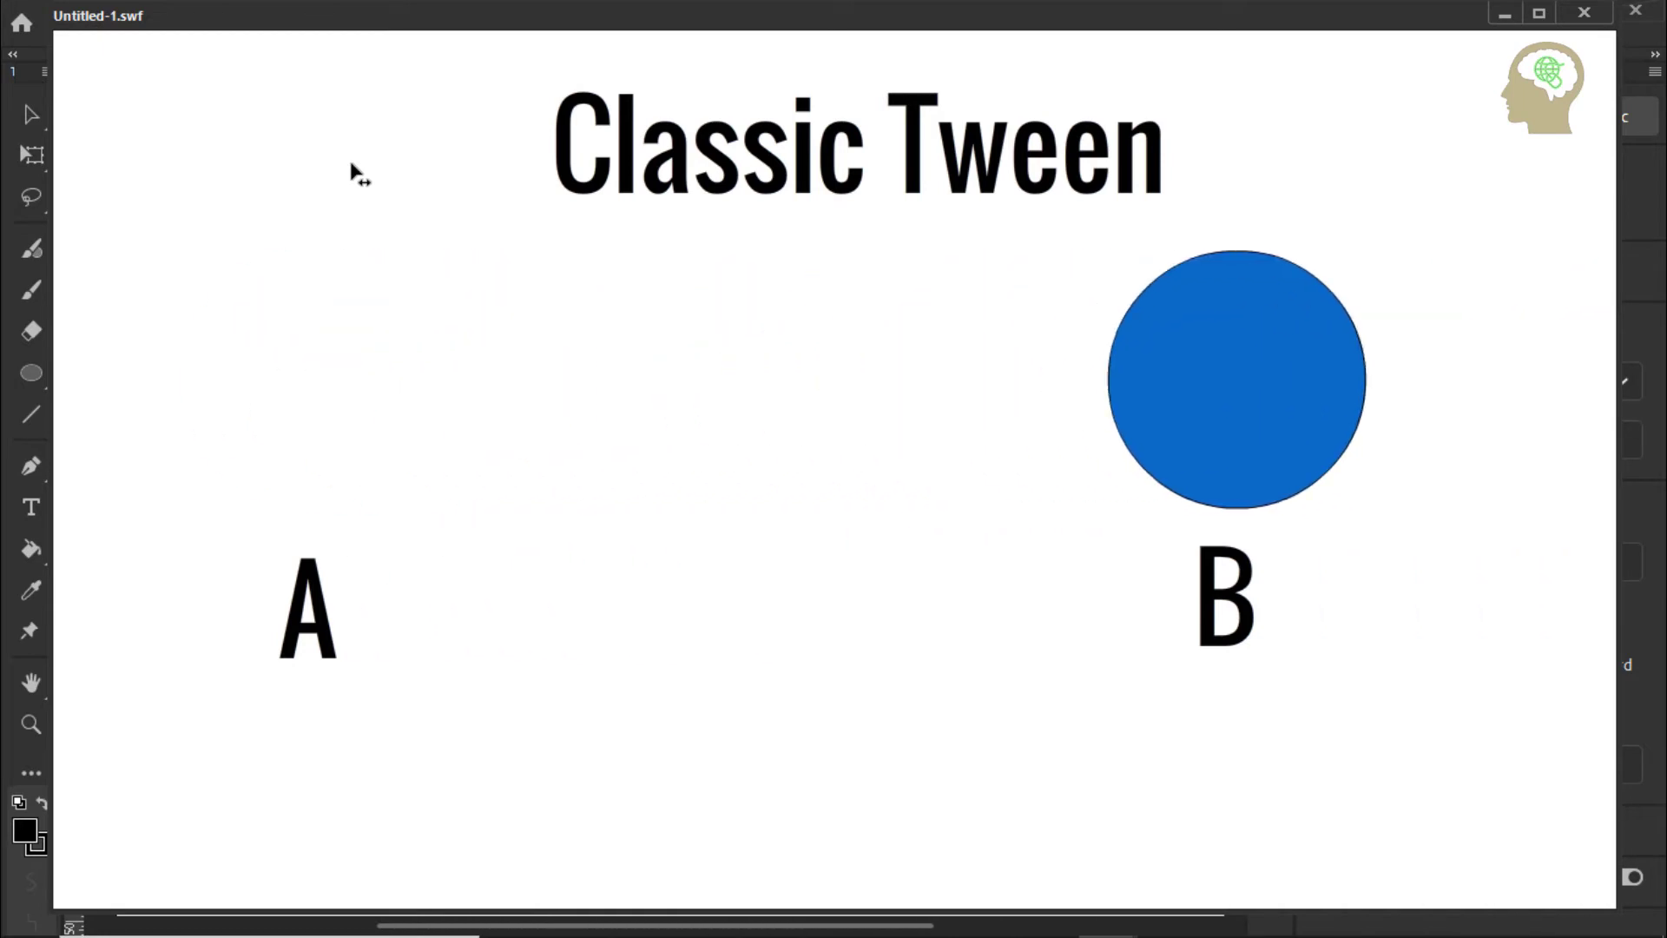
{"action": "left_click", "coordinate": [1594, 15]}
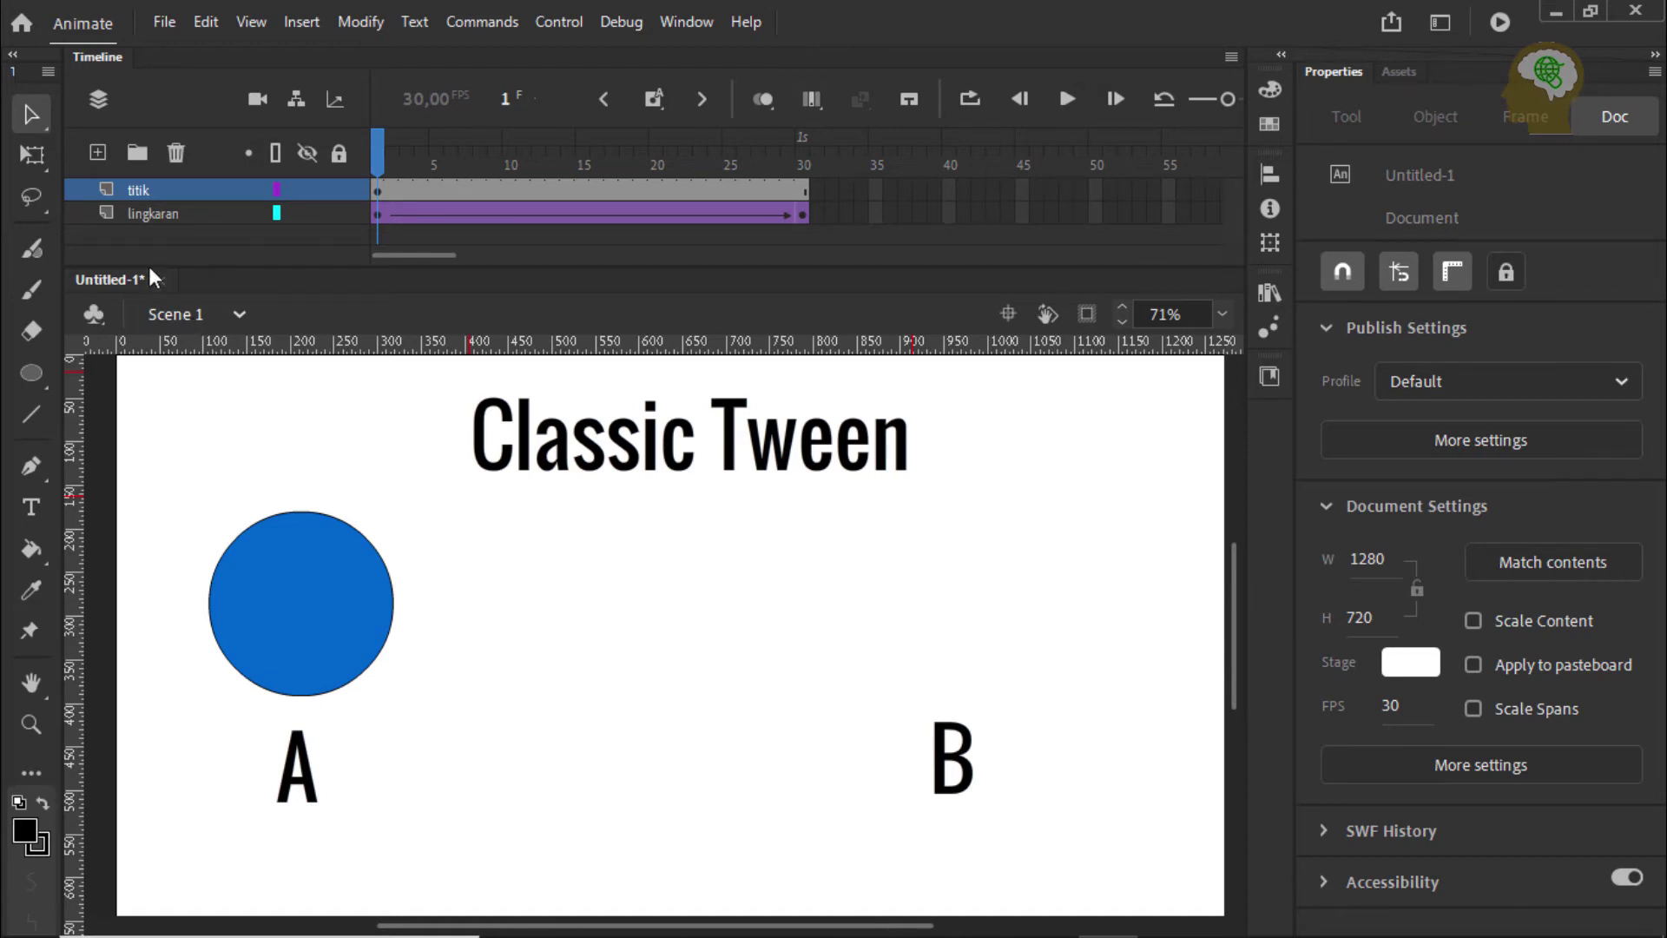
Create a new HD document of 1280 x 720 at 30 fps for the ActionScript 3.0 platform.
{"action": "left_click", "coordinate": [165, 19]}
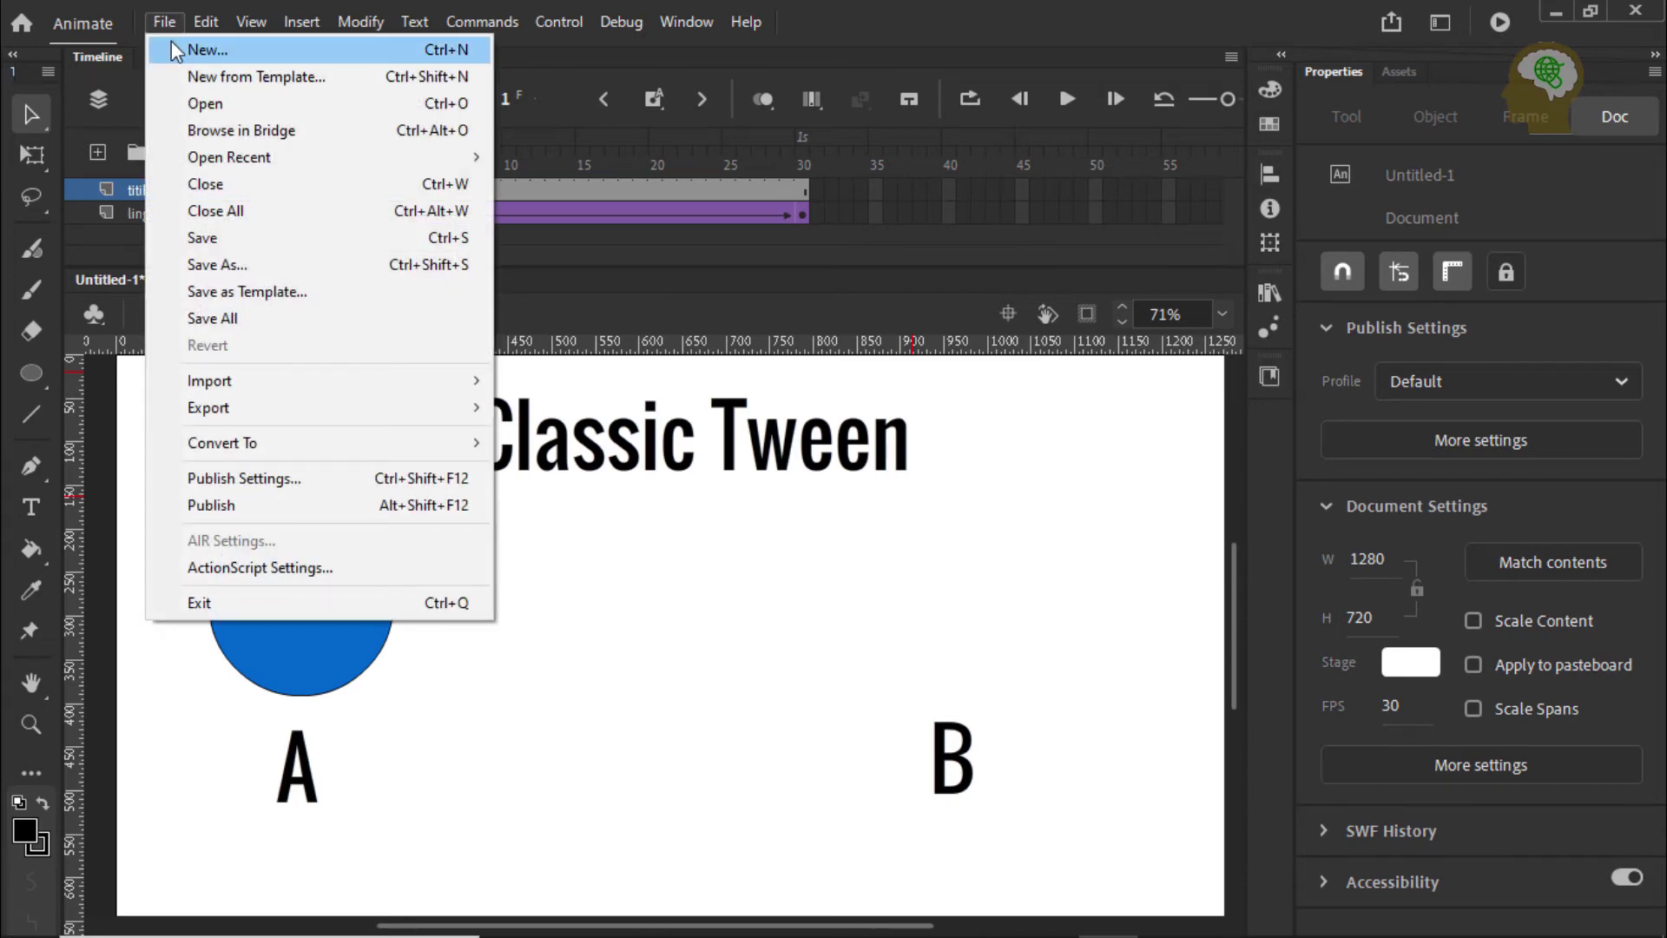
{"action": "key", "text": "Escape"}
{"action": "key", "text": "ctrl+Return"}
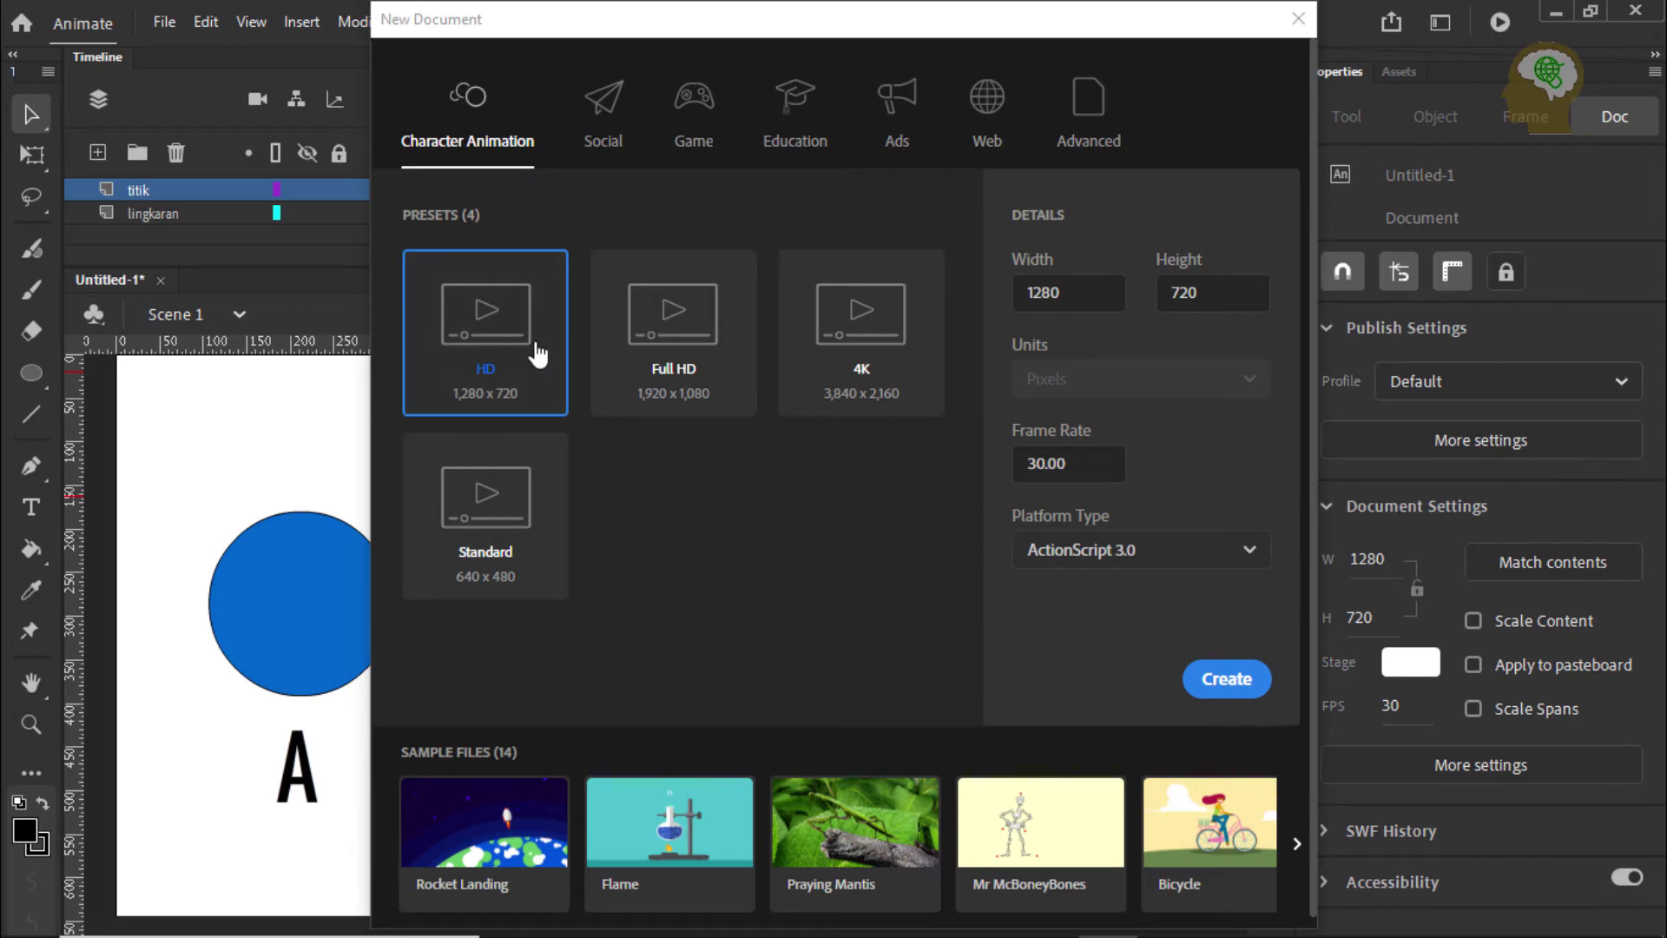
{"action": "left_click", "coordinate": [1220, 677]}
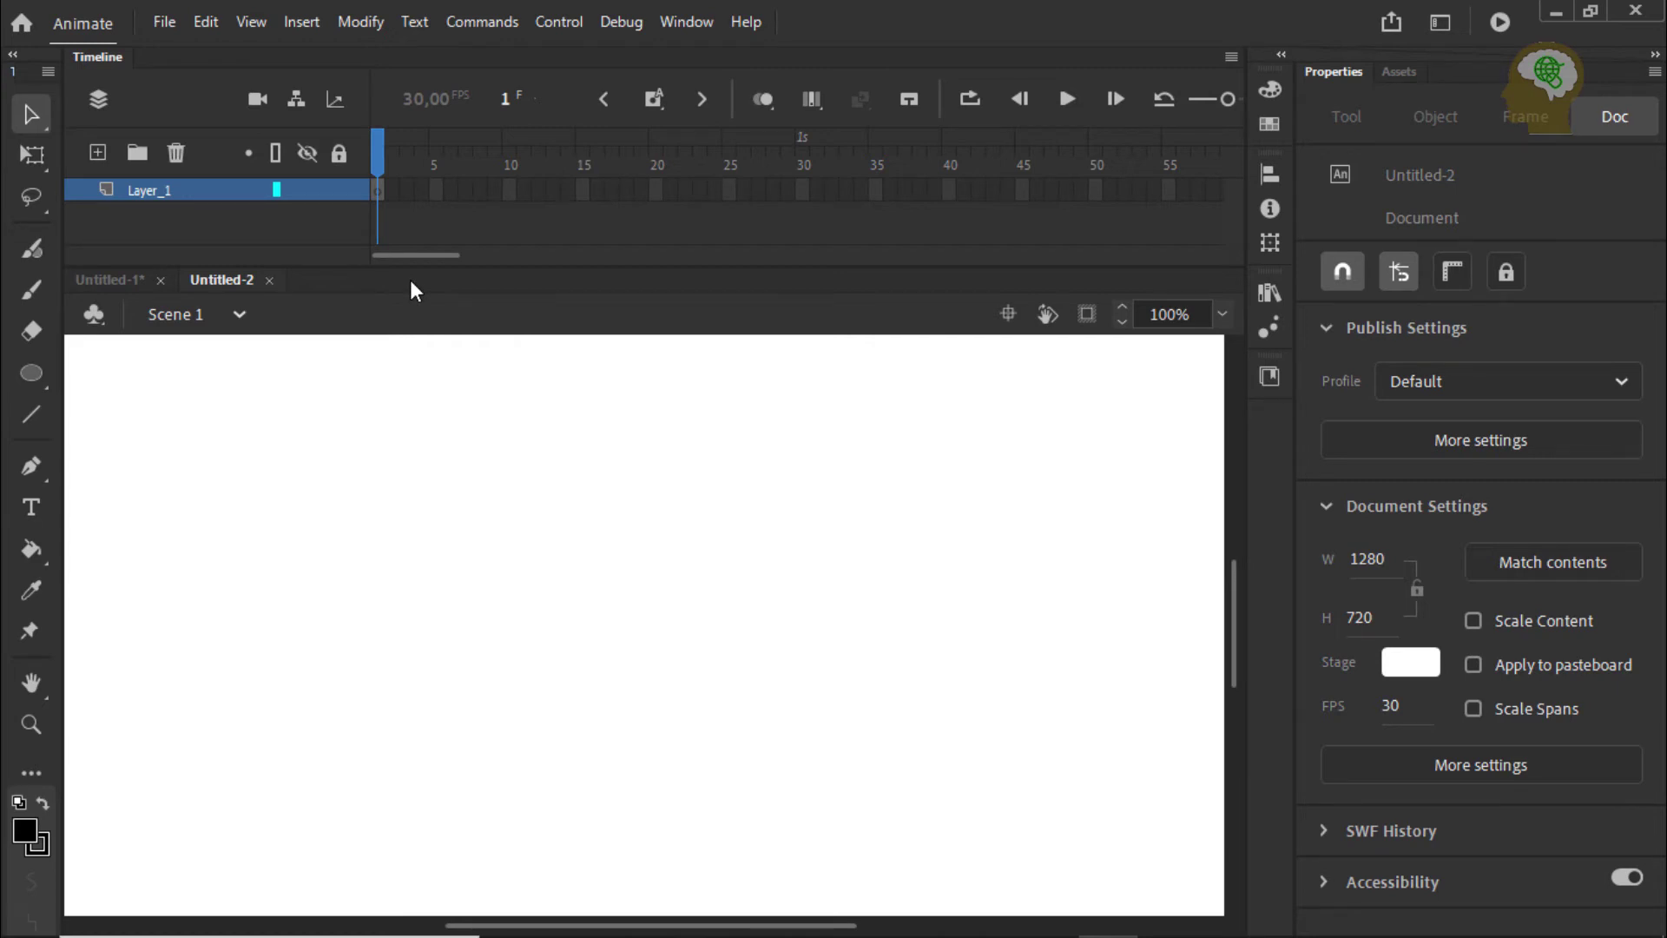
Rename the new document's only layer to "lingkaran".
{"action": "double_click", "coordinate": [170, 189]}
{"action": "left_click", "coordinate": [189, 227]}
{"action": "double_click", "coordinate": [188, 195]}
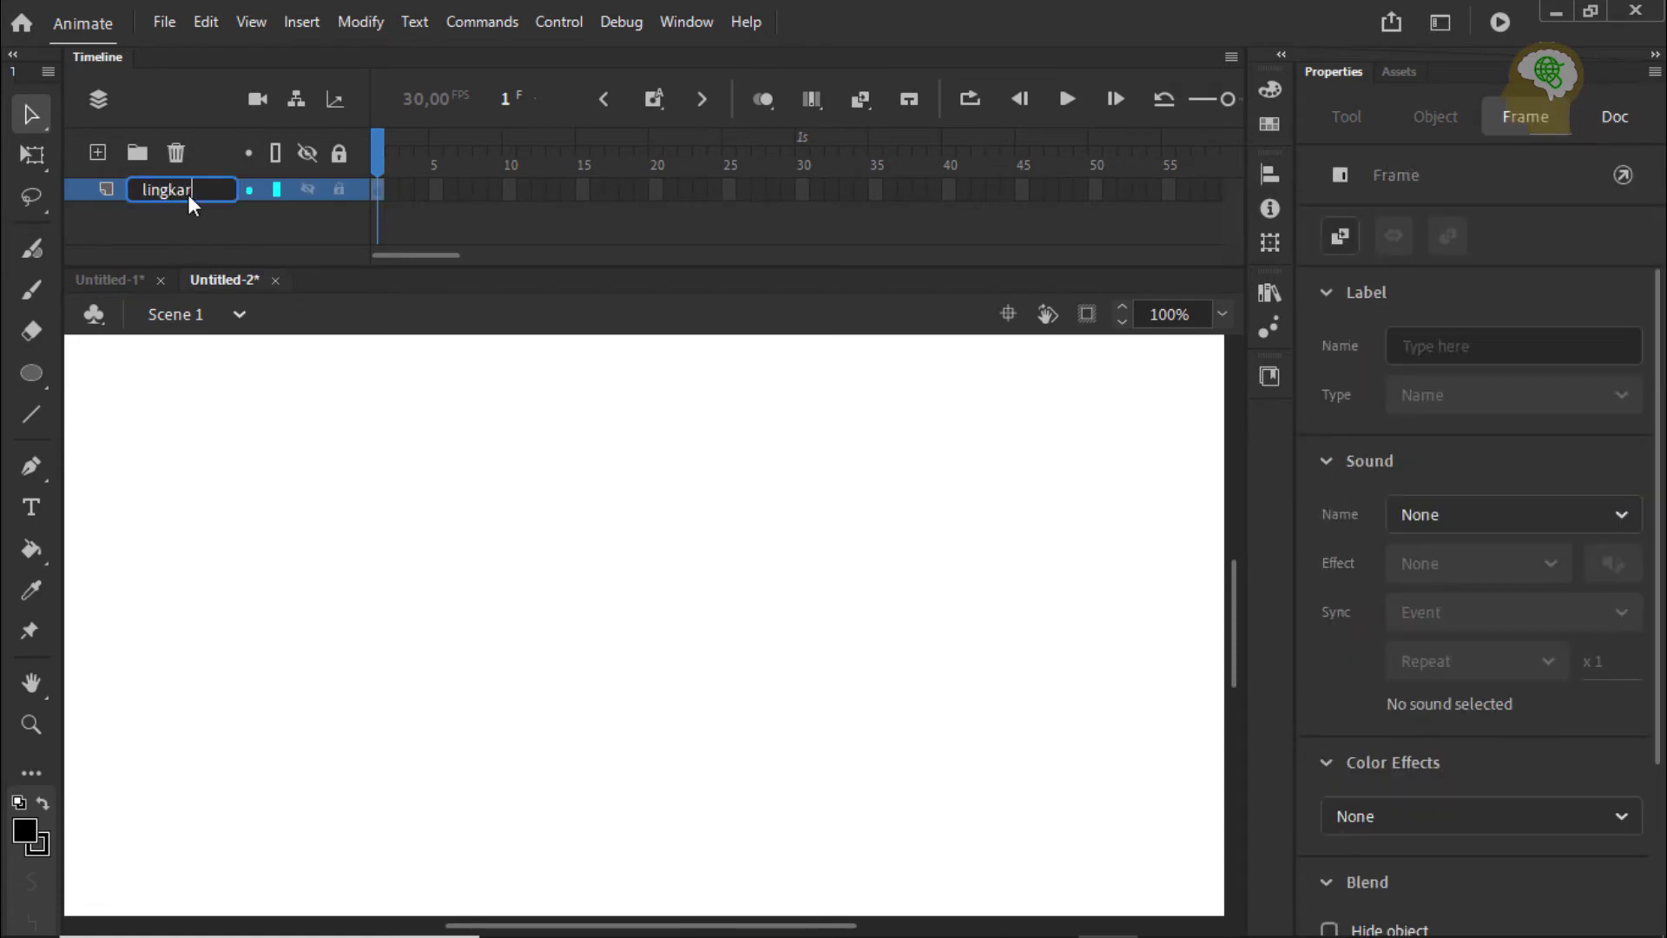
{"action": "key", "text": "Return"}
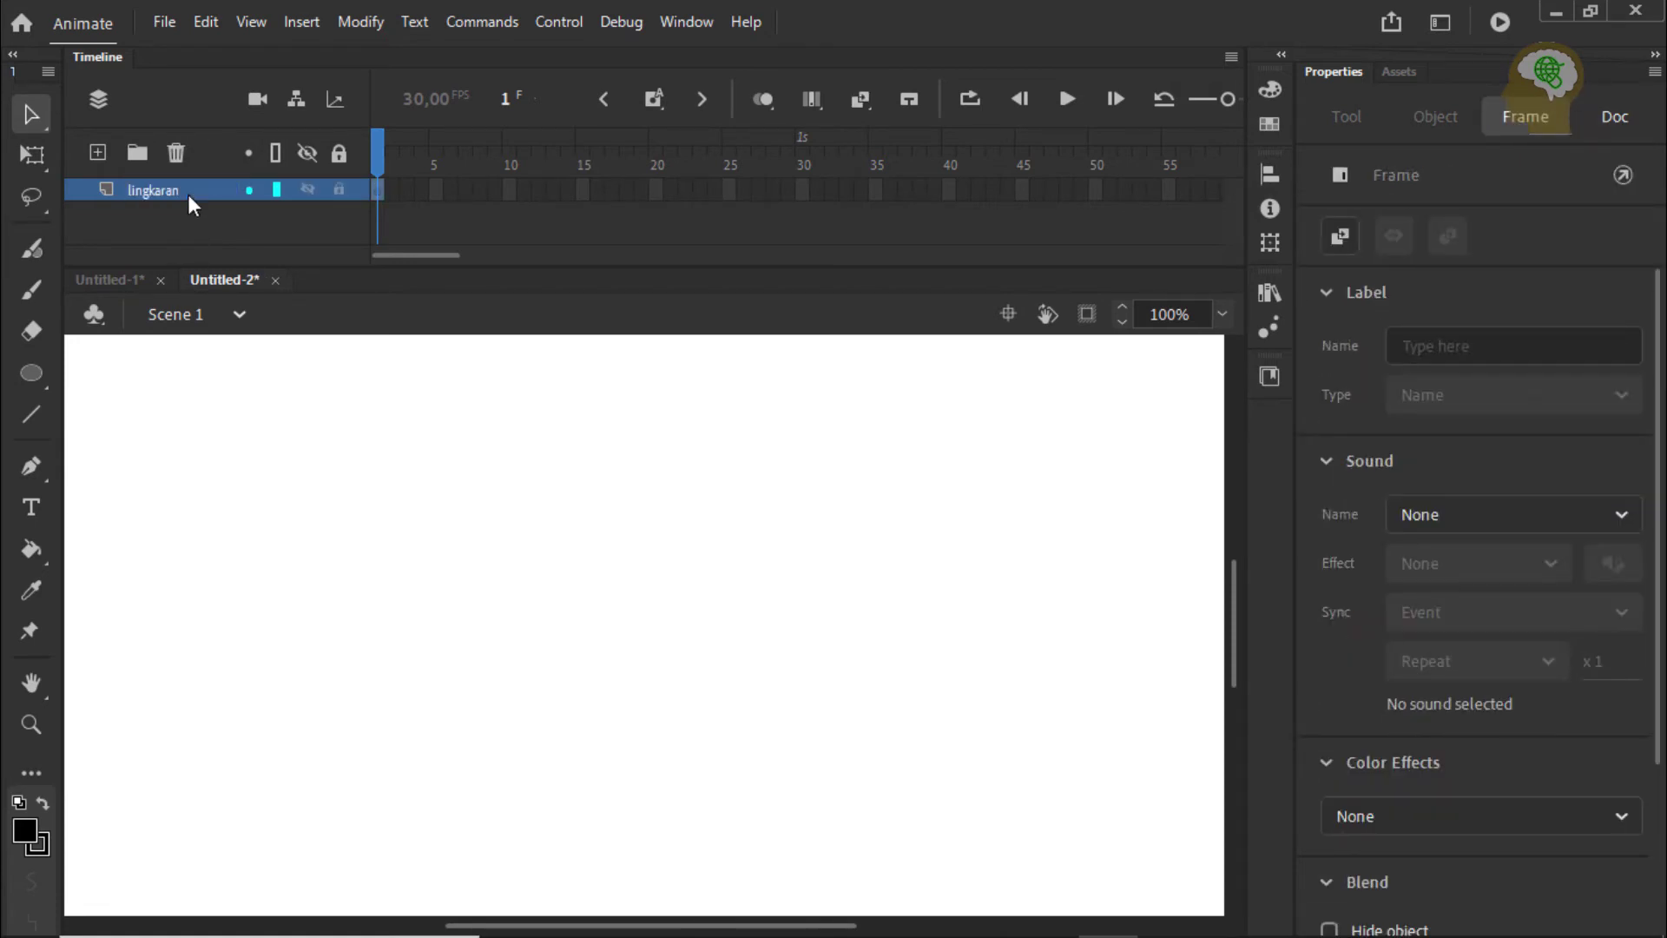
Add a second layer above lingkaran and name it "titik".
{"action": "left_click", "coordinate": [97, 153]}
{"action": "left_click", "coordinate": [137, 193]}
{"action": "double_click", "coordinate": [137, 193]}
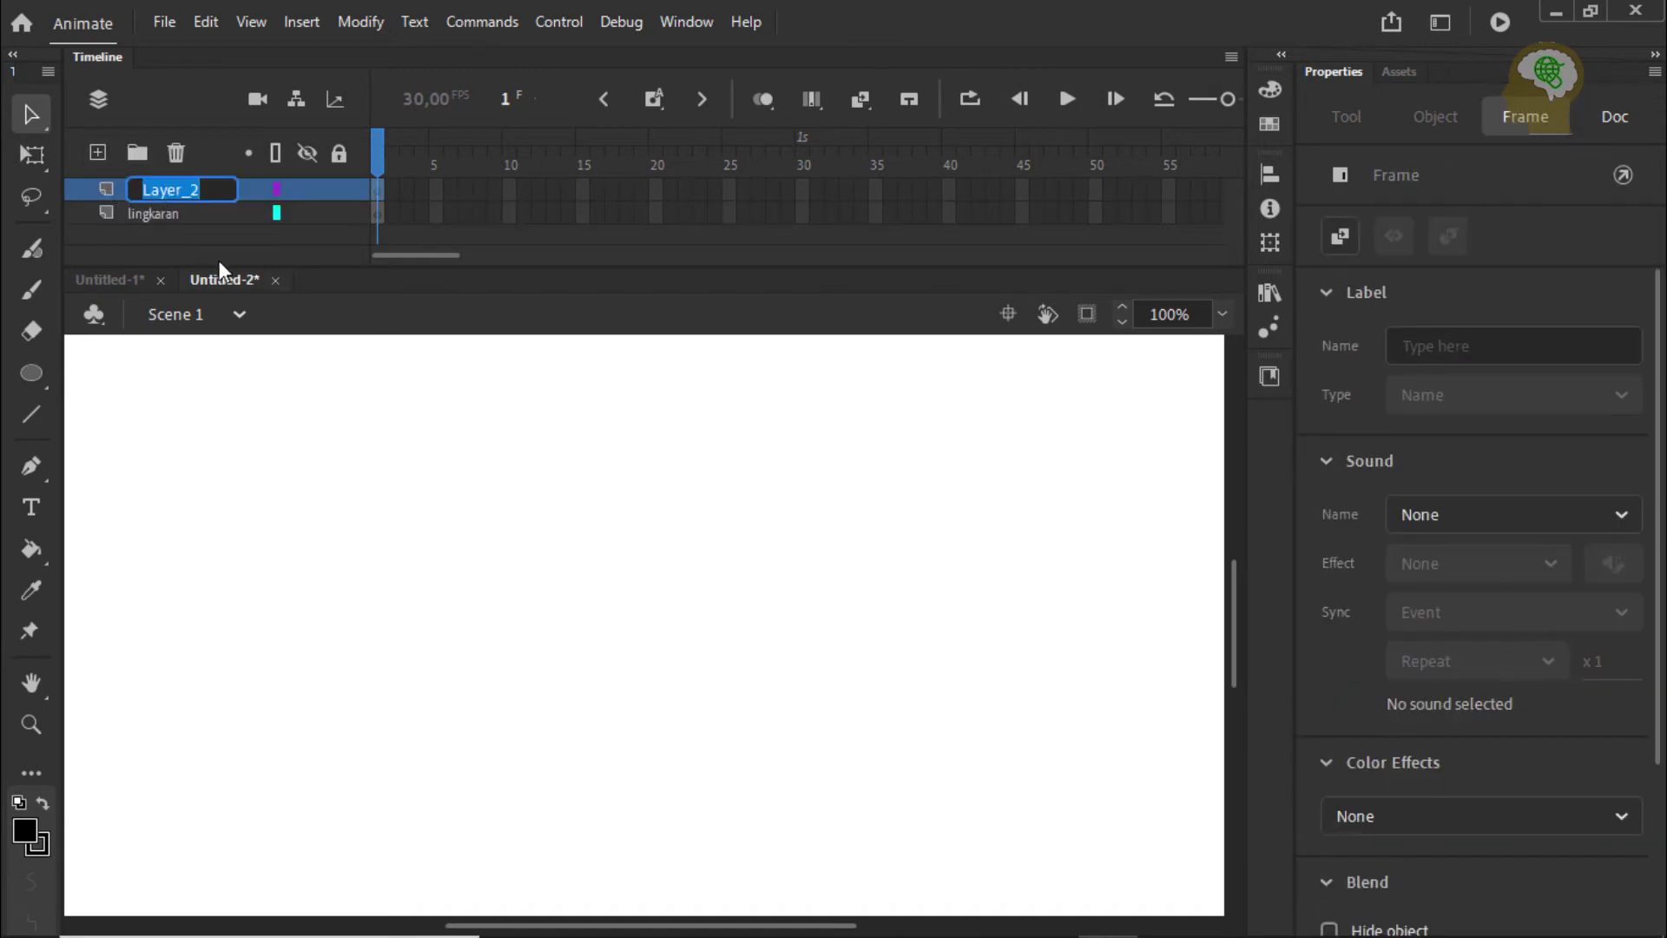
{"action": "type", "text": "titik"}
{"action": "key", "text": "Return"}
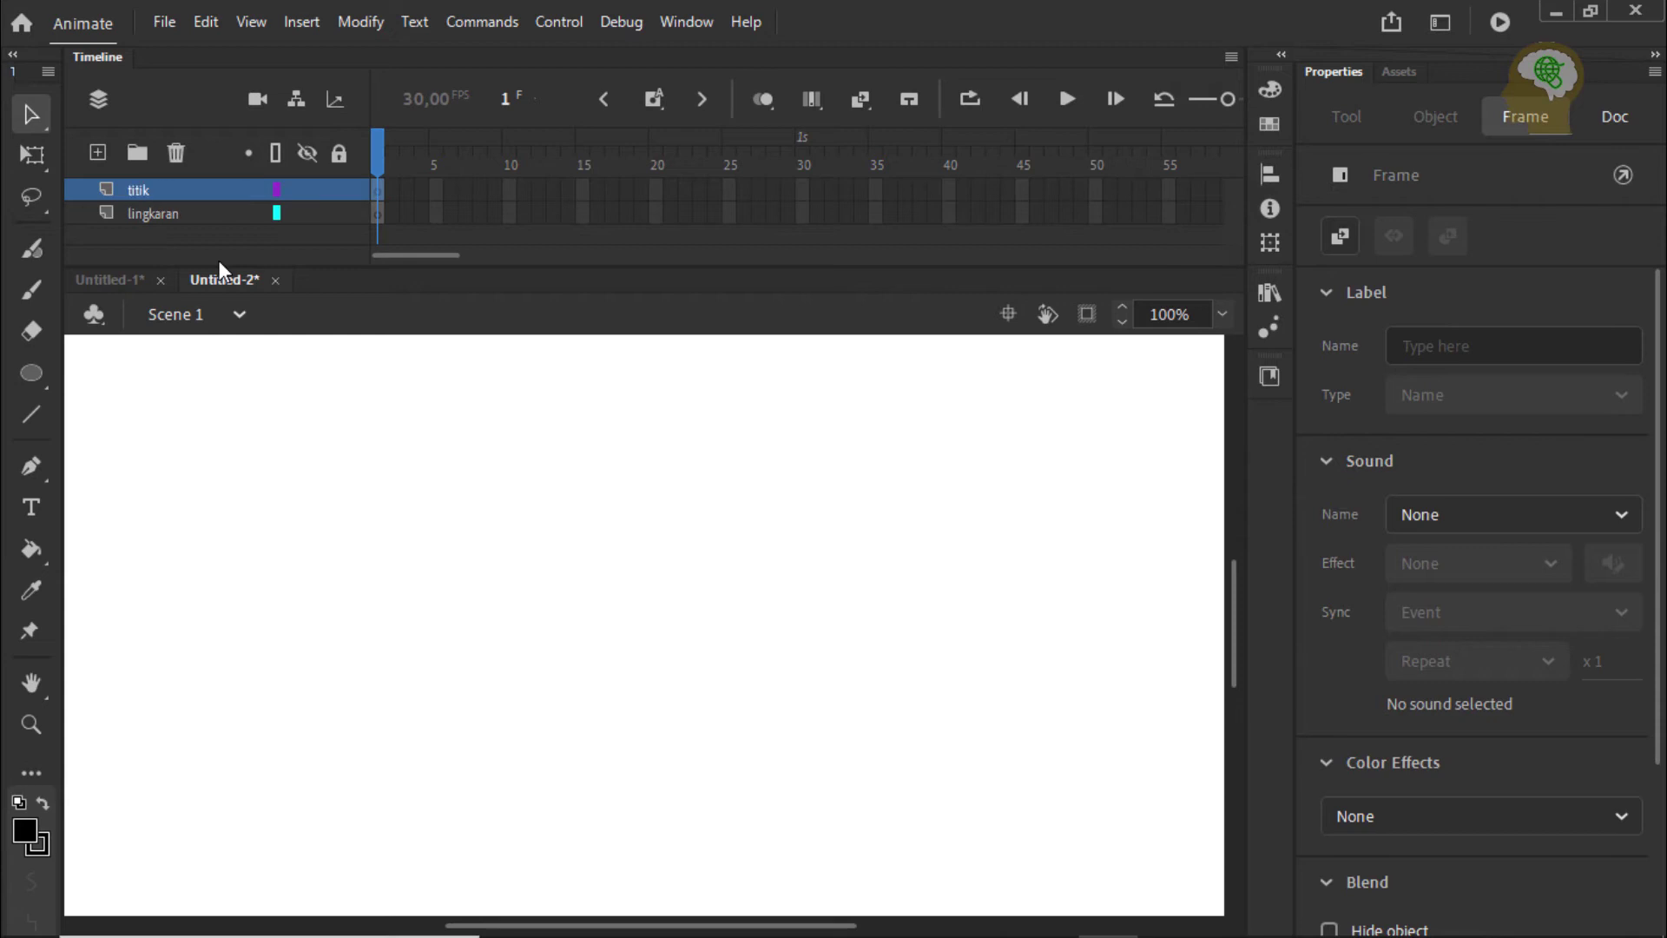
Add separate static text labels "A" and "B" on the titik layer, with "A" near the stage's left side.
{"action": "left_click", "coordinate": [31, 507]}
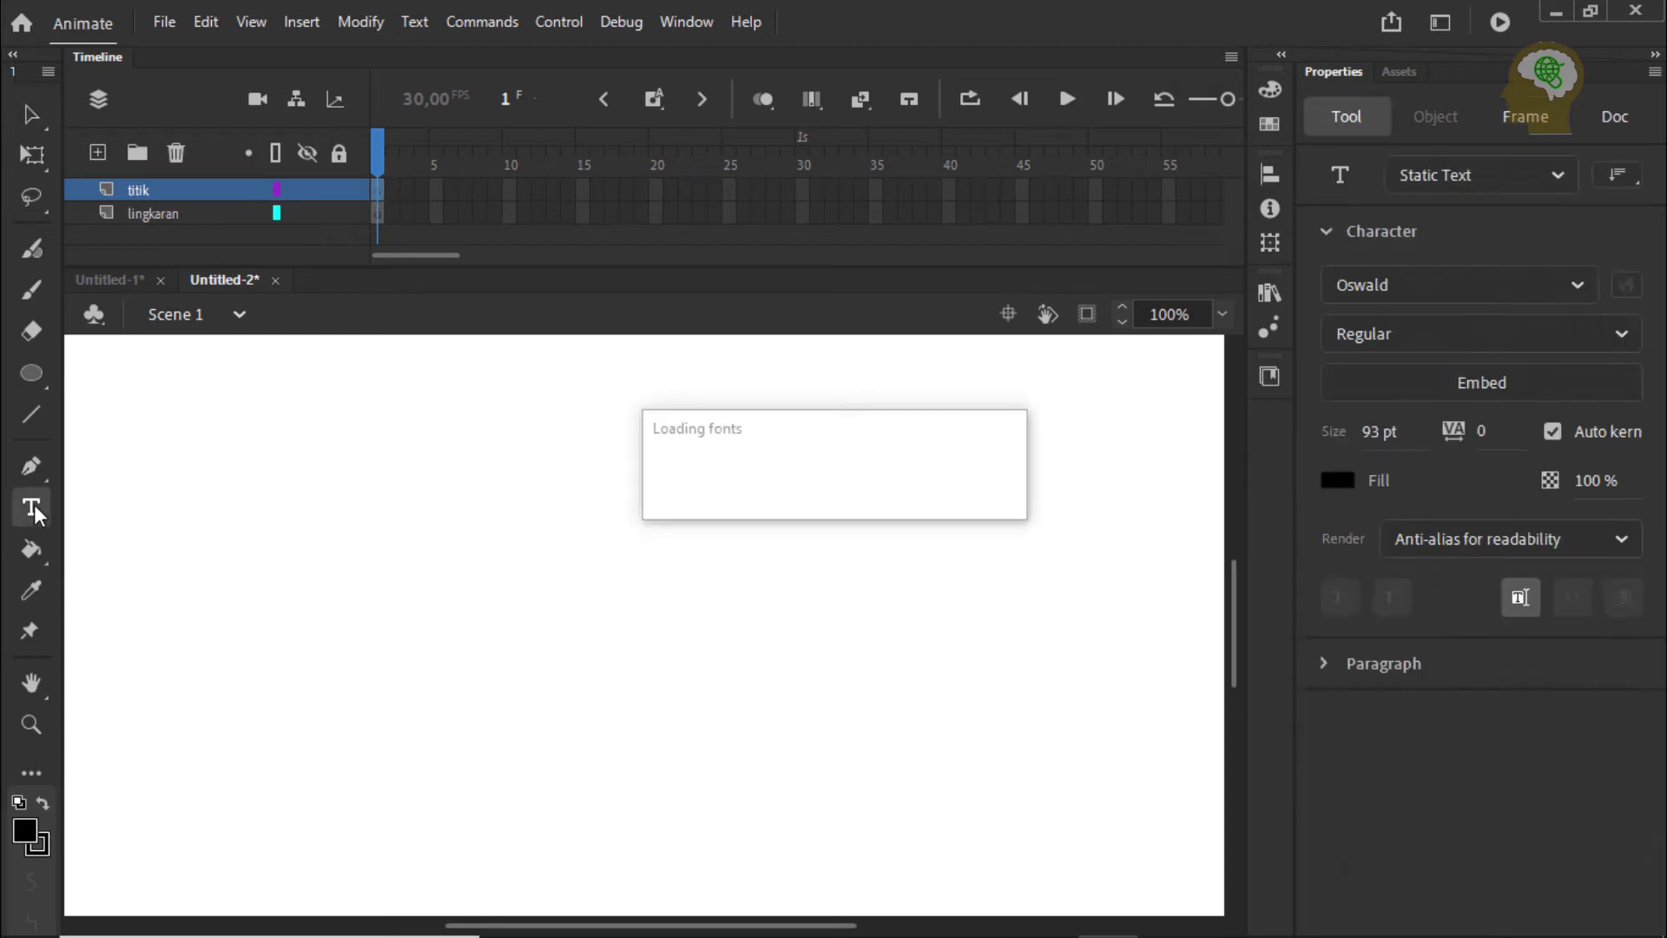
{"action": "left_click", "coordinate": [128, 686]}
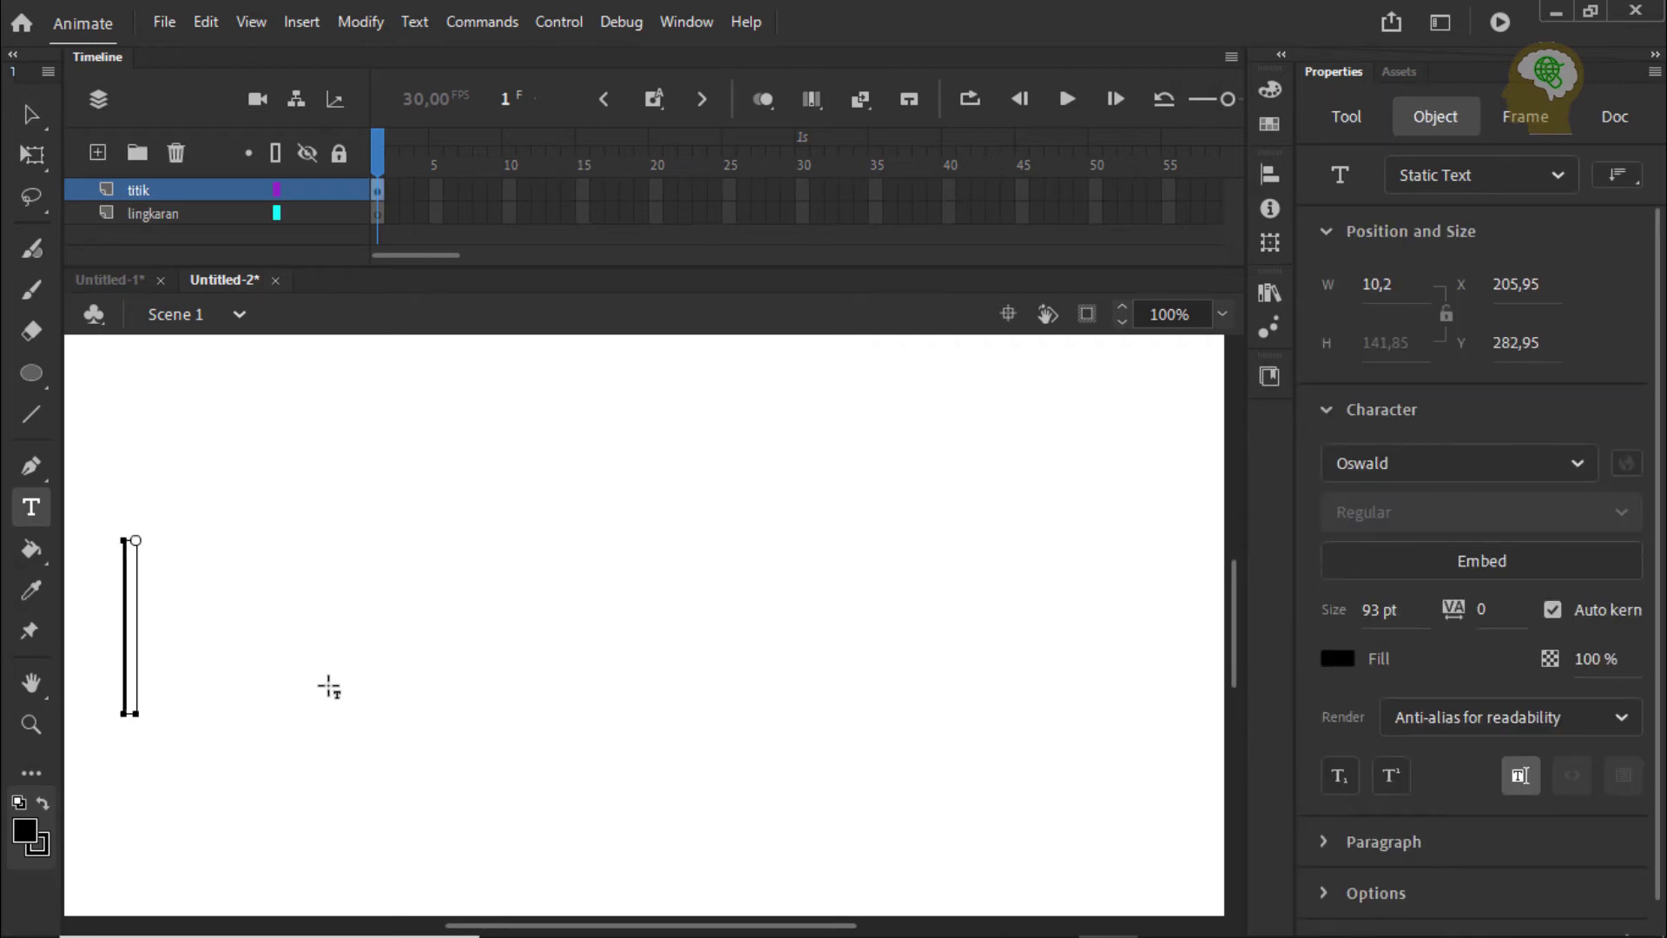
{"action": "type", "text": "A"}
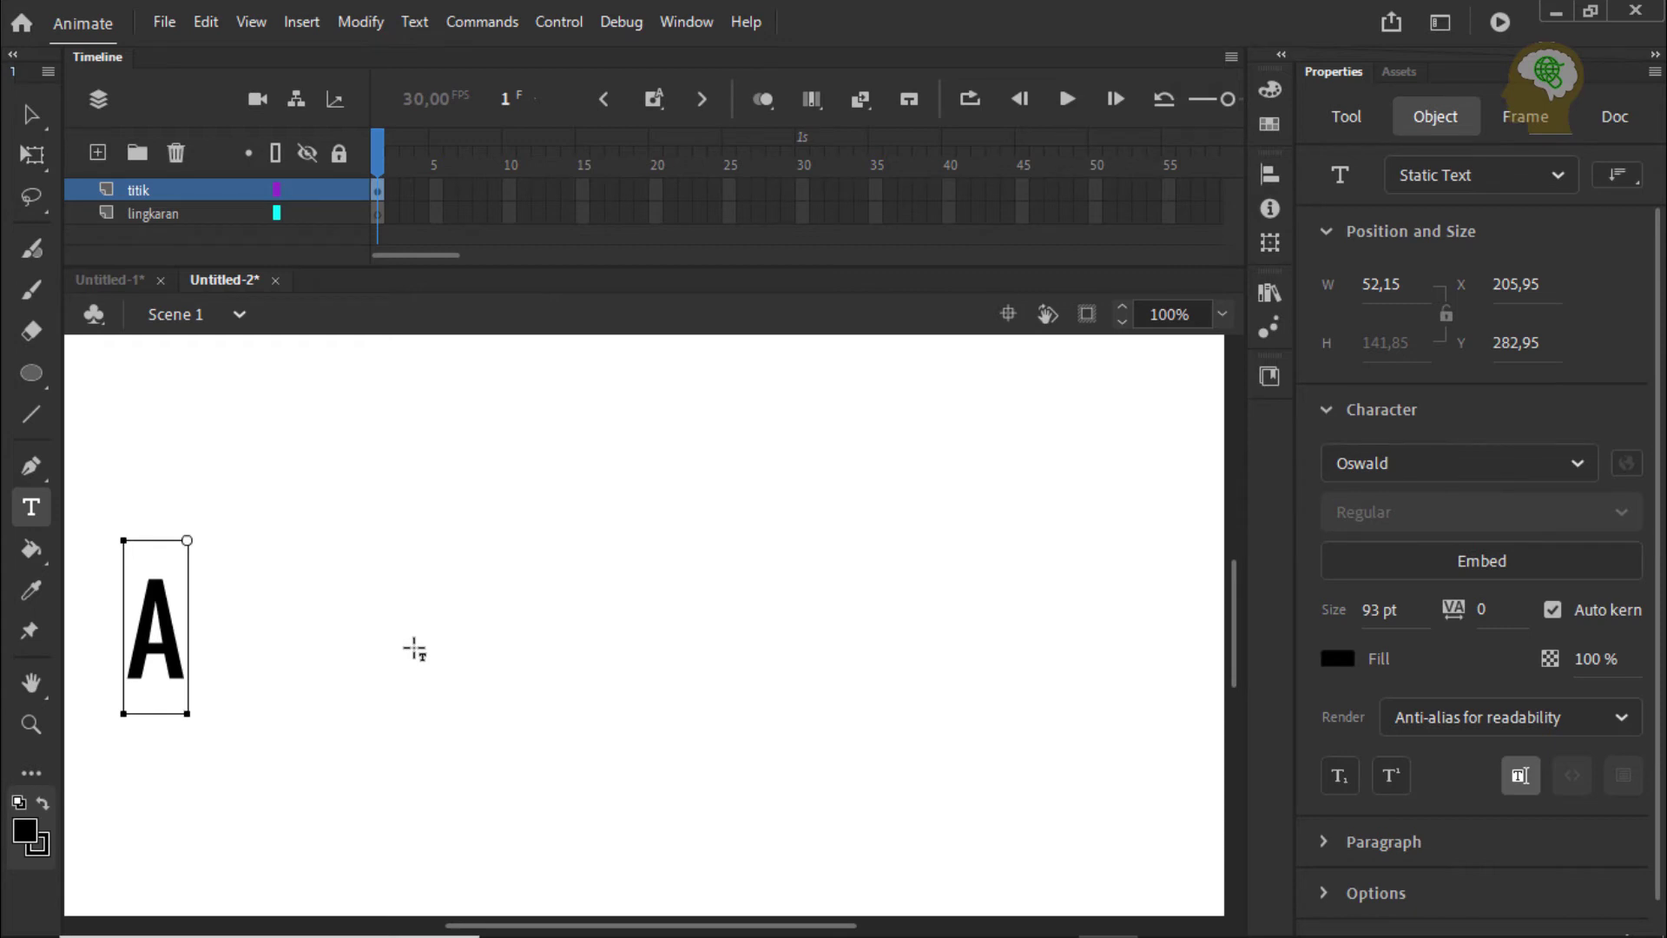
{"action": "key", "text": "Escape"}
{"action": "left_click", "coordinate": [373, 652]}
{"action": "type", "text": "B"}
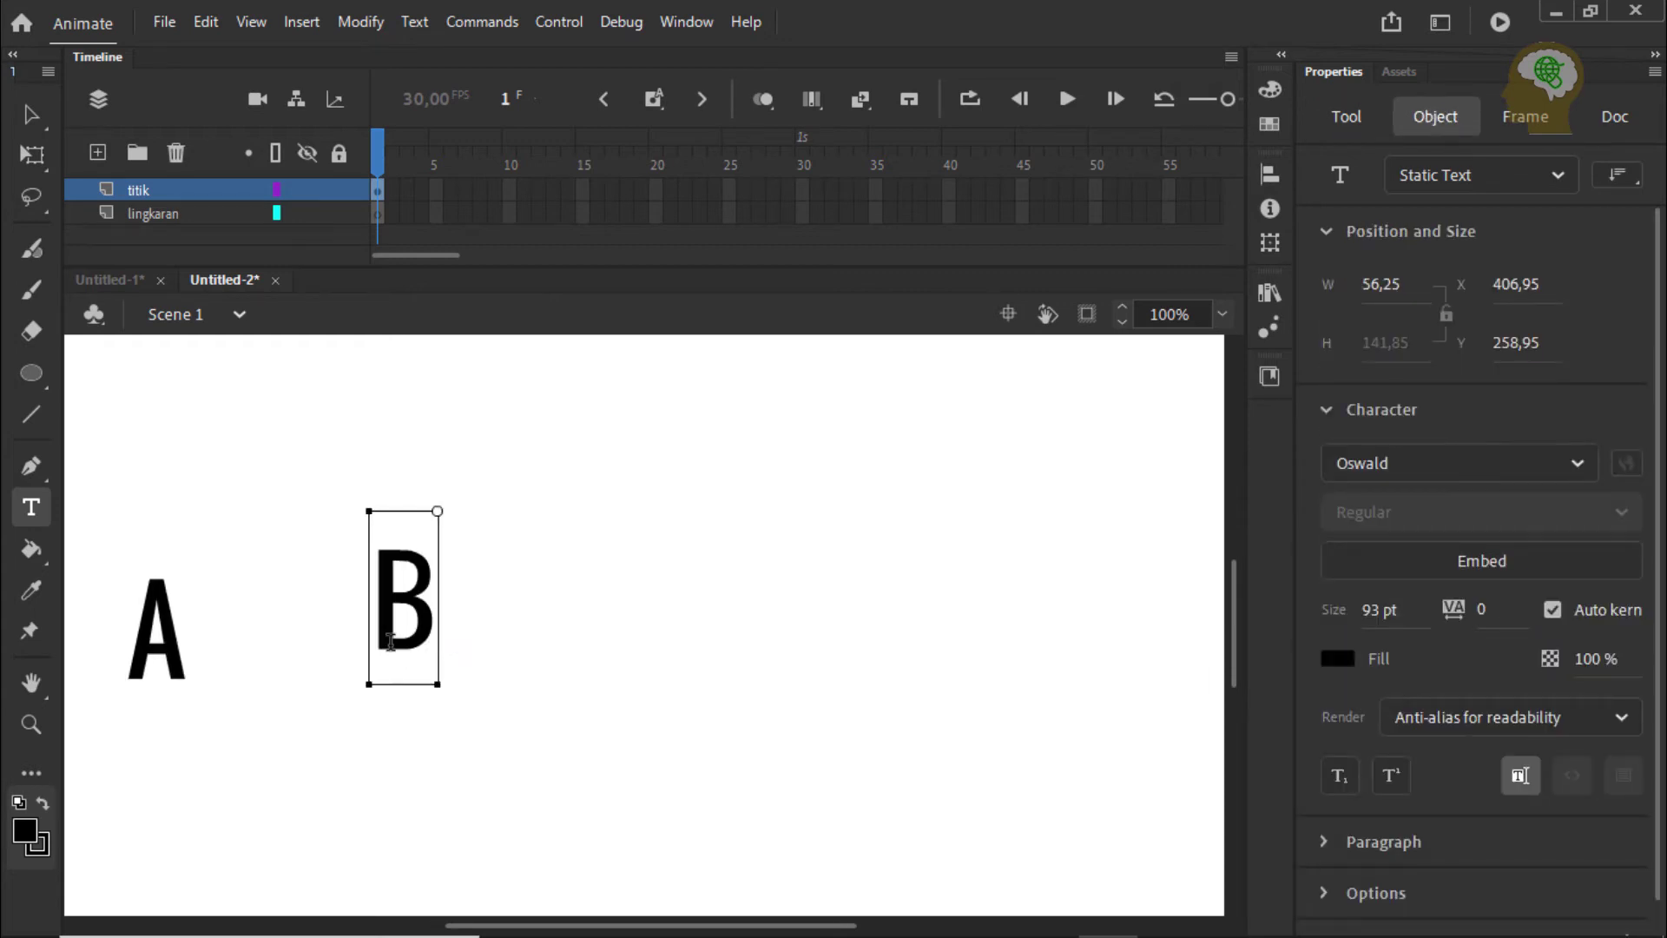
Show the rulers and move the "B" far to the right, level with the "A", at about X 875, Y 283.
{"action": "left_click", "coordinate": [31, 114]}
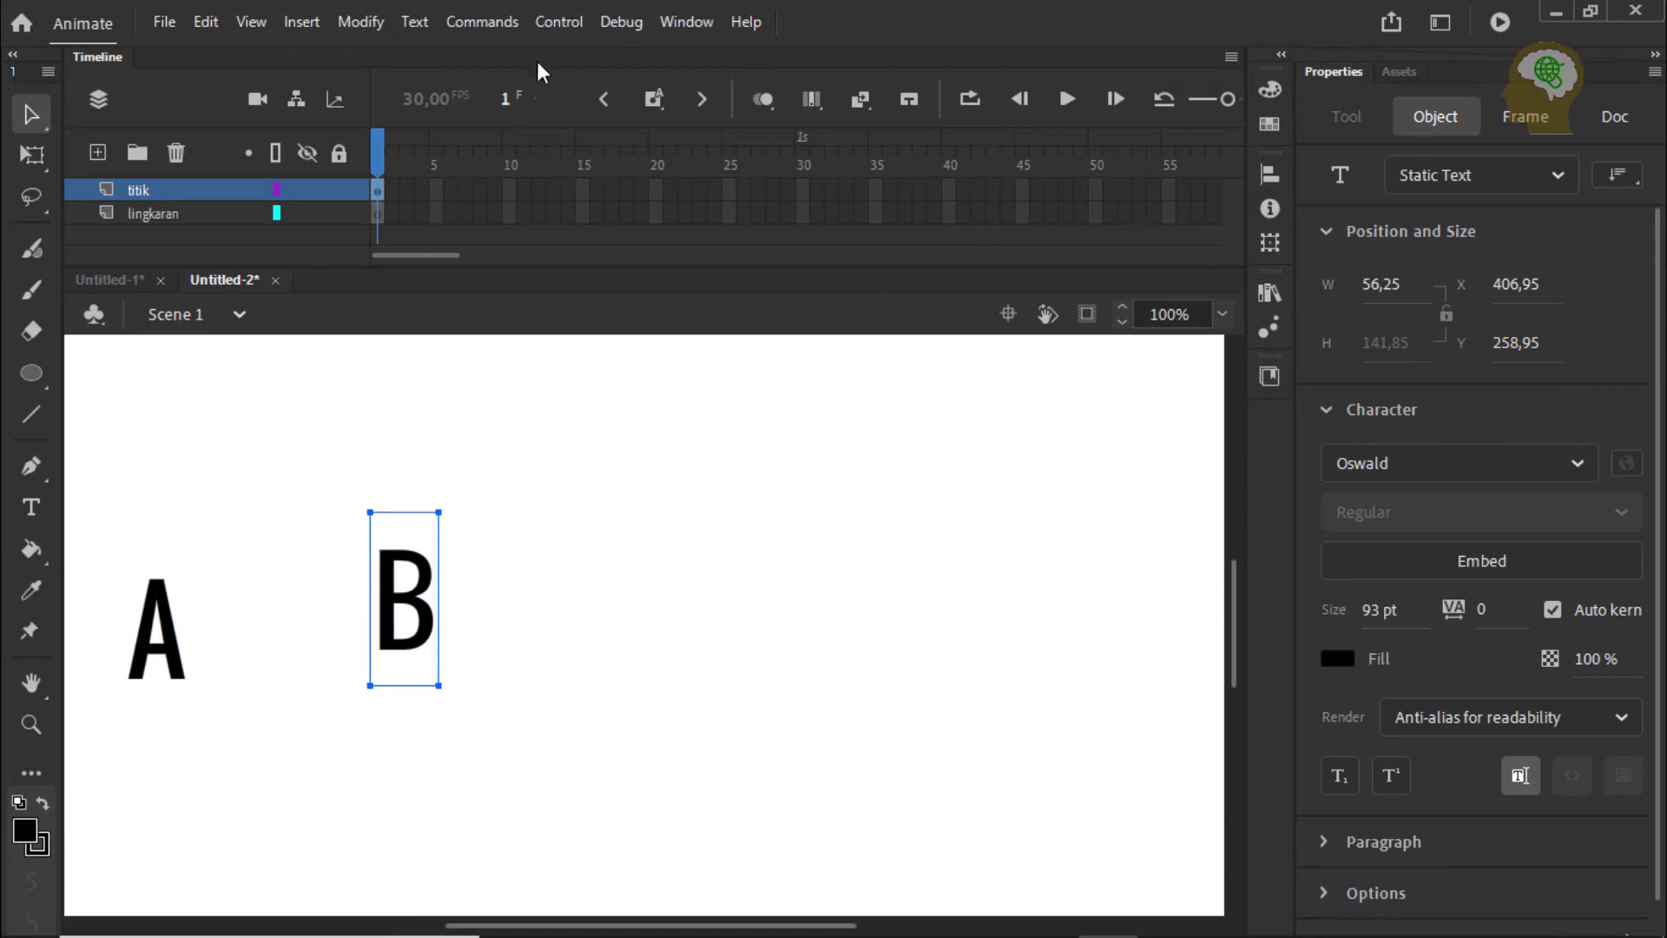
{"action": "left_click", "coordinate": [260, 24]}
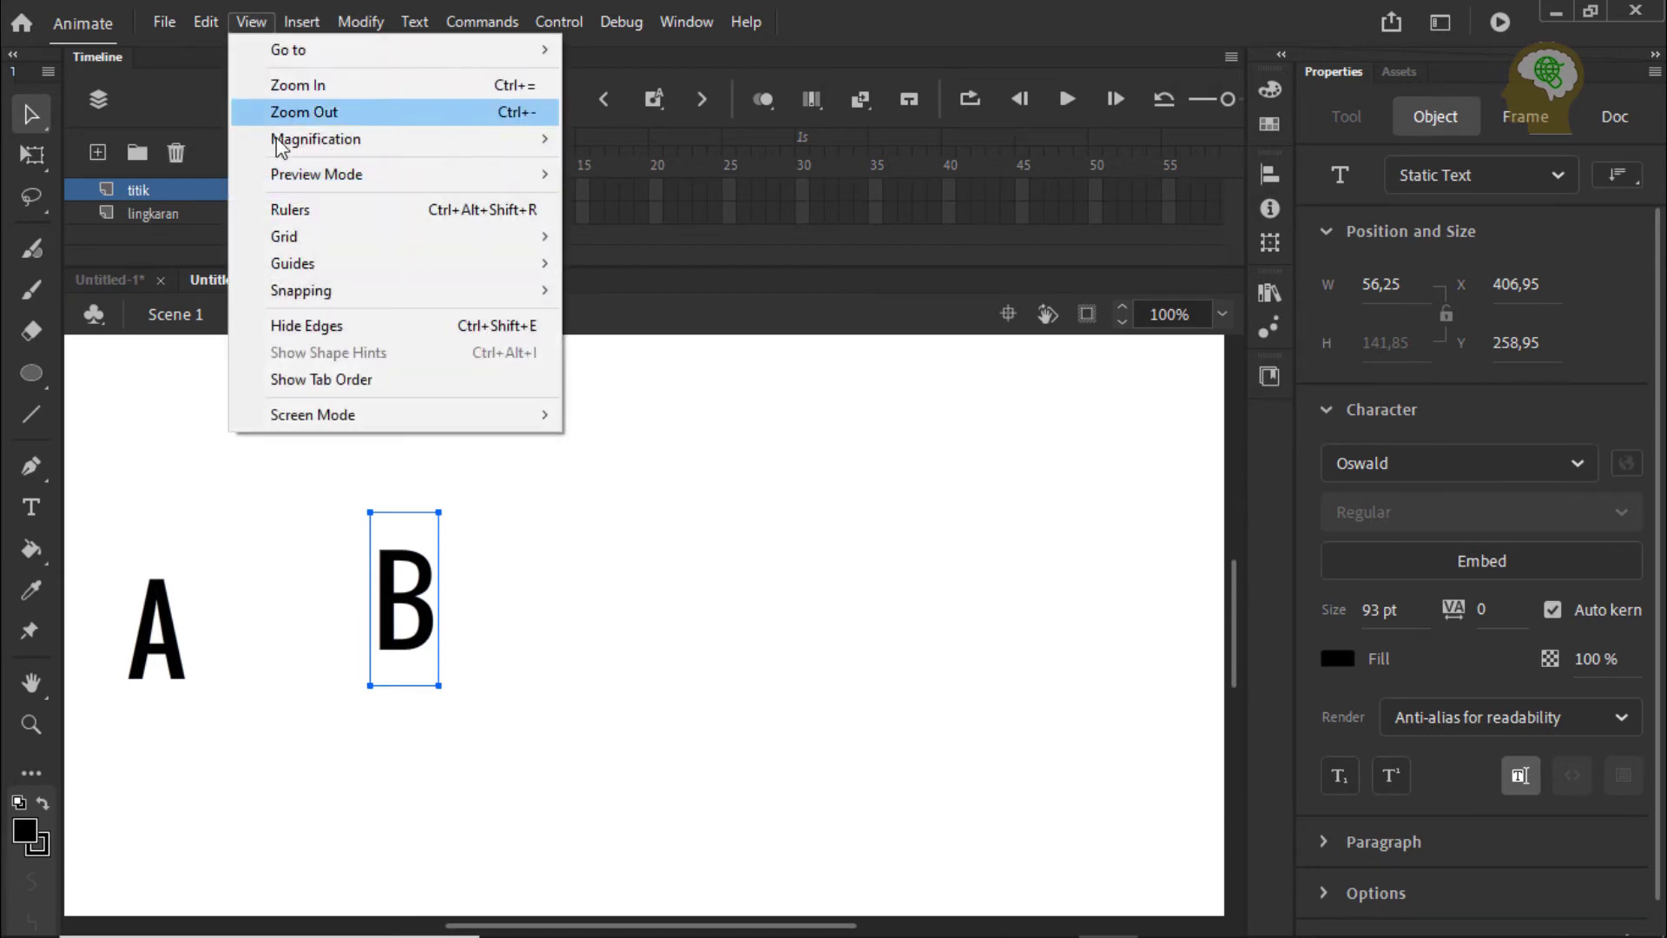
{"action": "left_click", "coordinate": [287, 210]}
{"action": "left_click_drag", "start_coordinate": [425, 630], "coordinate": [993, 675]}
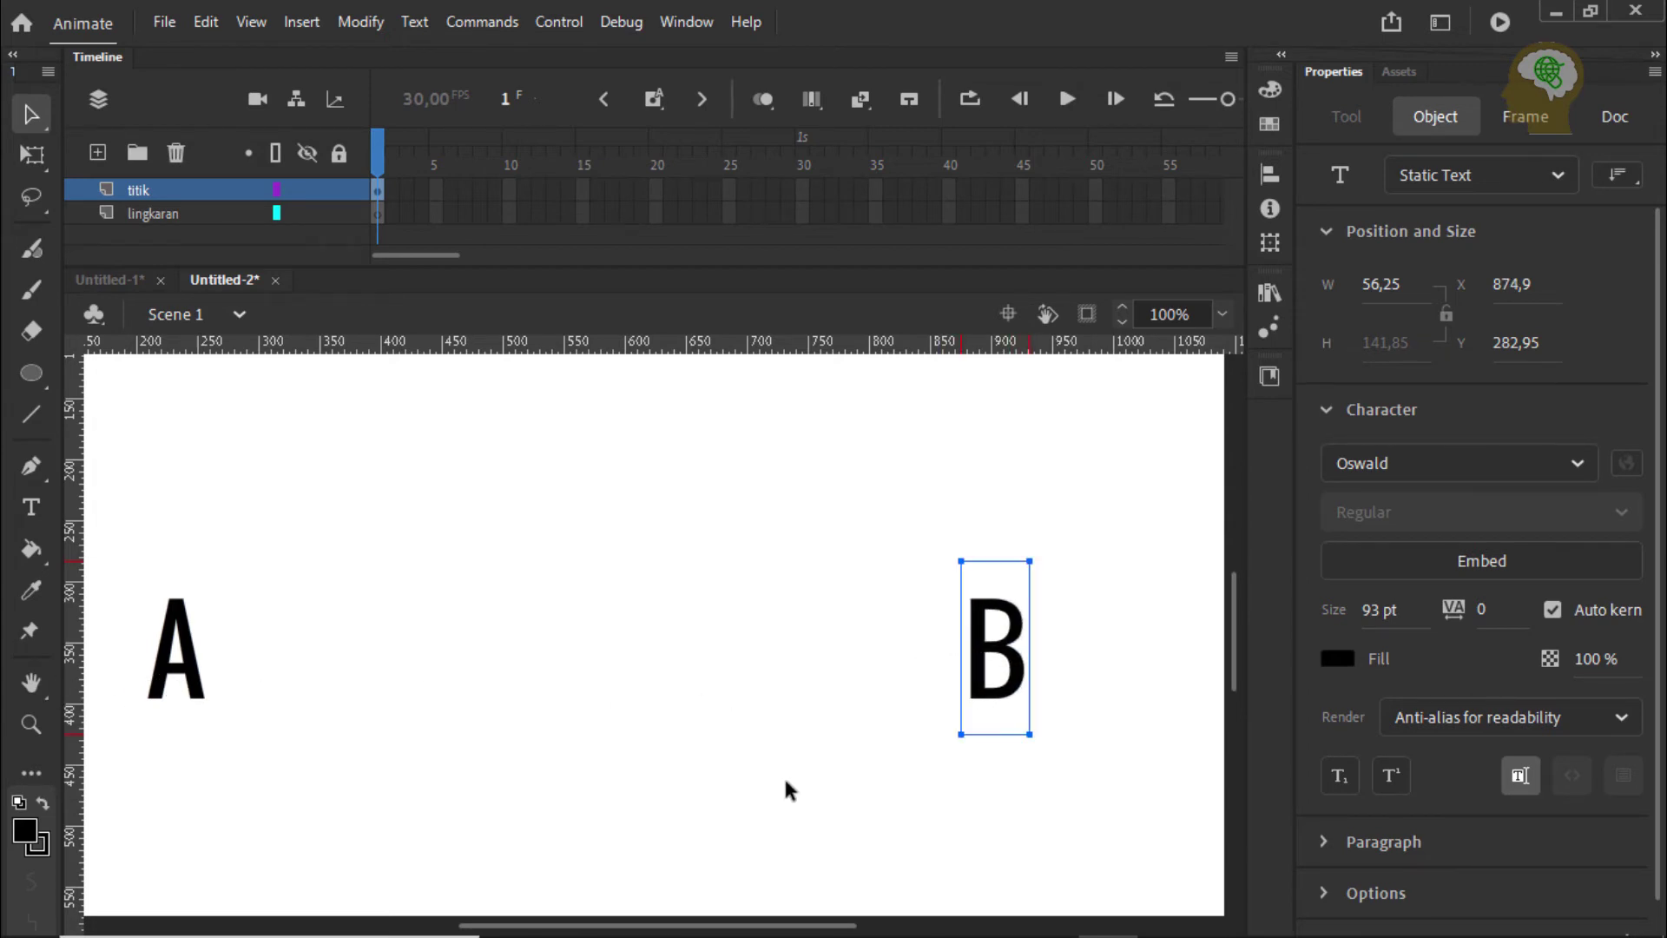
{"action": "left_click", "coordinate": [776, 766]}
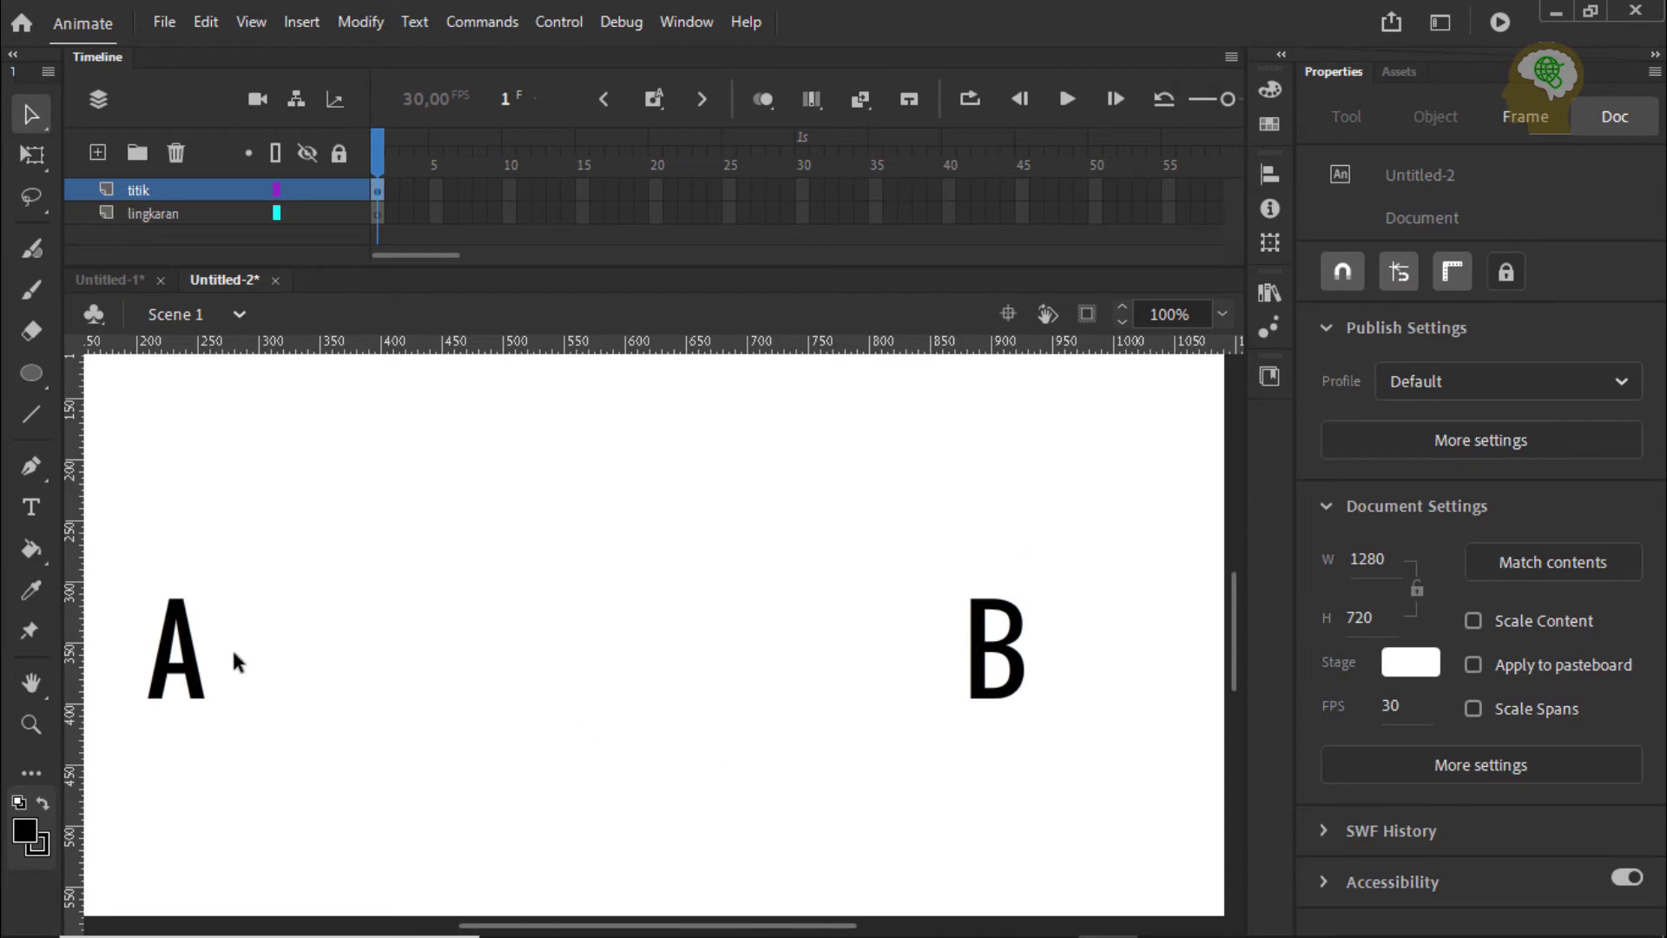
Draw a circle about 123 px in diameter above the "A" on frame 1 of the lingkaran layer.
{"action": "left_click", "coordinate": [380, 214]}
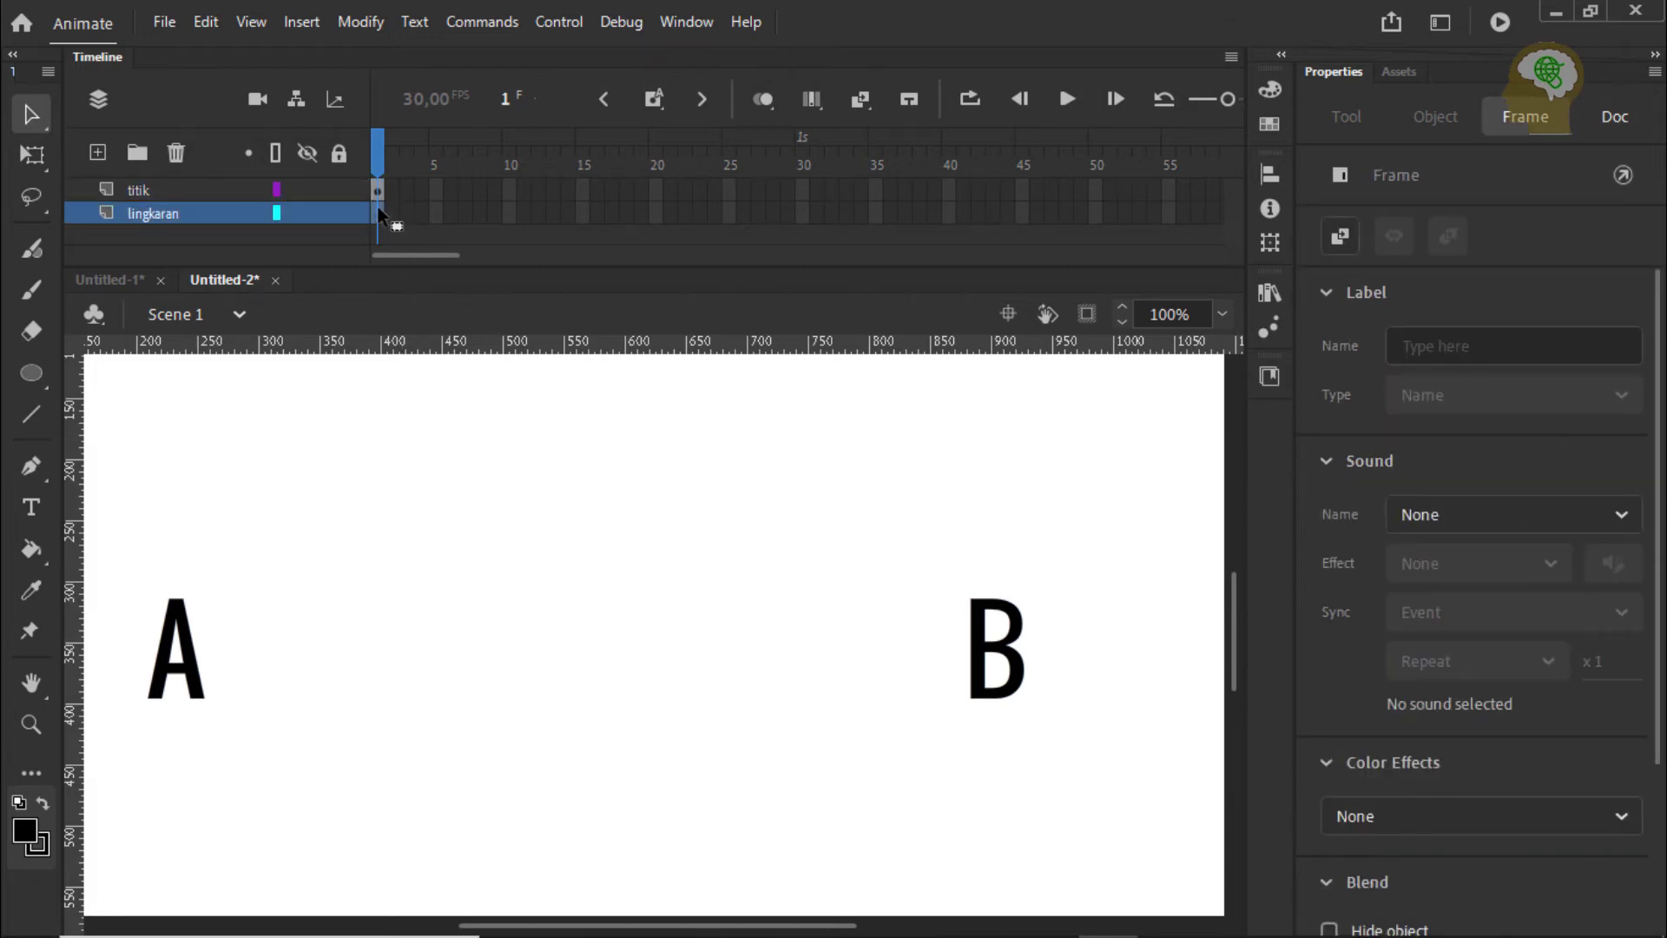
{"action": "left_click", "coordinate": [30, 373]}
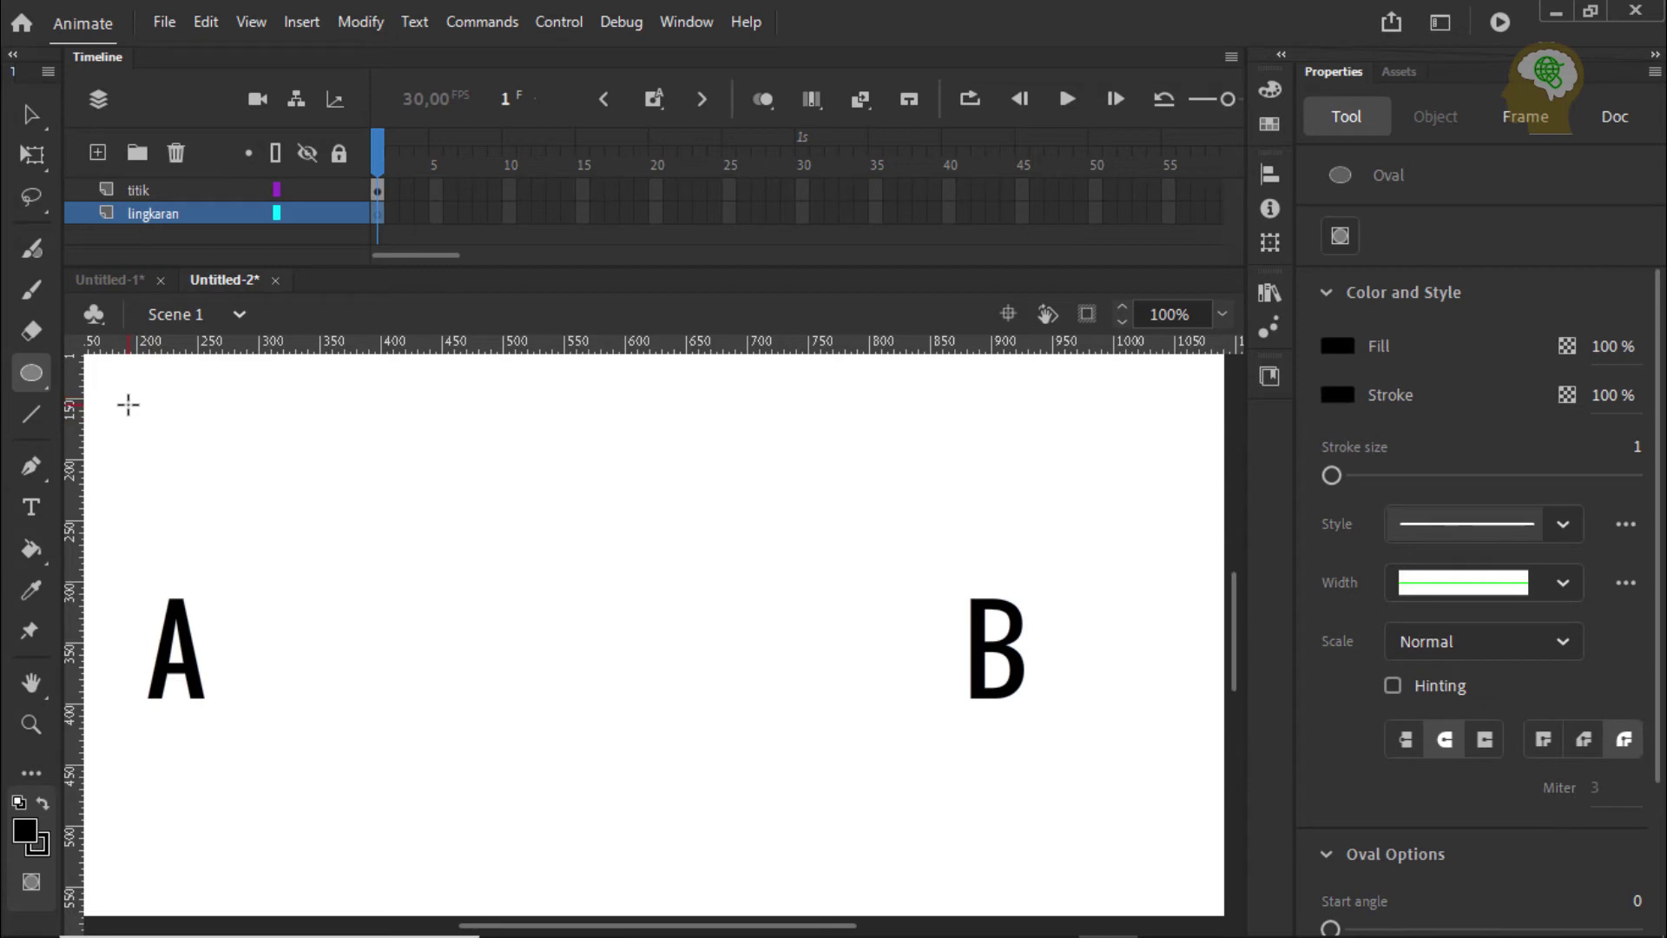
{"action": "left_click_drag", "start_coordinate": [128, 403], "coordinate": [280, 556]}
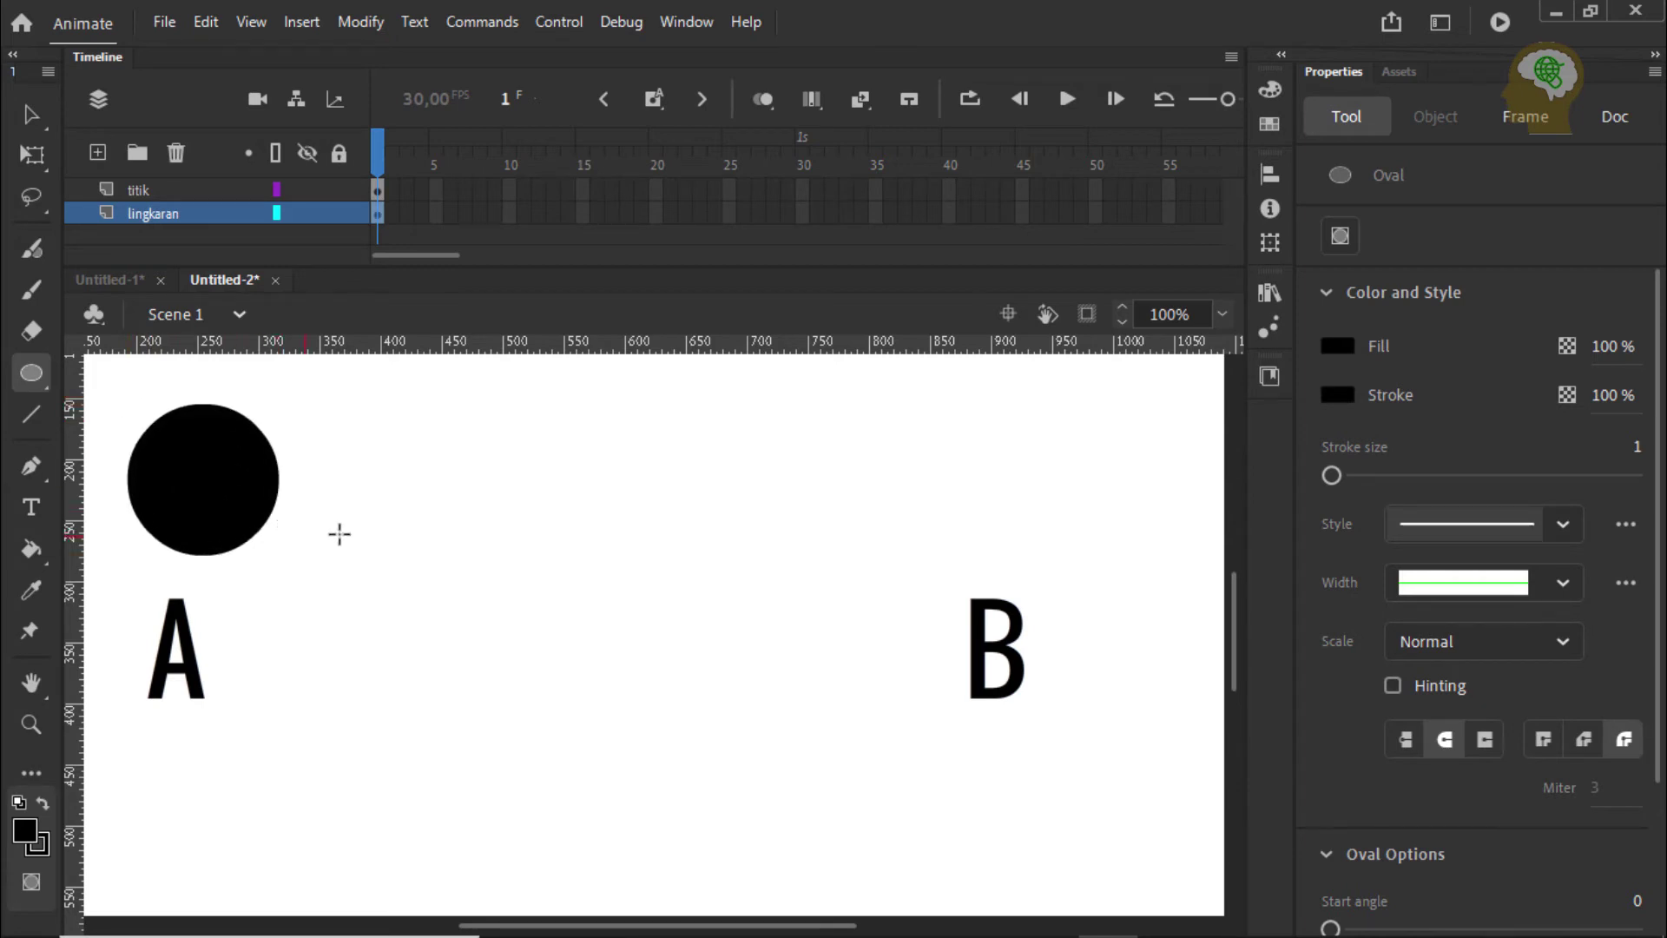
Change the circle's fill colour to bright green.
{"action": "left_click", "coordinate": [32, 114]}
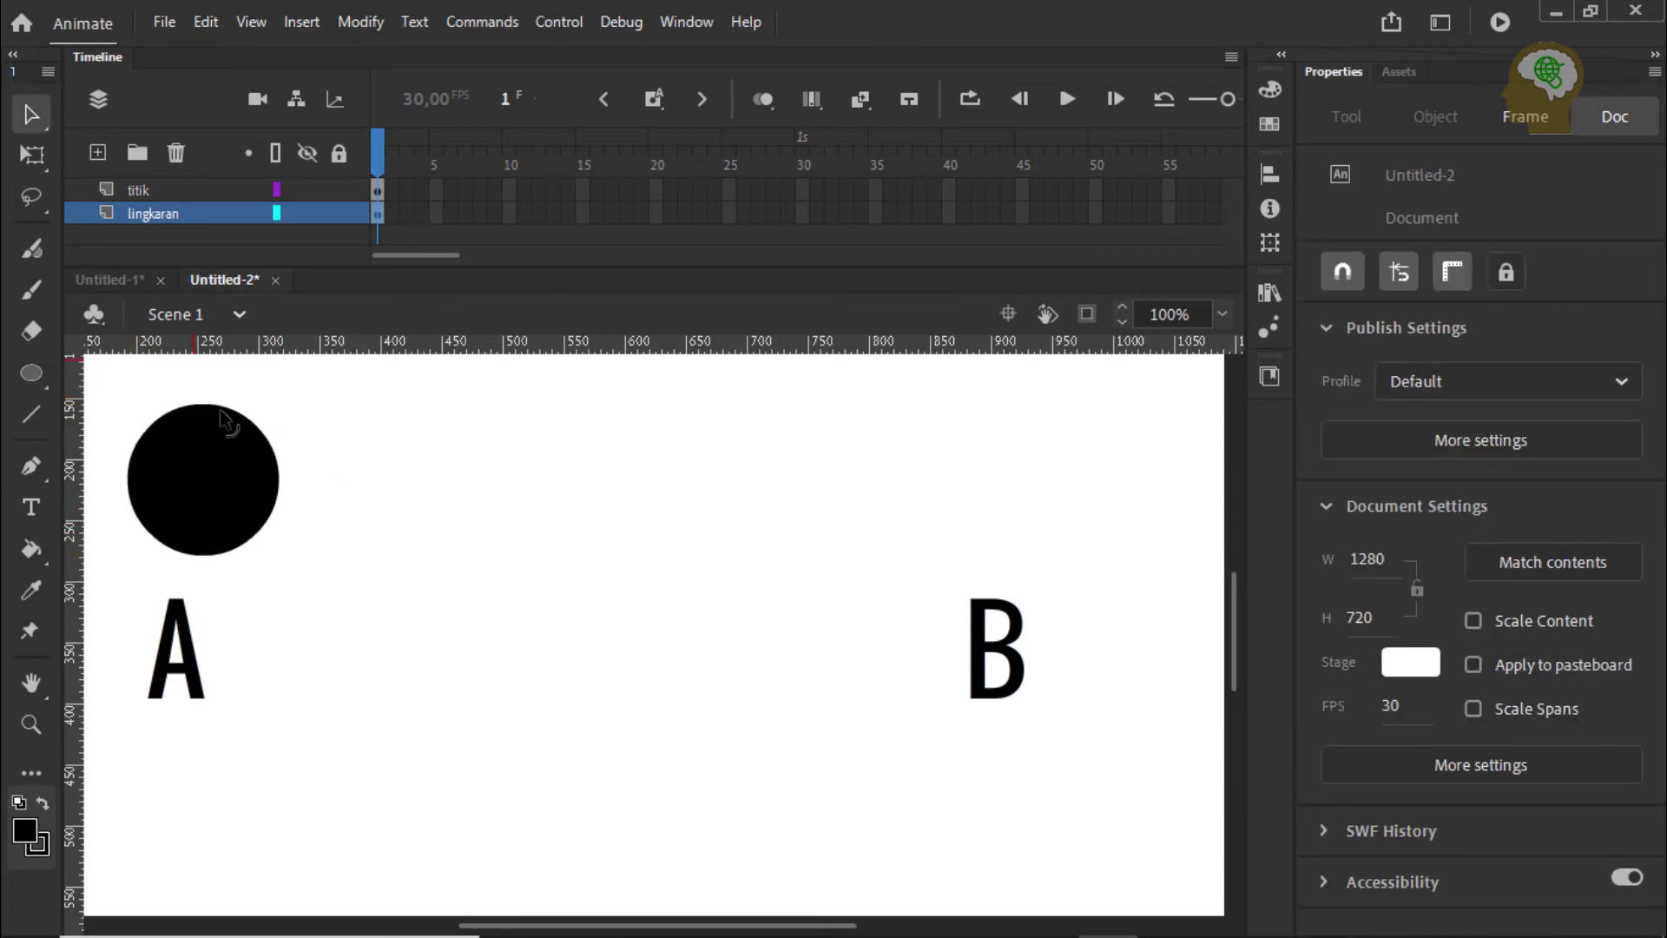
{"action": "left_click", "coordinate": [222, 415]}
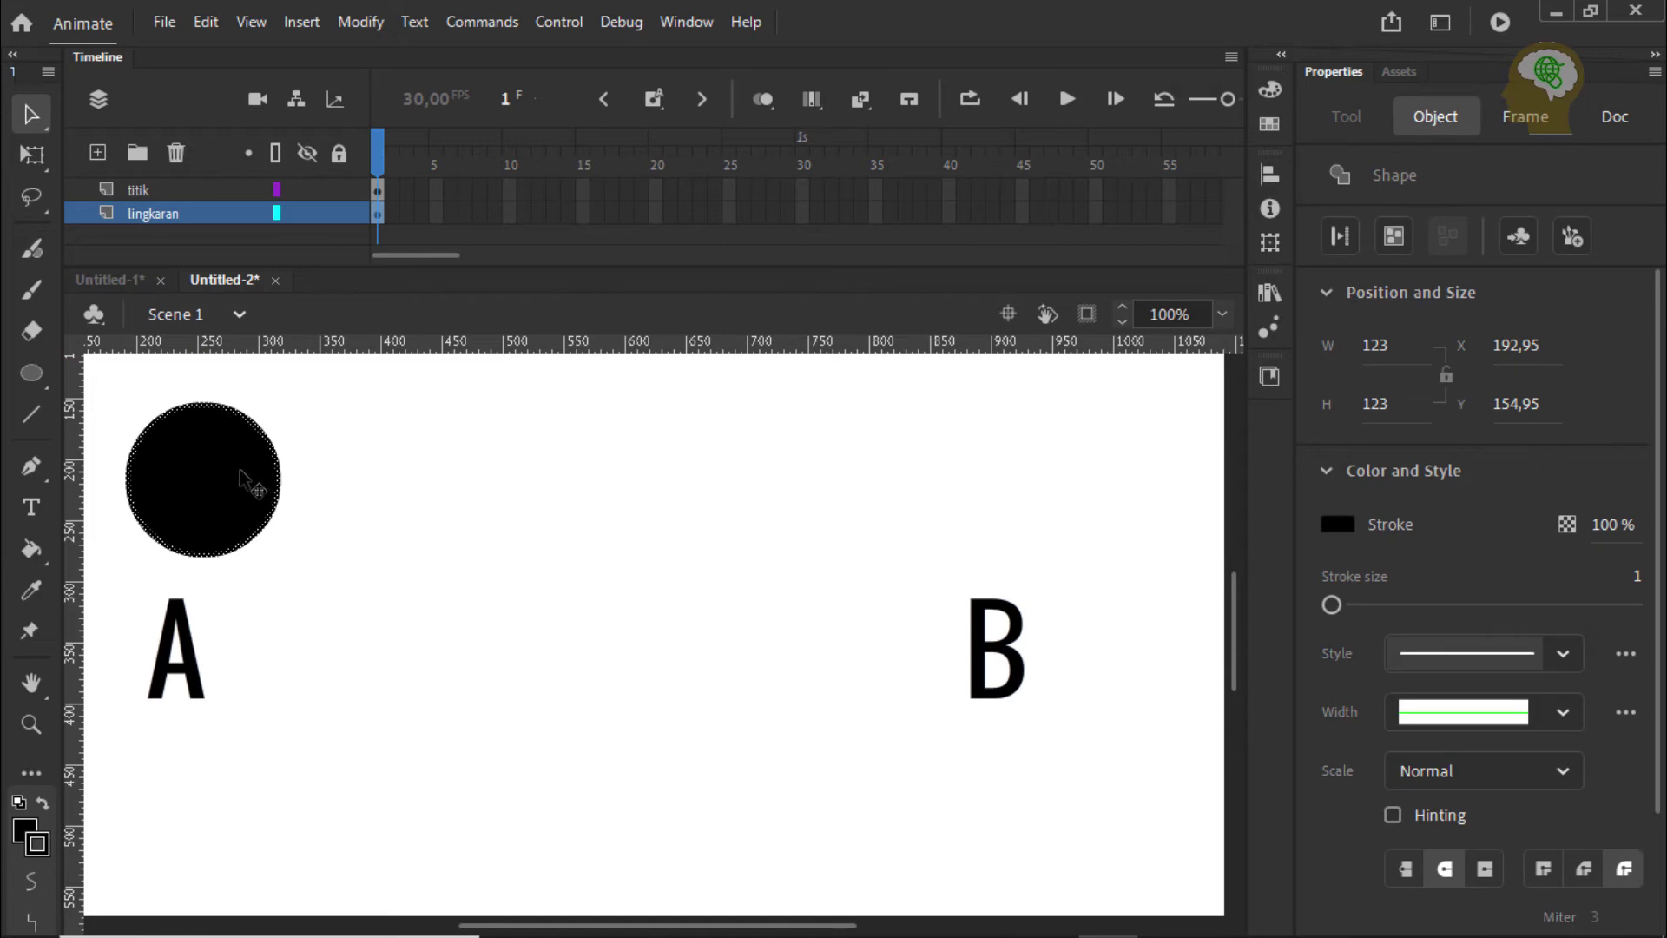
{"action": "left_click_drag", "start_coordinate": [239, 469], "coordinate": [353, 576]}
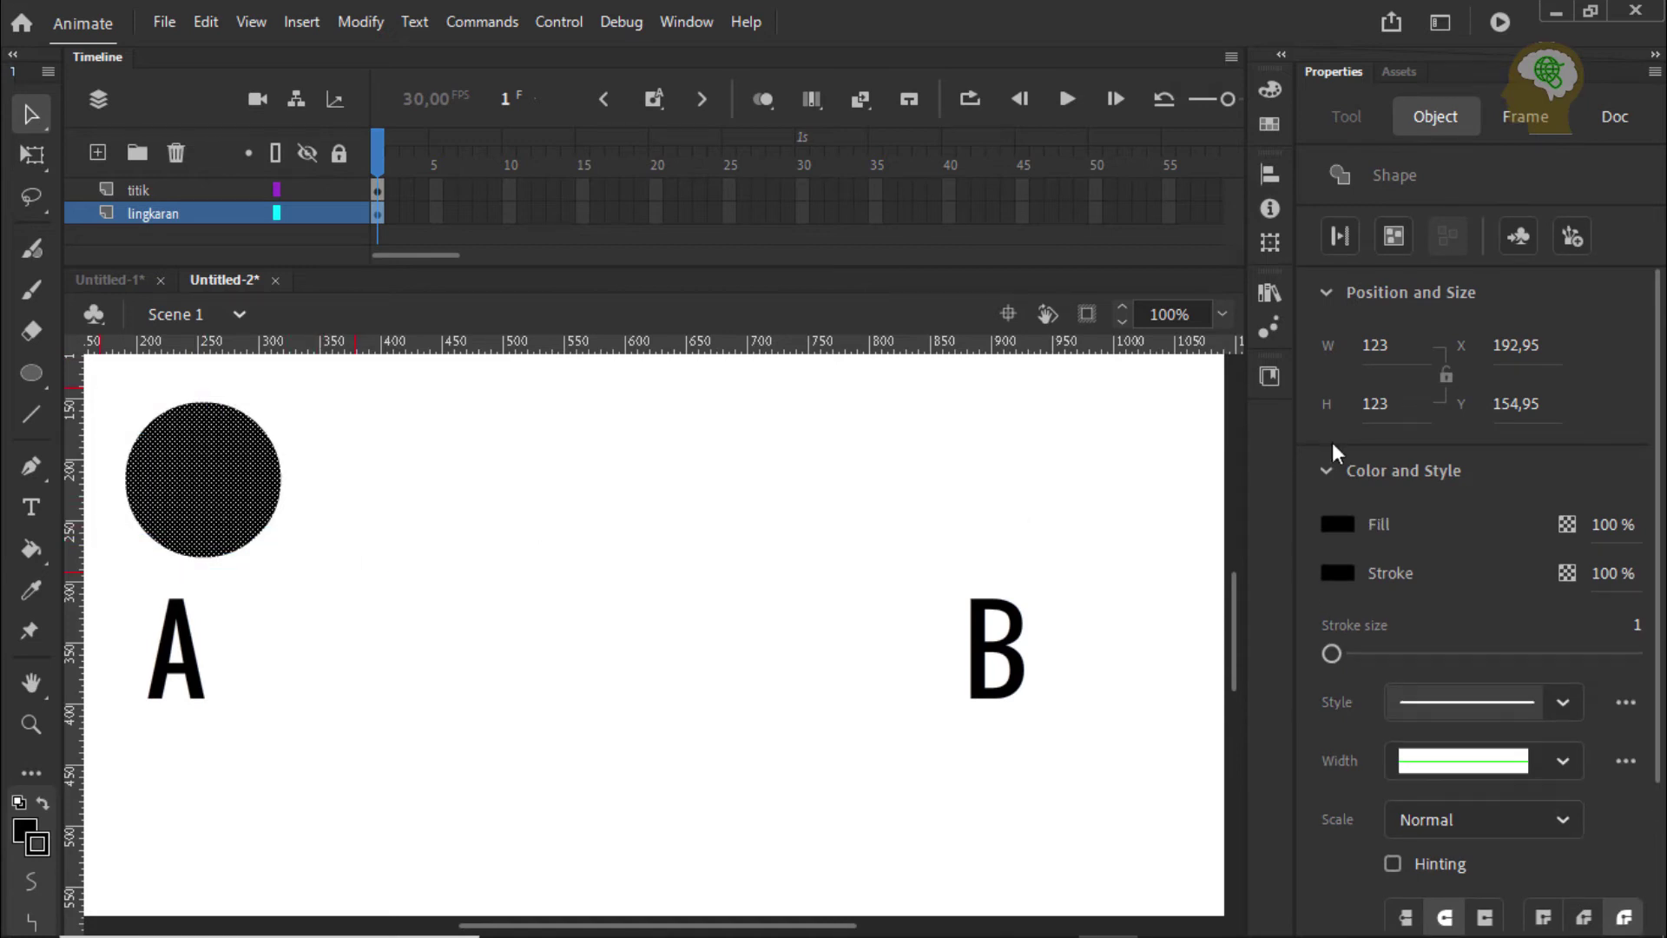
{"action": "left_click", "coordinate": [1337, 526]}
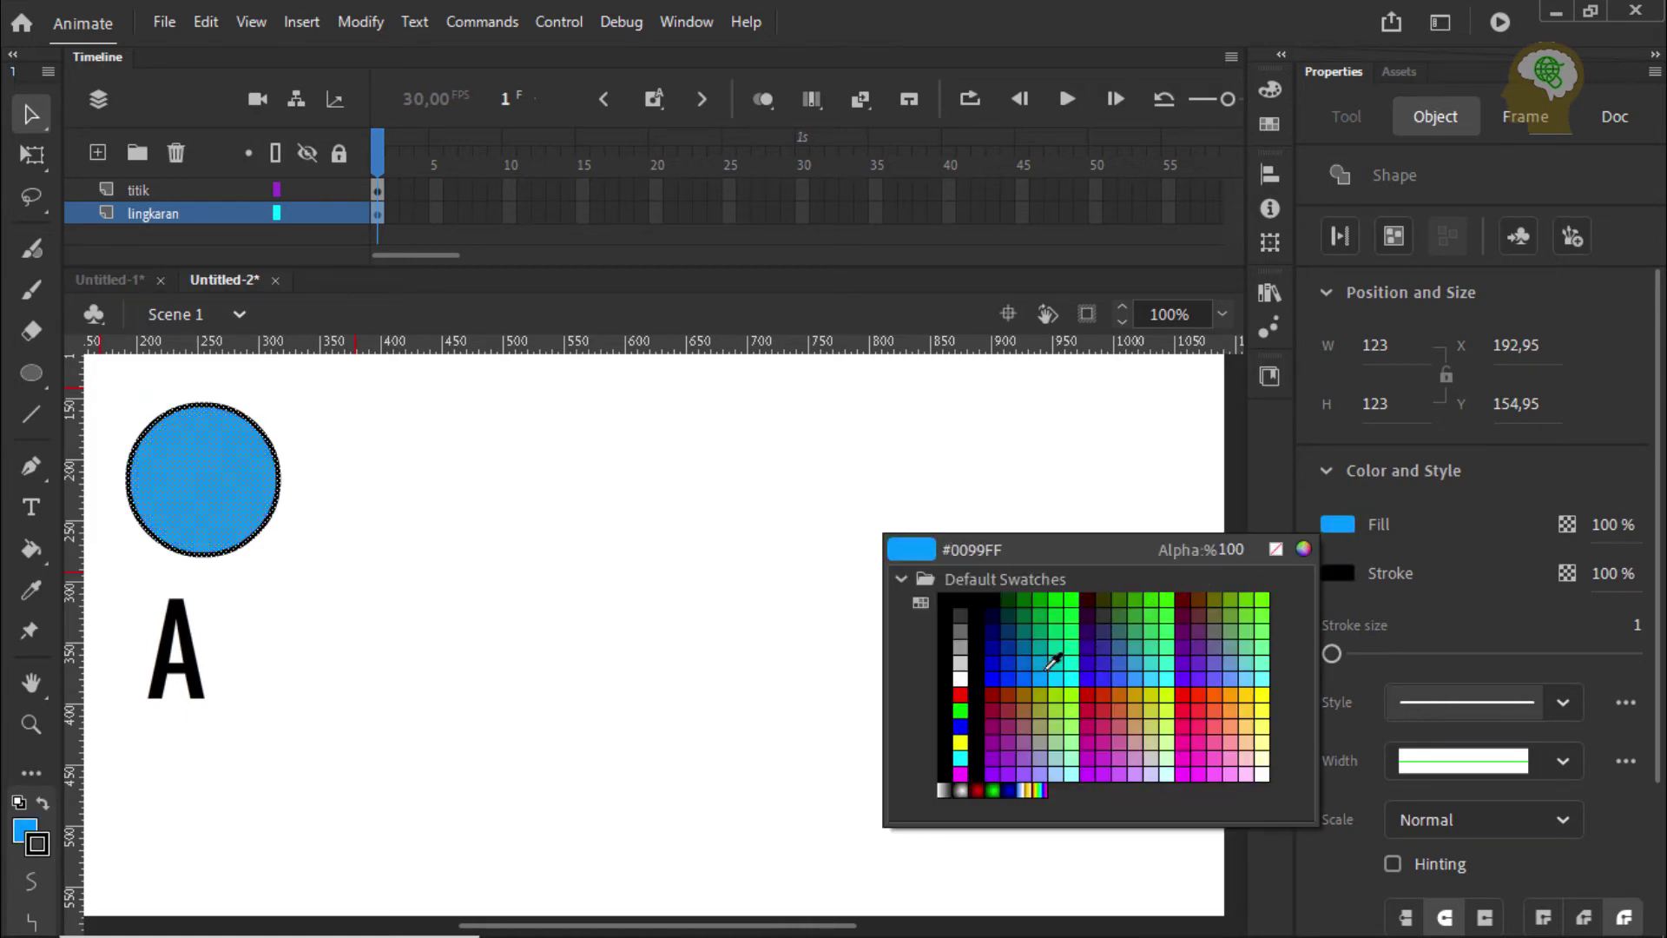
{"action": "left_click", "coordinate": [1070, 601]}
{"action": "left_click", "coordinate": [315, 525]}
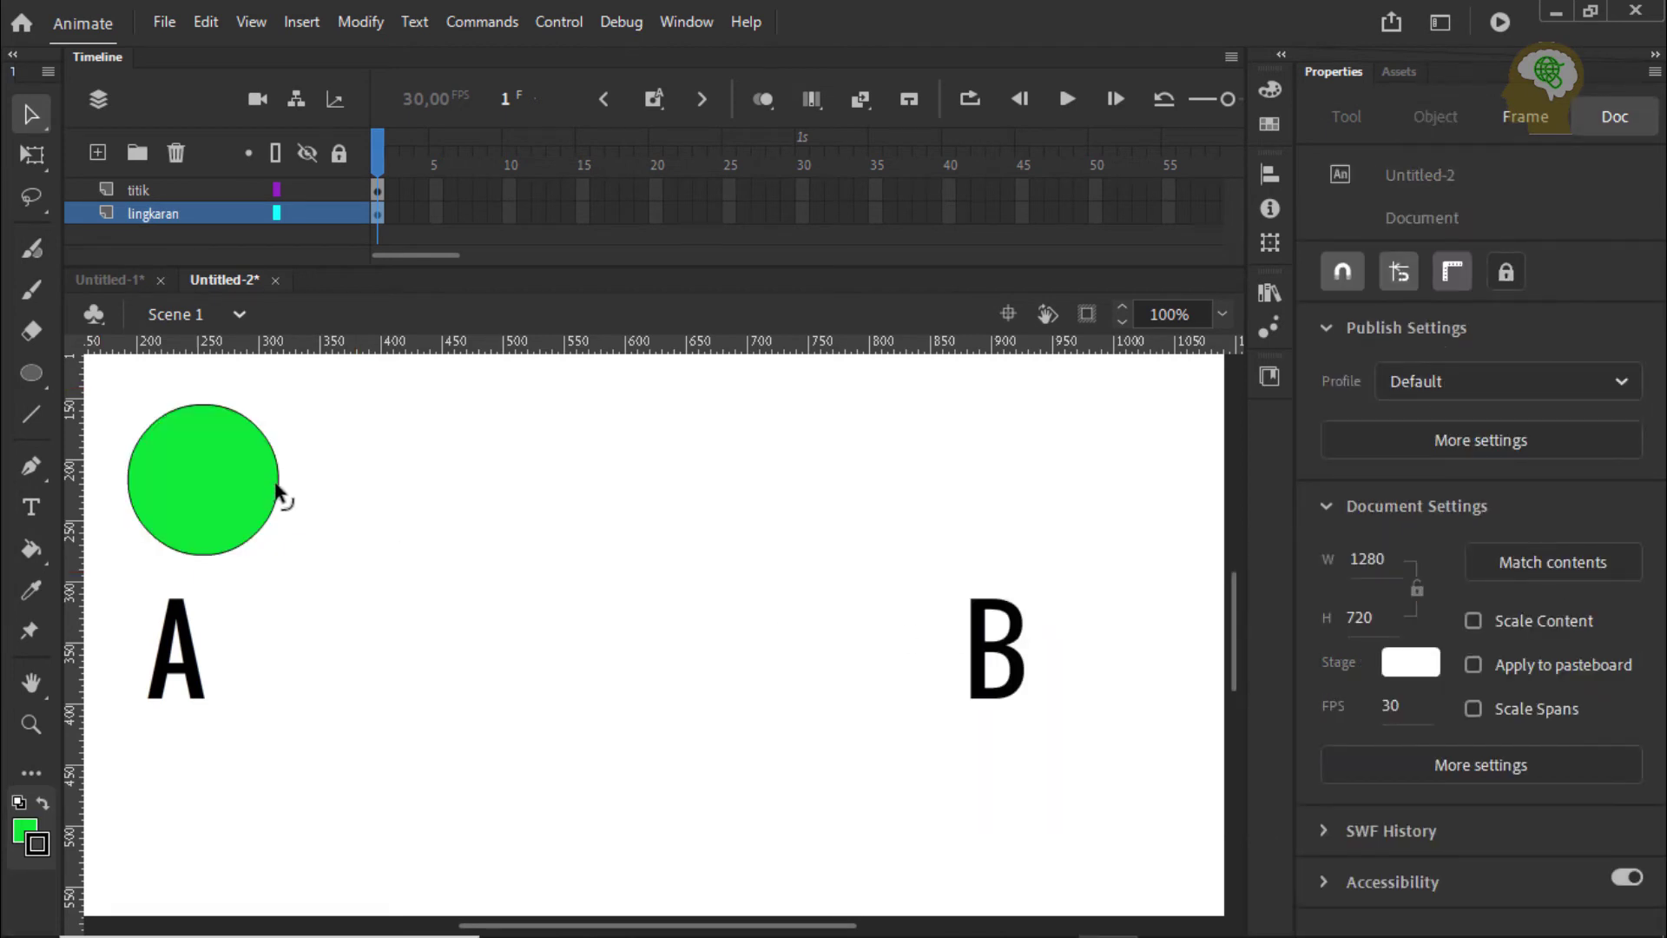
Delete the black outline around the green circle and select the circle's fill.
{"action": "left_click", "coordinate": [278, 493]}
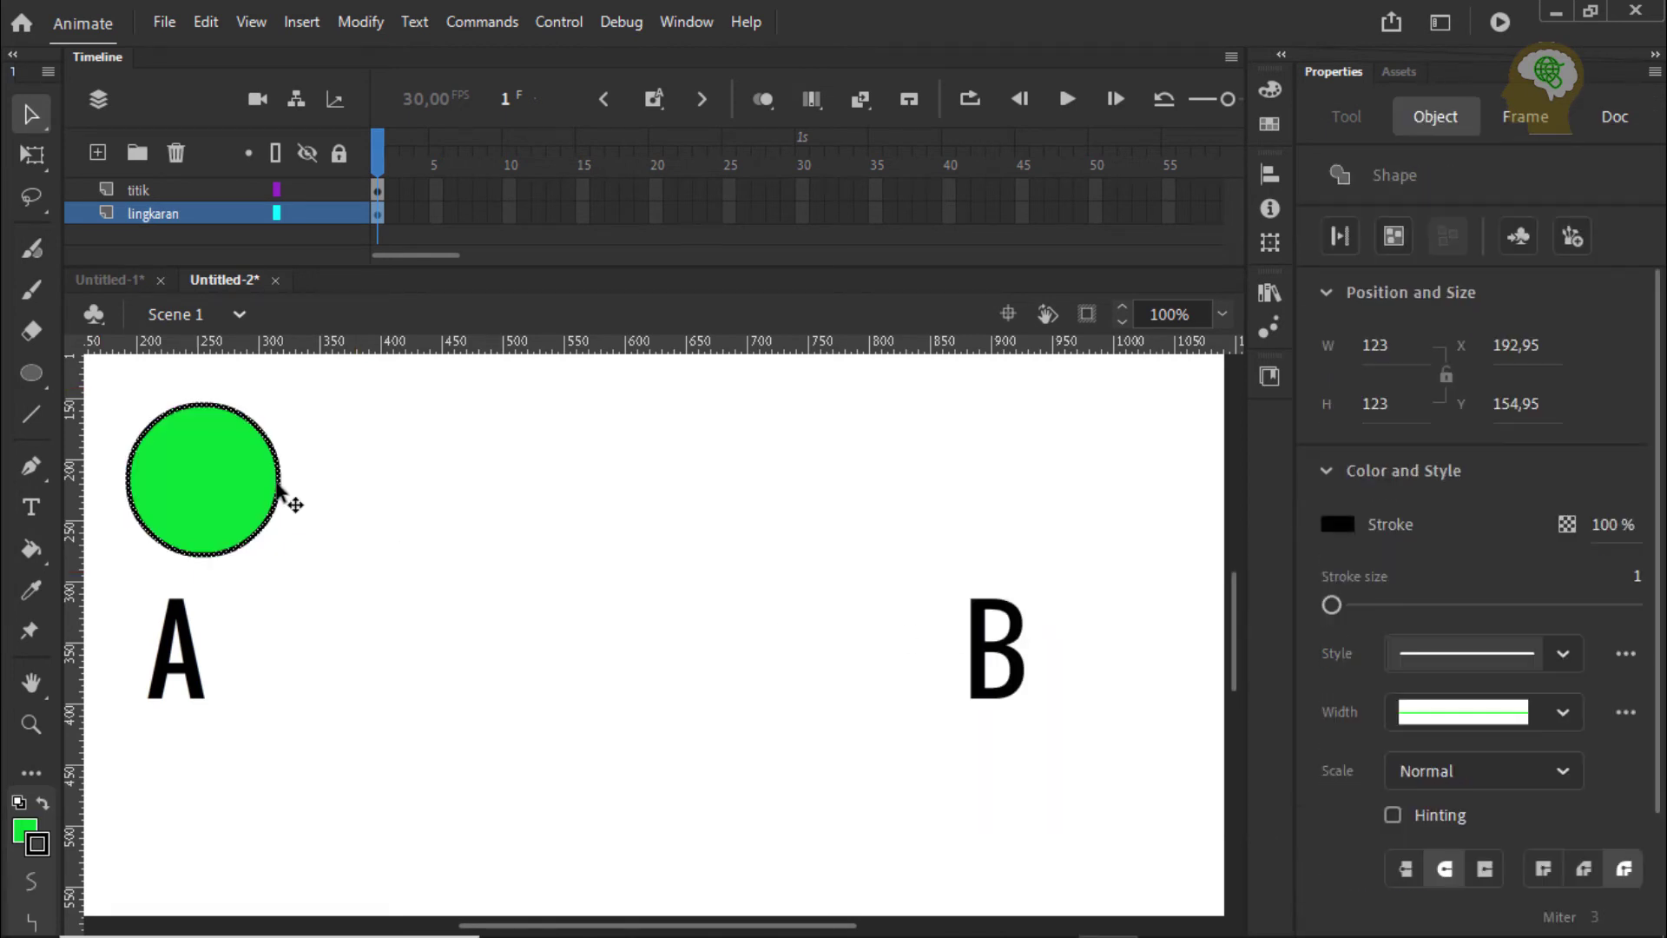
{"action": "left_click", "coordinate": [315, 520]}
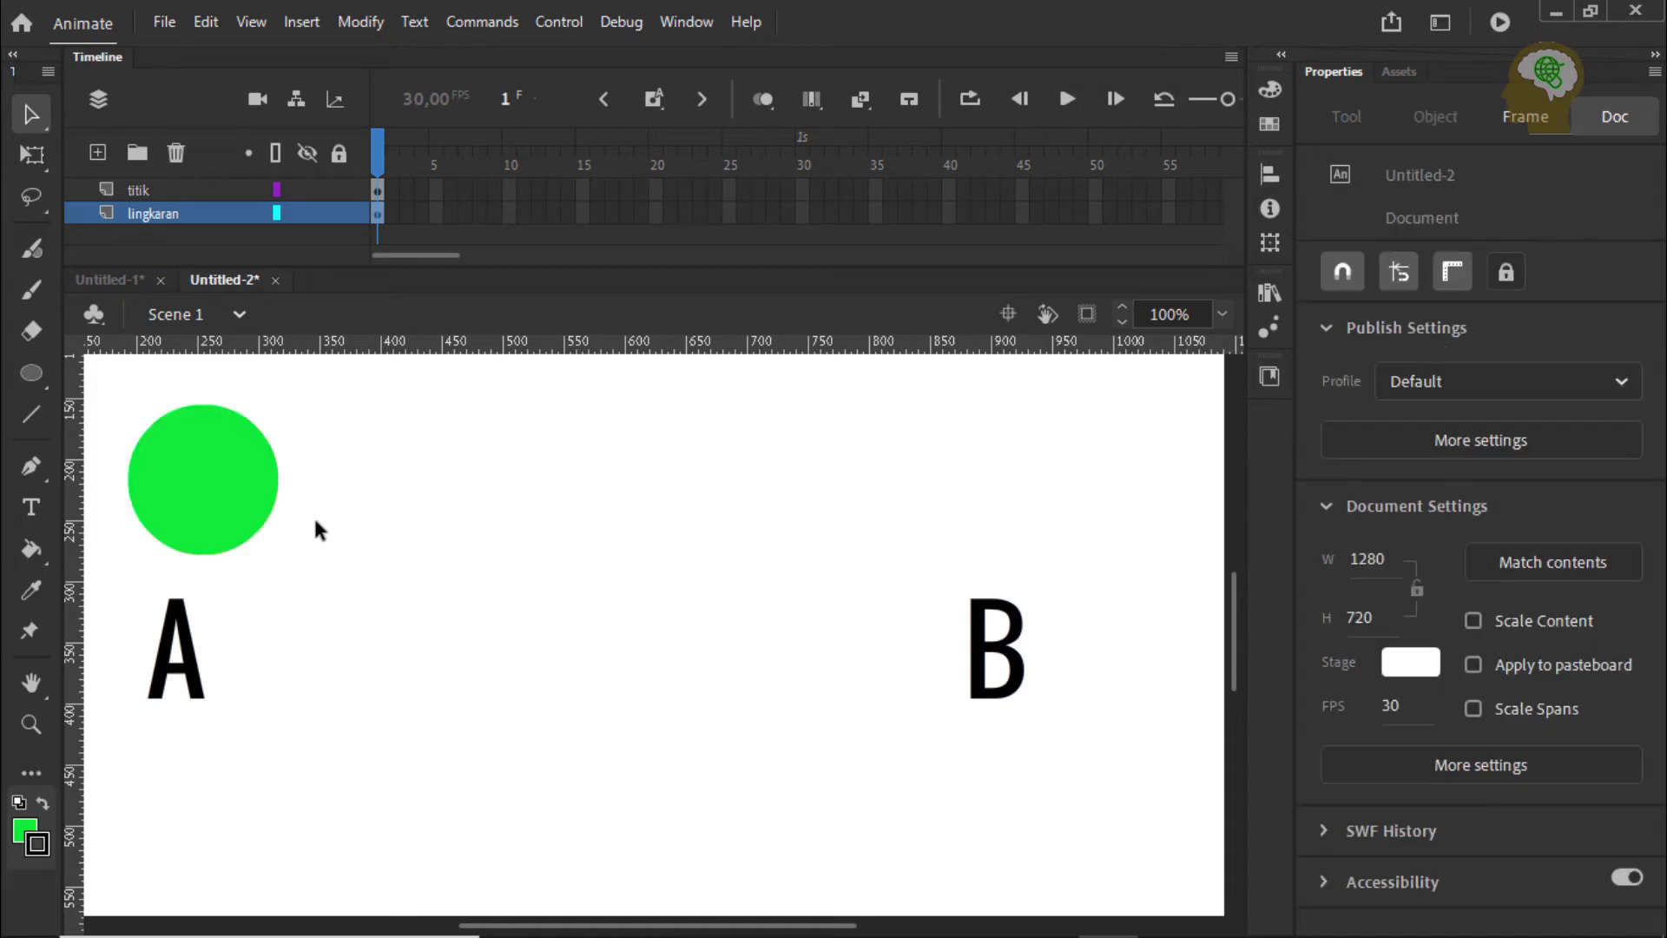
{"action": "left_click", "coordinate": [221, 488]}
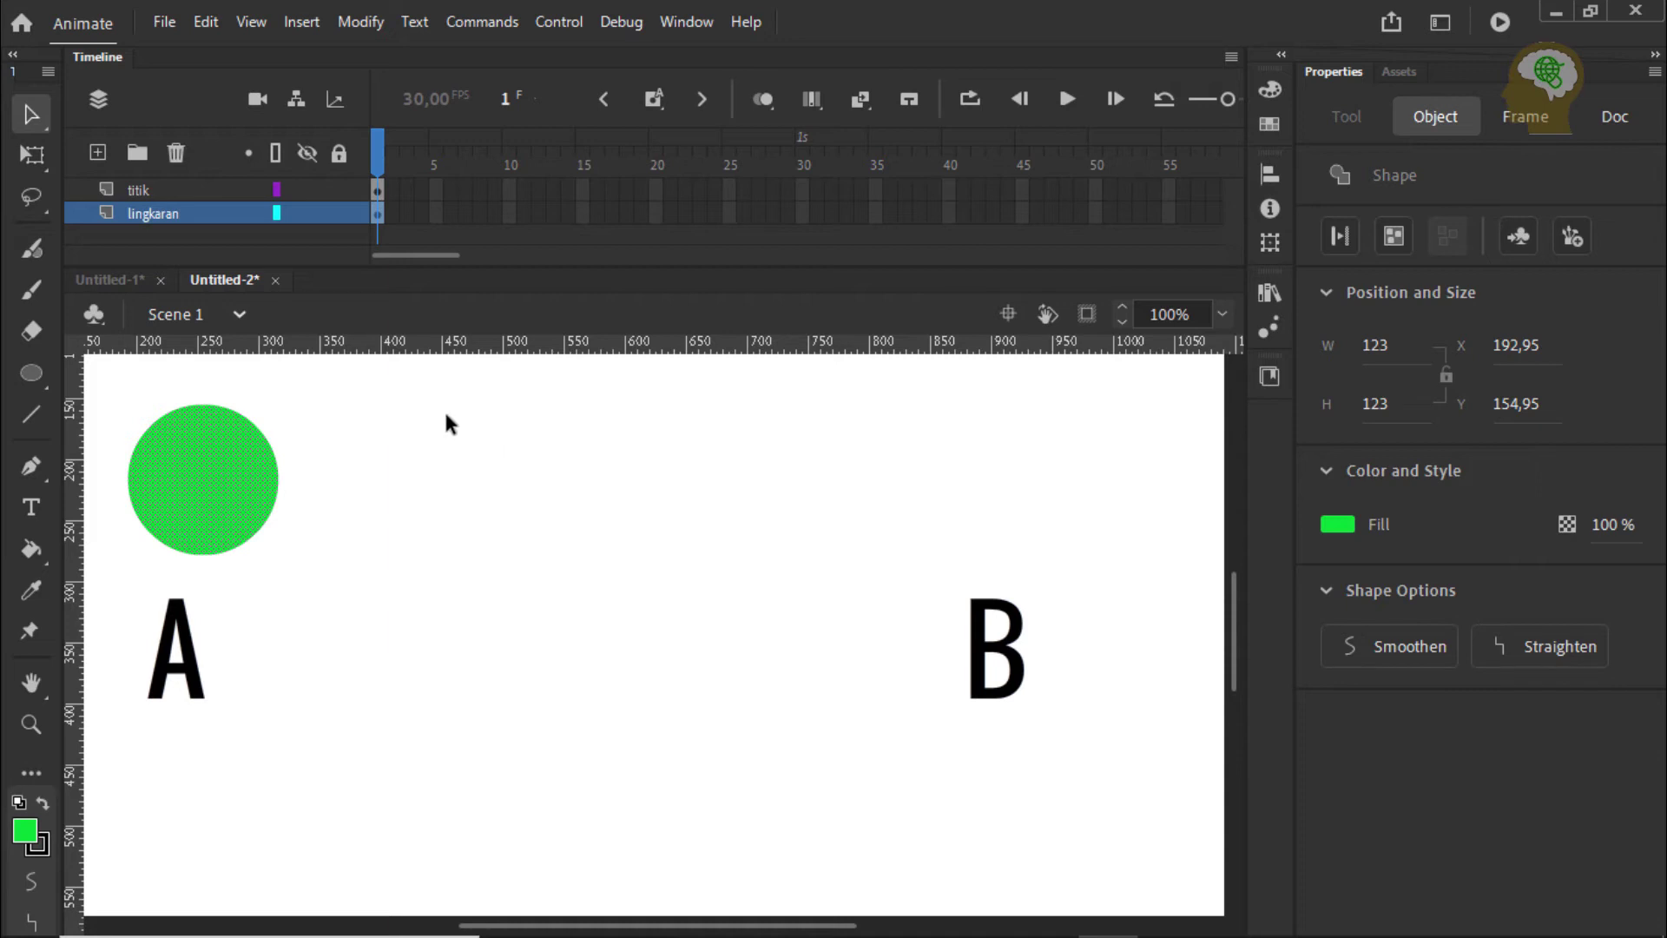
Add the static text "motion tween" near the top of the stage on the titik layer.
{"action": "scroll", "coordinate": [744, 519], "scroll_direction": "up", "scroll_amount": 3}
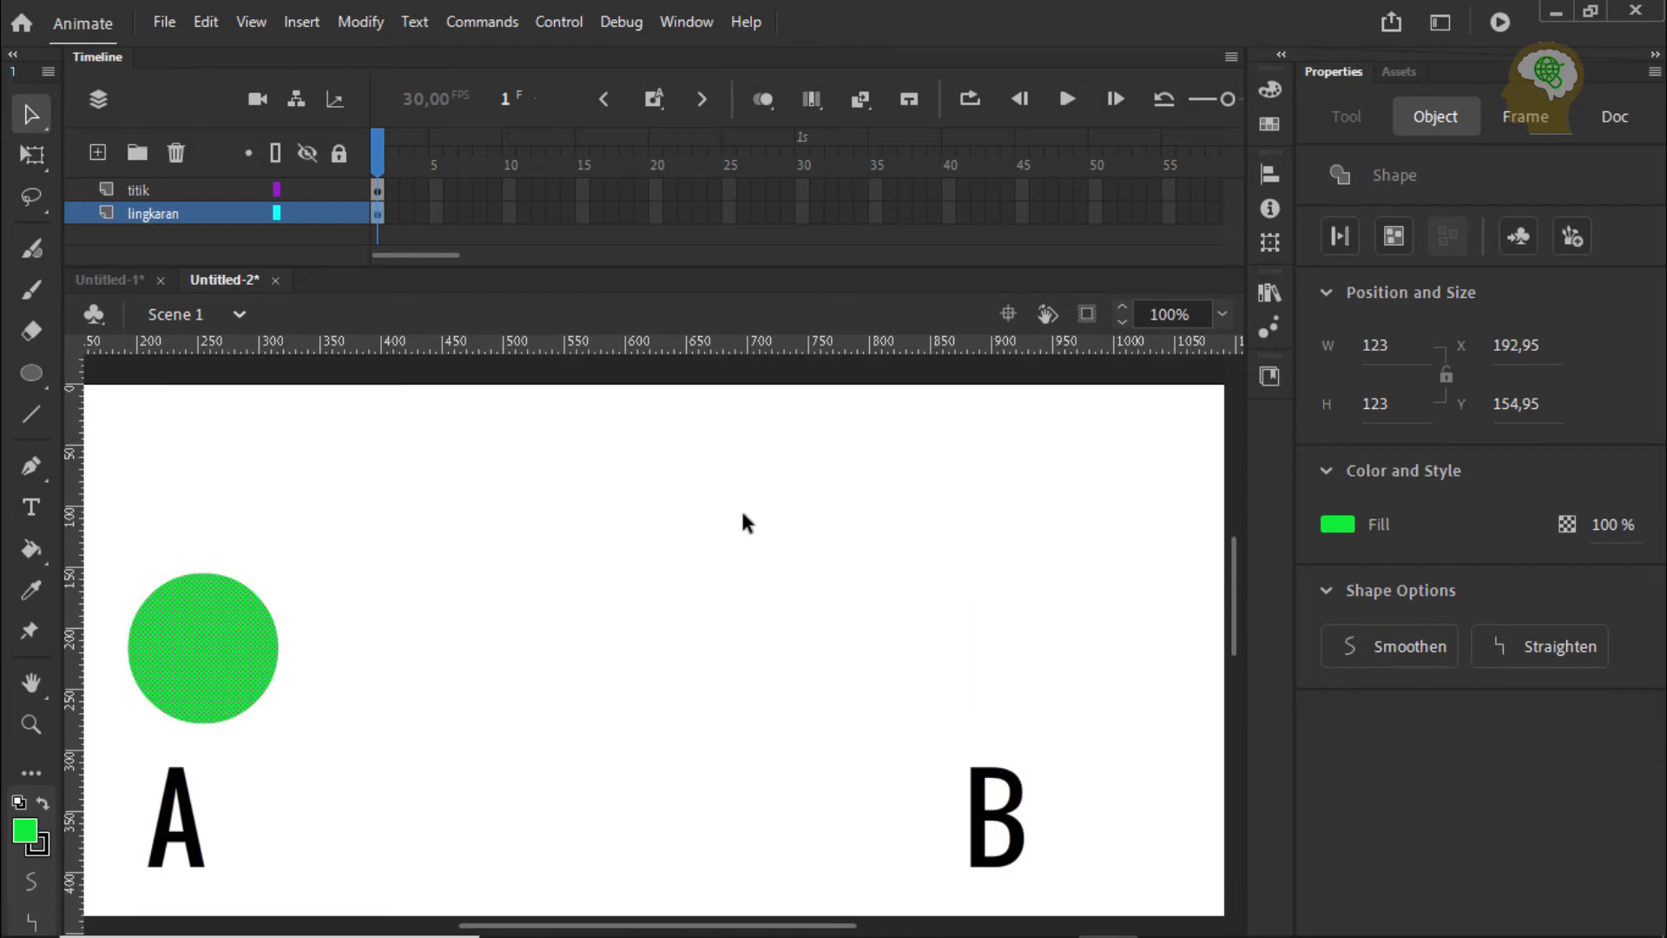
{"action": "left_click", "coordinate": [154, 195]}
{"action": "left_click", "coordinate": [32, 507]}
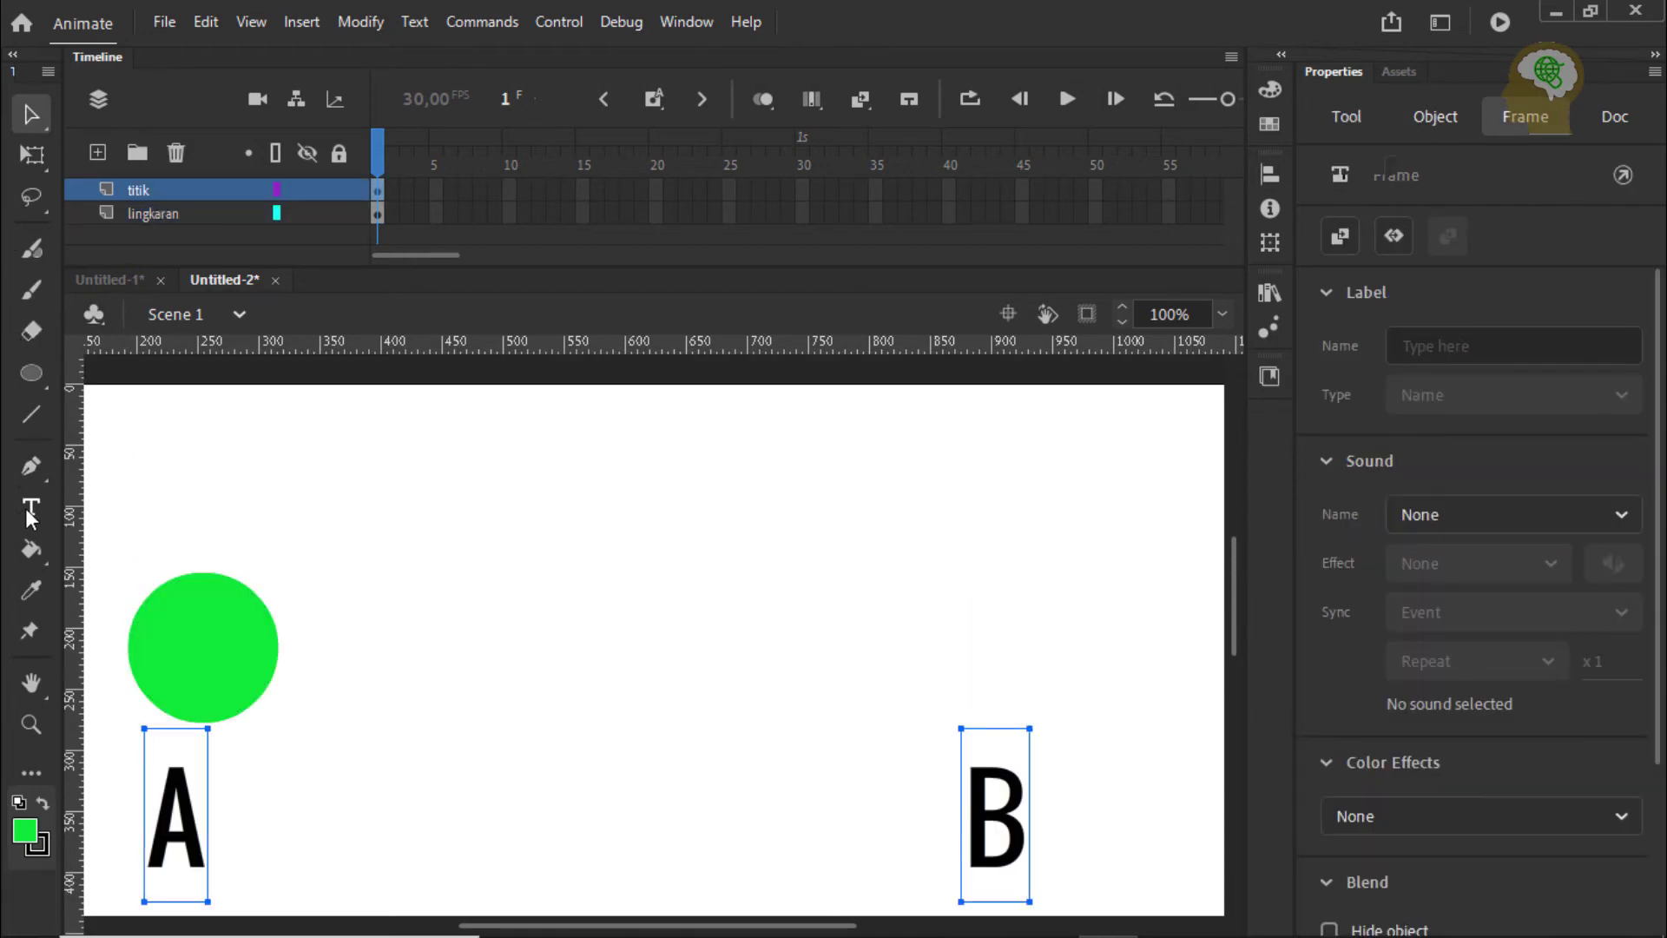
{"action": "left_click", "coordinate": [389, 457]}
{"action": "type", "text": "mot"}
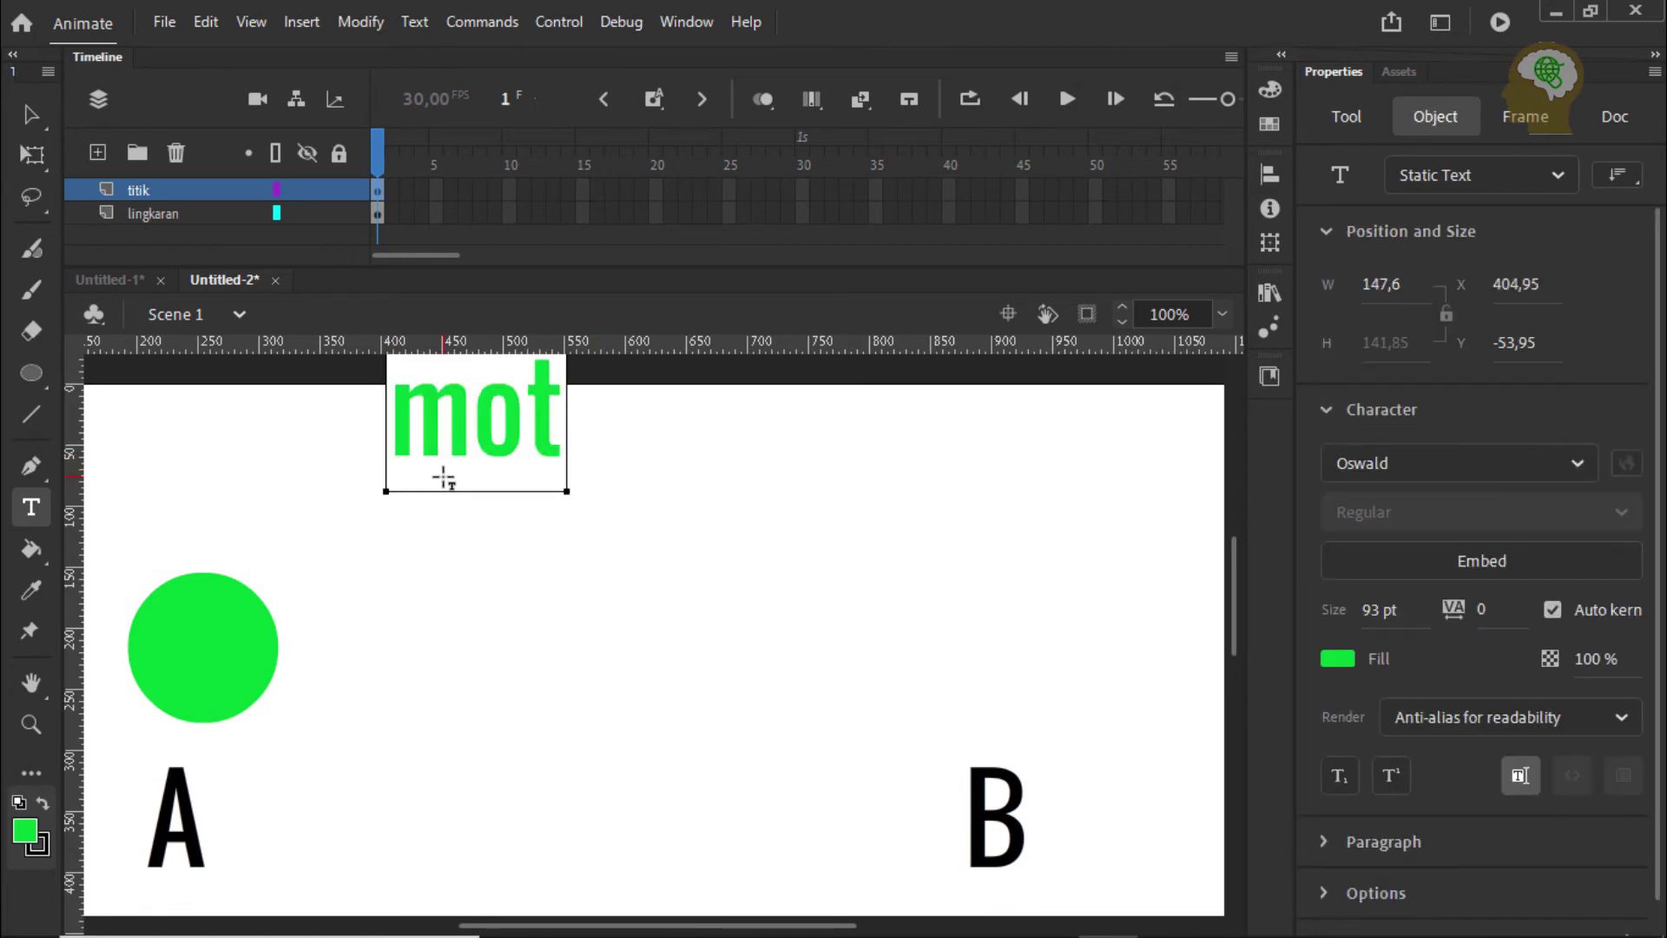
{"action": "type", "text": "ion"}
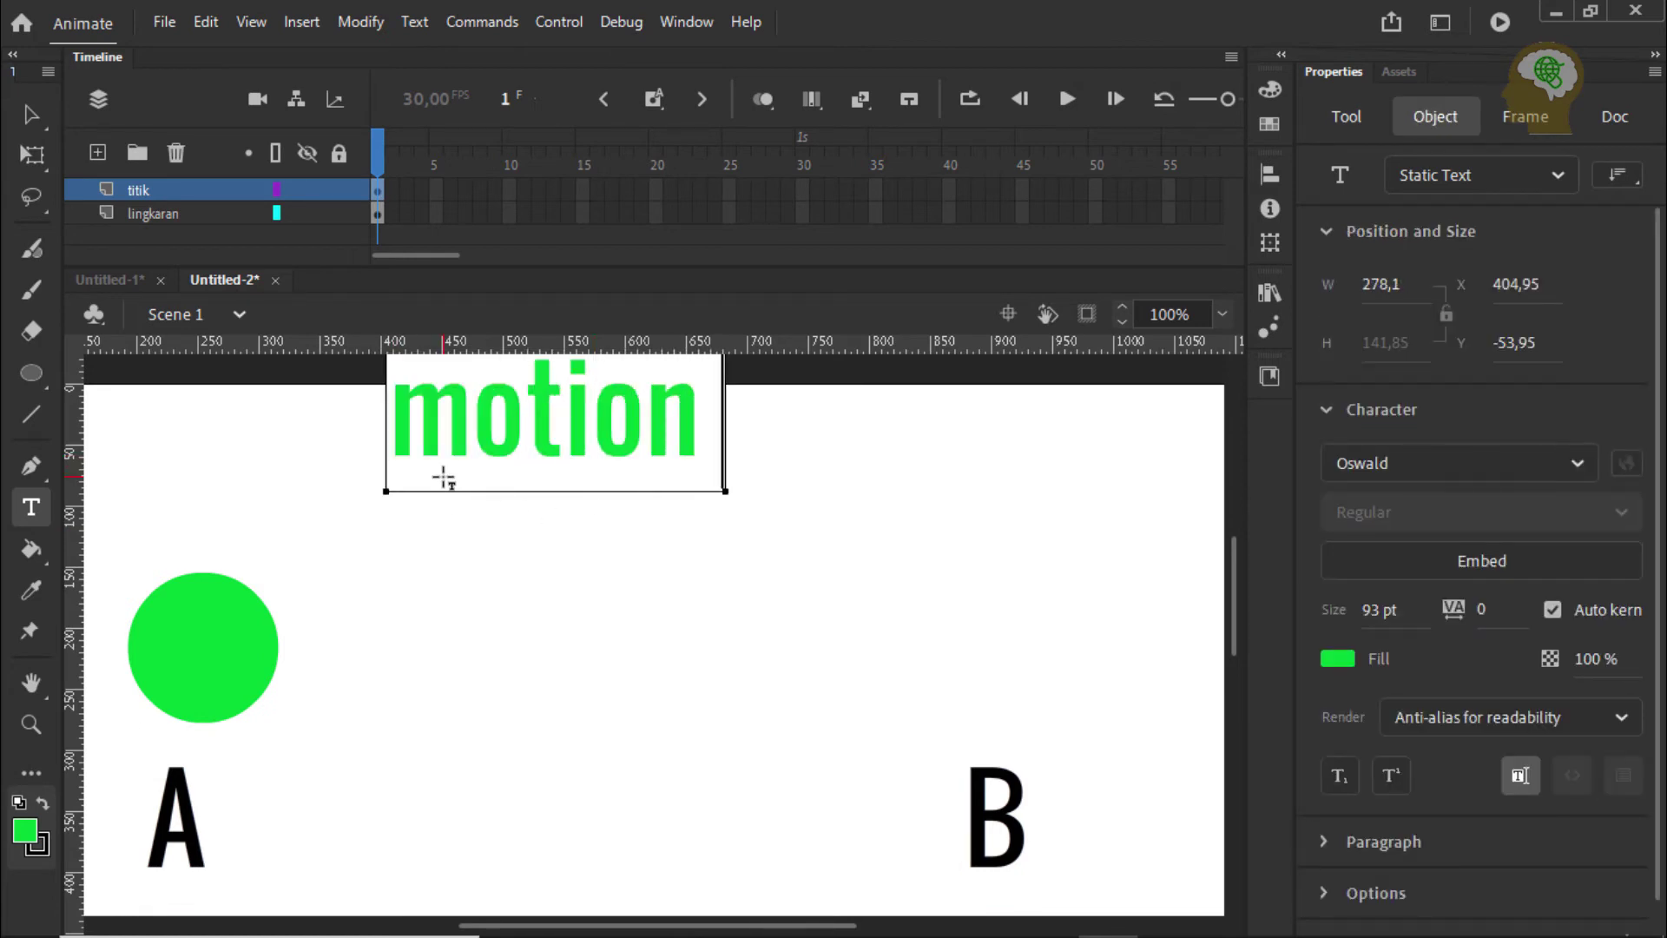
{"action": "type", "text": " tween"}
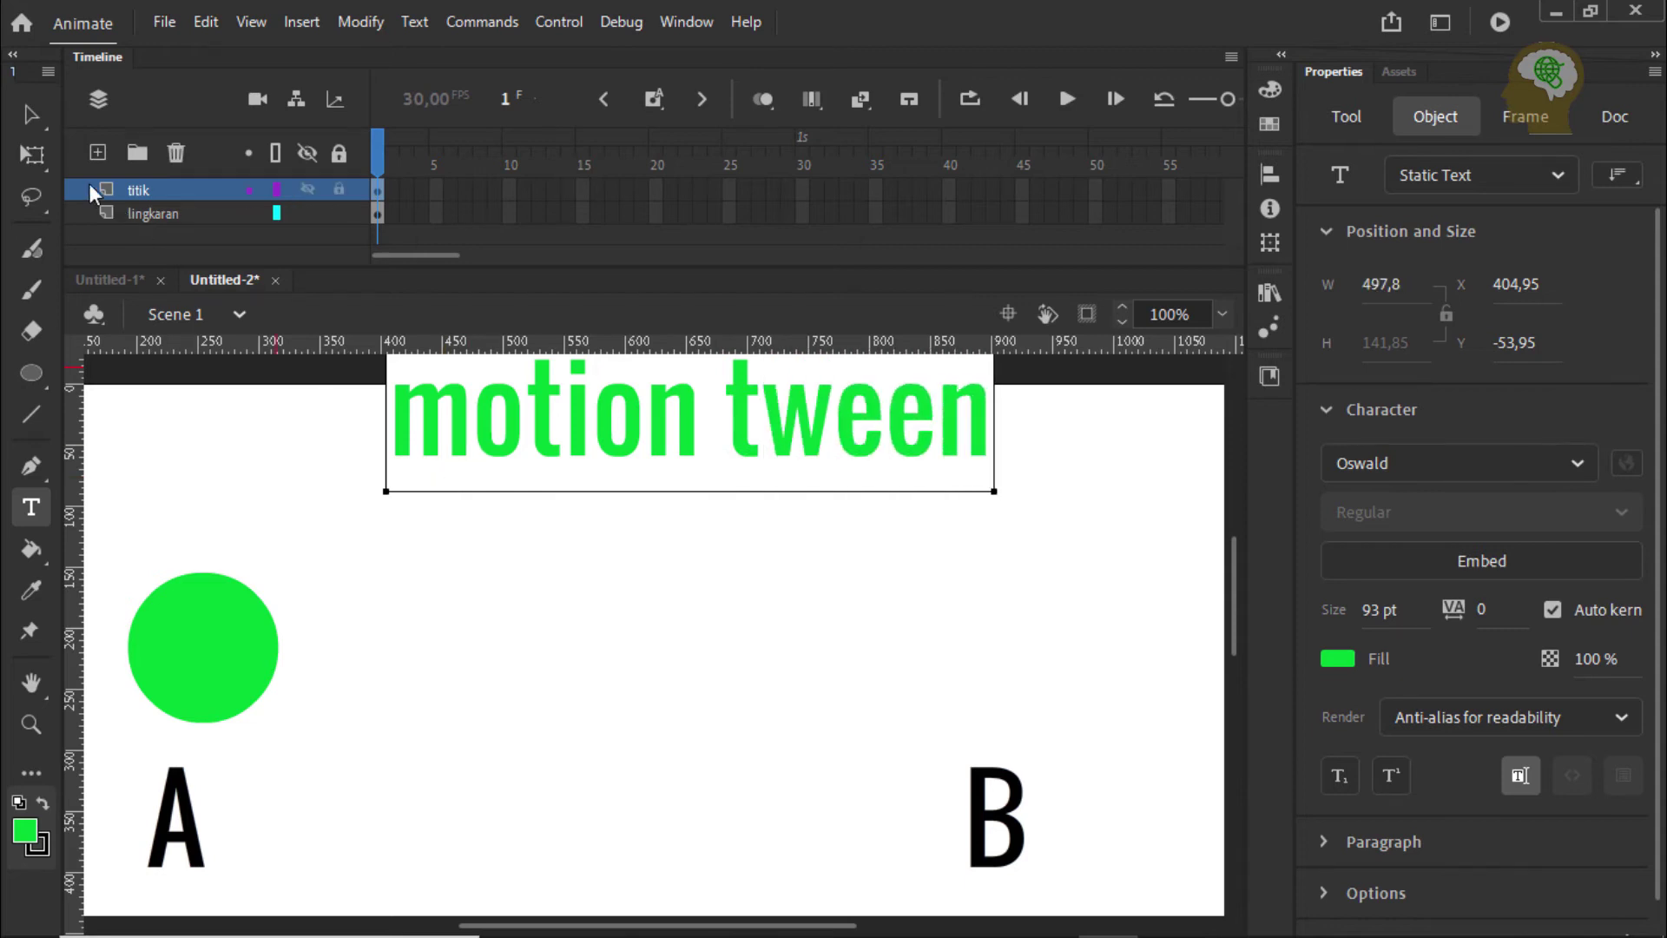
Move the "motion tween" title fully onto the stage, at about X 377, Y -5, and deselect it.
{"action": "left_click", "coordinate": [43, 120]}
{"action": "left_click_drag", "start_coordinate": [532, 391], "coordinate": [503, 477]}
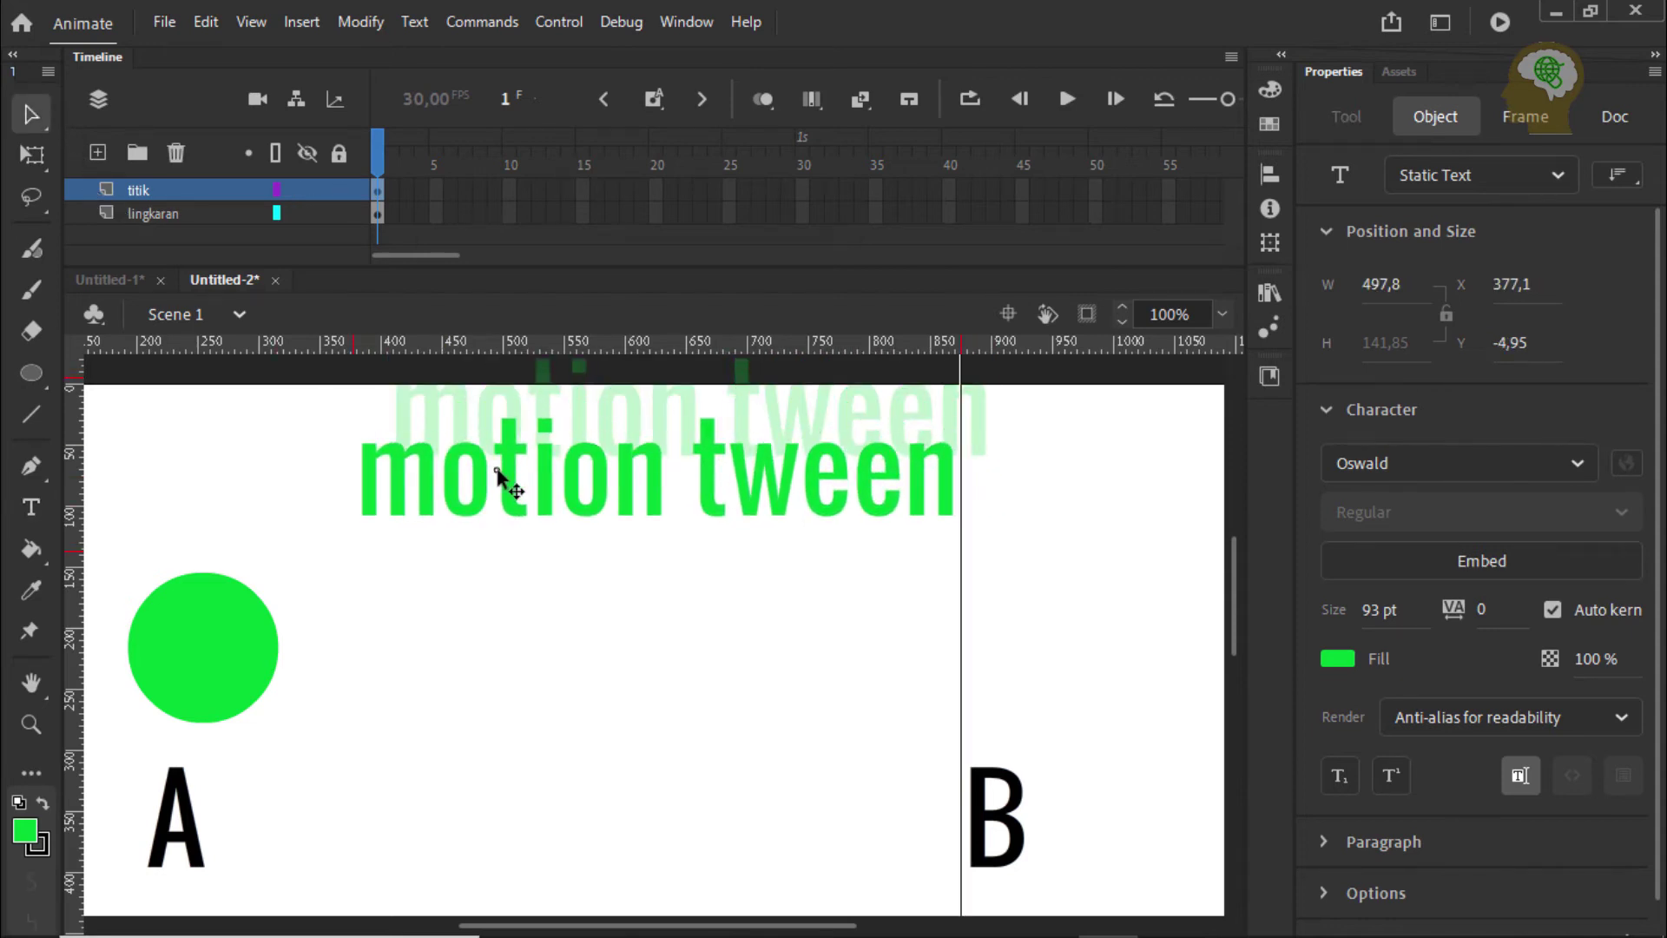
{"action": "left_click", "coordinate": [764, 682]}
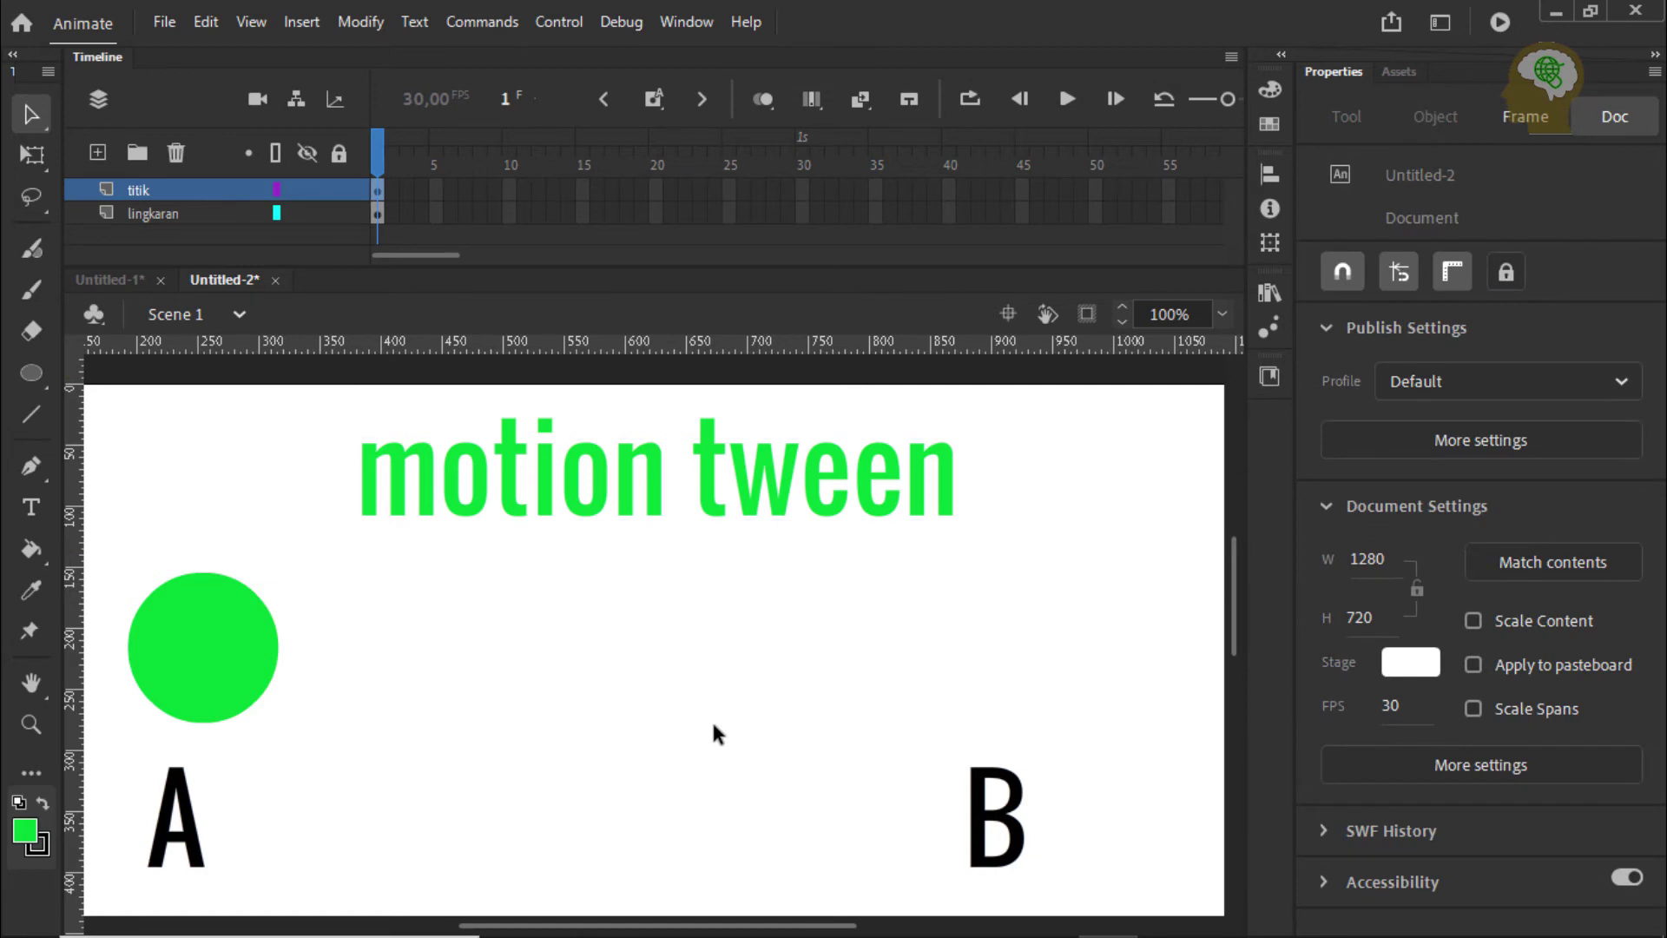
{"action": "left_click", "coordinate": [379, 215]}
{"action": "right_click", "coordinate": [378, 216]}
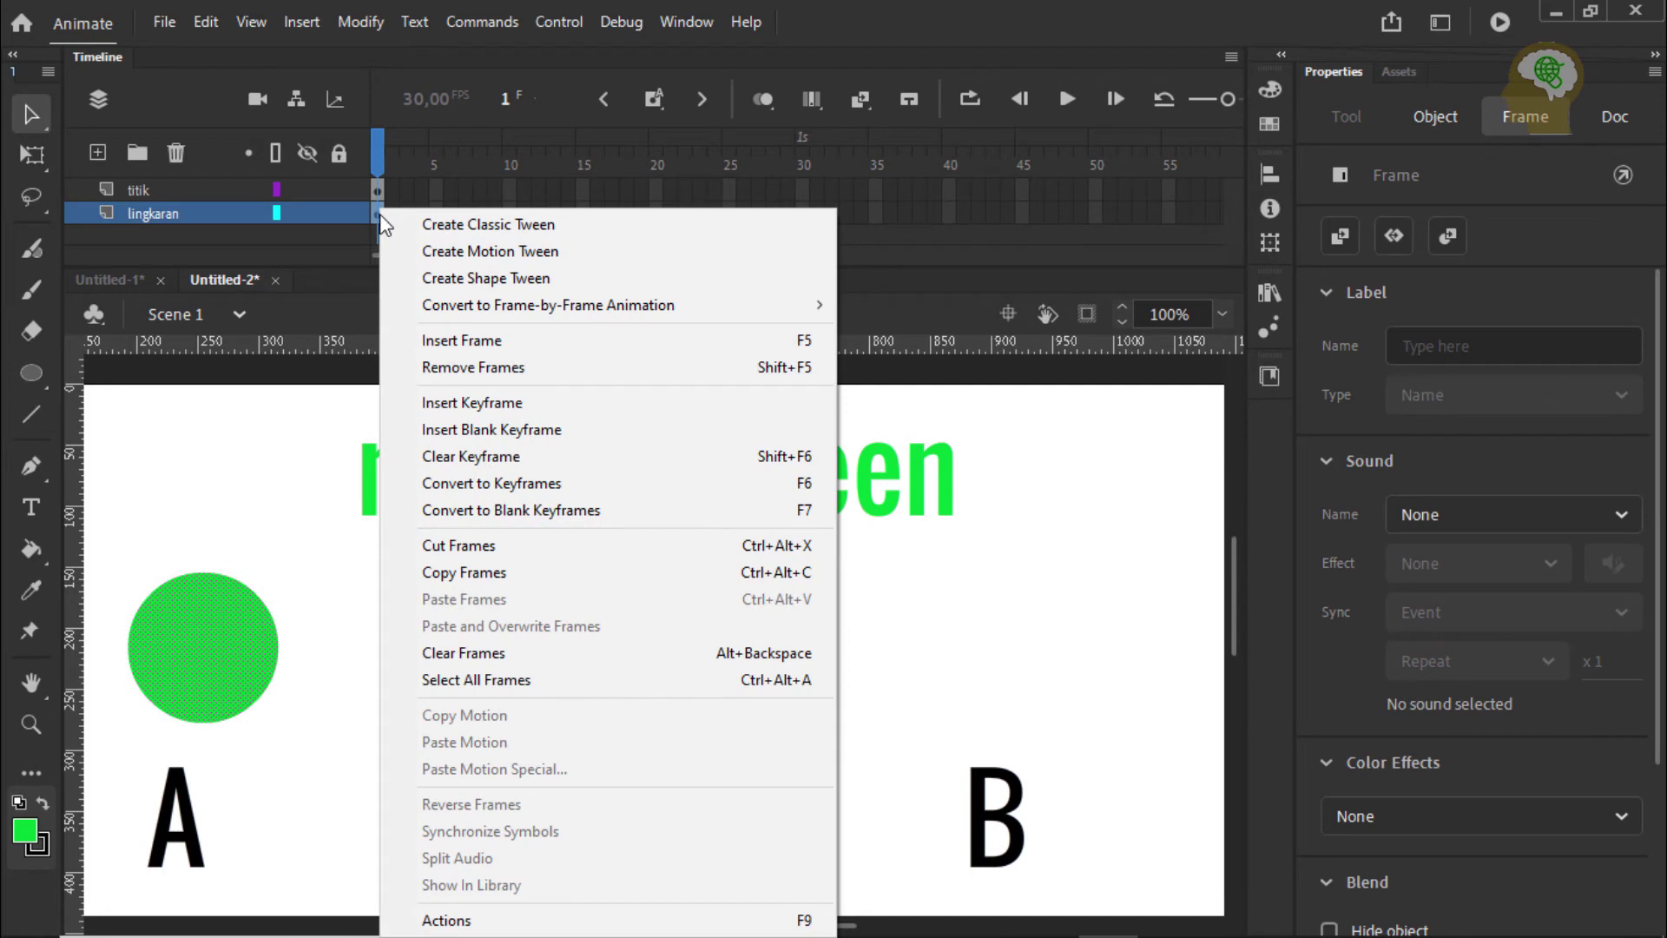
{"action": "left_click", "coordinate": [429, 251]}
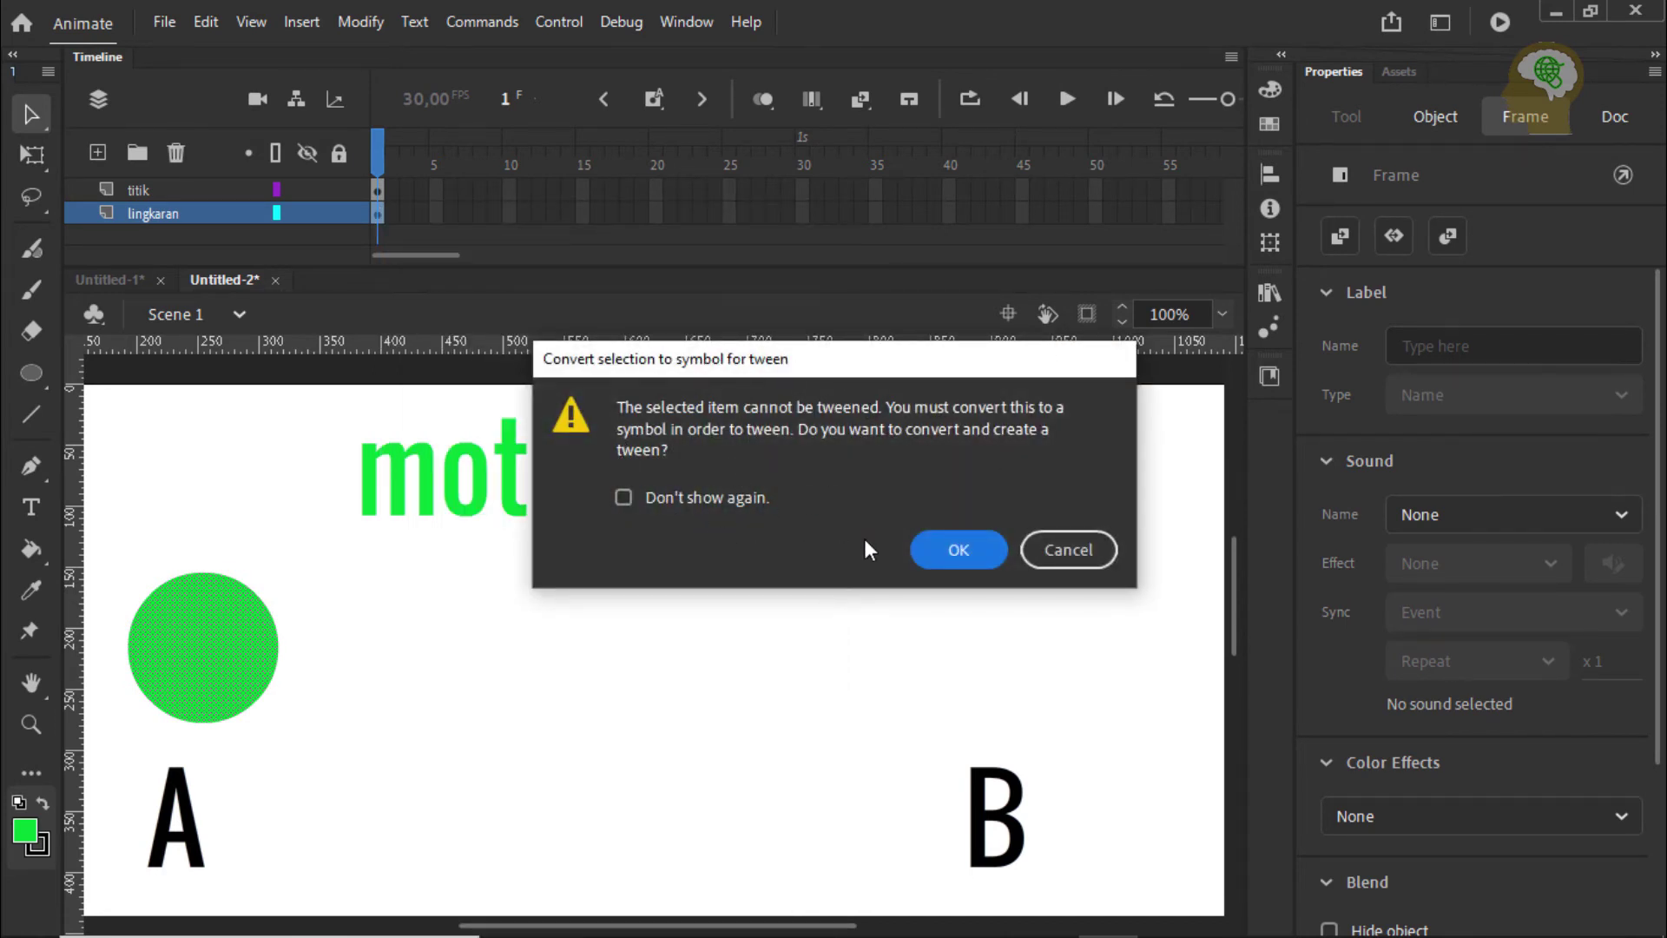
{"action": "left_click", "coordinate": [1068, 550]}
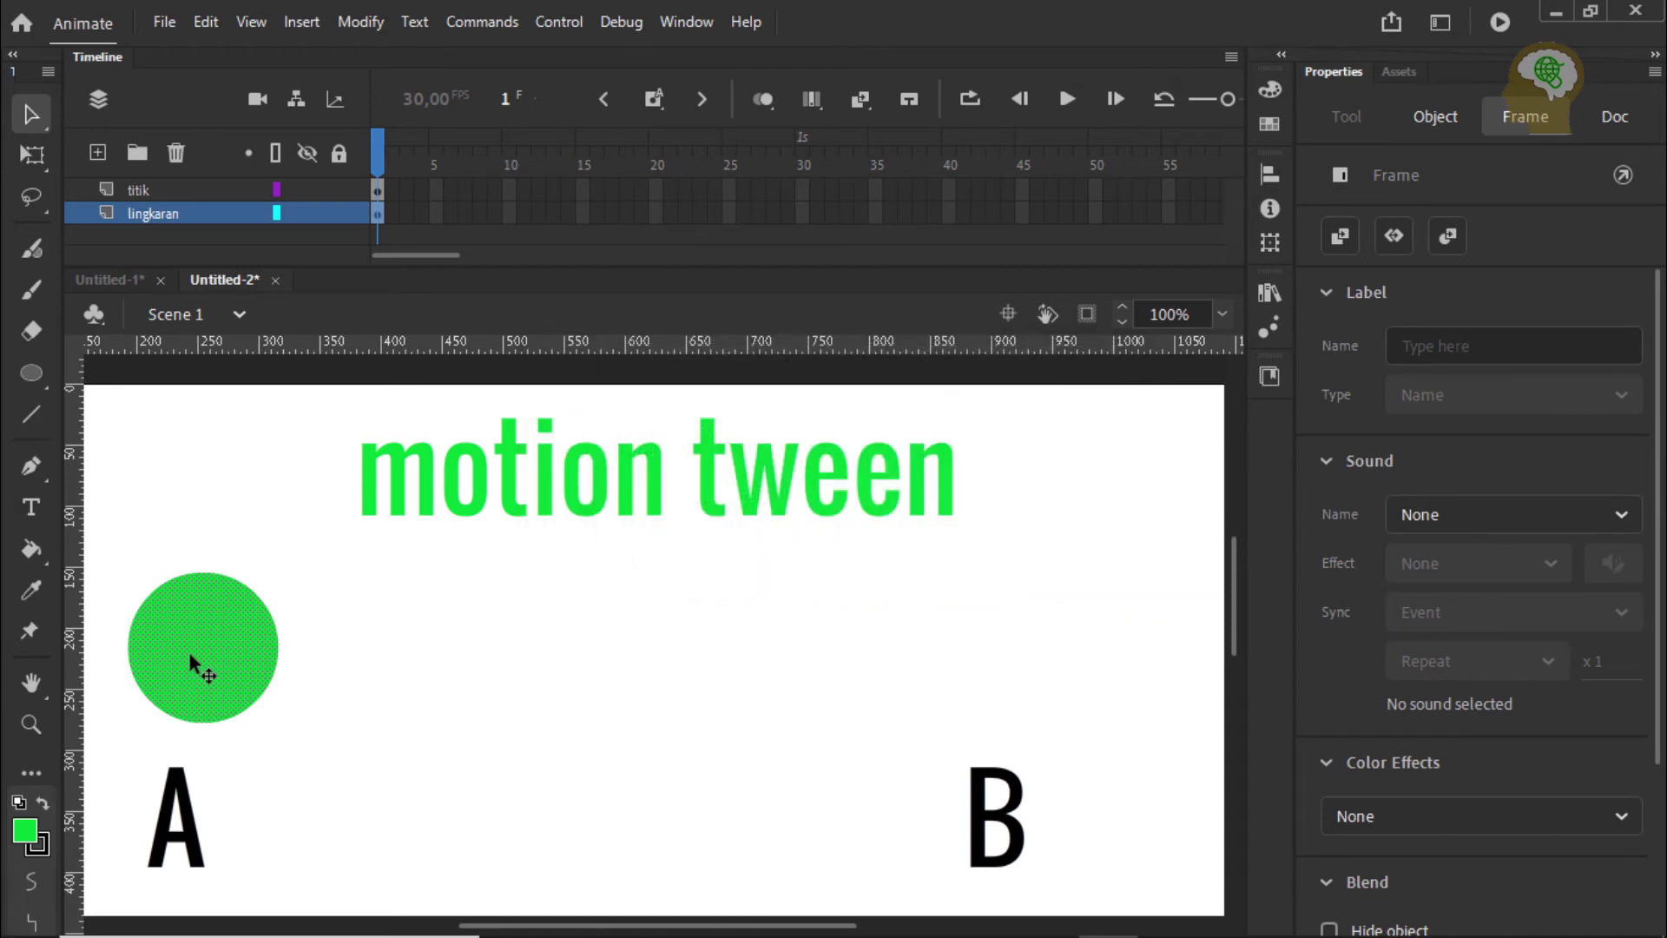
Convert the green circle to a Movie Clip symbol named lingkaran, stored in the library root.
{"action": "right_click", "coordinate": [190, 653]}
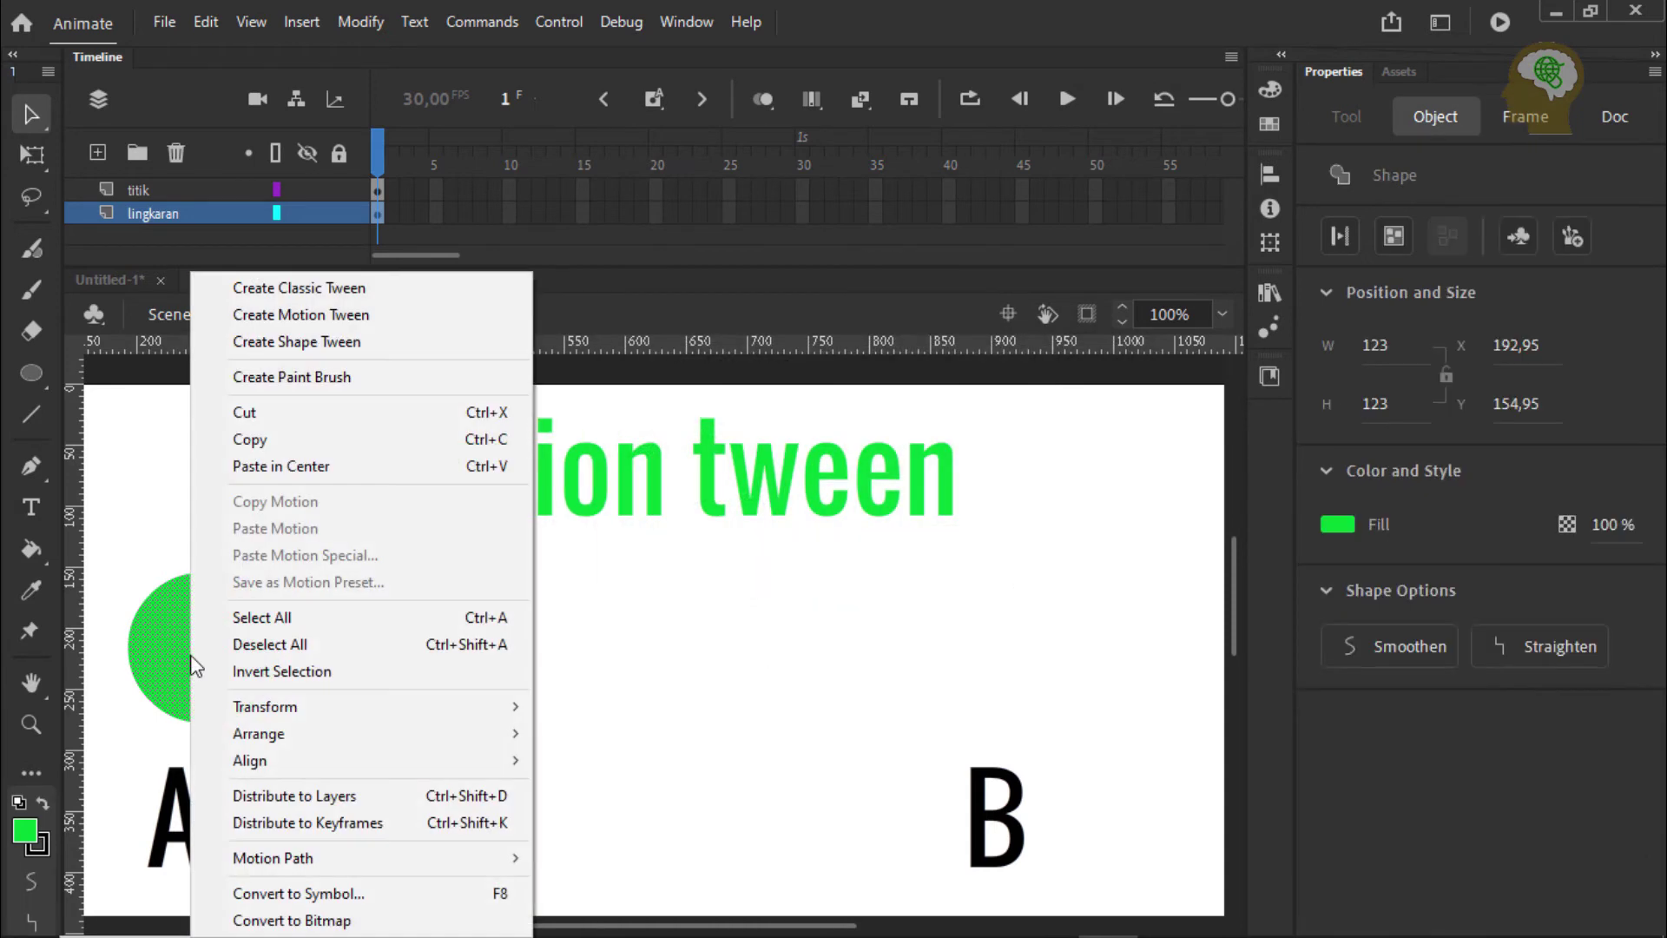
{"action": "left_click", "coordinate": [310, 893]}
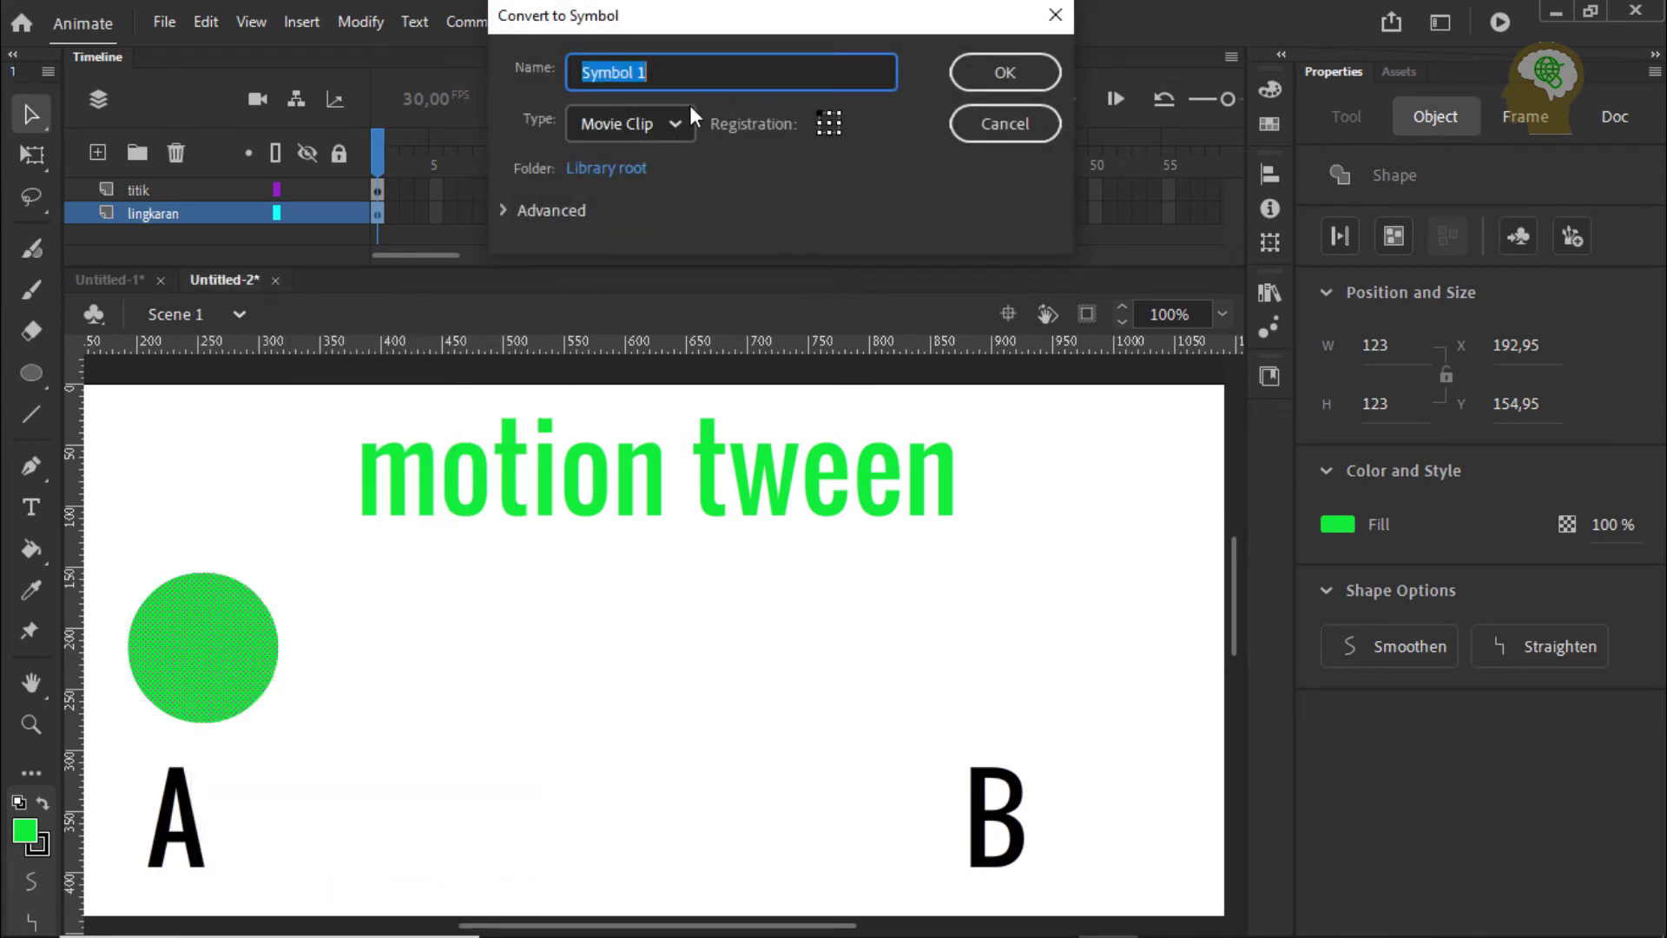
{"action": "type", "text": "lingkaran"}
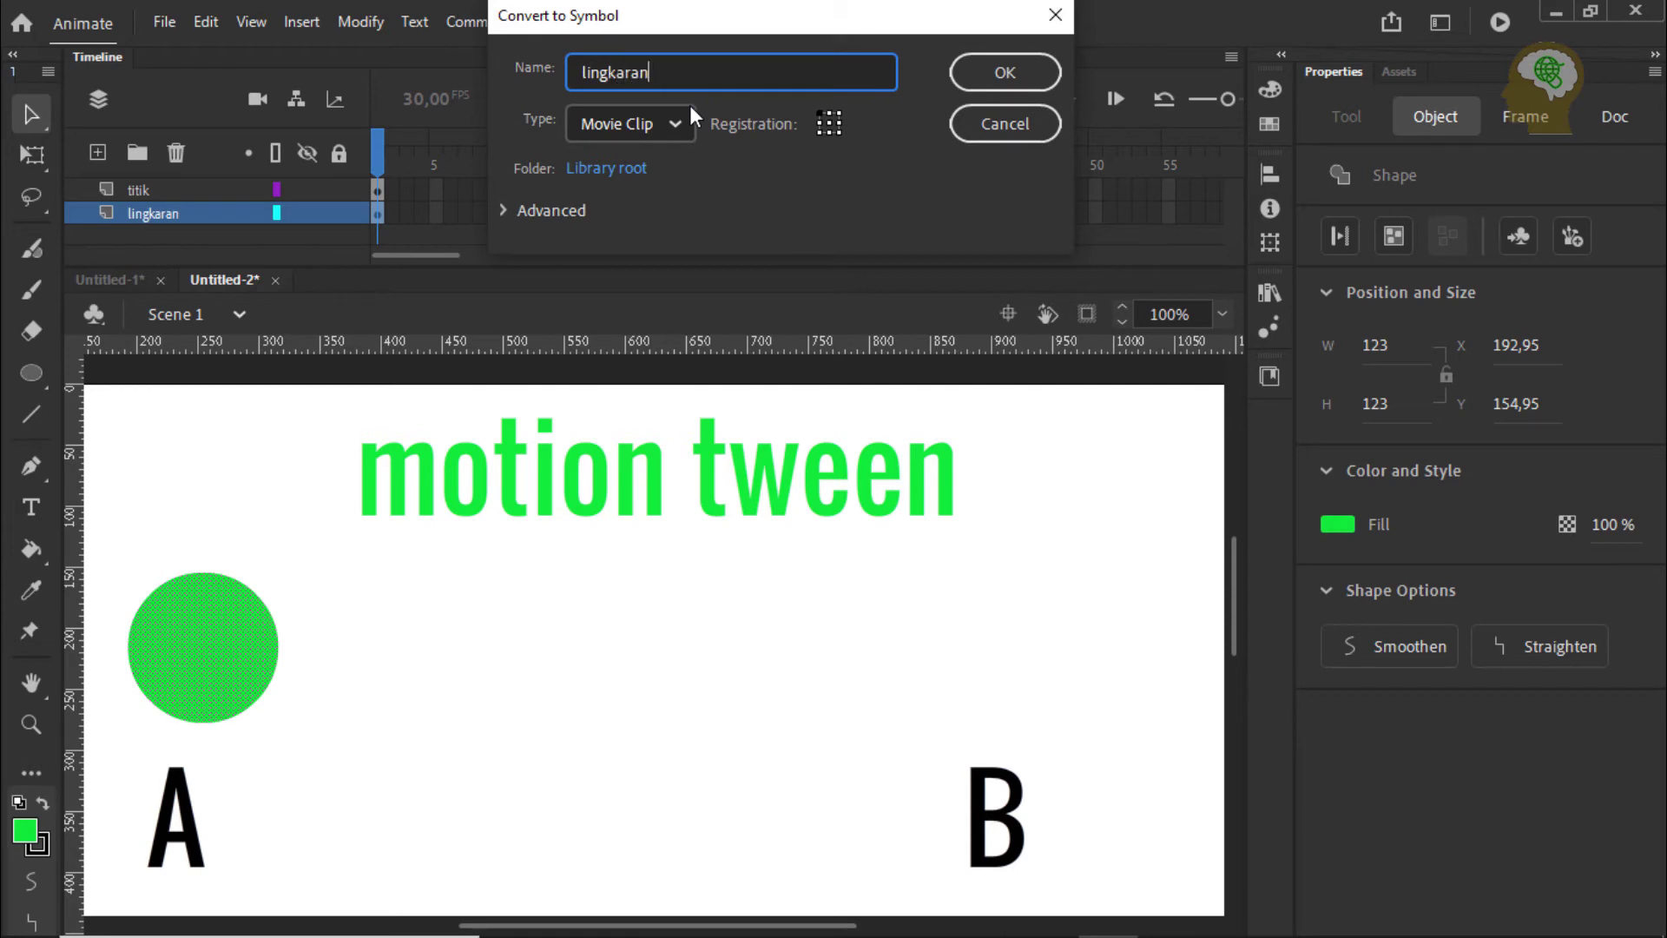
{"action": "left_click", "coordinate": [625, 125]}
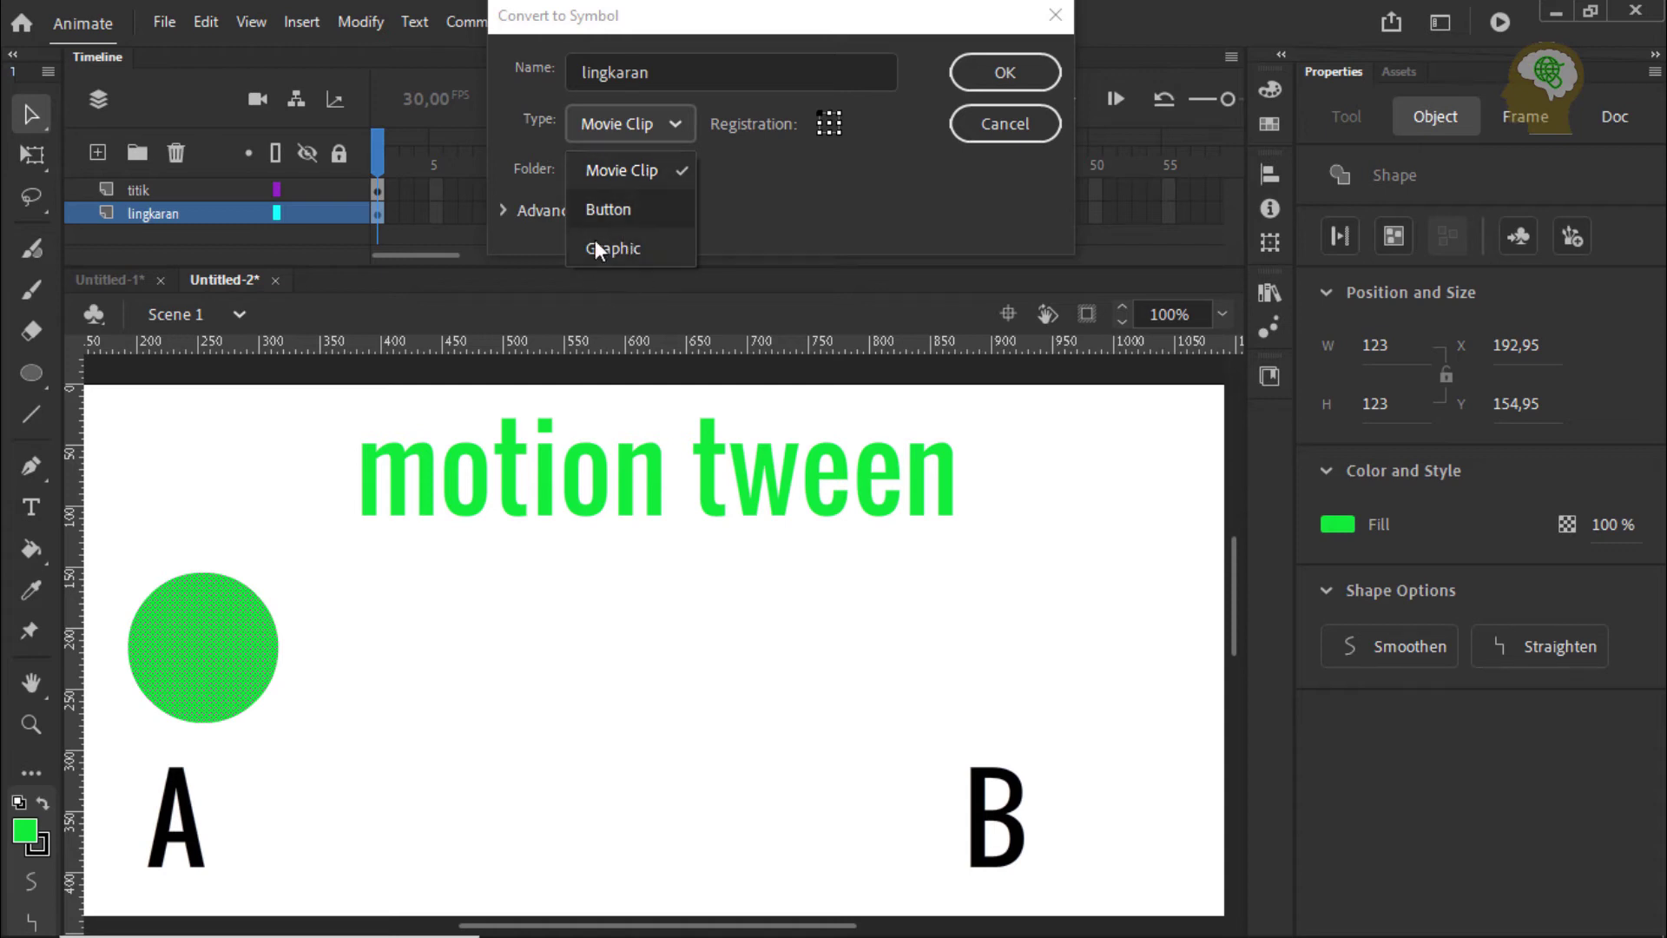
{"action": "left_click", "coordinate": [648, 168]}
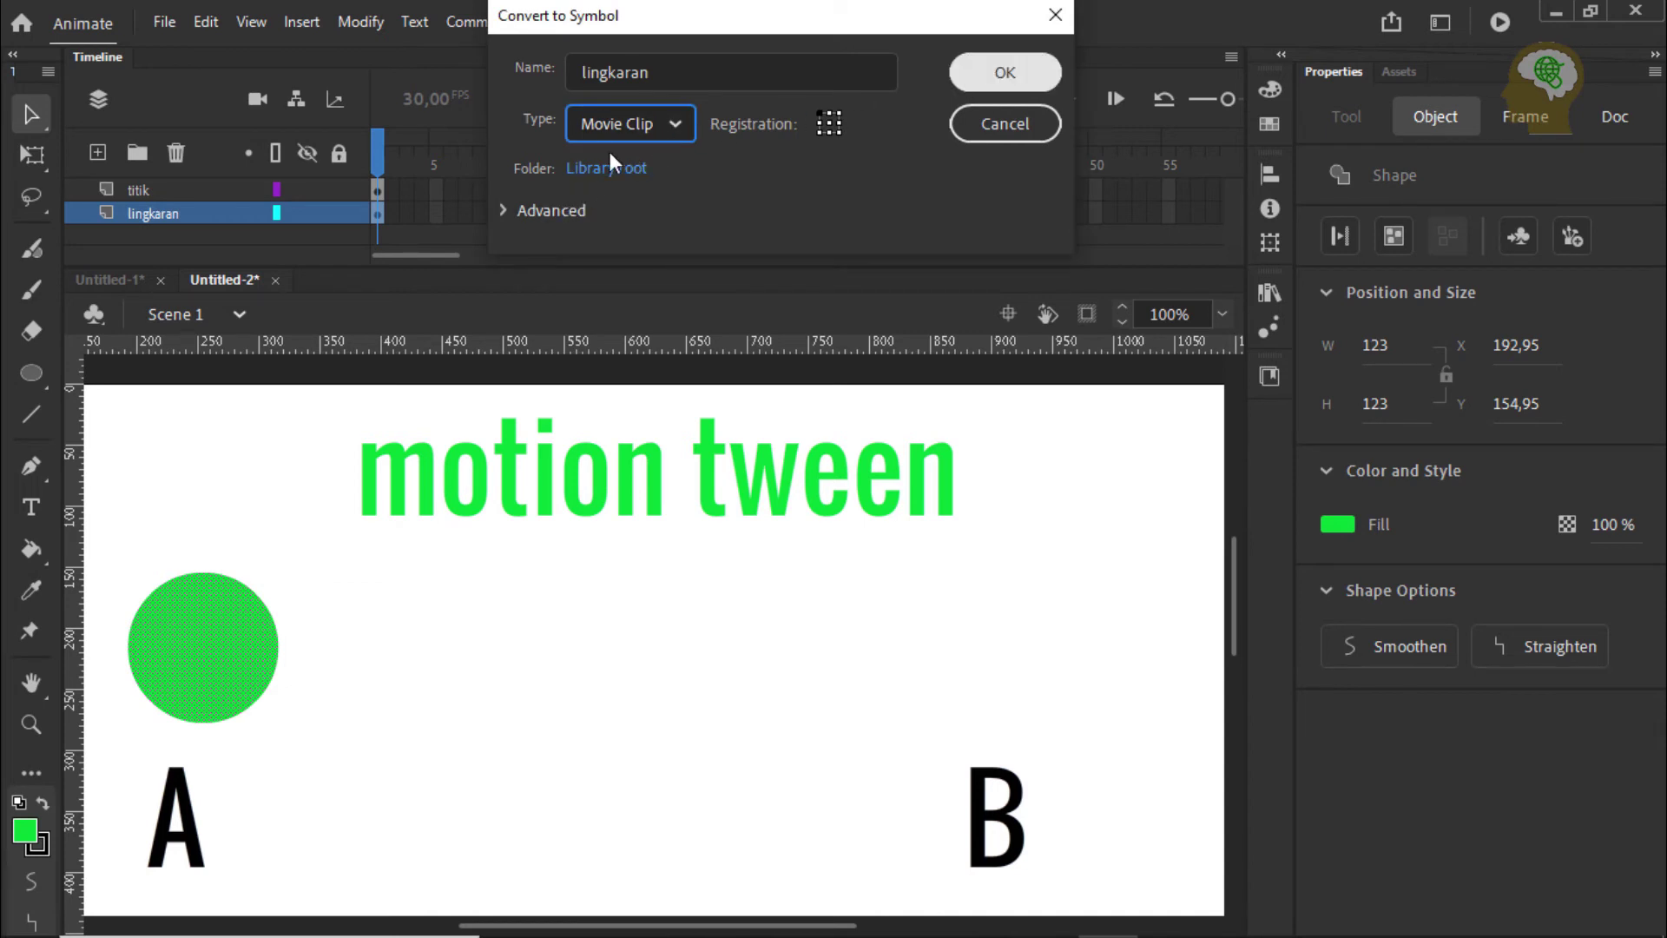
{"action": "left_click", "coordinate": [506, 211]}
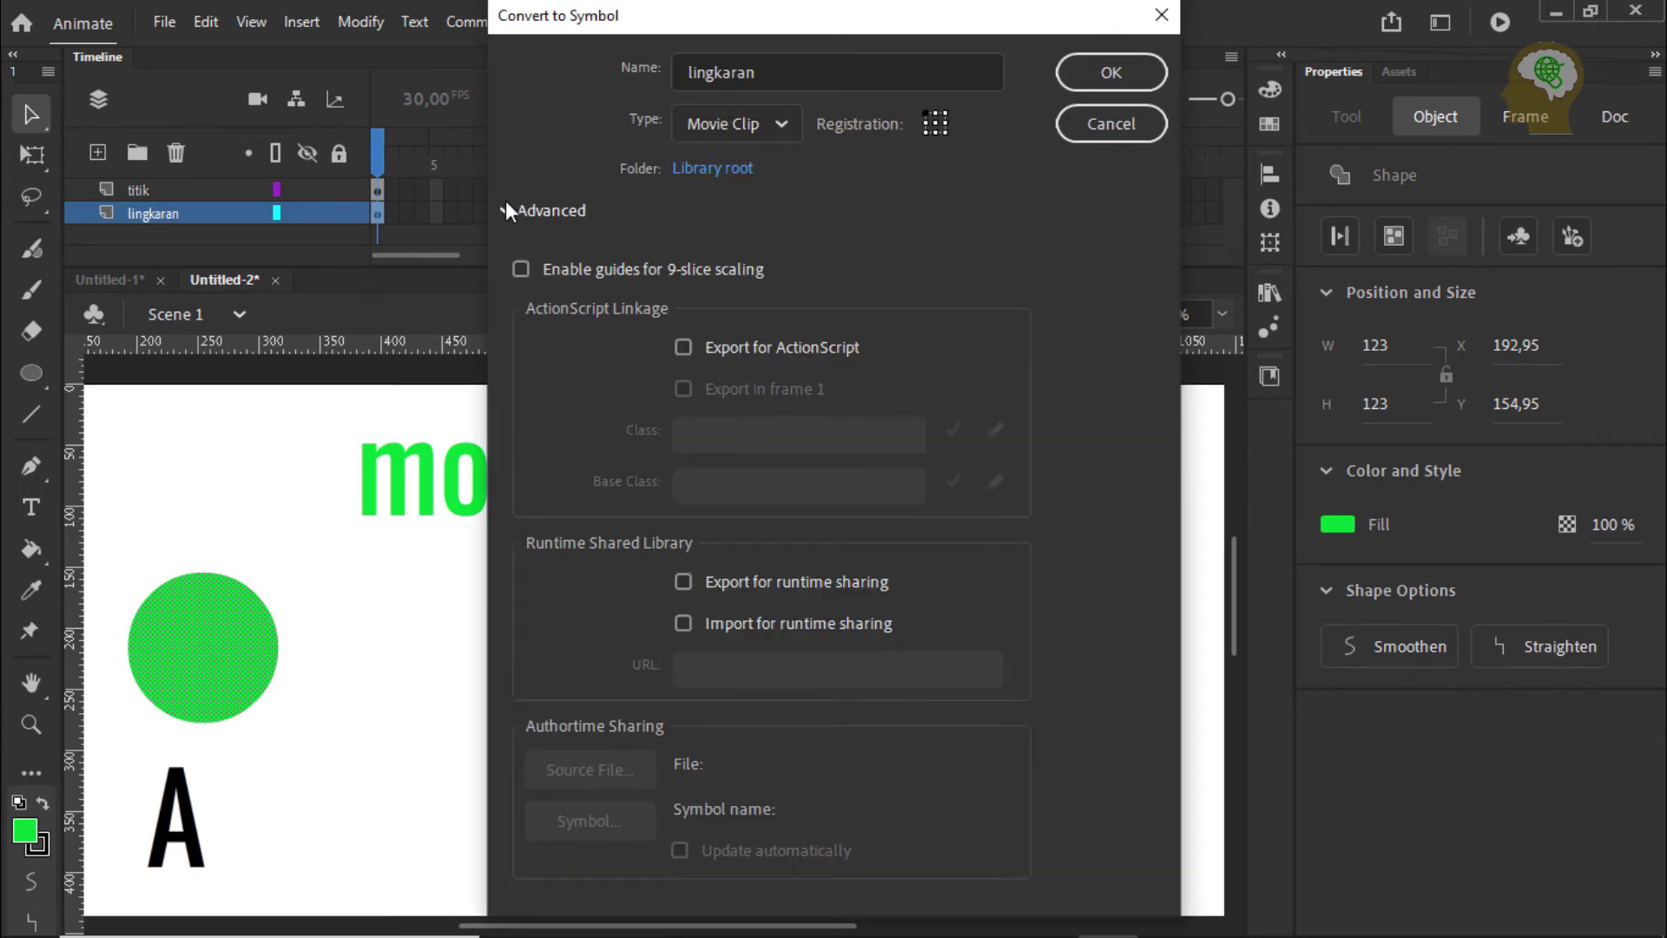
{"action": "left_click", "coordinate": [507, 208]}
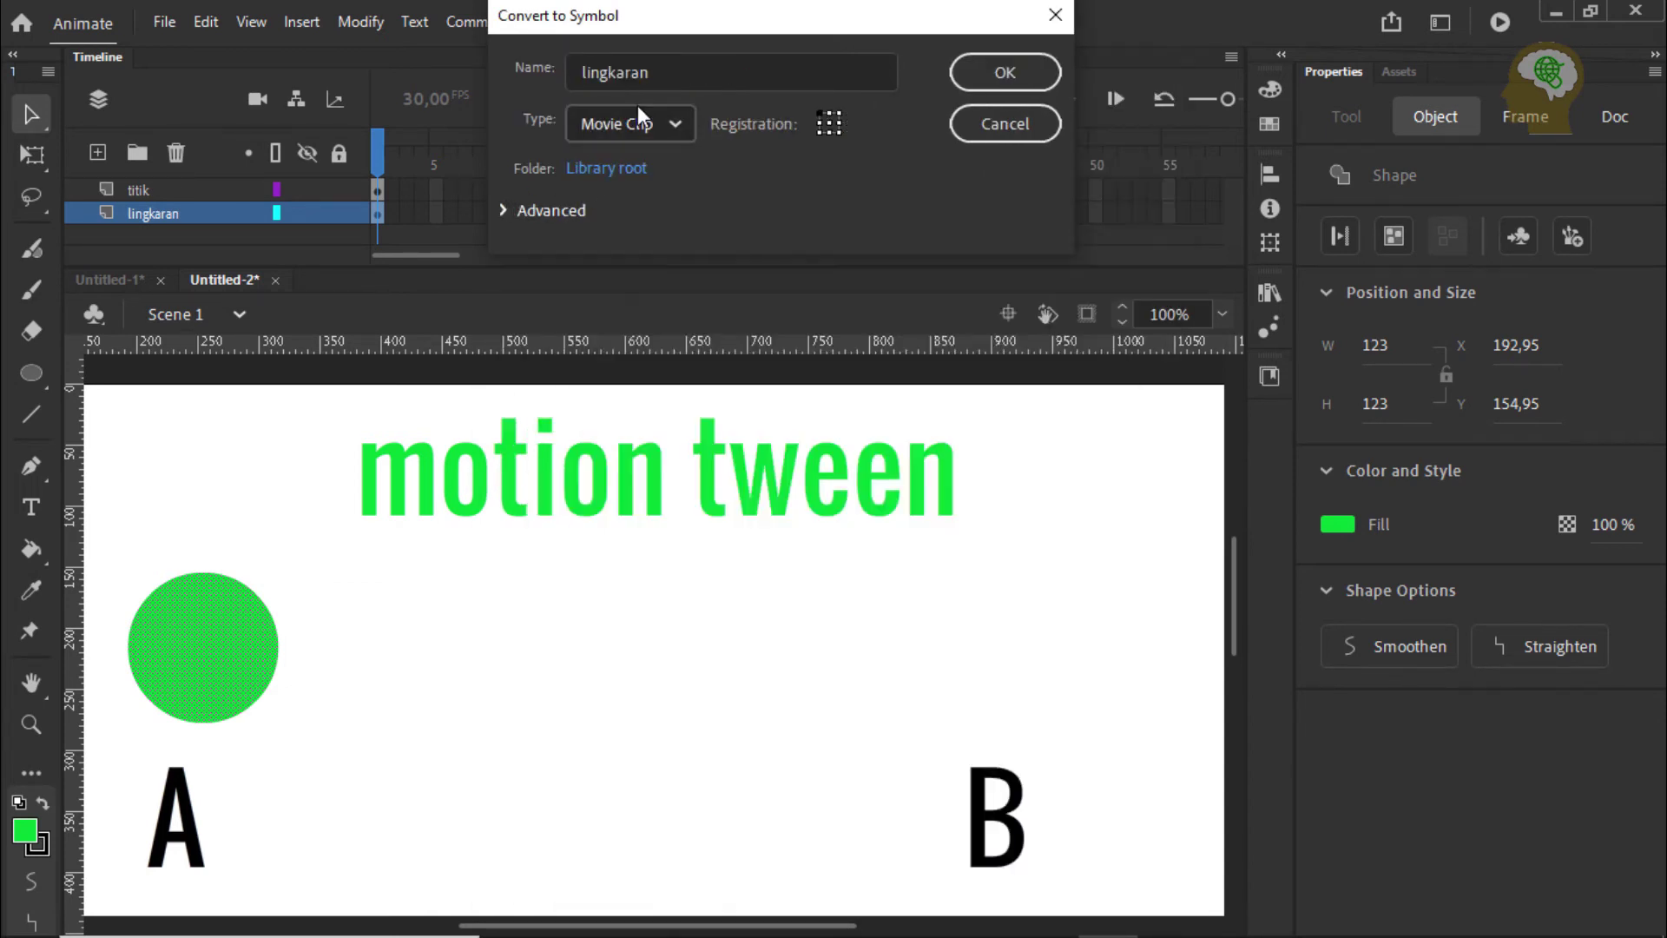
{"action": "left_click", "coordinate": [1004, 75]}
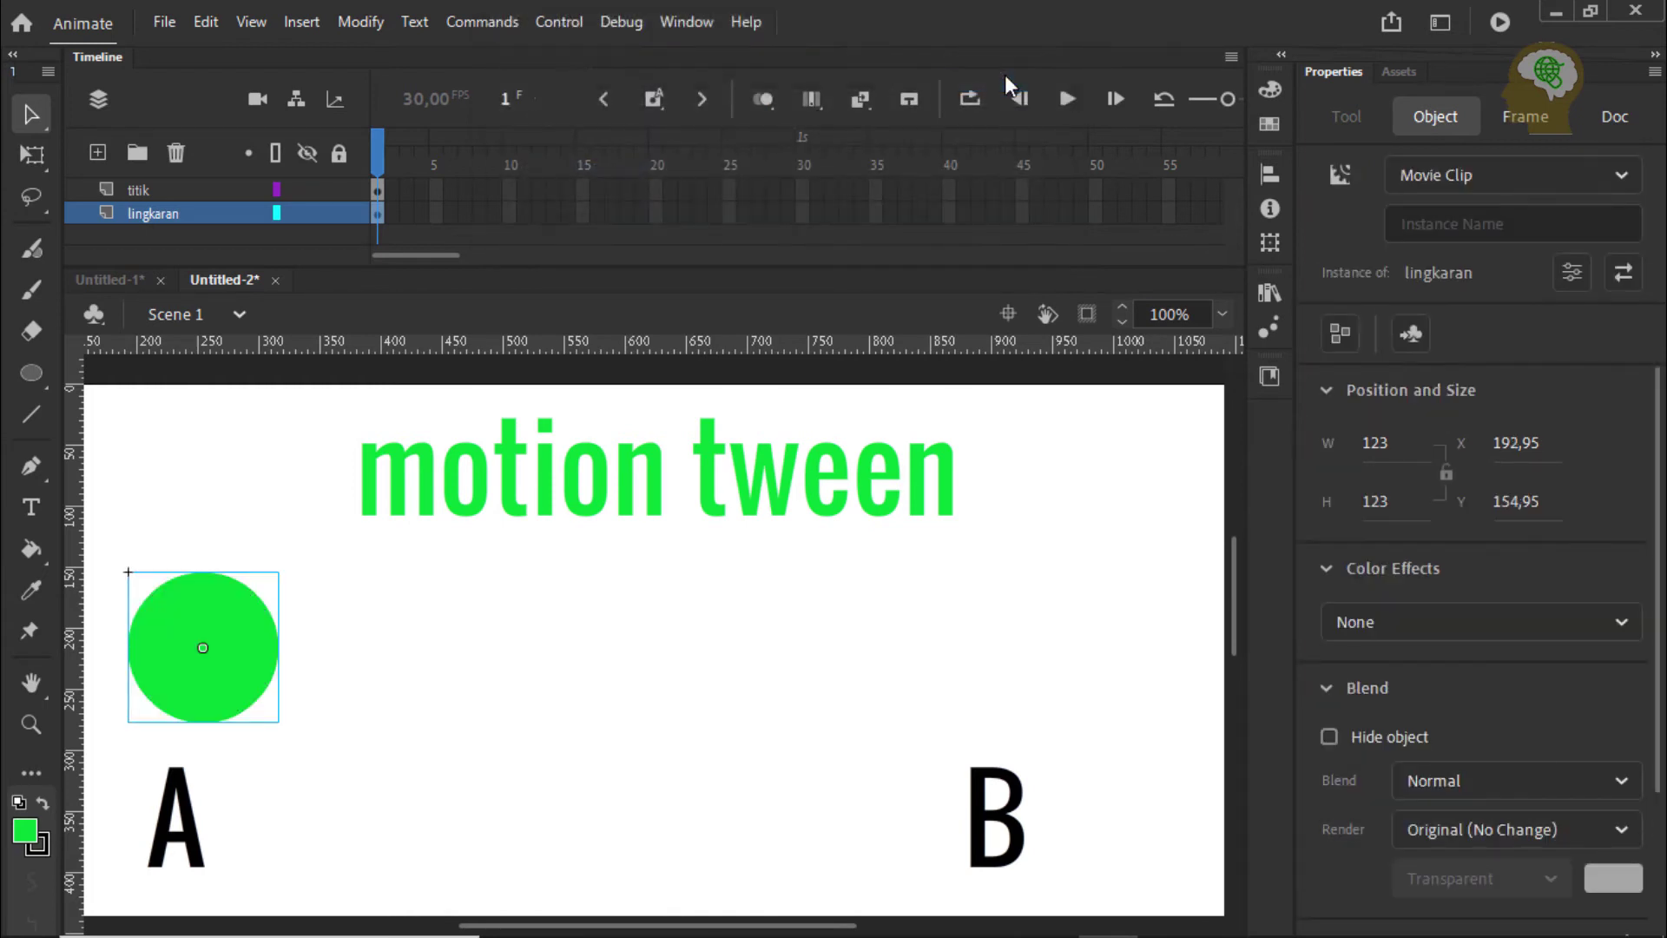
Create a motion tween on frame 1 of the lingkaran layer and keep the playhead at frame 30.
{"action": "right_click", "coordinate": [381, 210]}
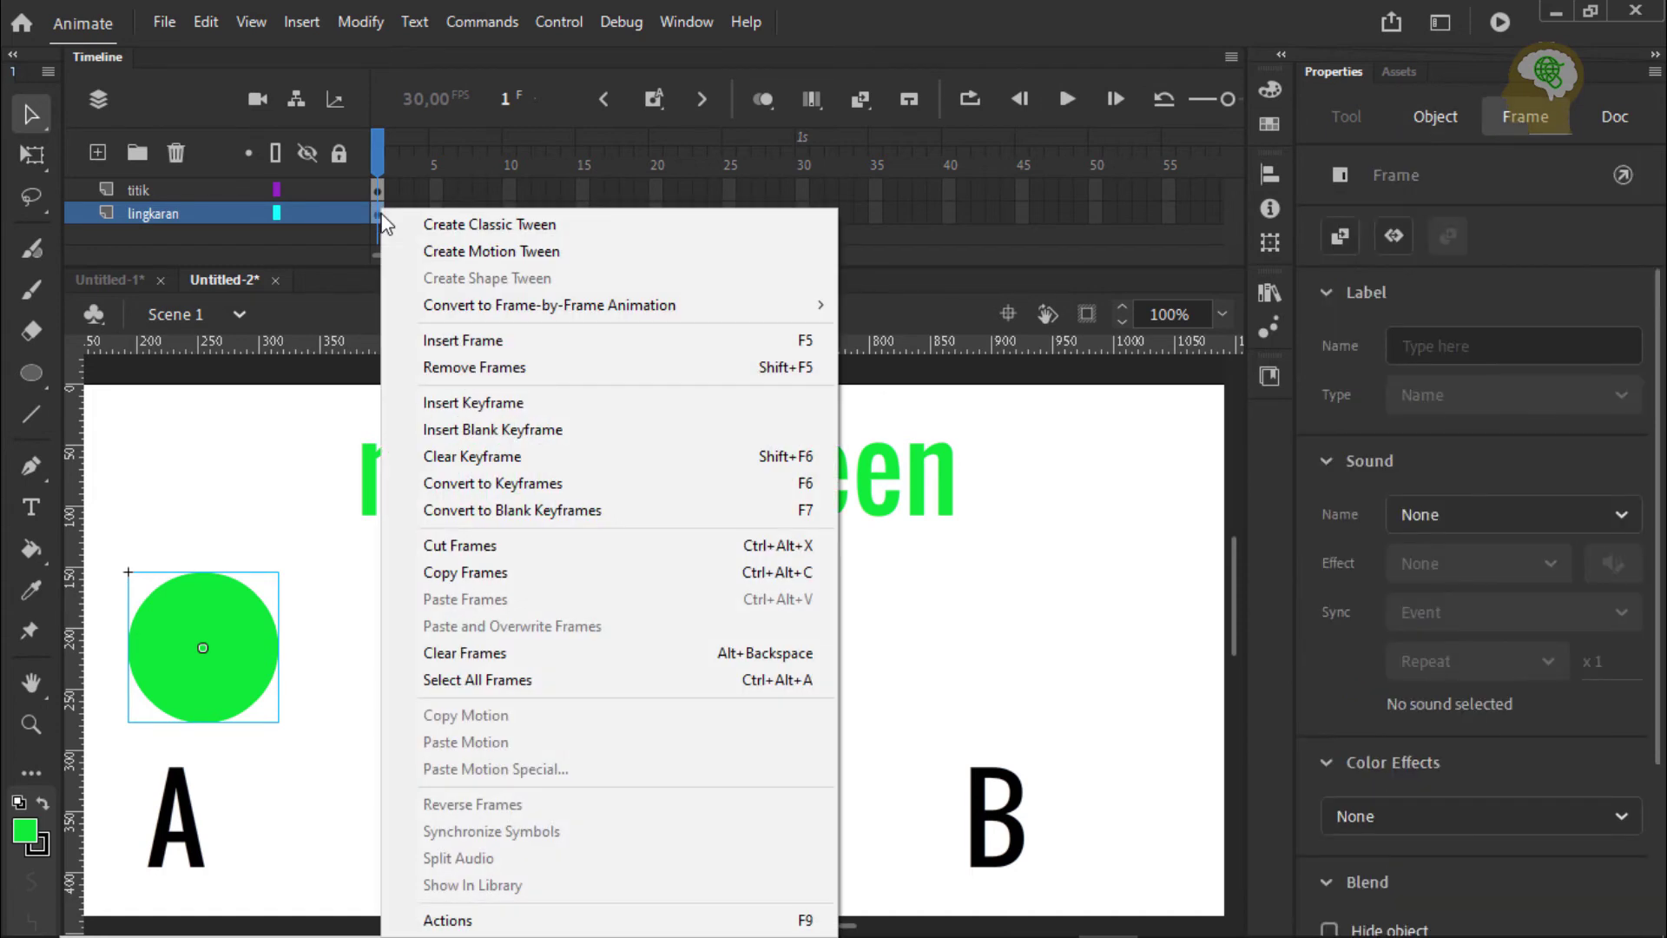
{"action": "left_click", "coordinate": [457, 252]}
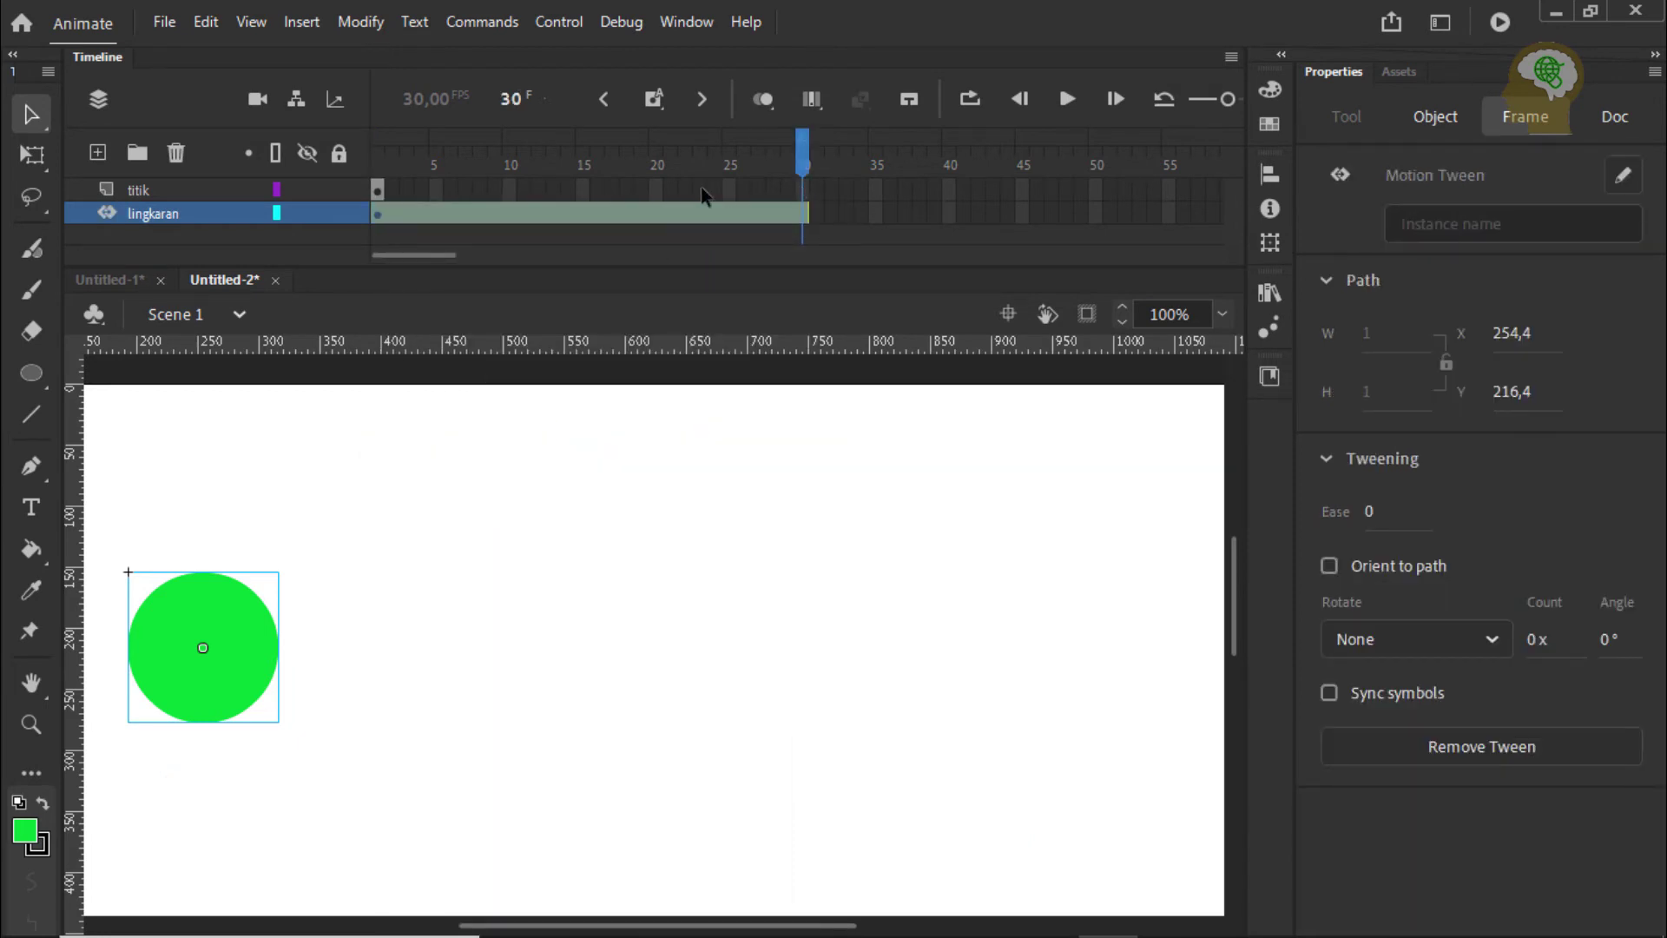
{"action": "mouse_move", "coordinate": [805, 163]}
{"action": "left_mouse_down"}
{"action": "mouse_move", "coordinate": [421, 165]}
{"action": "mouse_move", "coordinate": [812, 170]}
{"action": "left_mouse_up"}
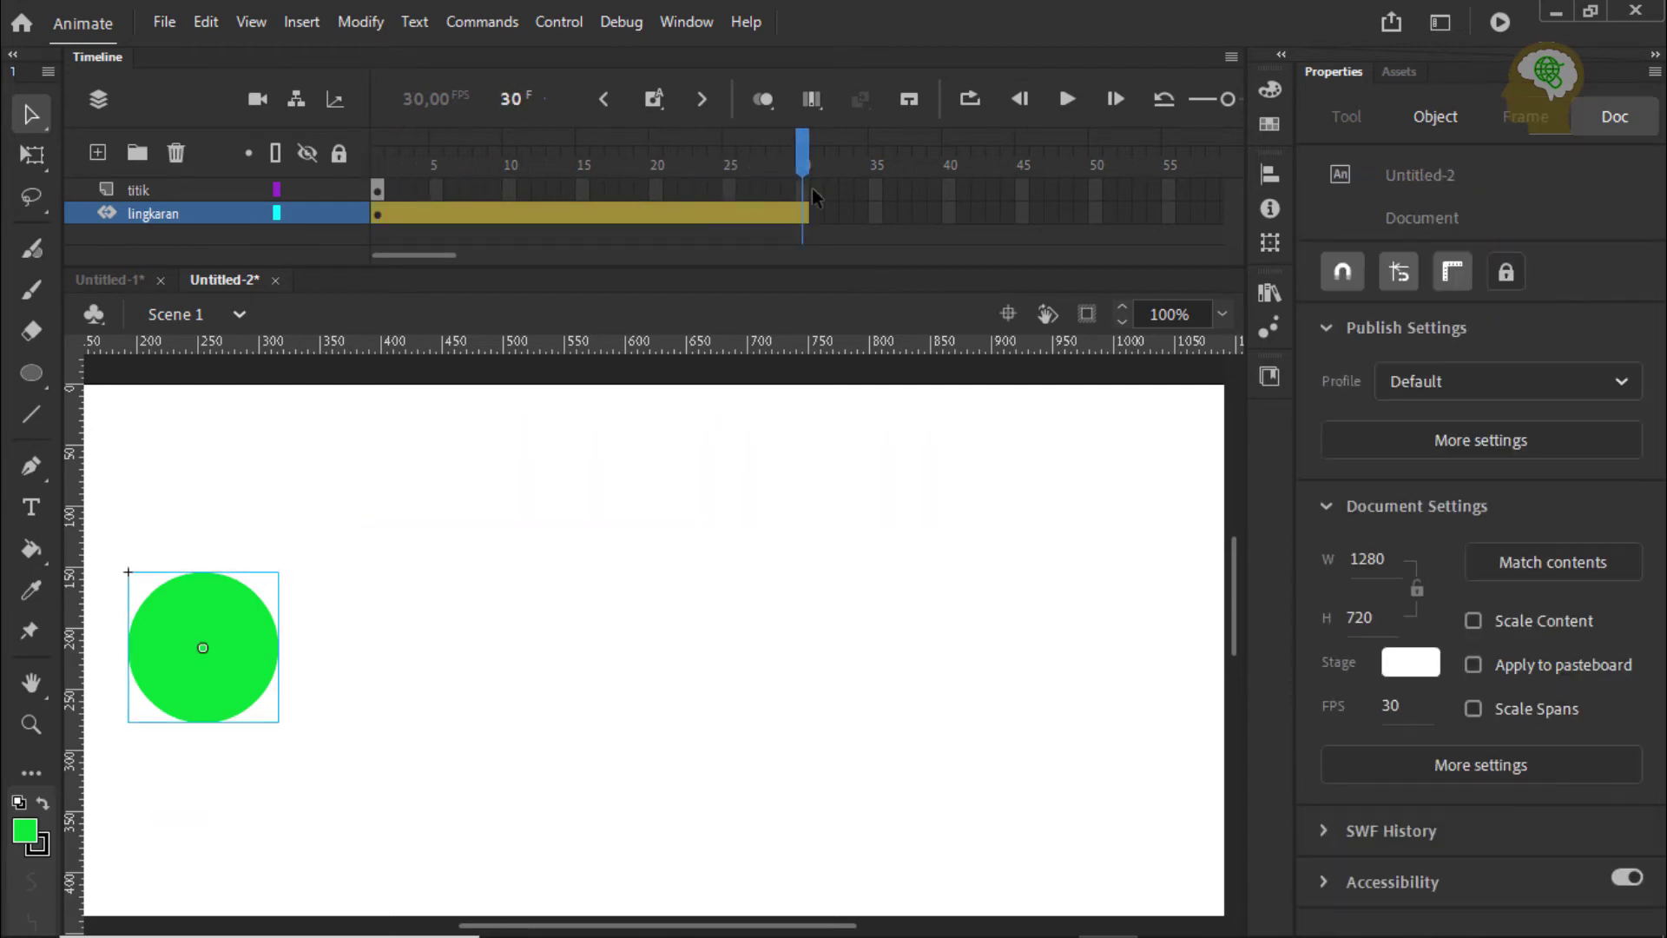
Extend the titik layer to frame 30 and move the circle above the "B" at that frame, to about X 841, Y 179.
{"action": "left_click", "coordinate": [803, 190]}
{"action": "right_click", "coordinate": [802, 189]}
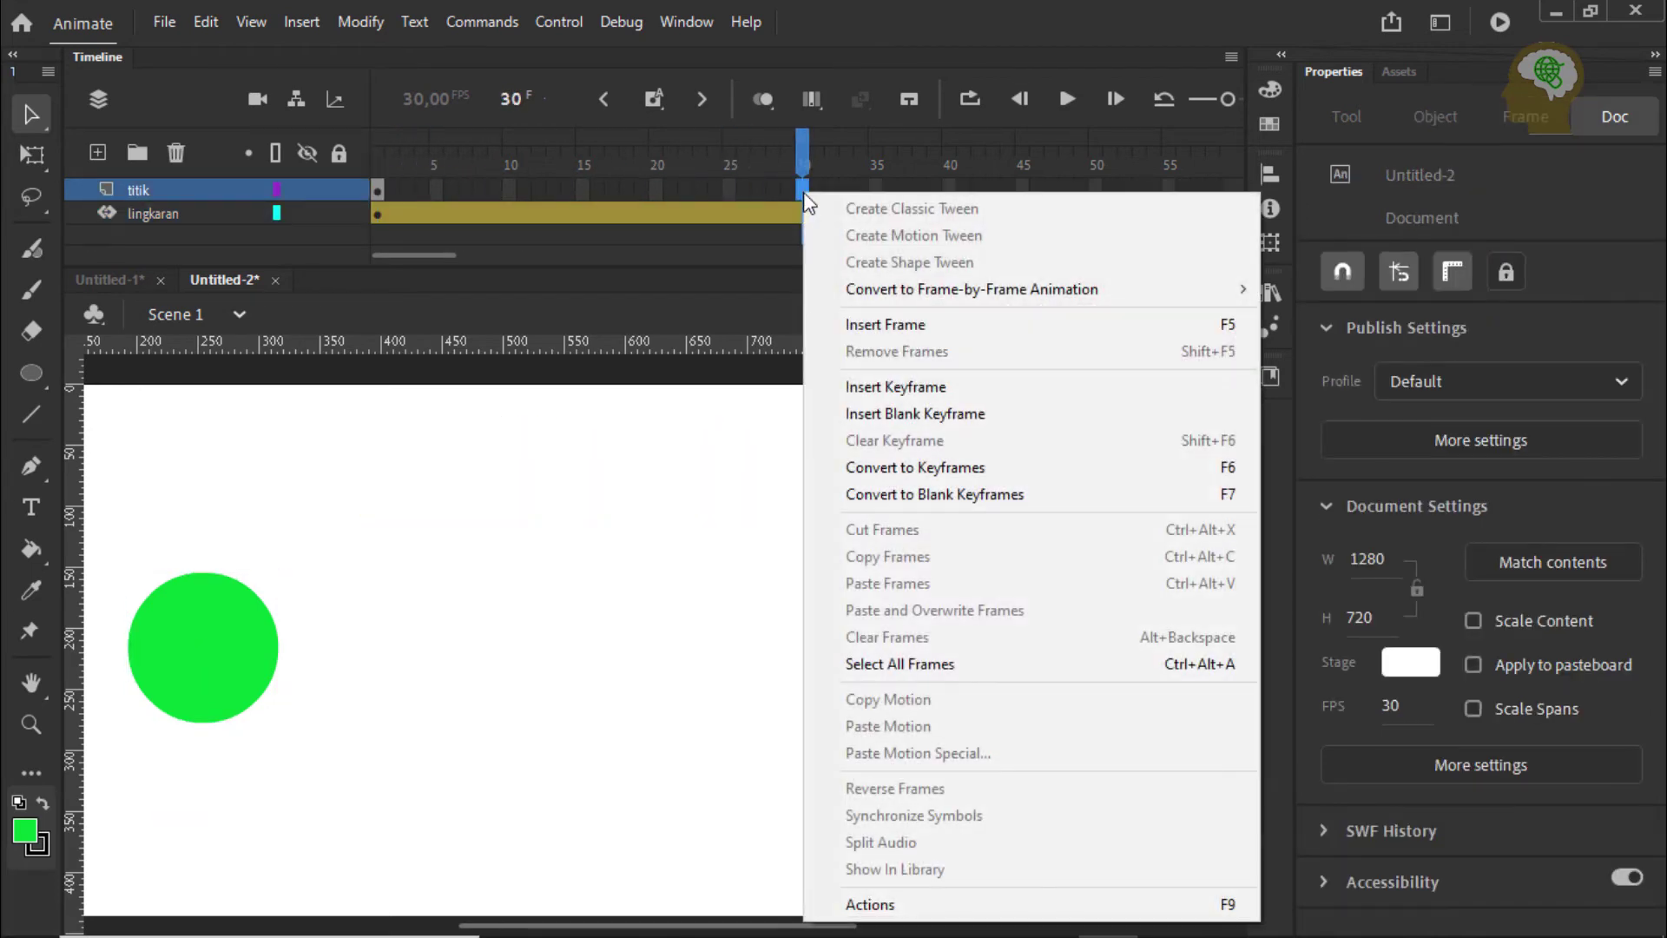
{"action": "left_click", "coordinate": [900, 325]}
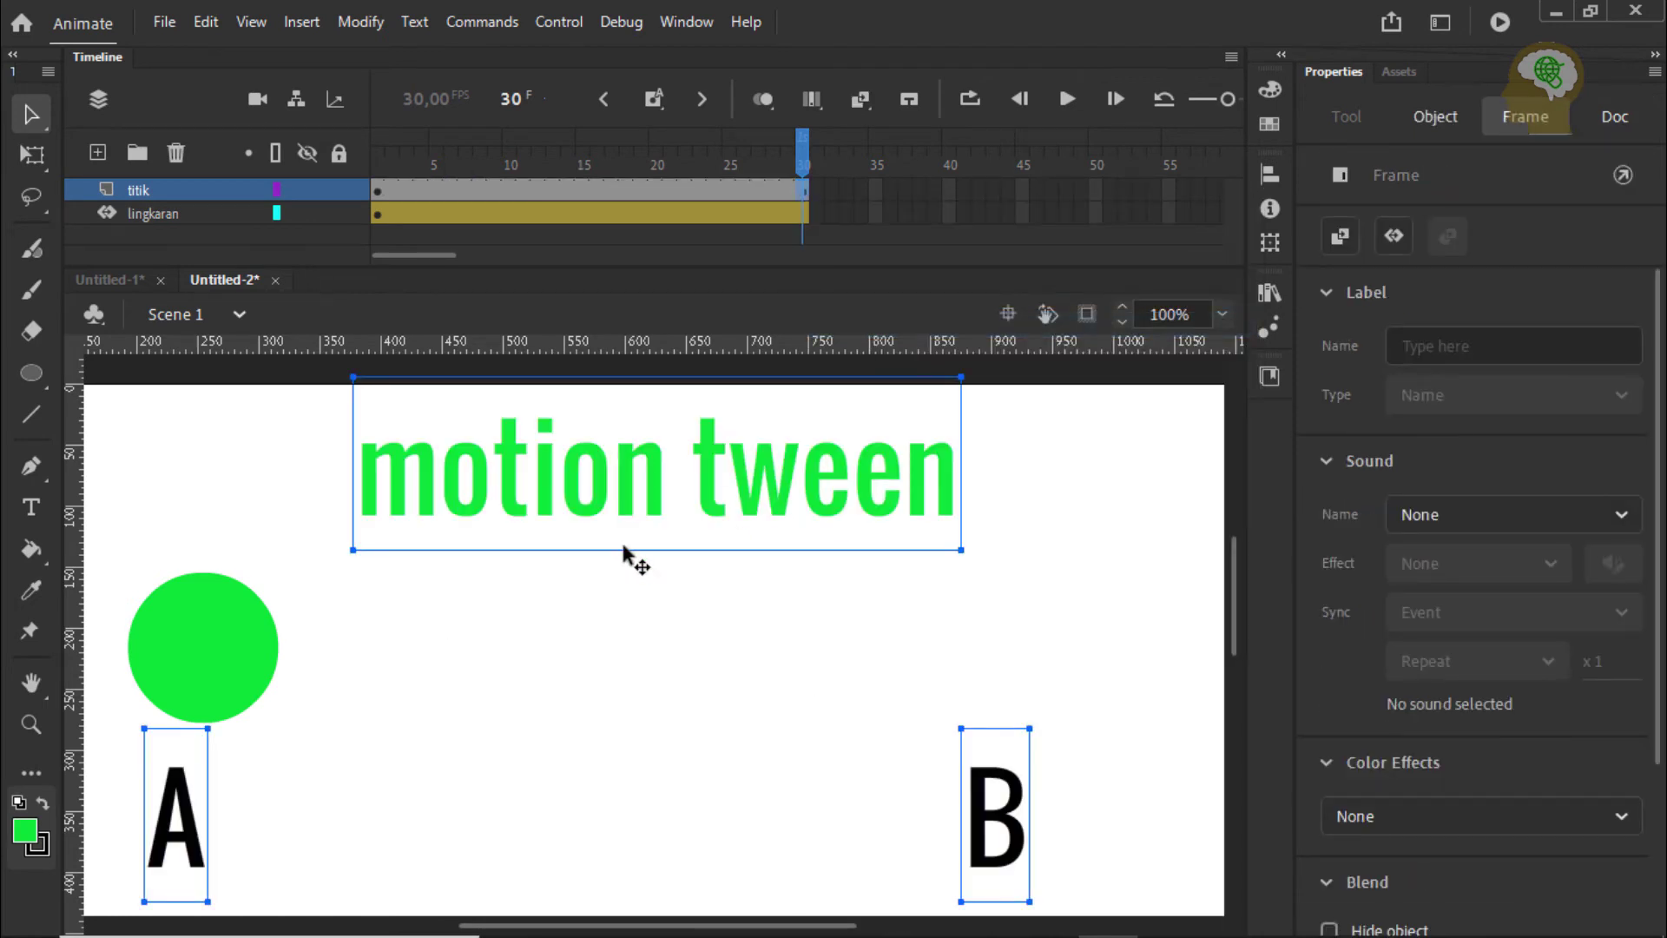
{"action": "left_click", "coordinate": [625, 685]}
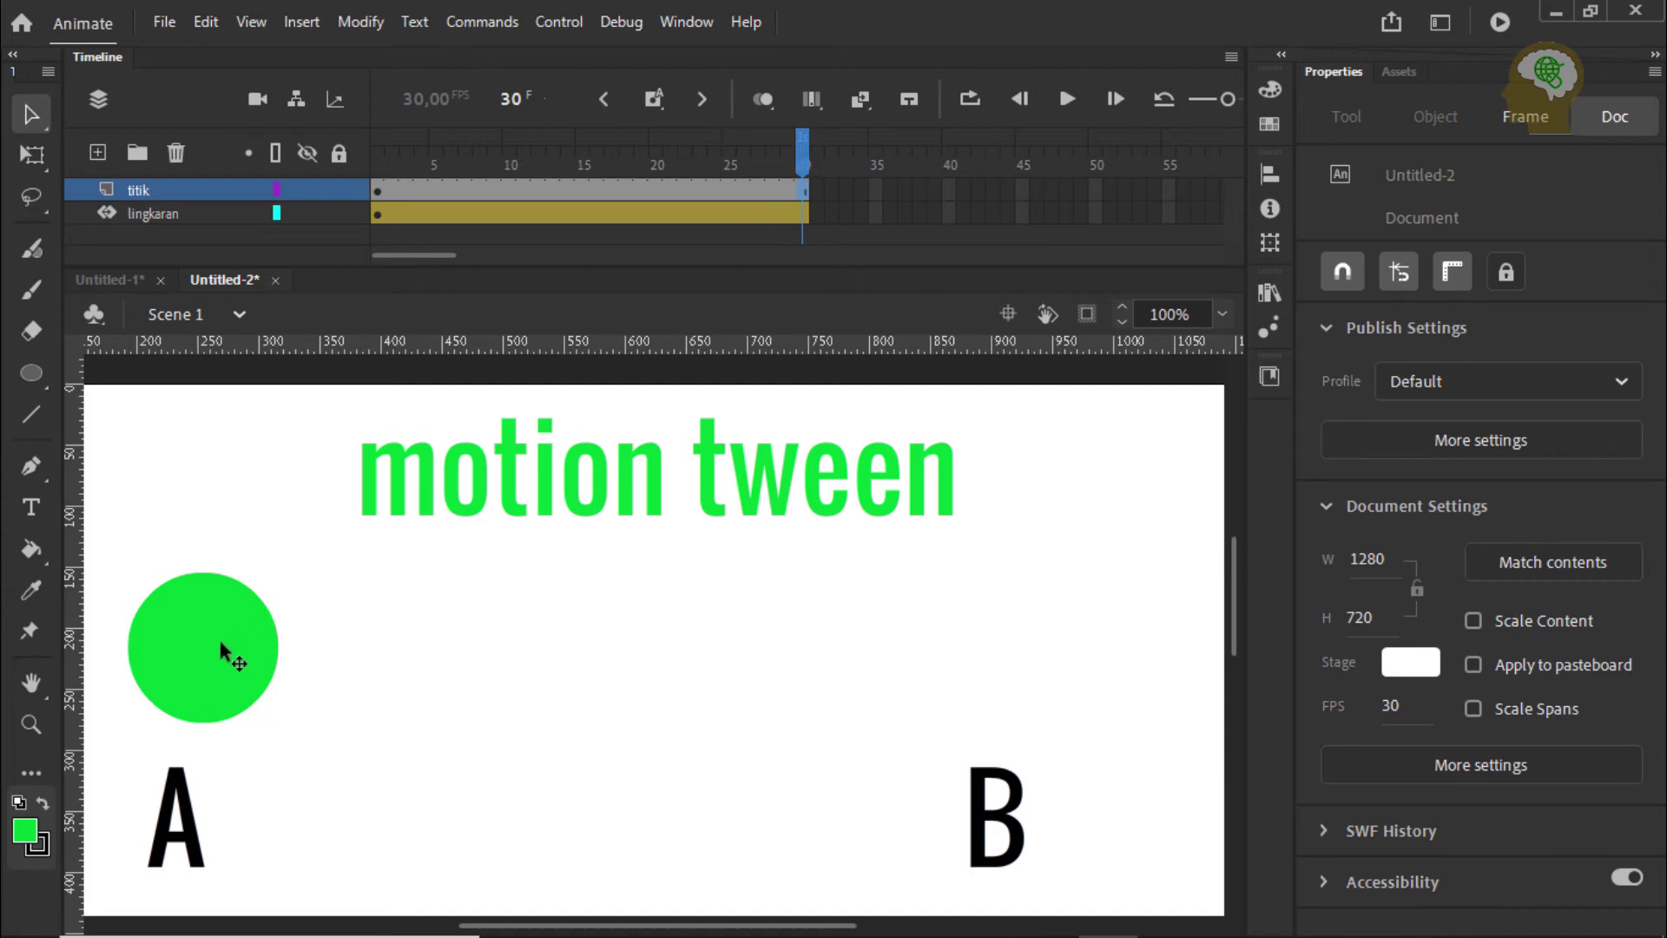
{"action": "left_click_drag", "start_coordinate": [248, 653], "coordinate": [1014, 673]}
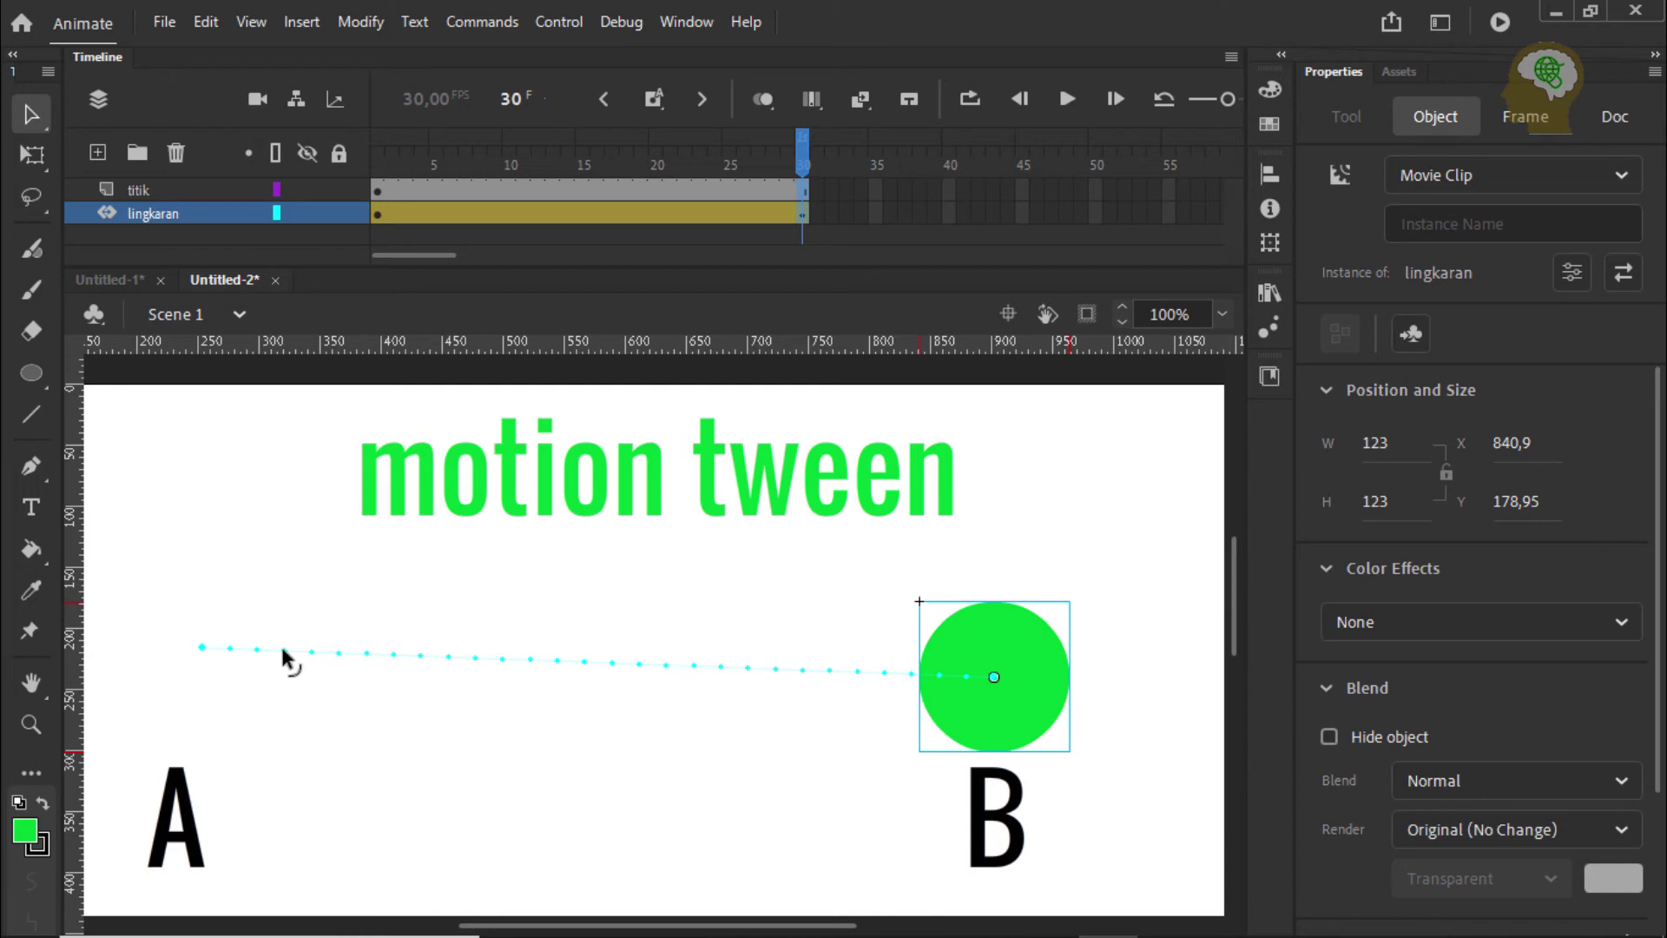
Bend the circle's straight motion path into a smooth curve that dips low between the "A" and the "B".
{"action": "left_click_drag", "start_coordinate": [282, 649], "coordinate": [209, 937]}
{"action": "left_click_drag", "start_coordinate": [540, 833], "coordinate": [519, 894]}
{"action": "left_click_drag", "start_coordinate": [724, 852], "coordinate": [724, 671]}
{"action": "left_click_drag", "start_coordinate": [419, 776], "coordinate": [446, 833]}
{"action": "left_click_drag", "start_coordinate": [491, 737], "coordinate": [560, 841]}
{"action": "key", "text": "ctrl+z"}
{"action": "key", "text": "ctrl+z"}
{"action": "left_click_drag", "start_coordinate": [717, 845], "coordinate": [841, 835]}
{"action": "left_click_drag", "start_coordinate": [804, 149], "coordinate": [805, 243]}
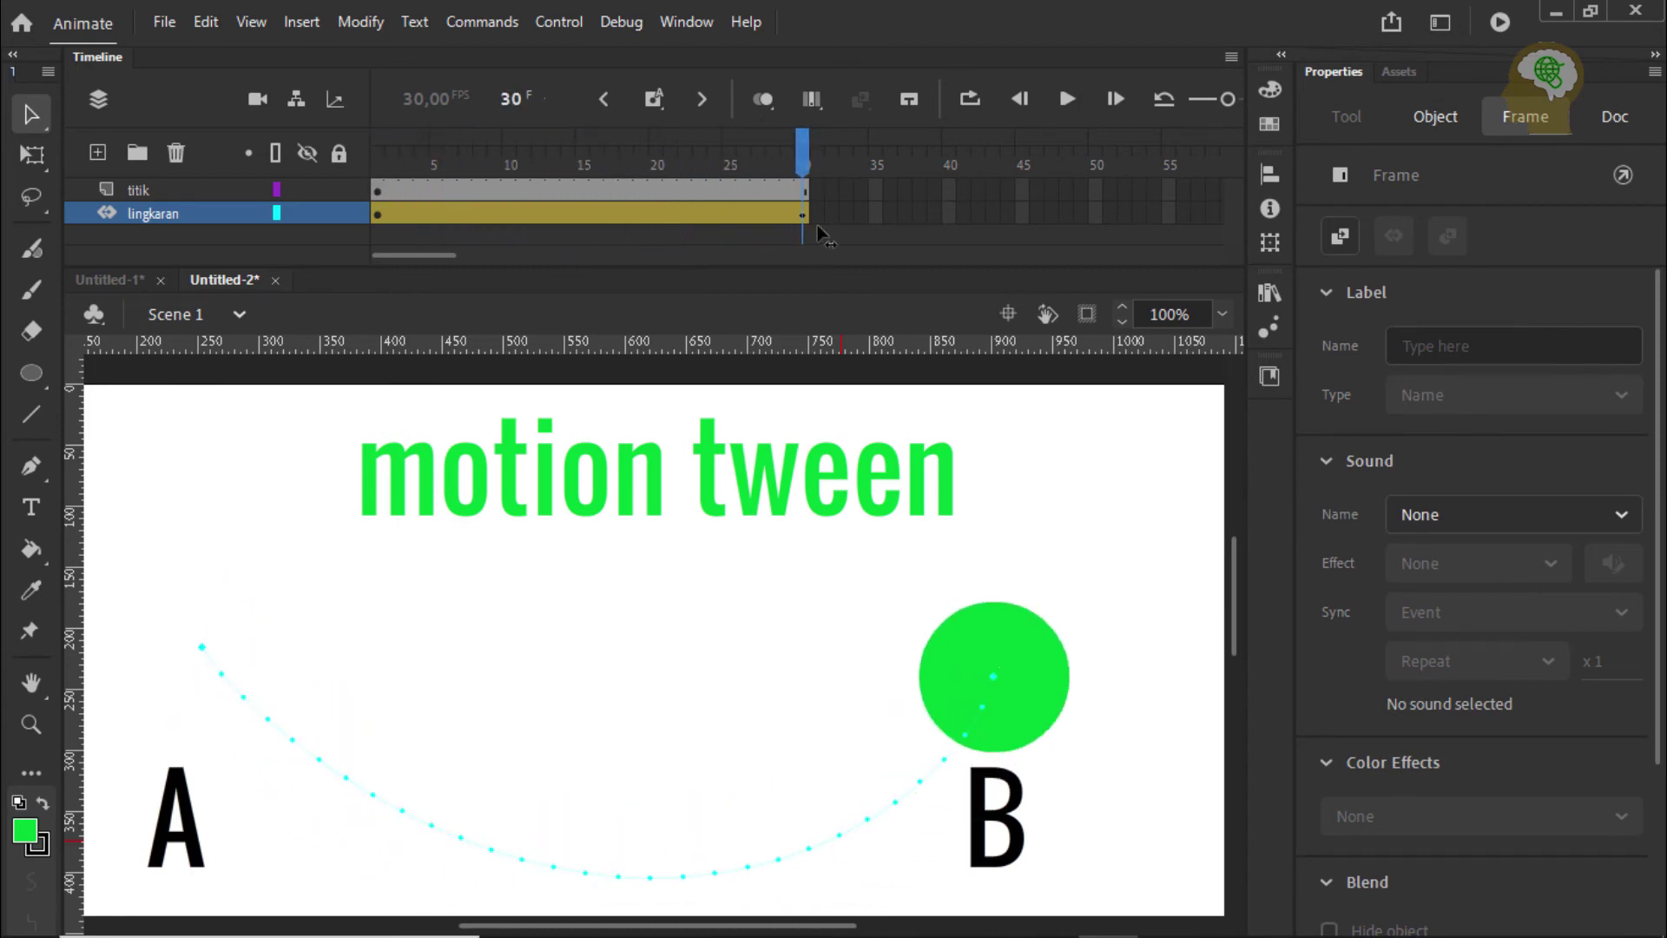
Pull the "B" side of the motion path upward into a wave shape and scrub the timeline to frame 30 to preview it.
{"action": "left_click", "coordinate": [925, 332]}
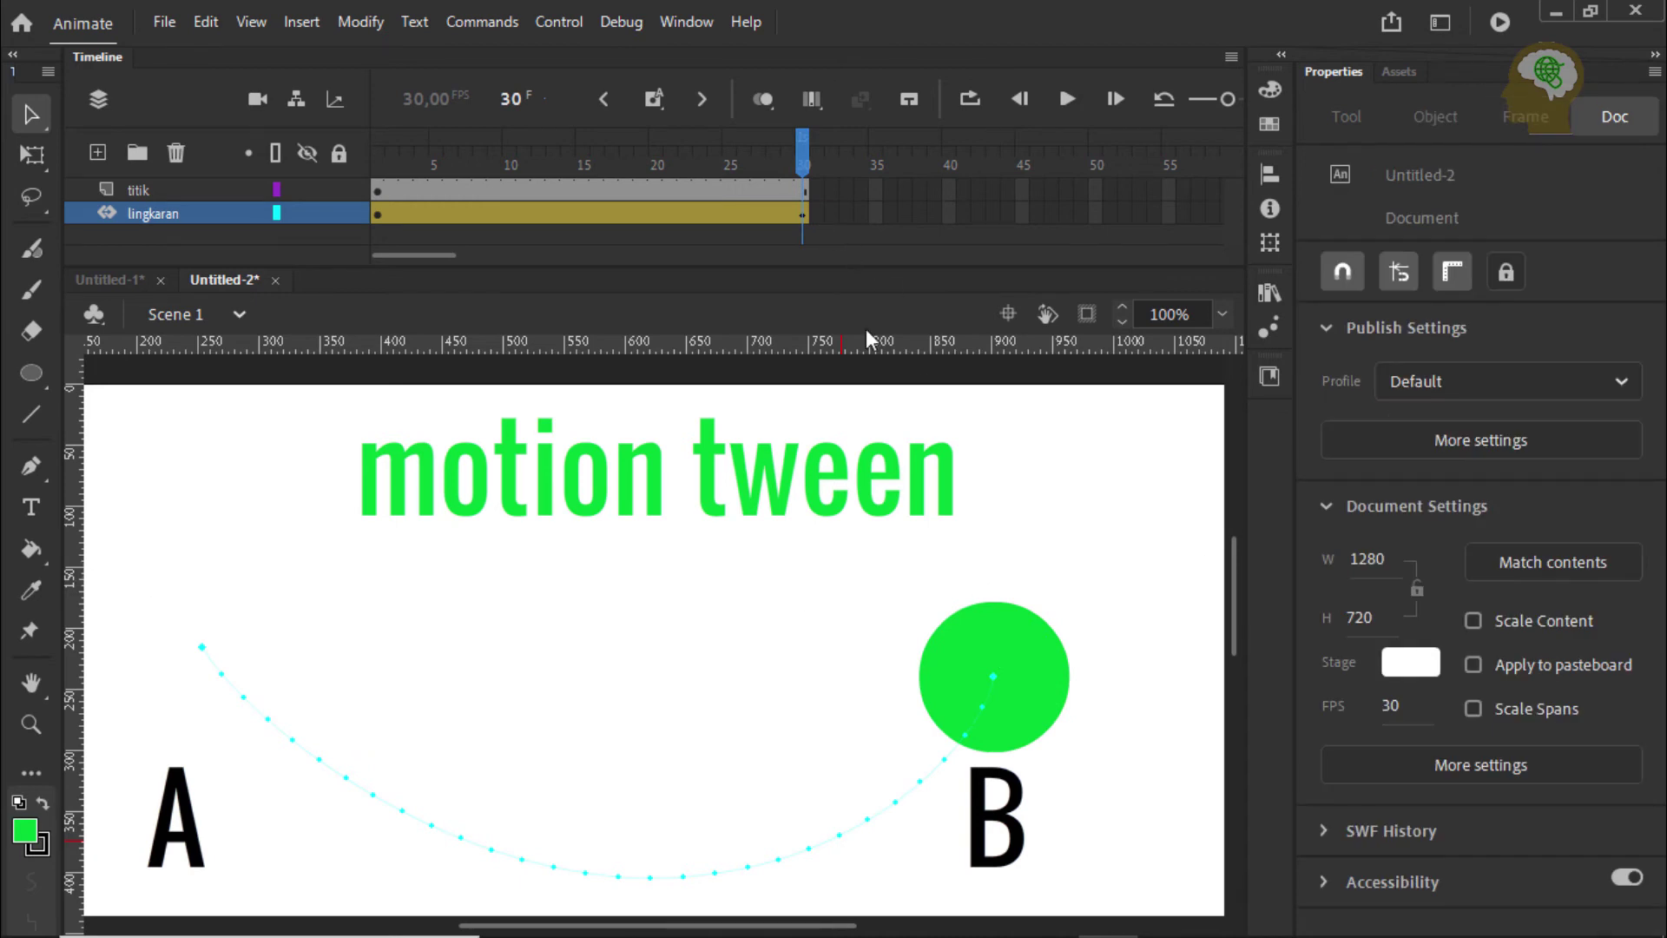
{"action": "left_click_drag", "start_coordinate": [809, 149], "coordinate": [539, 227]}
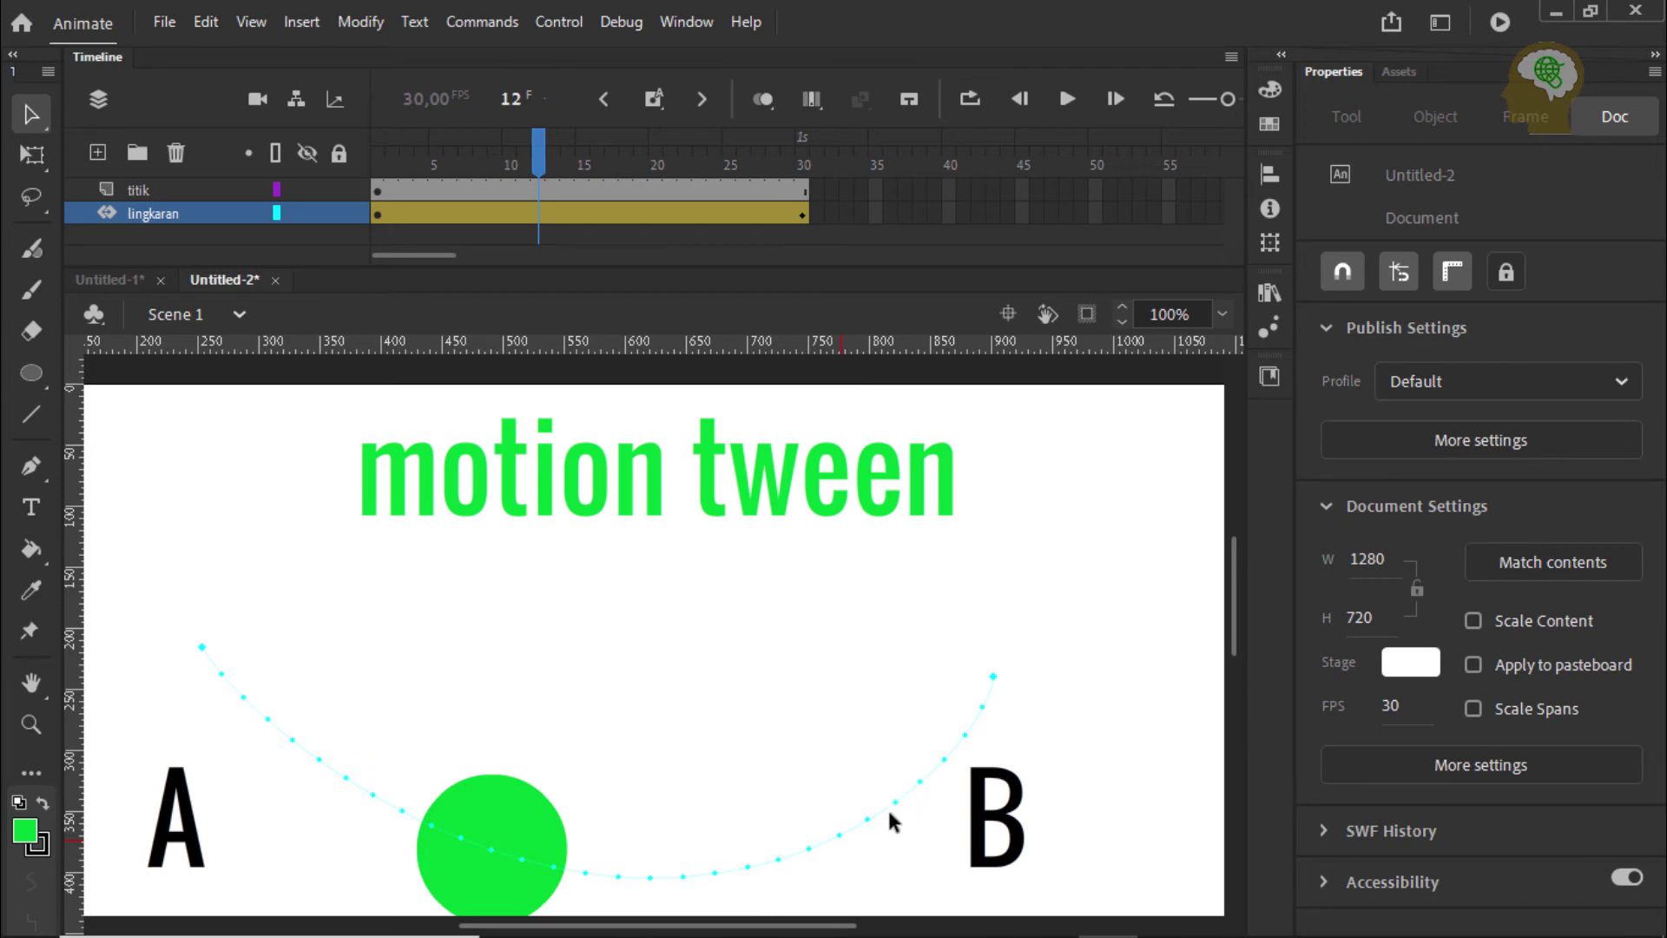
{"action": "left_click_drag", "start_coordinate": [868, 818], "coordinate": [790, 601]}
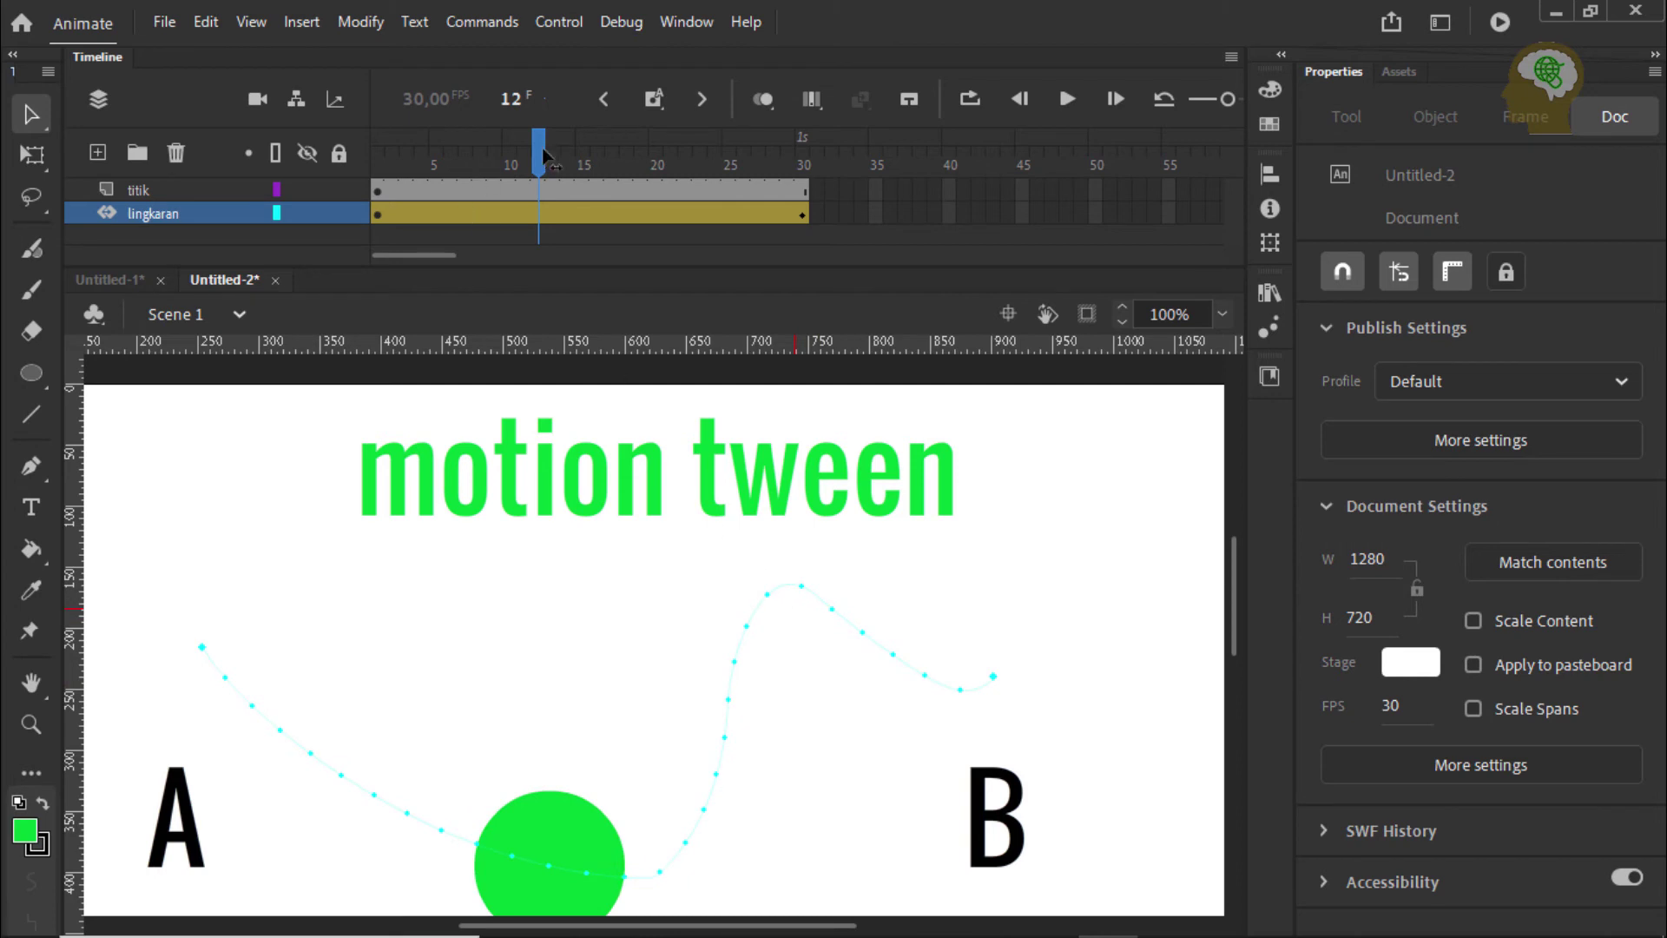
{"action": "left_click_drag", "start_coordinate": [544, 156], "coordinate": [822, 235]}
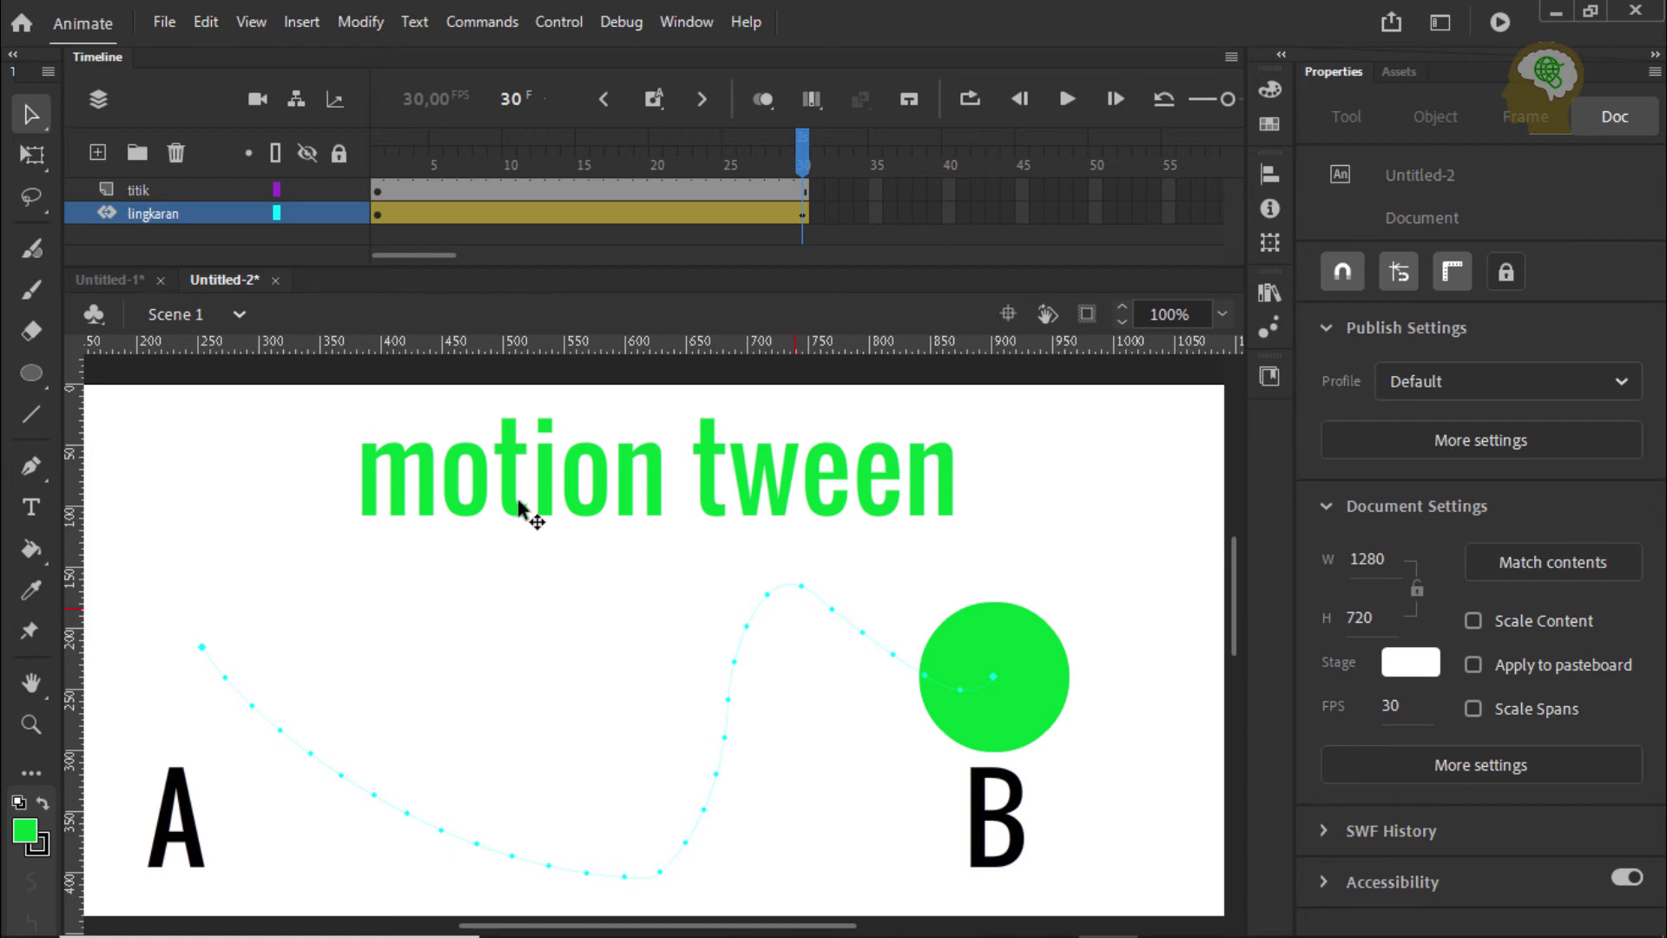
Create a new HD document of 1280 x 720 at 30 fps for ActionScript 3.0.
{"action": "left_click", "coordinate": [168, 26]}
{"action": "left_click", "coordinate": [184, 45]}
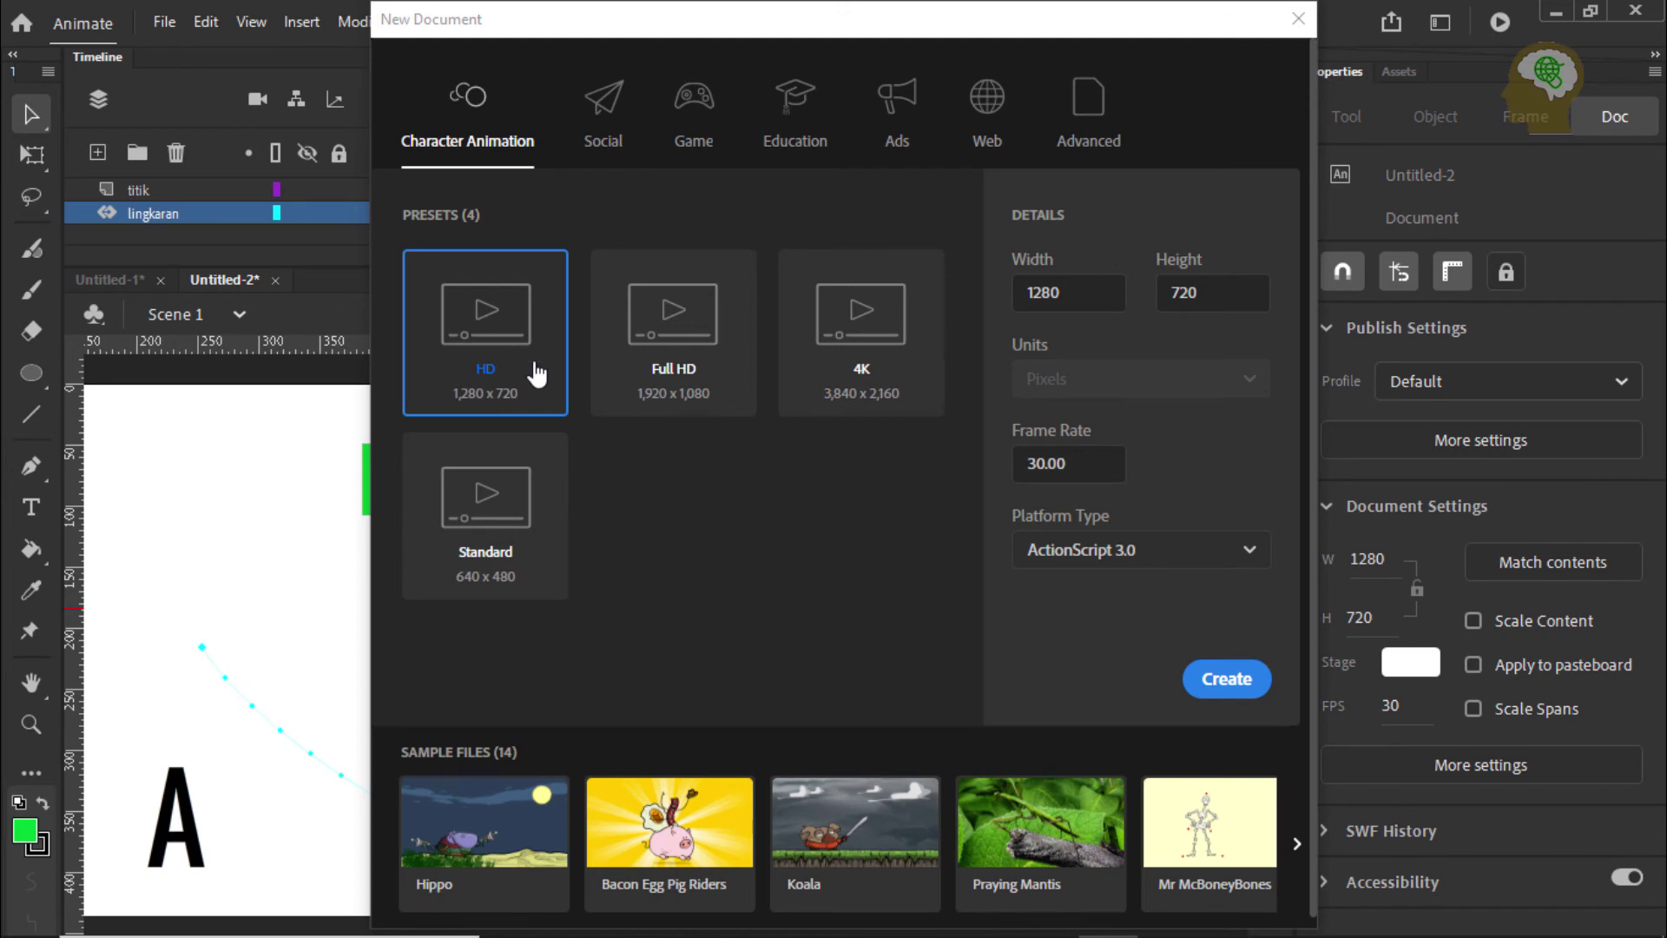
{"action": "left_click", "coordinate": [1225, 681]}
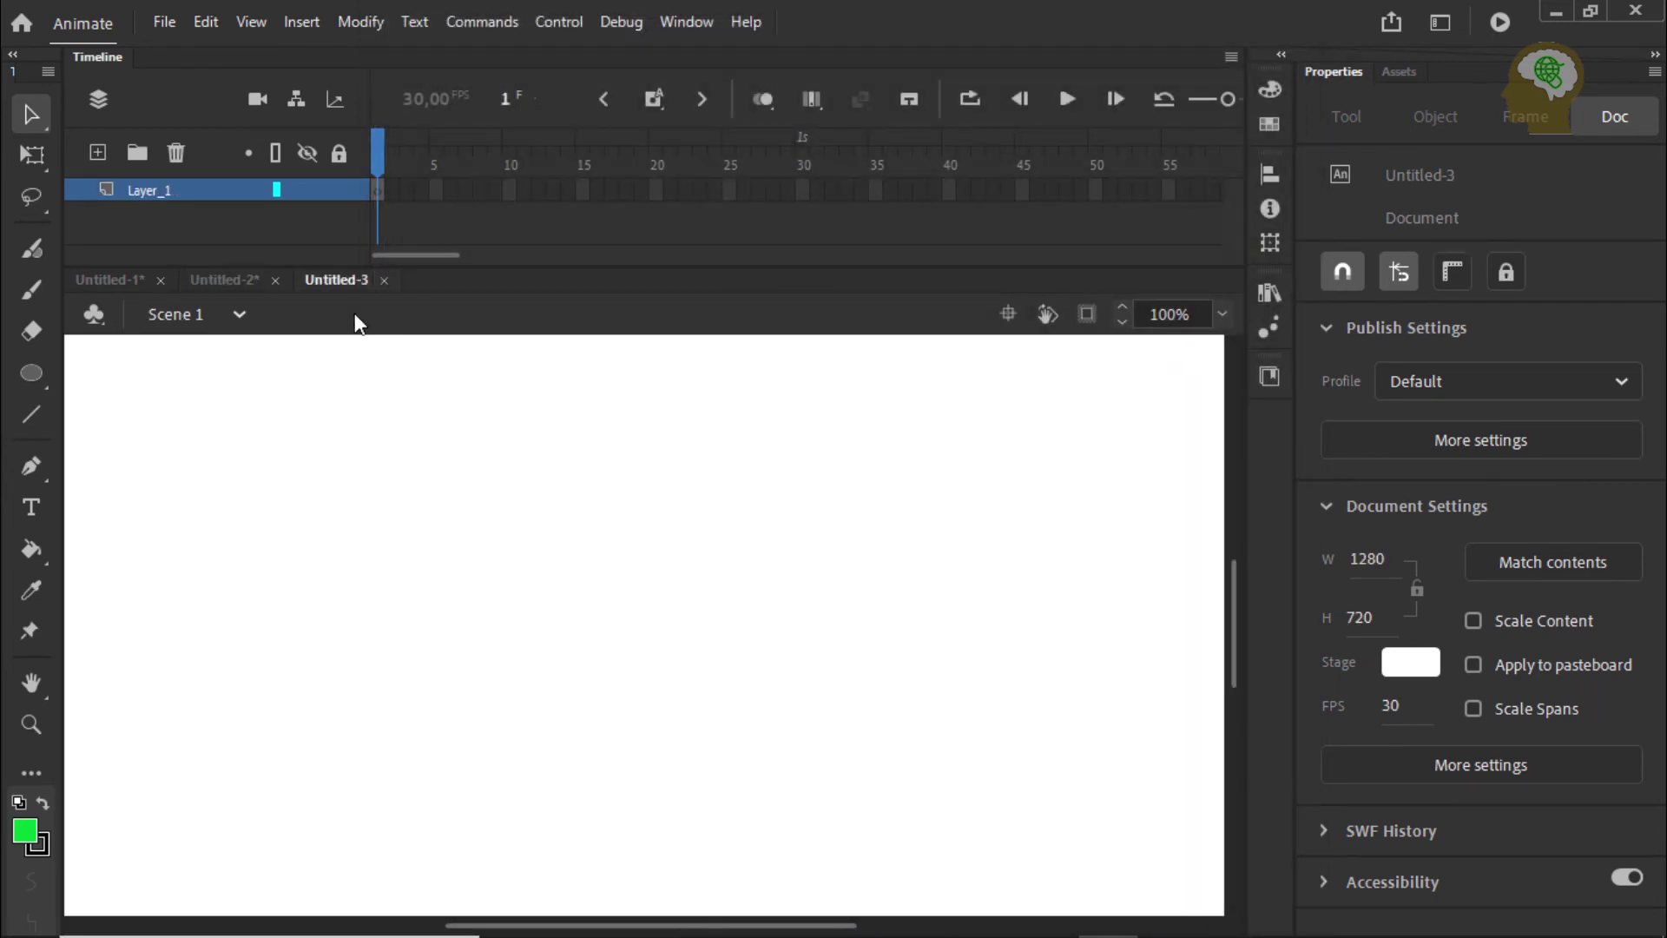
Rename the new document's Layer_1 as bentuk.
{"action": "double_click", "coordinate": [165, 193]}
{"action": "key", "text": "BackSpace"}
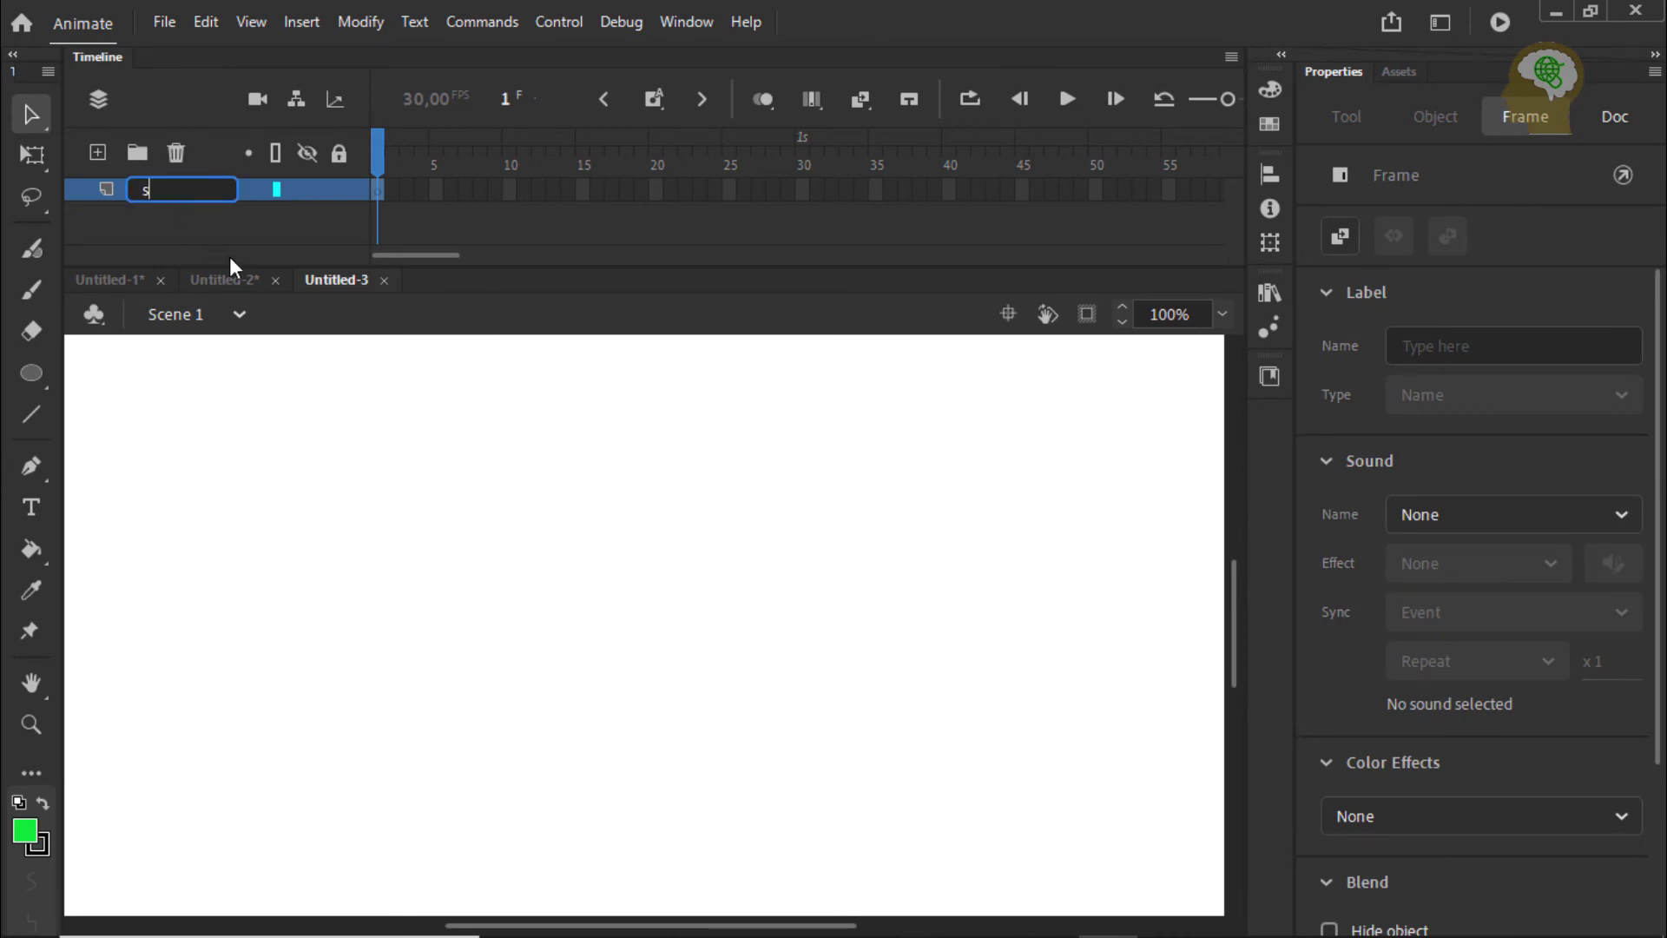
{"action": "type", "text": "sky"}
{"action": "key", "text": "BackSpace"}
{"action": "key", "text": "BackSpace"}
{"action": "key", "text": "BackSpace"}
{"action": "type", "text": "bentuk"}
{"action": "key", "text": "Return"}
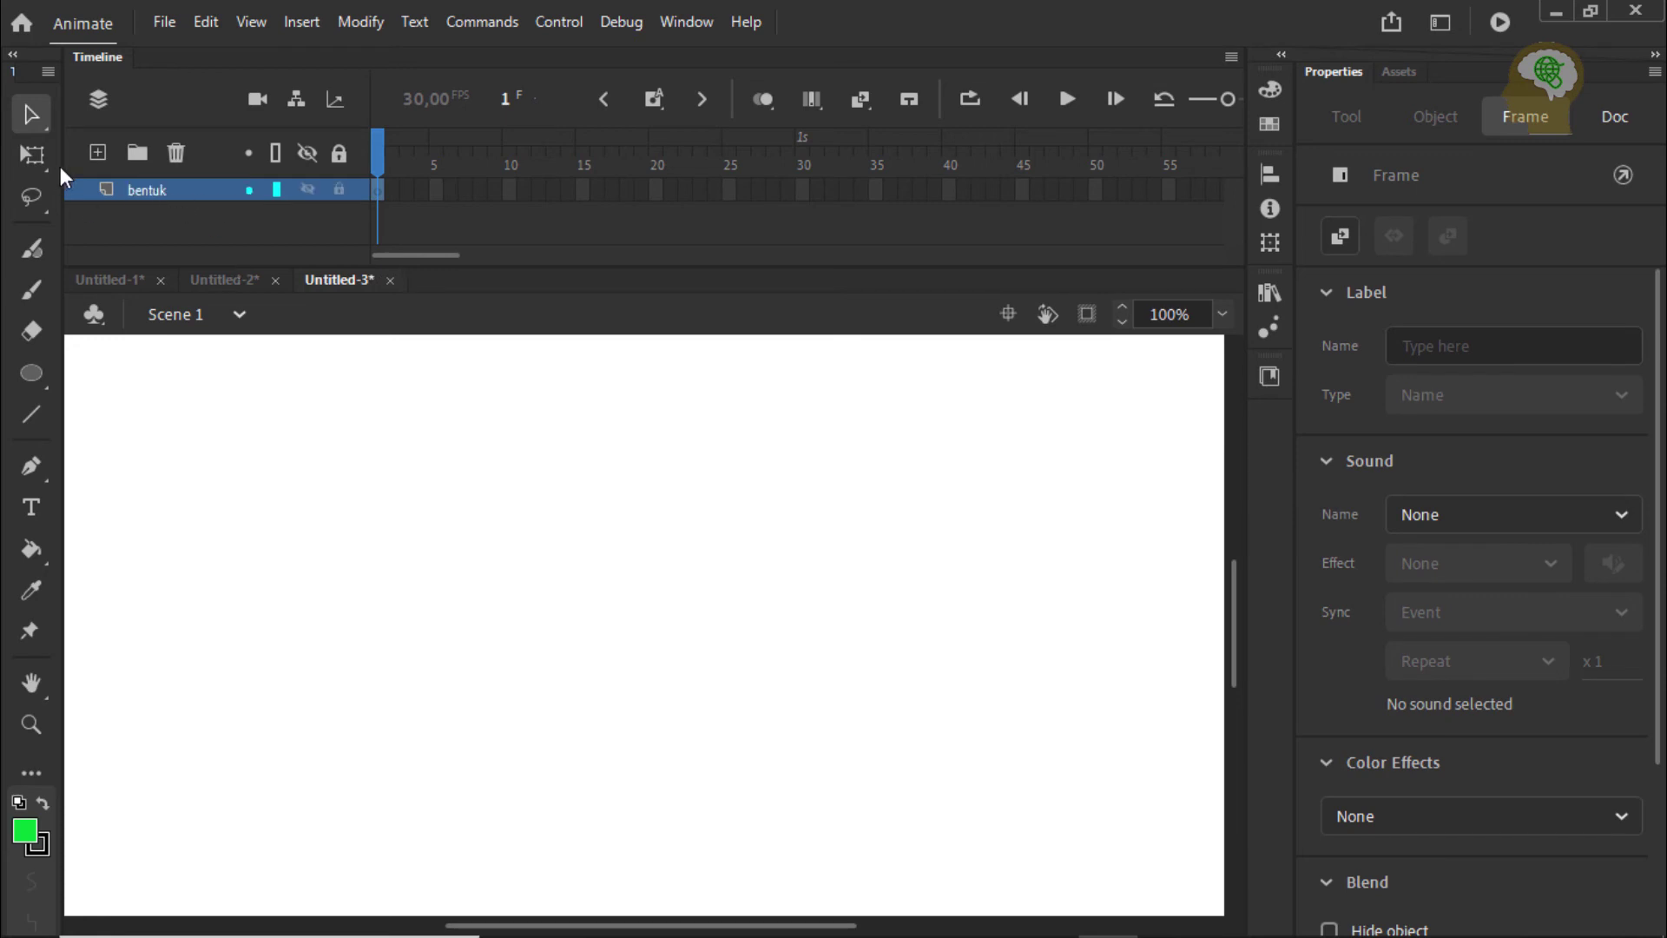
Add a new layer above bentuk and name it titik.
{"action": "left_click", "coordinate": [98, 153]}
{"action": "double_click", "coordinate": [151, 194]}
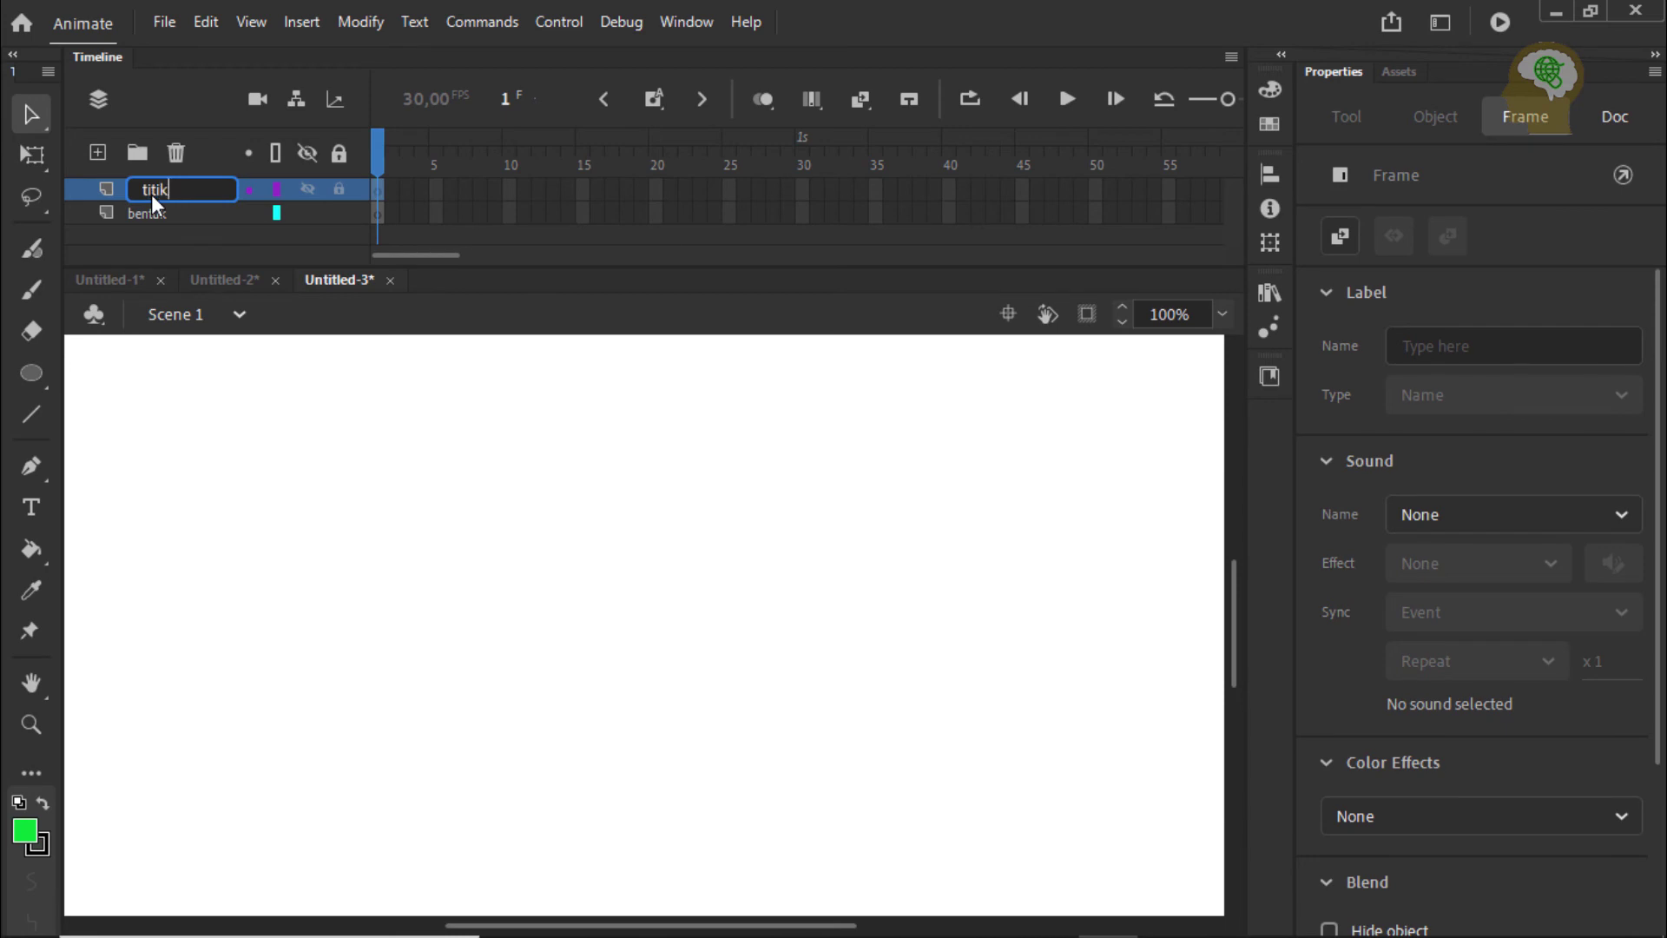
{"action": "type", "text": "titik"}
{"action": "key", "text": "Return"}
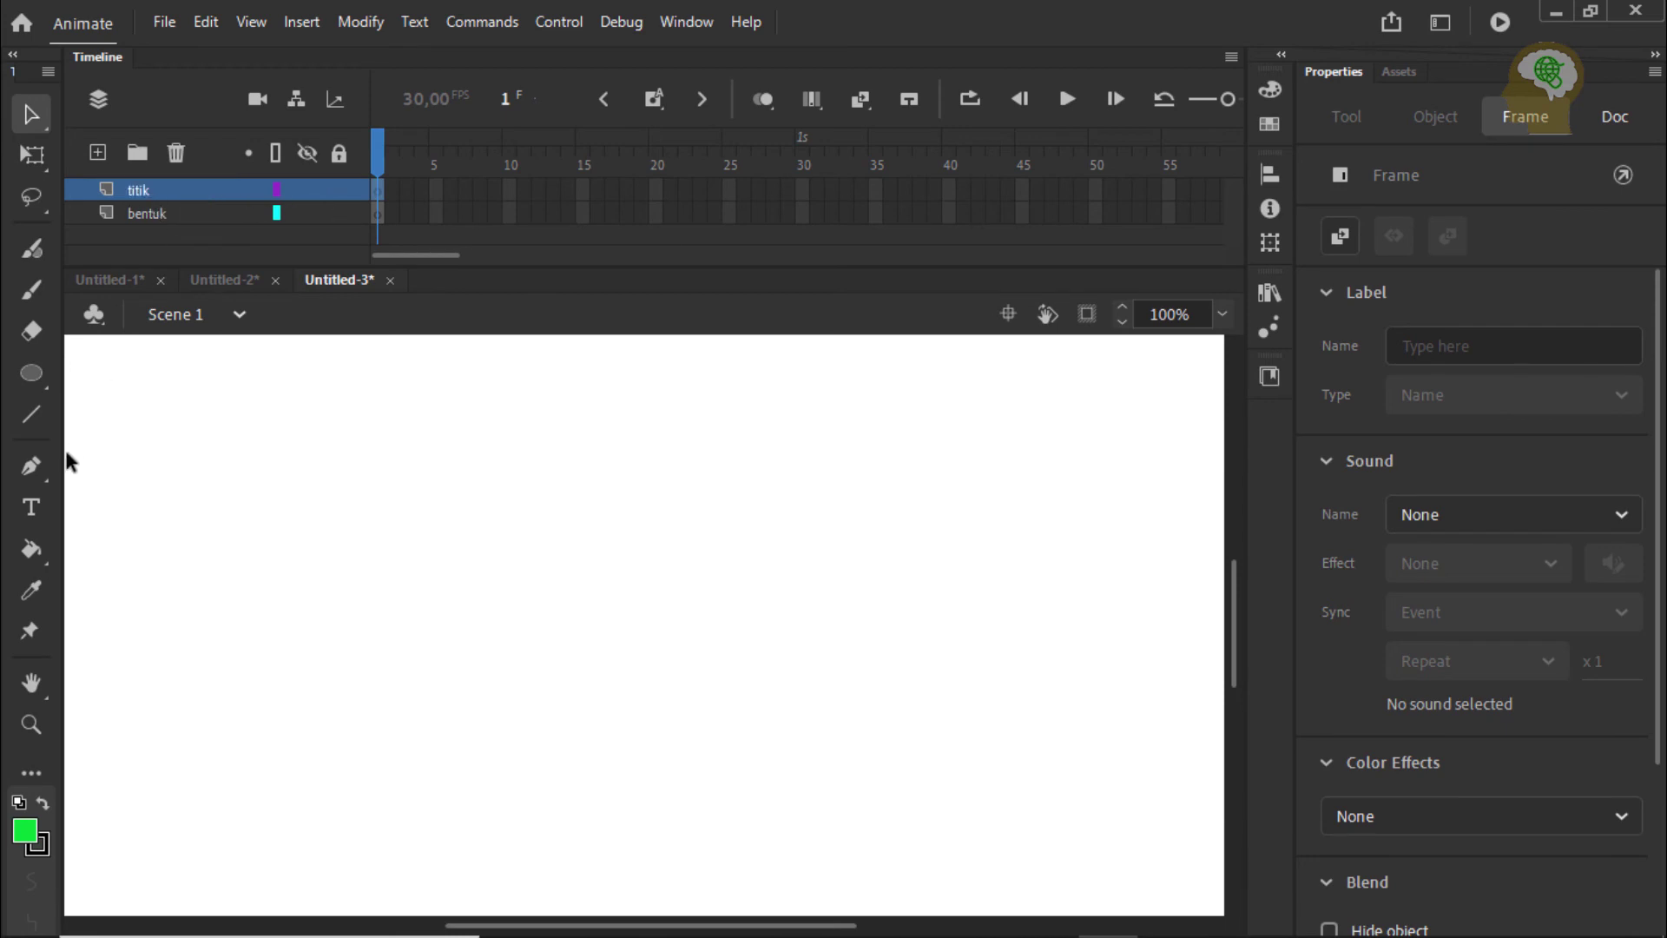
Place a static text "A" on the titik layer near the stage's left side and shift it slightly down.
{"action": "left_click", "coordinate": [41, 508]}
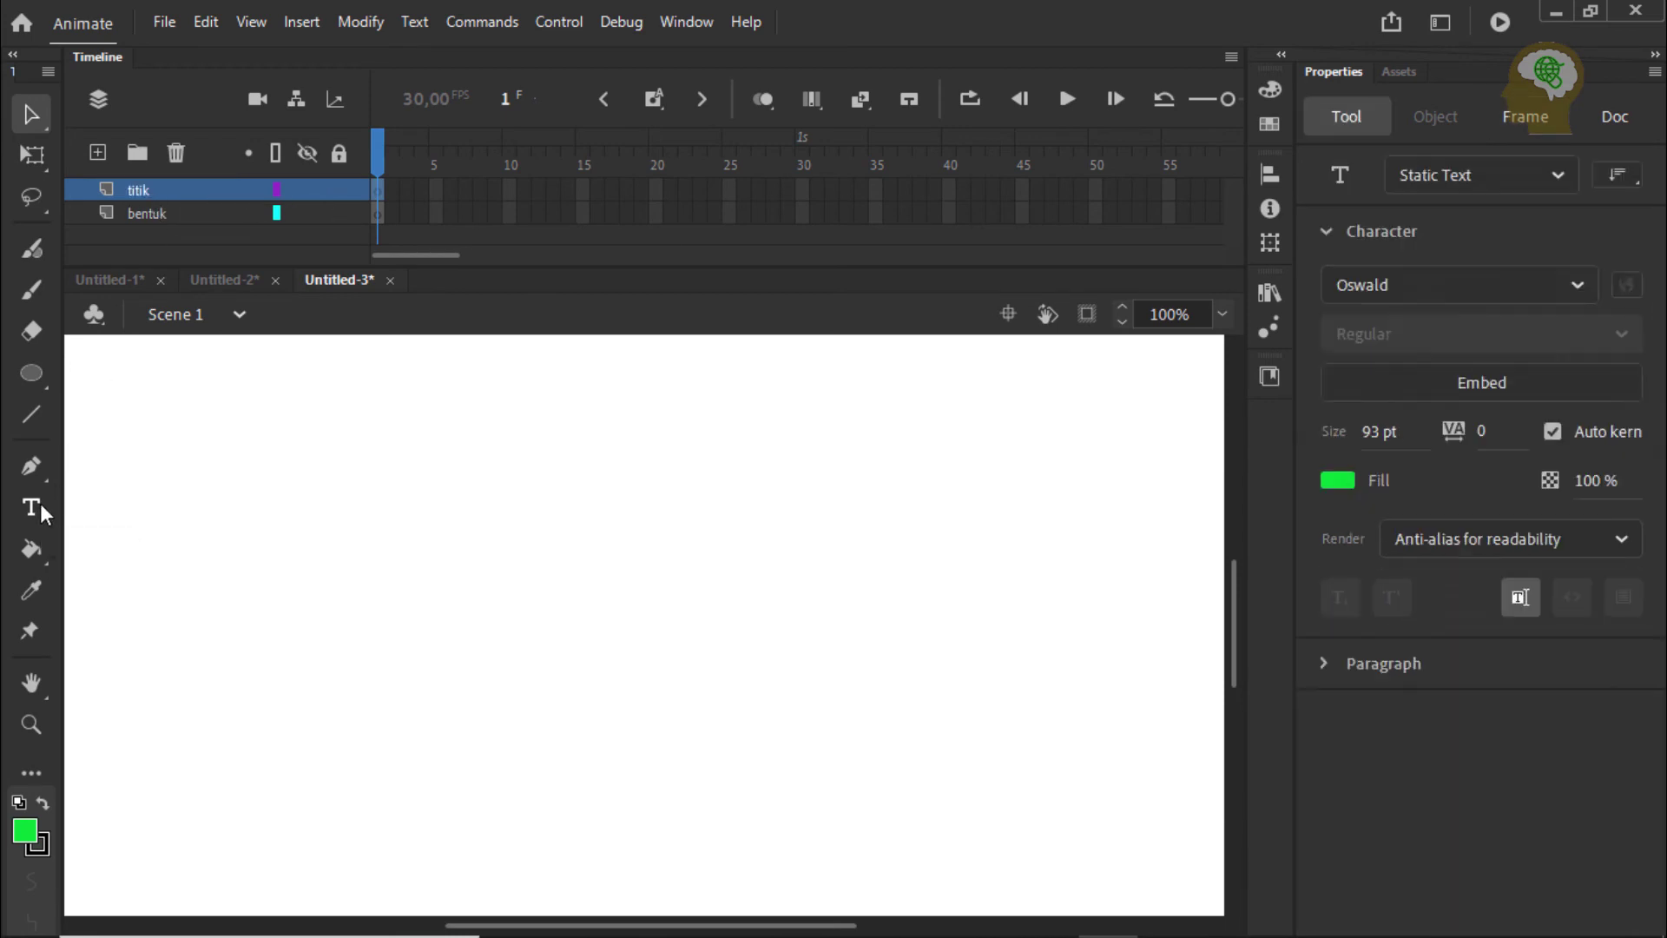
{"action": "left_click", "coordinate": [189, 710]}
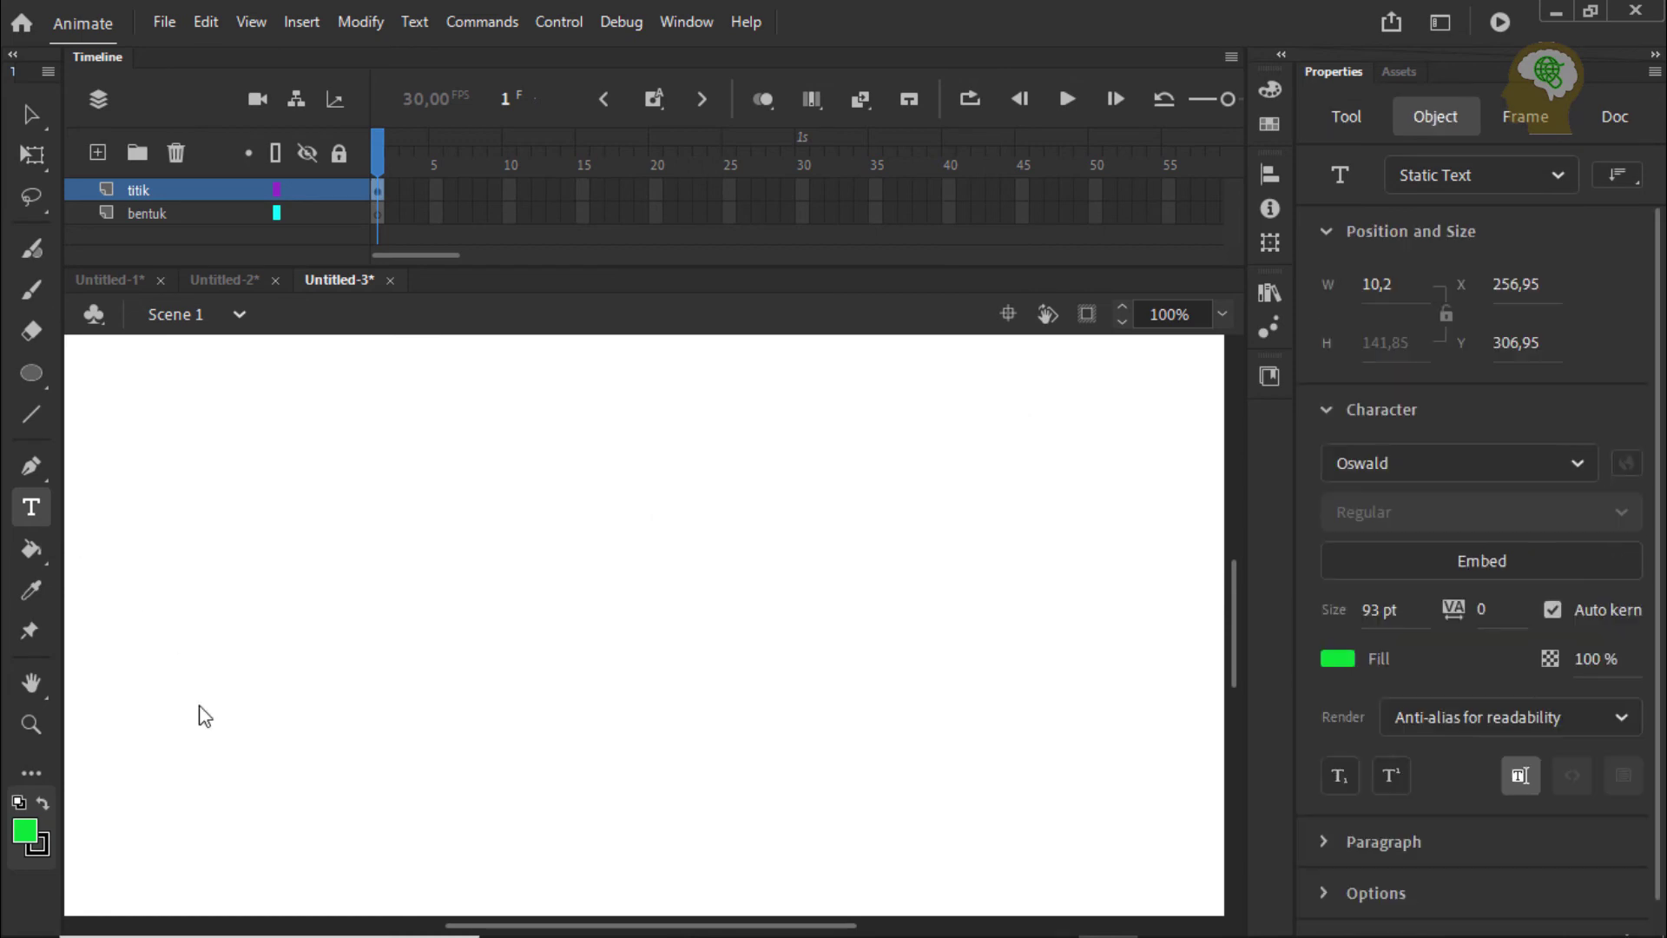
{"action": "type", "text": "A"}
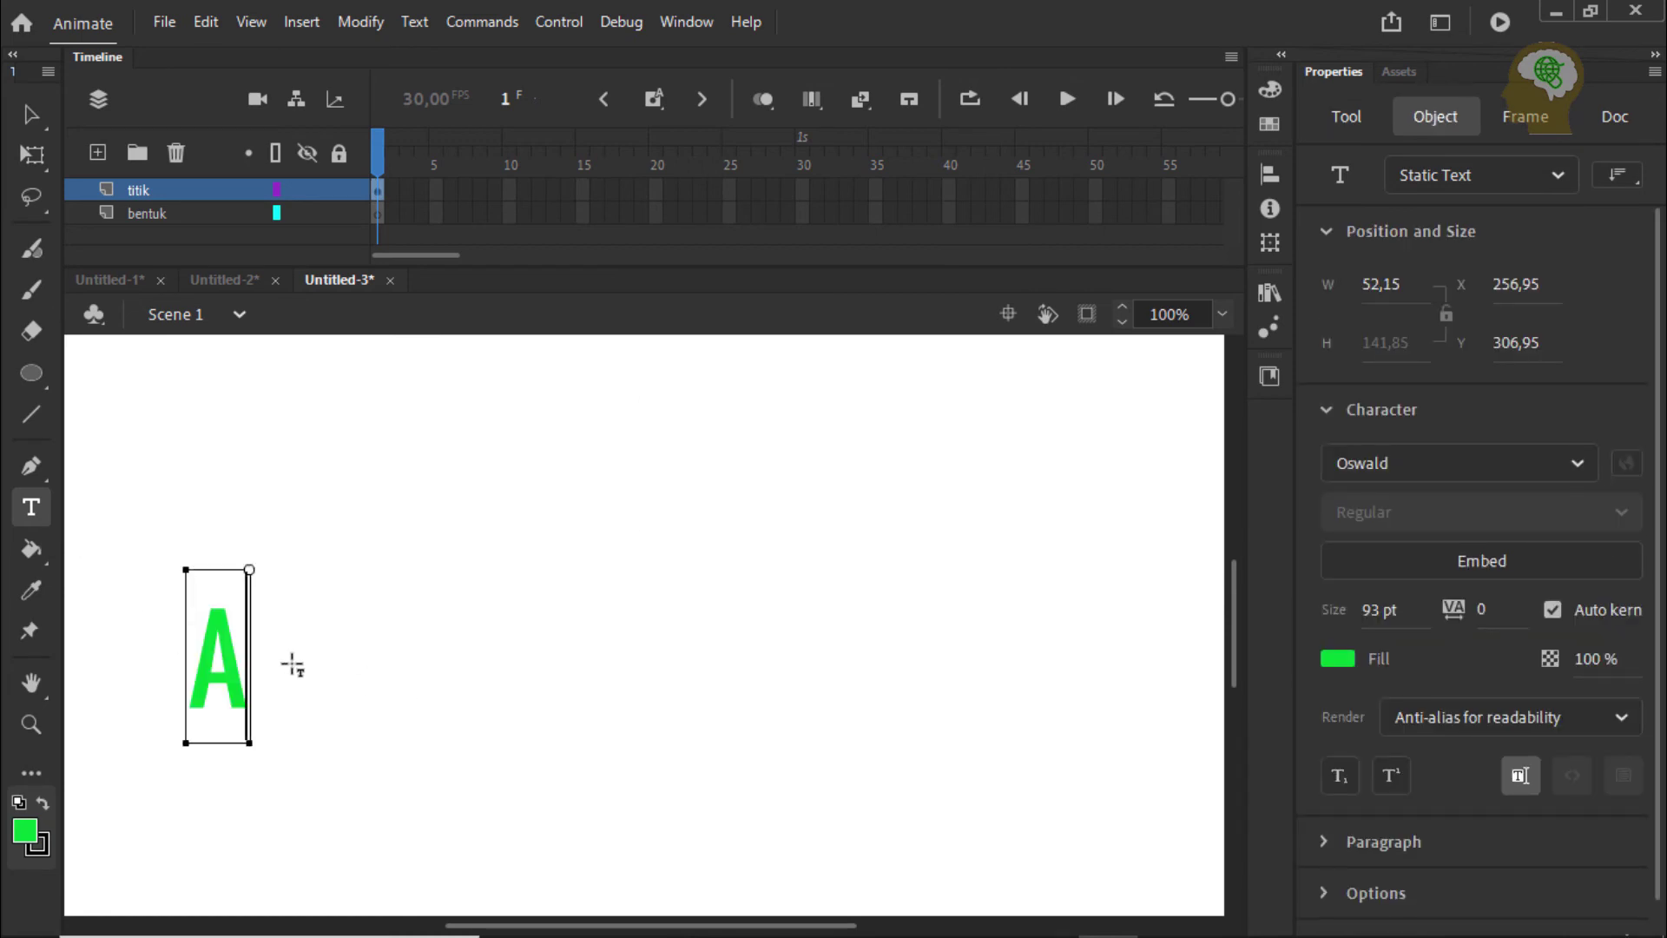
{"action": "left_click", "coordinate": [32, 114]}
{"action": "left_click_drag", "start_coordinate": [217, 629], "coordinate": [217, 694]}
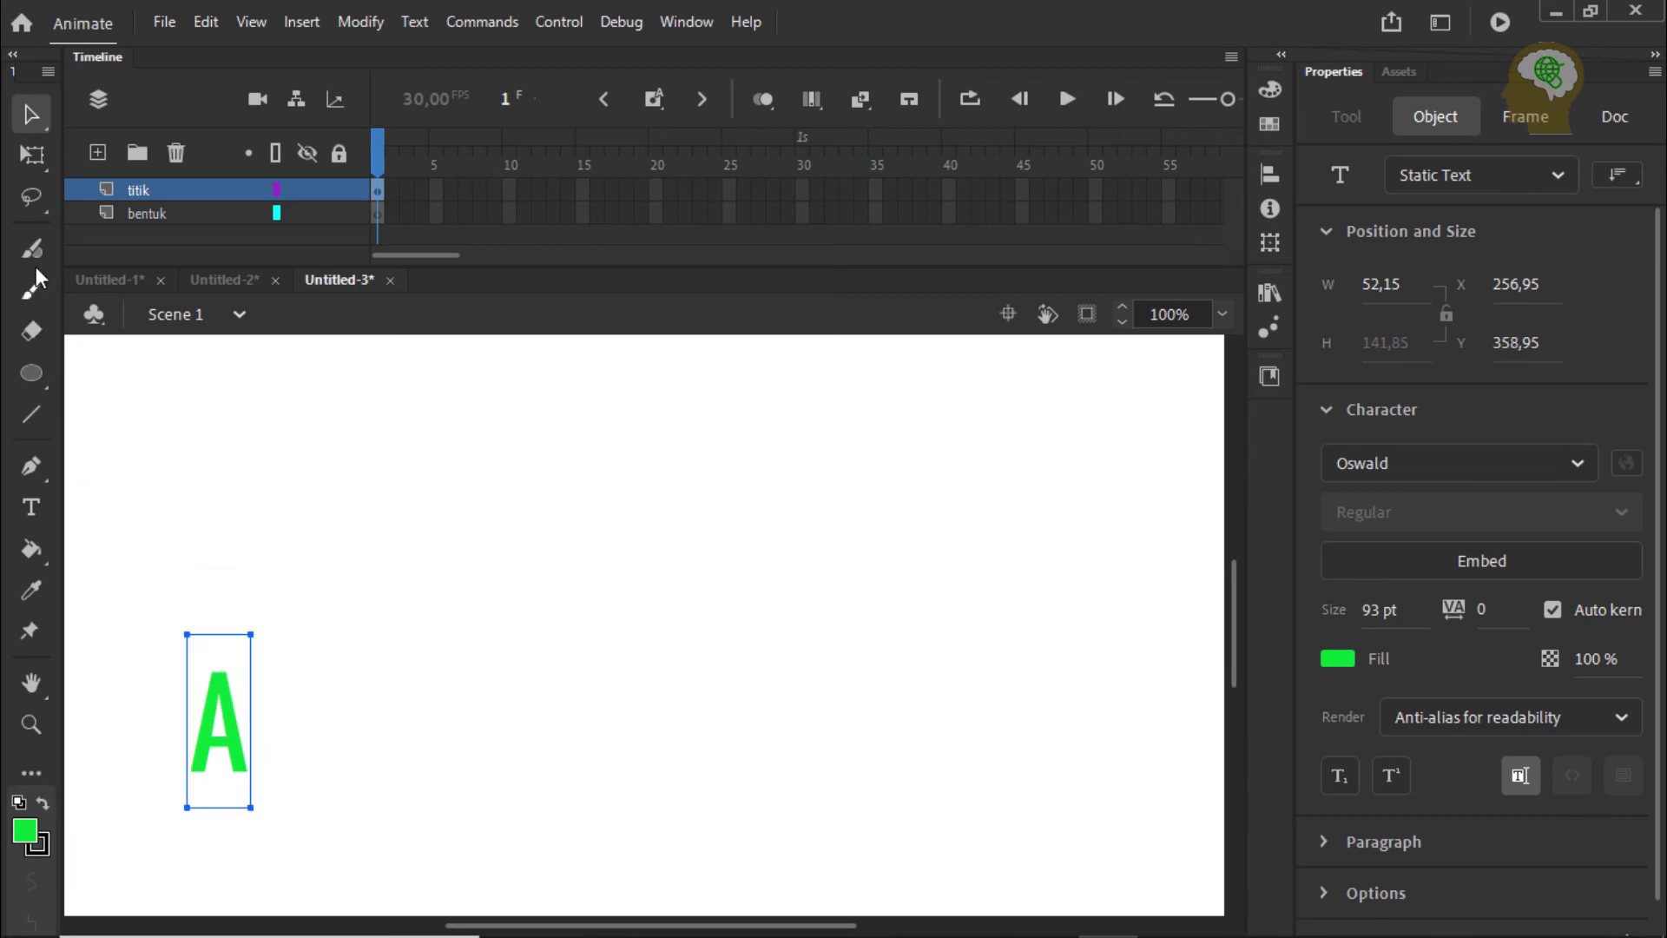
Add a text "B" and move it to the stage's right side, level with the "A".
{"action": "left_click", "coordinate": [31, 507]}
{"action": "left_click", "coordinate": [476, 737]}
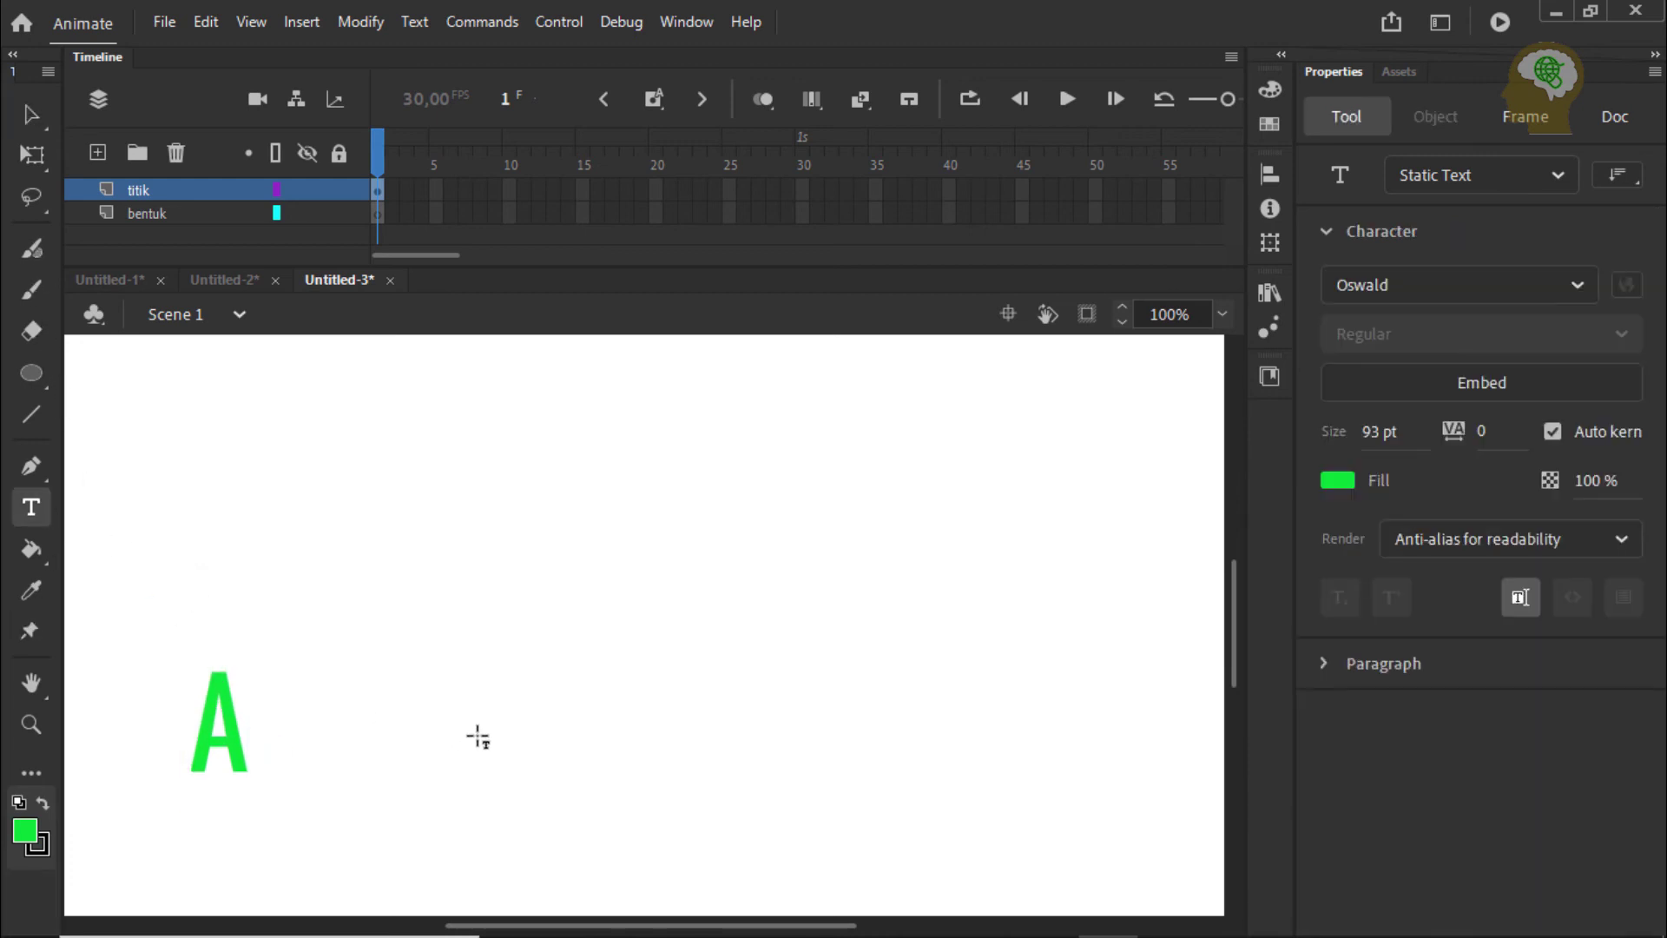
{"action": "left_click", "coordinate": [446, 734]}
{"action": "type", "text": "B"}
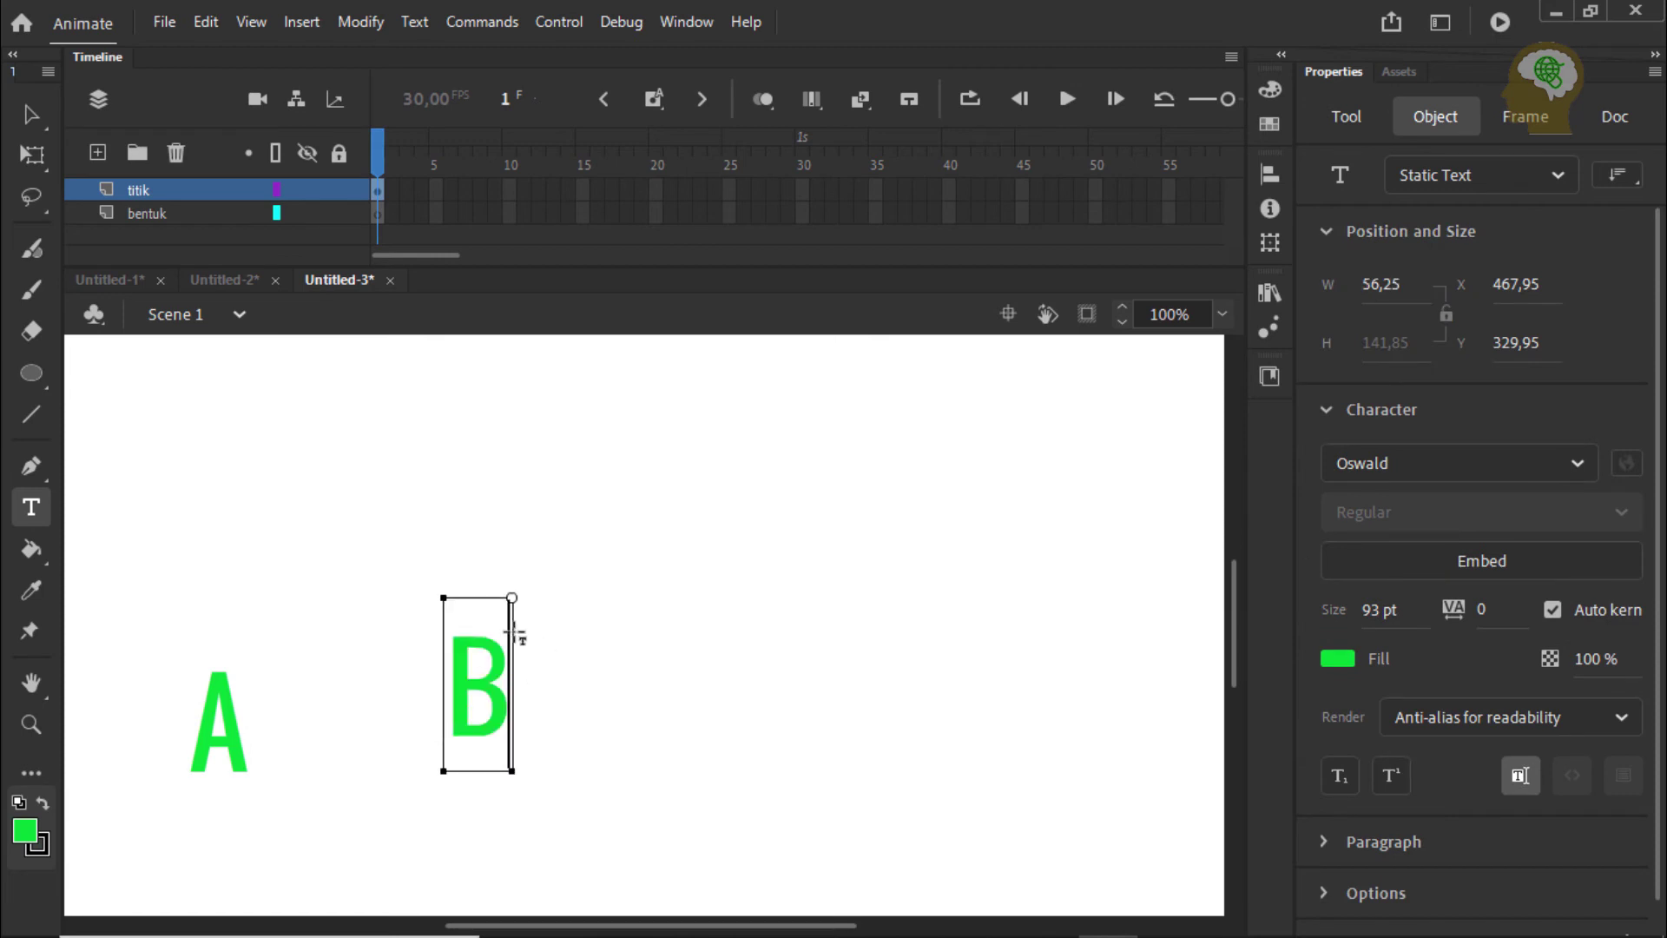
{"action": "key", "text": "Escape"}
{"action": "left_click_drag", "start_coordinate": [495, 694], "coordinate": [1053, 729]}
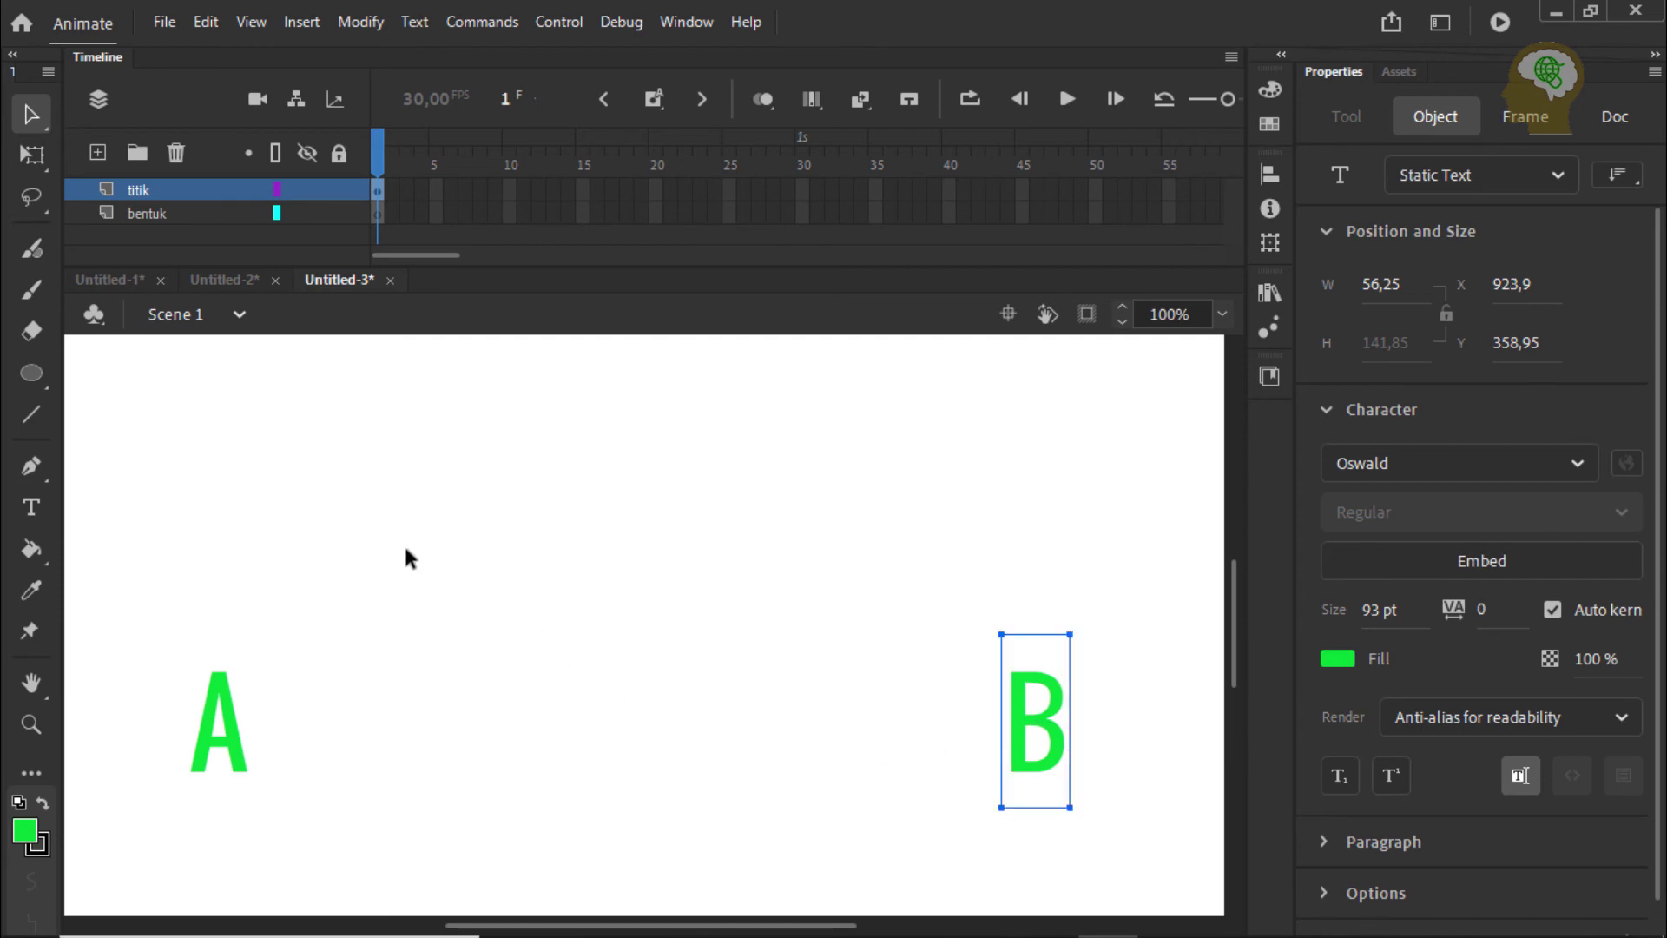
Add the title text "shape tween" on the titik layer and centre it along the upper part of the stage.
{"action": "left_click", "coordinate": [380, 215]}
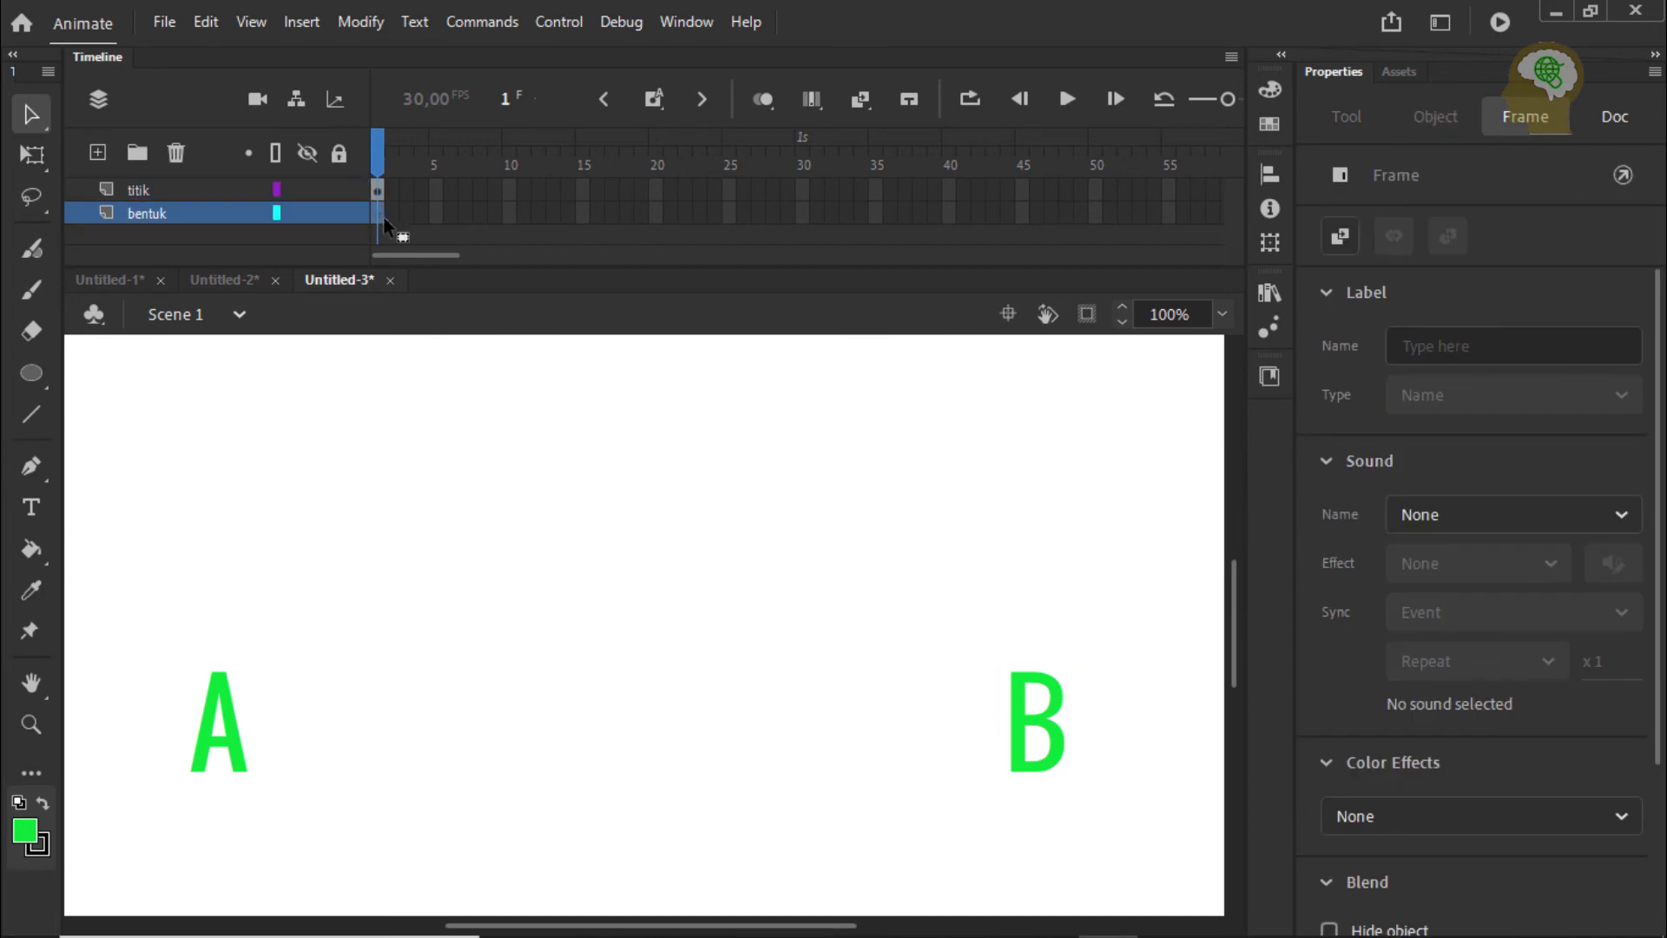
{"action": "left_click", "coordinate": [377, 190]}
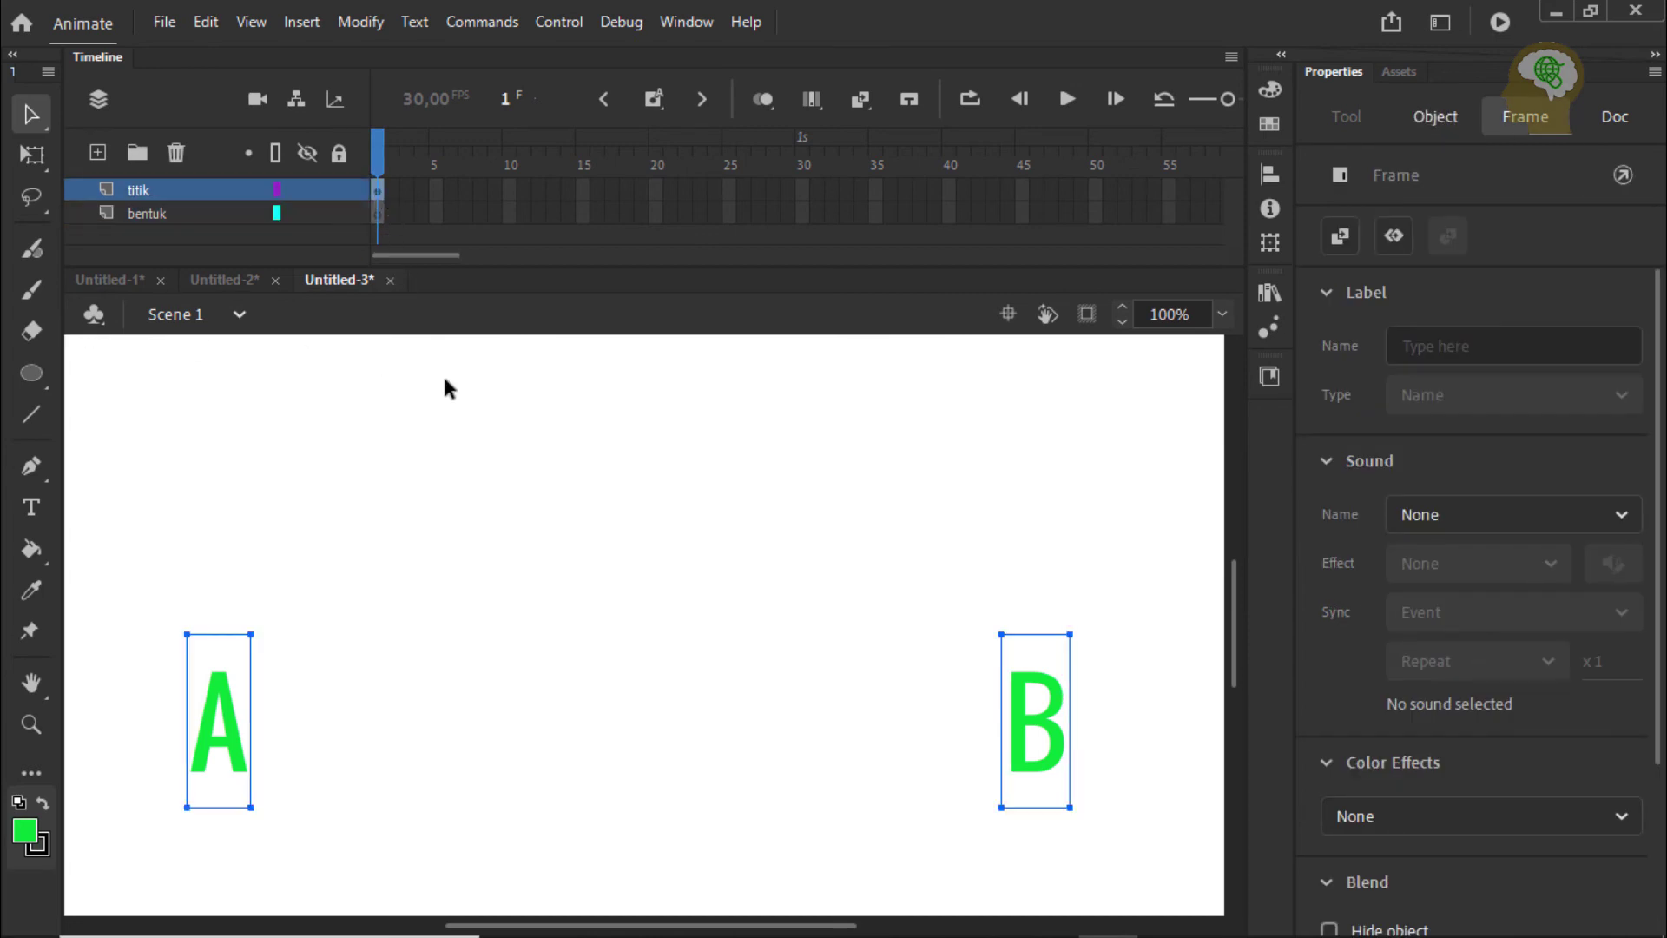
{"action": "left_click", "coordinate": [32, 507]}
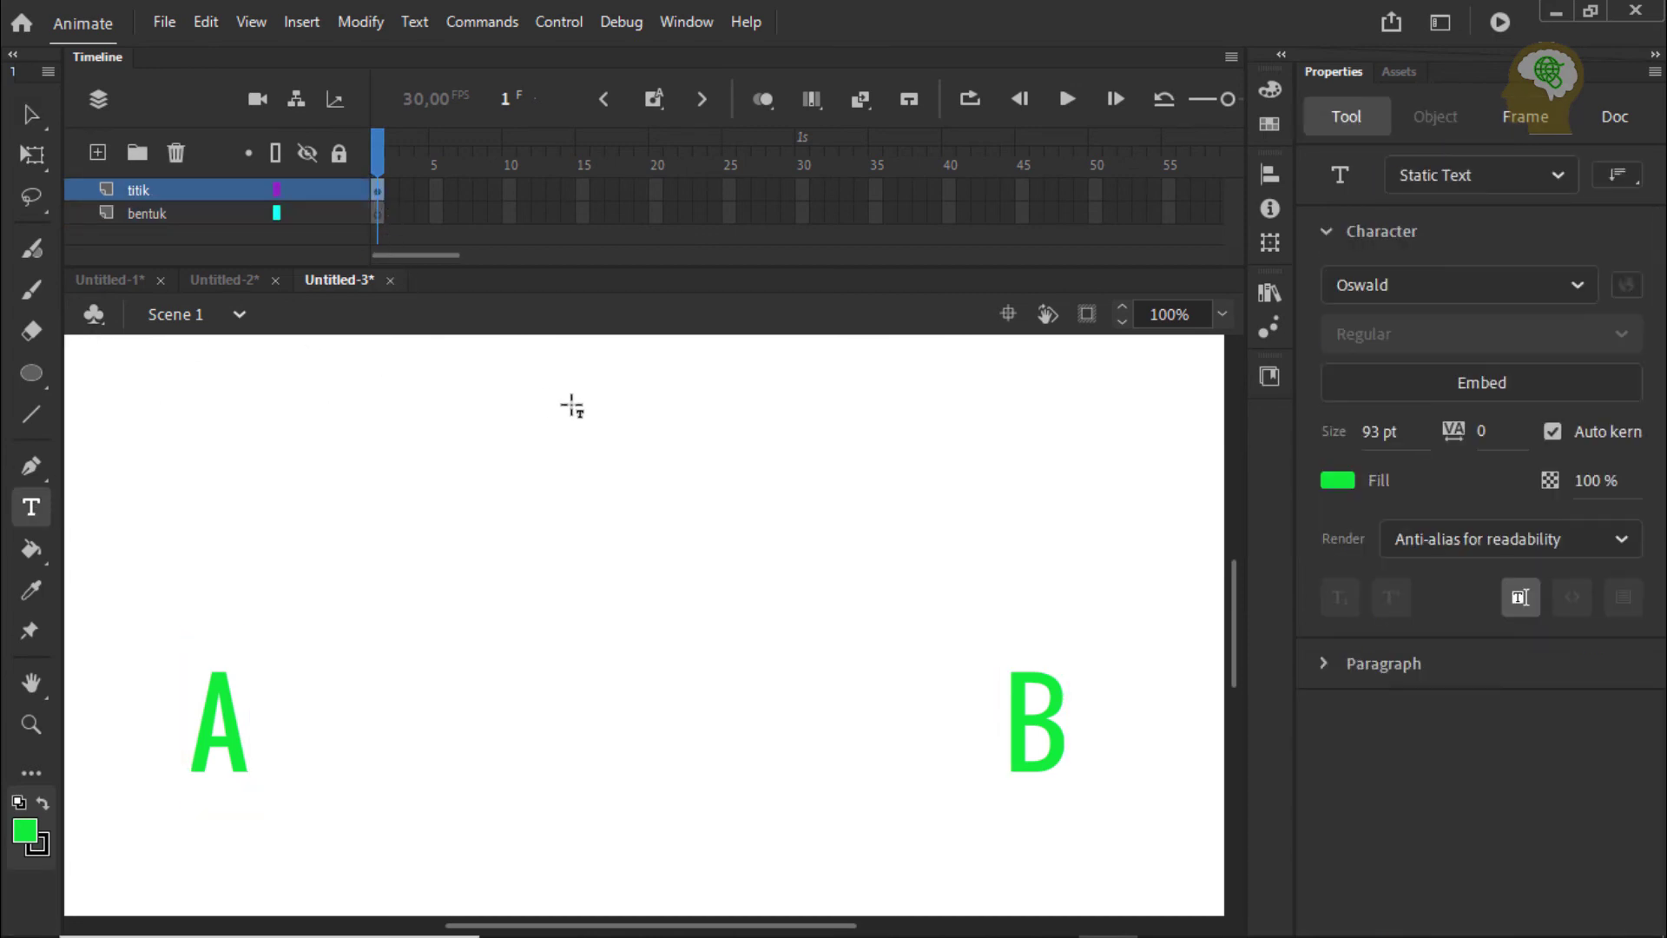
{"action": "left_click", "coordinate": [476, 393]}
{"action": "type", "text": "shape "}
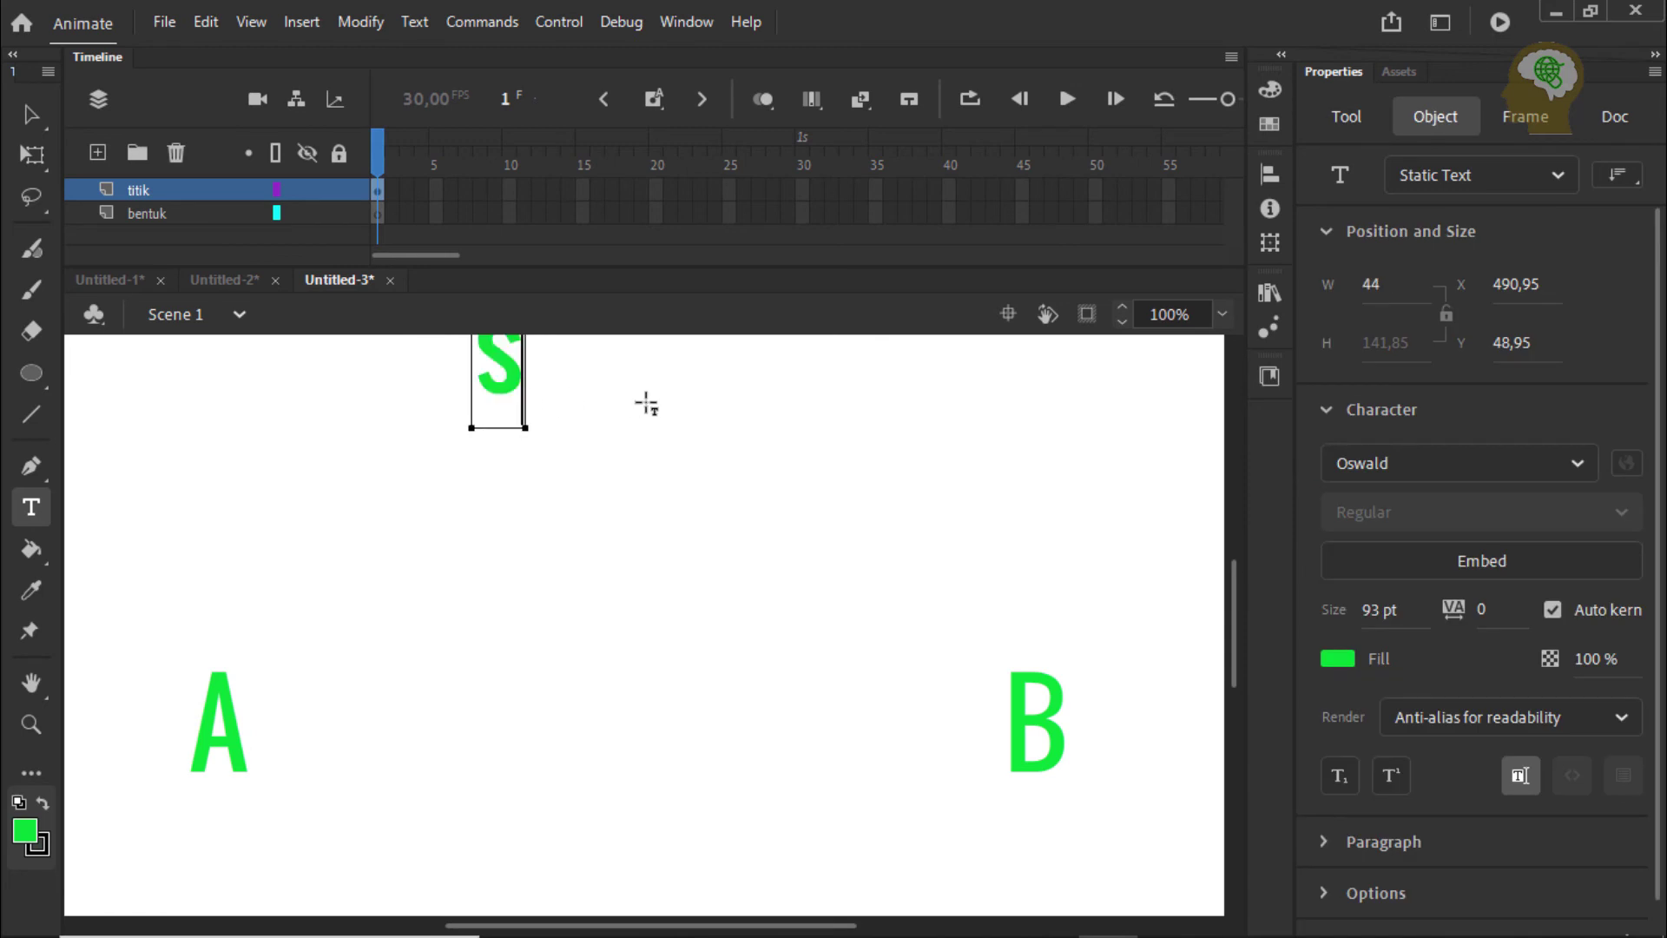
{"action": "type", "text": "twwe"}
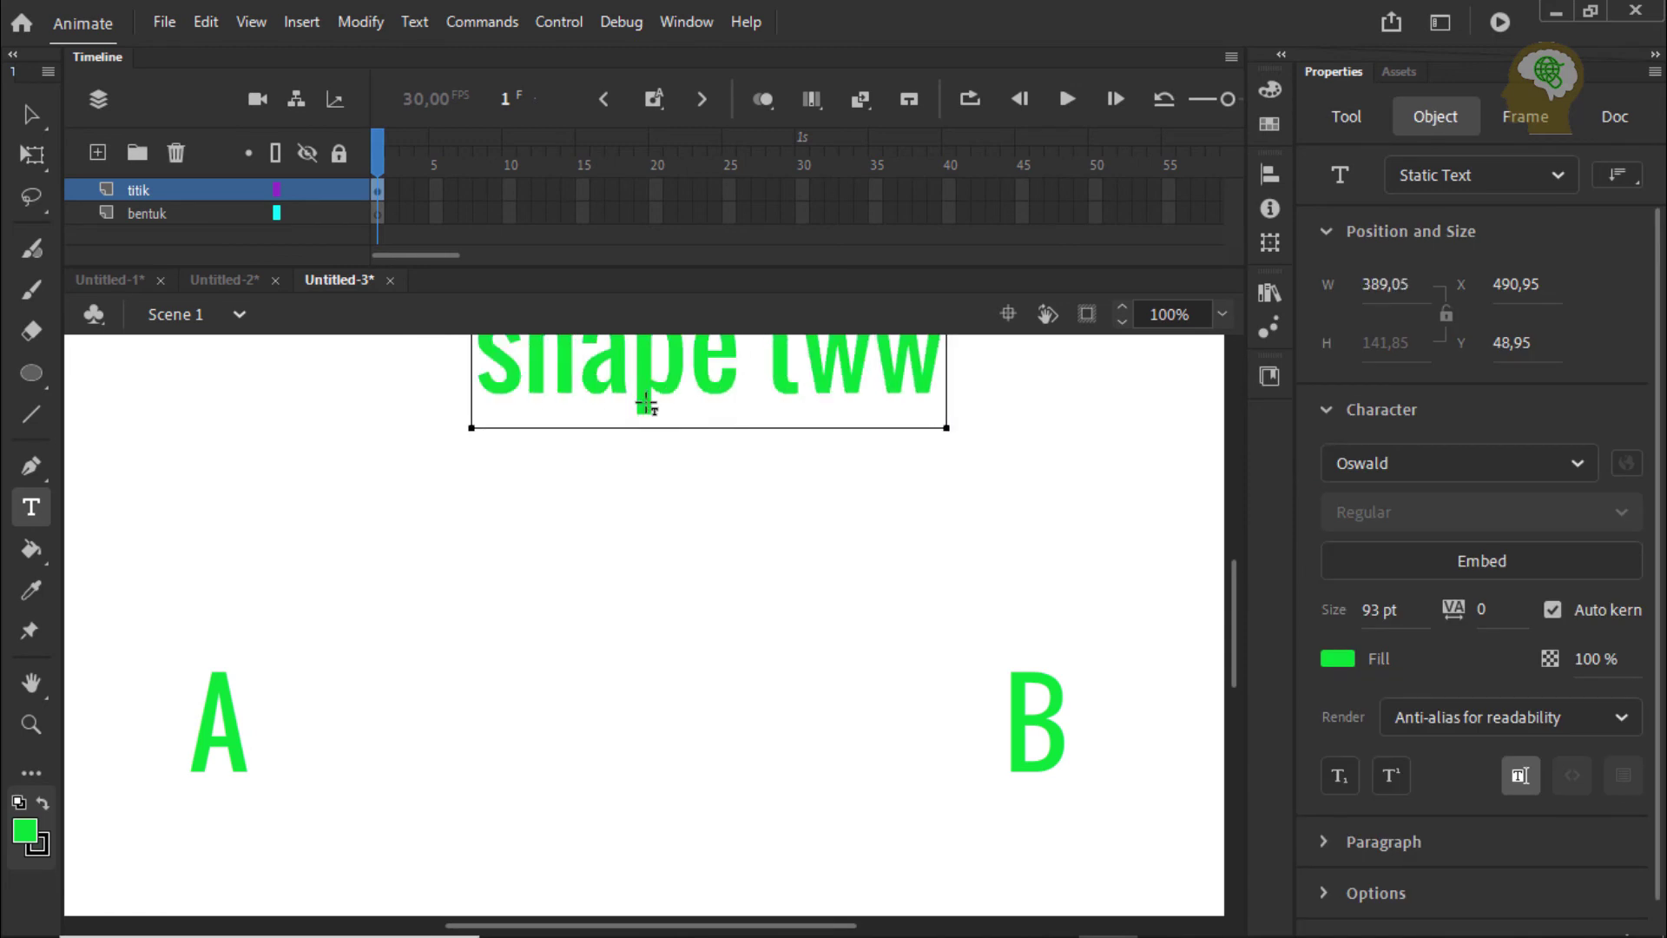
{"action": "key", "text": "BackSpace"}
{"action": "key", "text": "BackSpace"}
{"action": "type", "text": "een"}
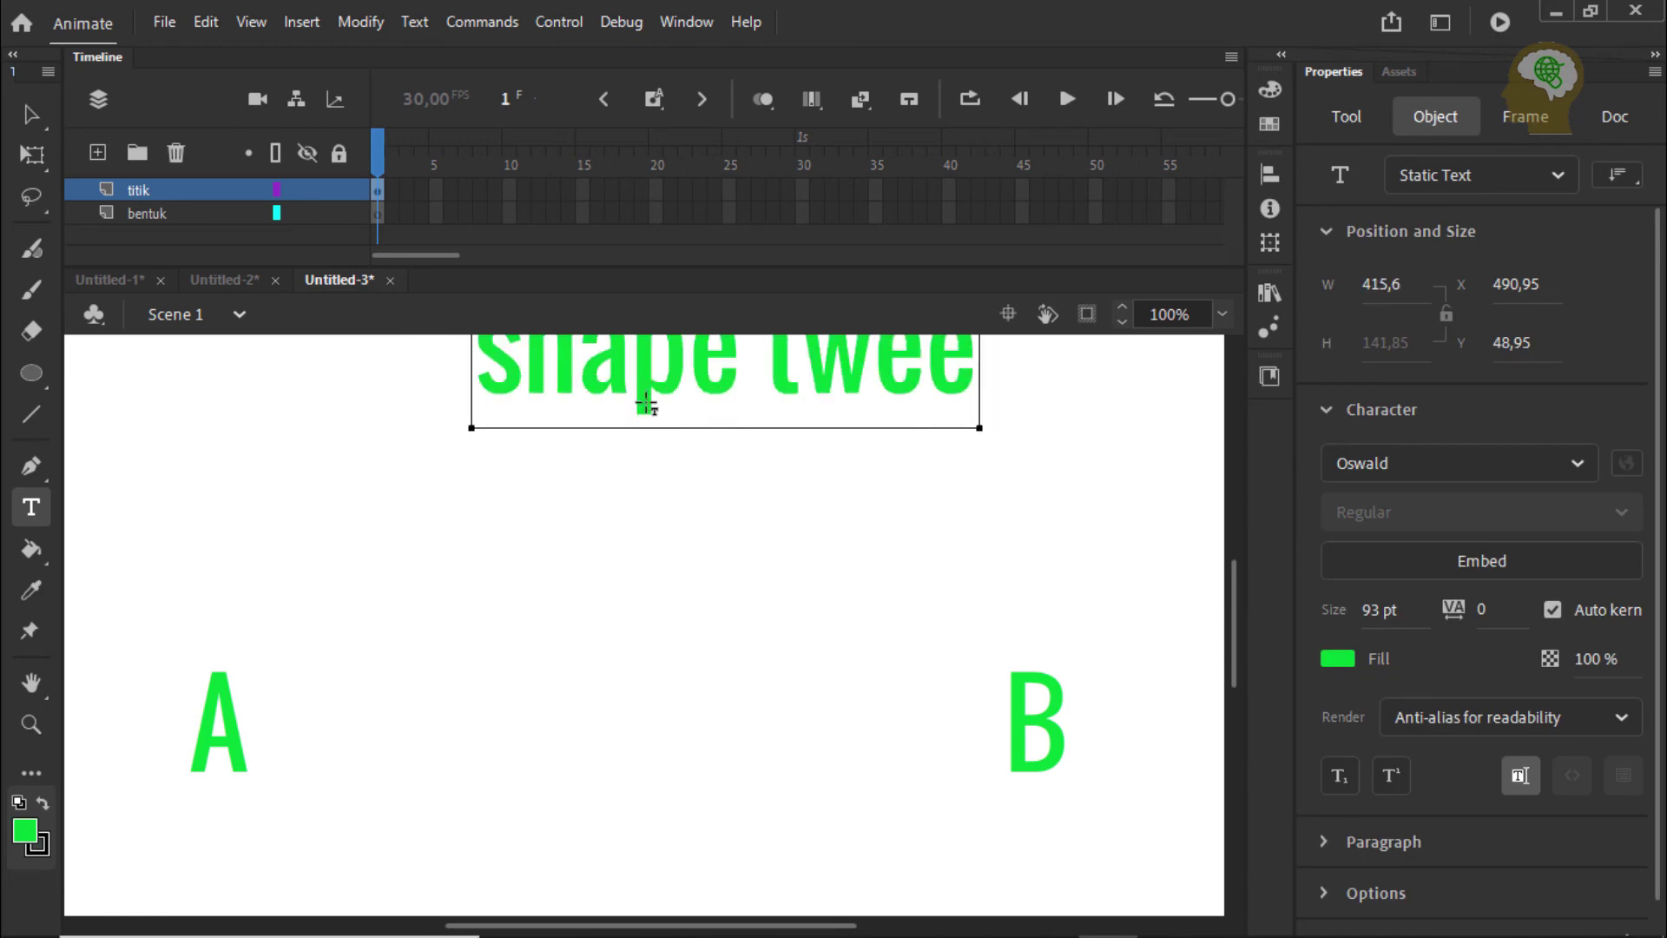
{"action": "left_click", "coordinate": [31, 113]}
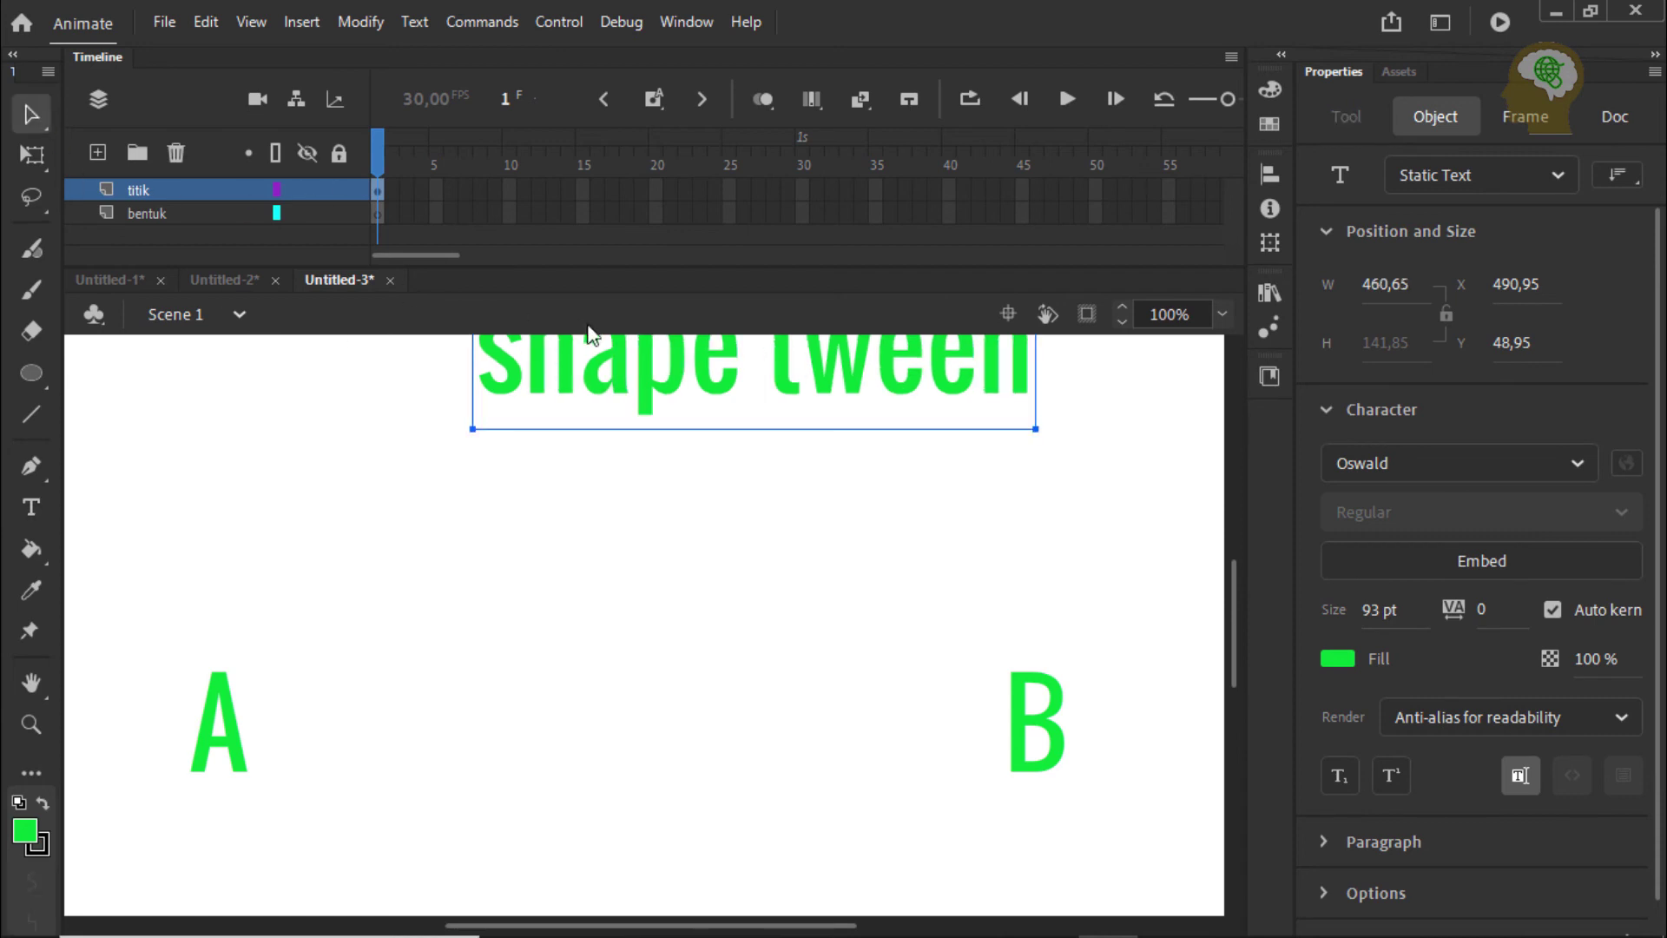
{"action": "left_click_drag", "start_coordinate": [590, 380], "coordinate": [508, 422]}
Move the "A" and "B" letters together further down the stage.
{"action": "left_click", "coordinate": [114, 683]}
{"action": "left_click_drag", "start_coordinate": [137, 650], "coordinate": [1168, 855]}
{"action": "left_click_drag", "start_coordinate": [1054, 744], "coordinate": [1043, 839]}
{"action": "left_click", "coordinate": [688, 695]}
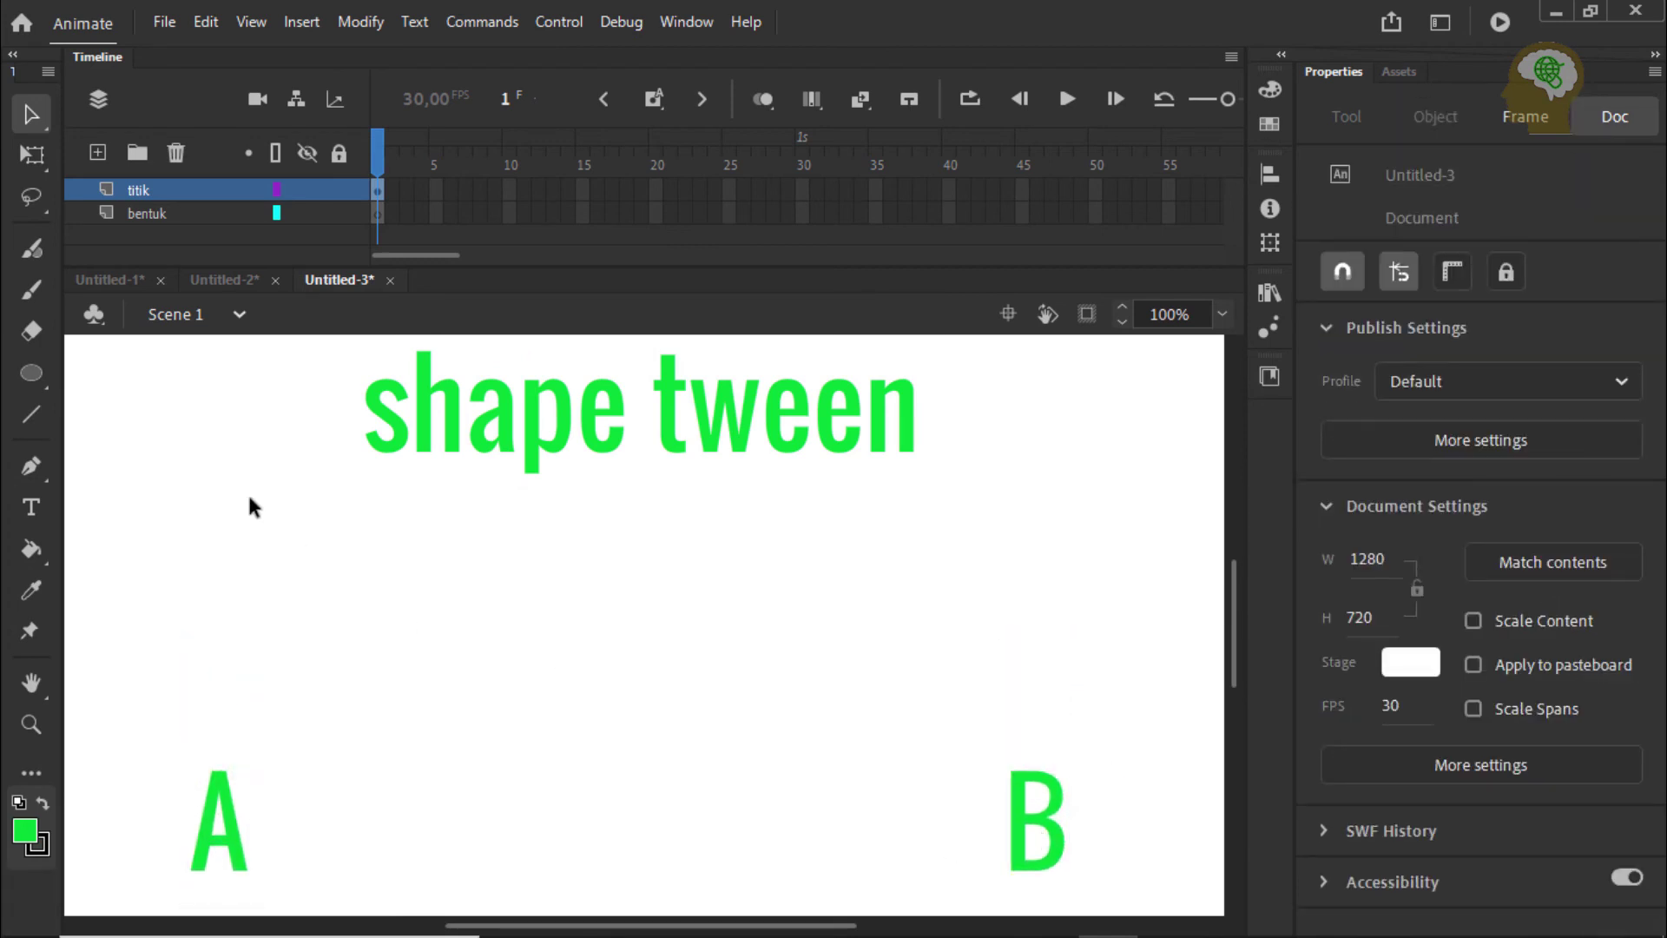
Draw a green circle with a black outline, about 115 px wide, above the "A" on the titik layer.
{"action": "left_click", "coordinate": [34, 370]}
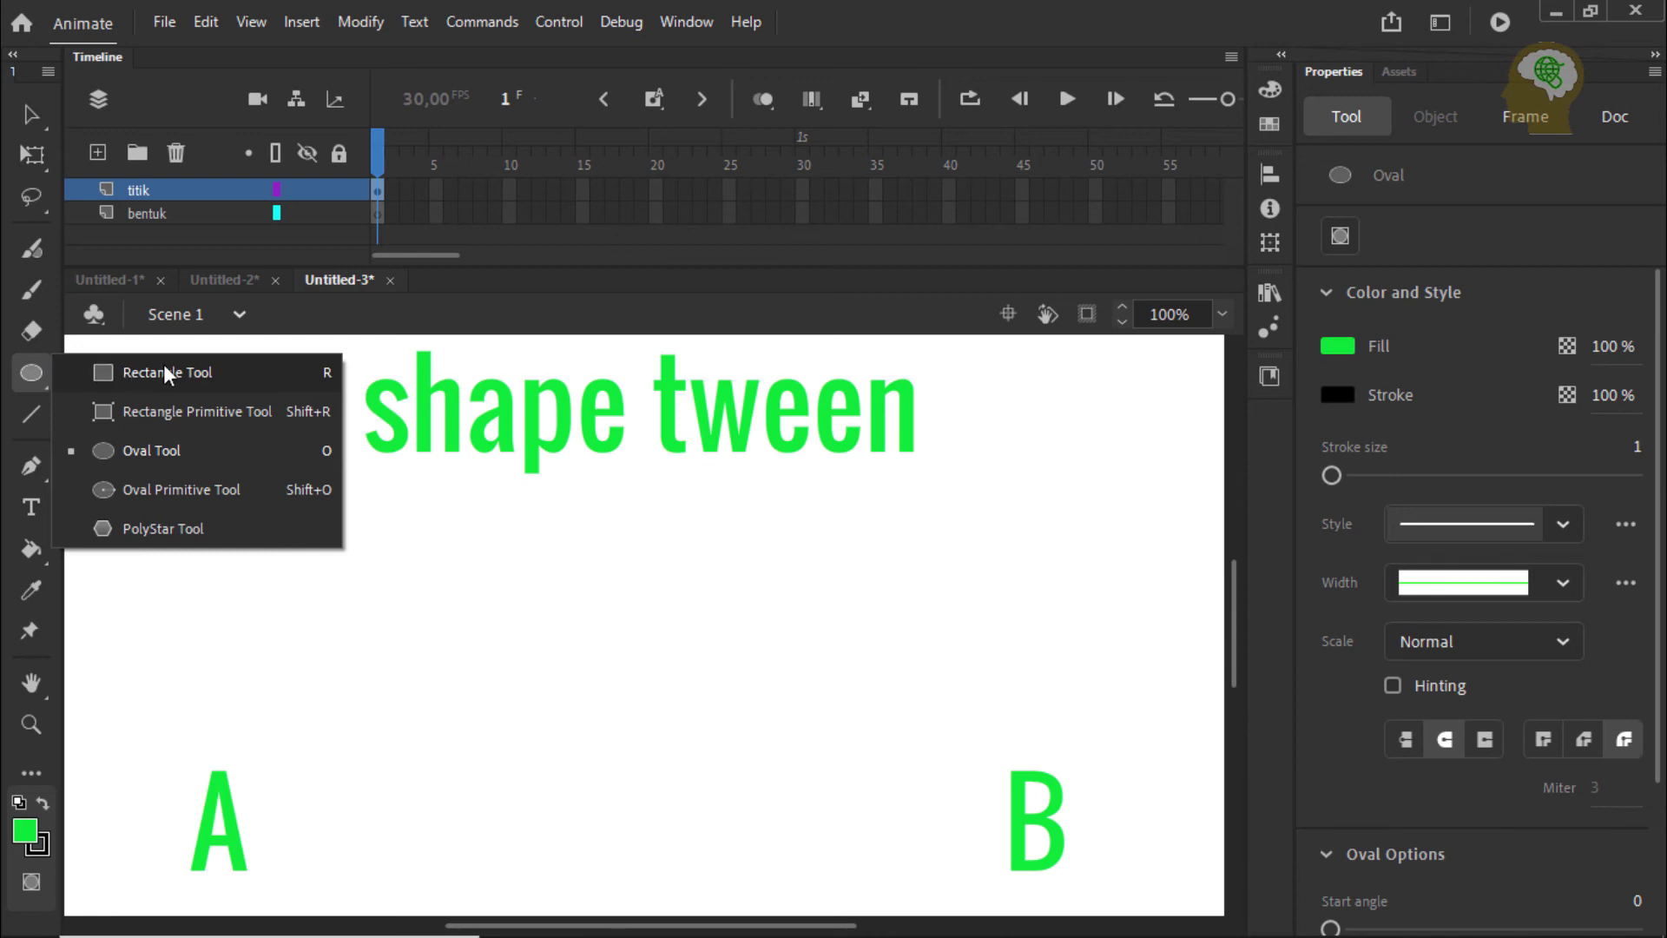
{"action": "left_click", "coordinate": [181, 447]}
{"action": "left_click_drag", "start_coordinate": [178, 576], "coordinate": [197, 594]}
{"action": "left_click_drag", "start_coordinate": [267, 666], "coordinate": [316, 715]}
Delete the green circle's outline and move the circle slightly up and left above the "A".
{"action": "left_click", "coordinate": [33, 113]}
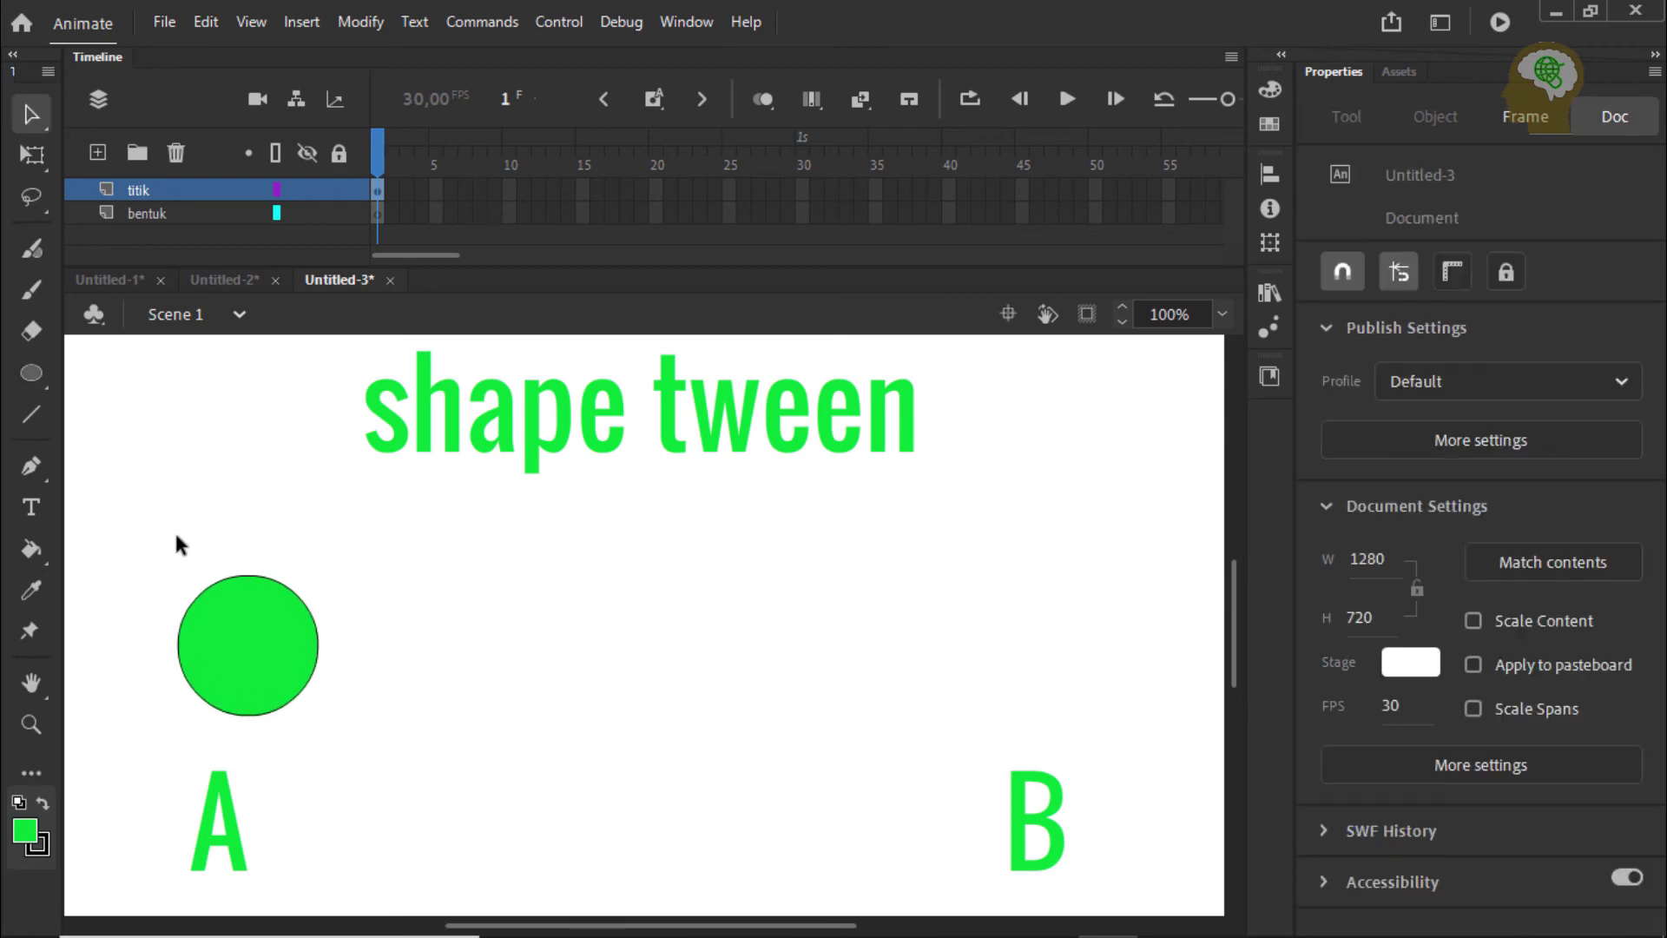
{"action": "left_click_drag", "start_coordinate": [174, 529], "coordinate": [405, 736]}
{"action": "left_click", "coordinate": [357, 655]}
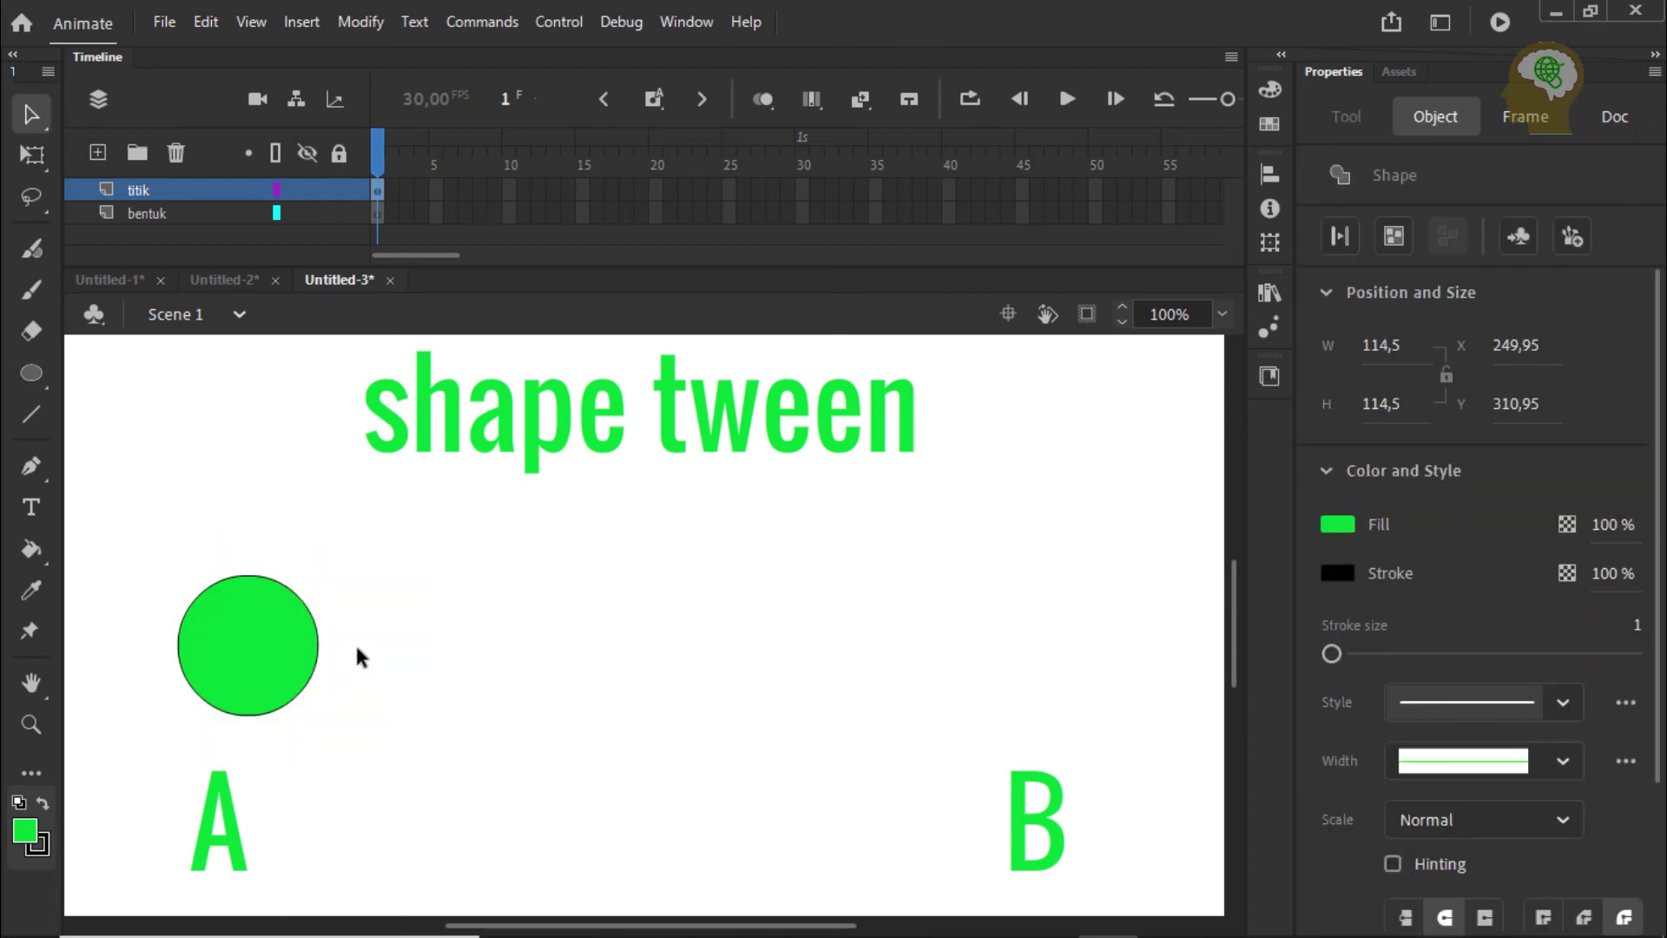
{"action": "left_click", "coordinate": [310, 614]}
{"action": "key", "text": "Delete"}
{"action": "left_click", "coordinate": [232, 639]}
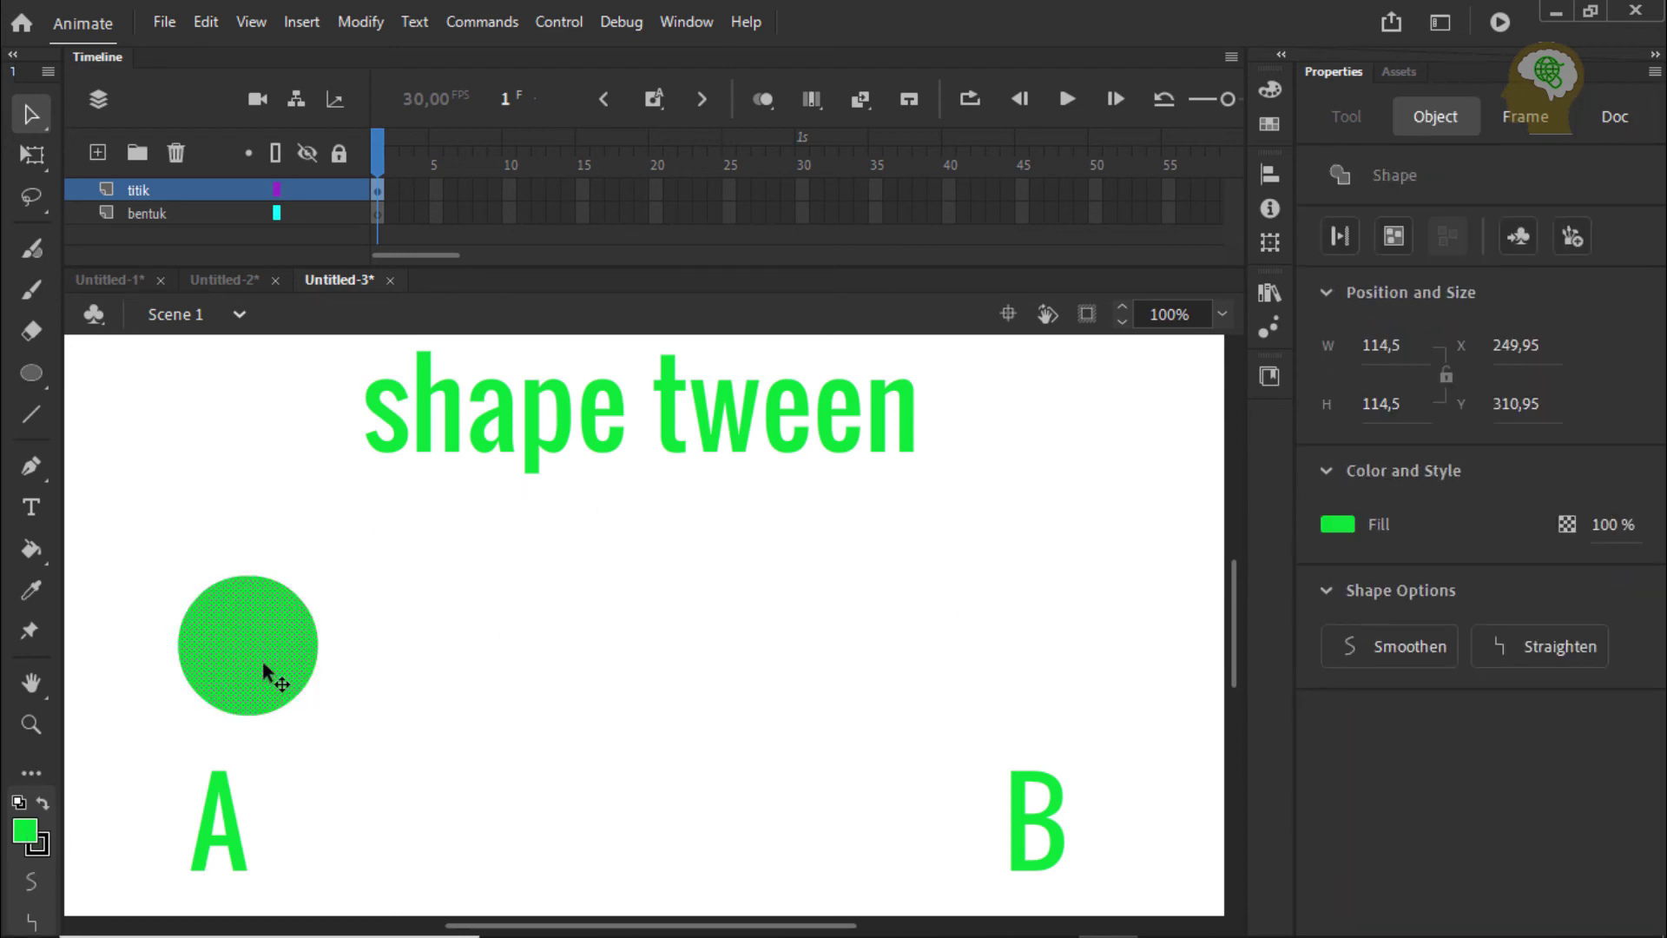
{"action": "left_click_drag", "start_coordinate": [257, 658], "coordinate": [244, 636]}
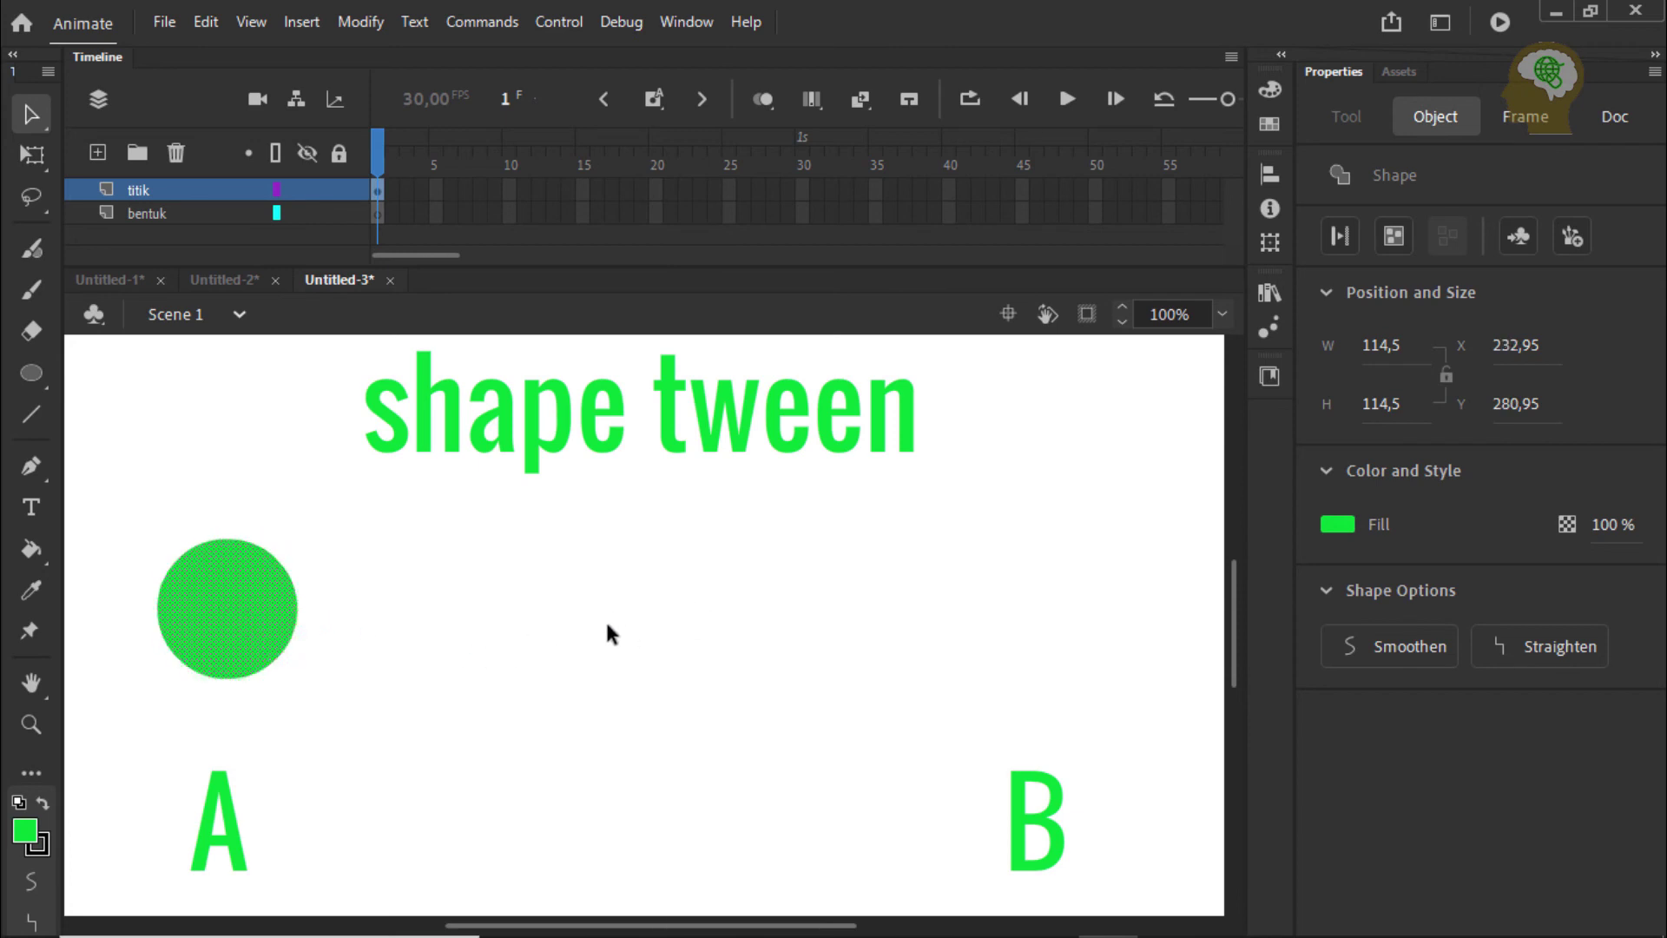
Recolour the circle's fill, trying a teal green and settling on purple.
{"action": "left_click", "coordinate": [1336, 524]}
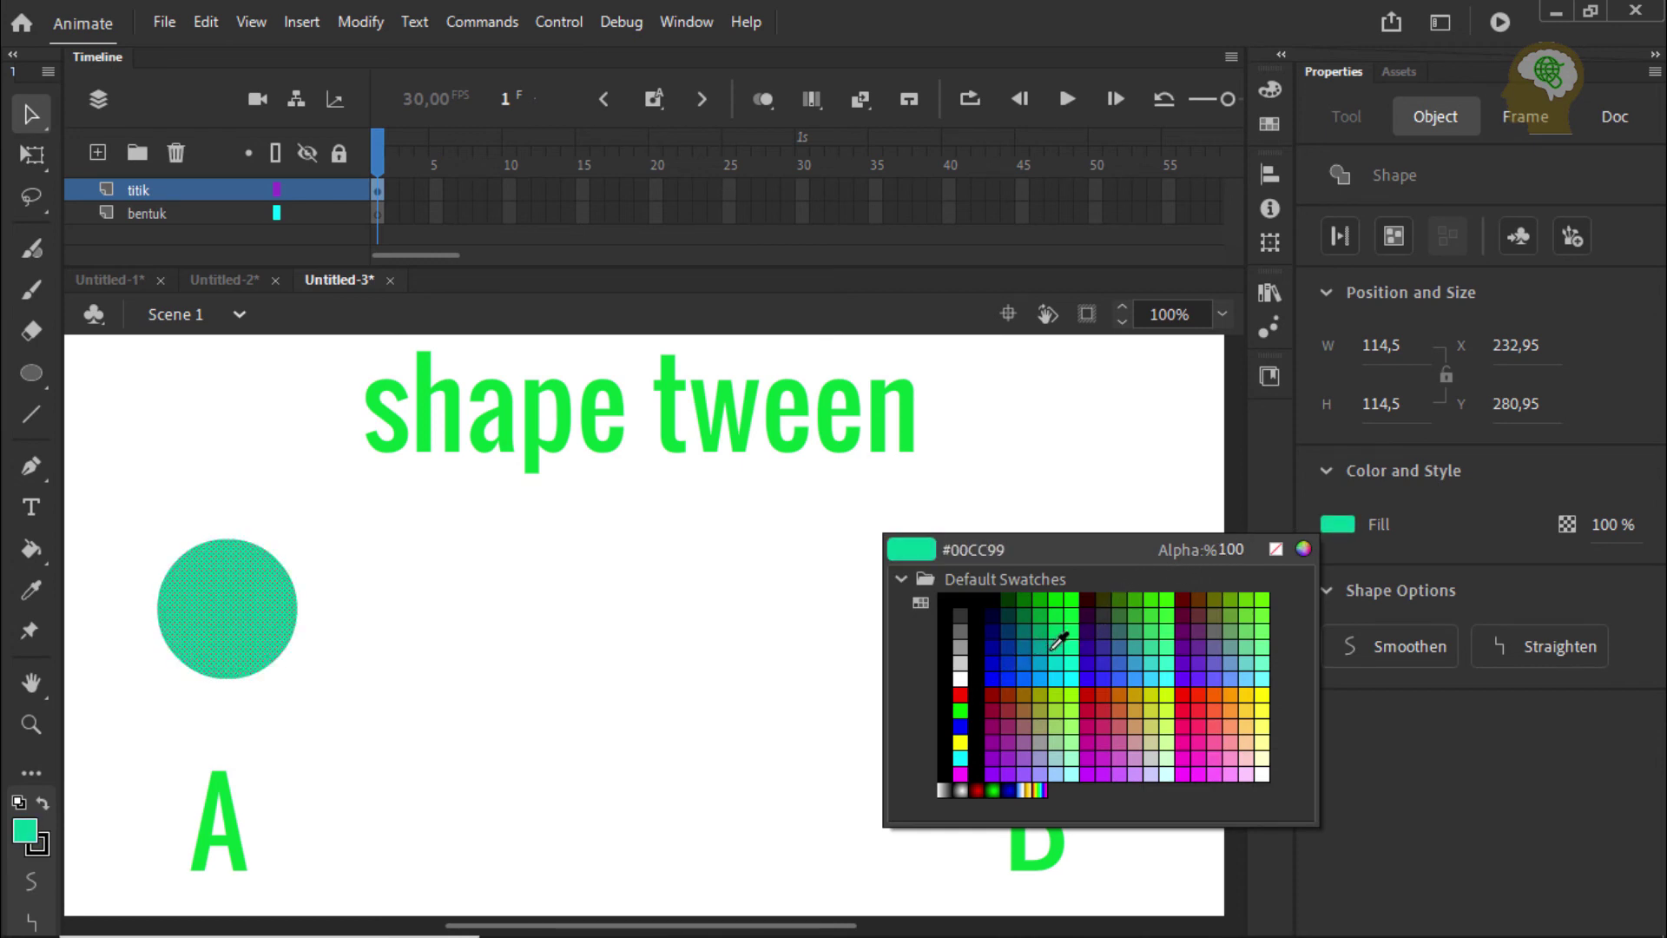
{"action": "left_click", "coordinate": [1056, 640]}
{"action": "left_click", "coordinate": [664, 627]}
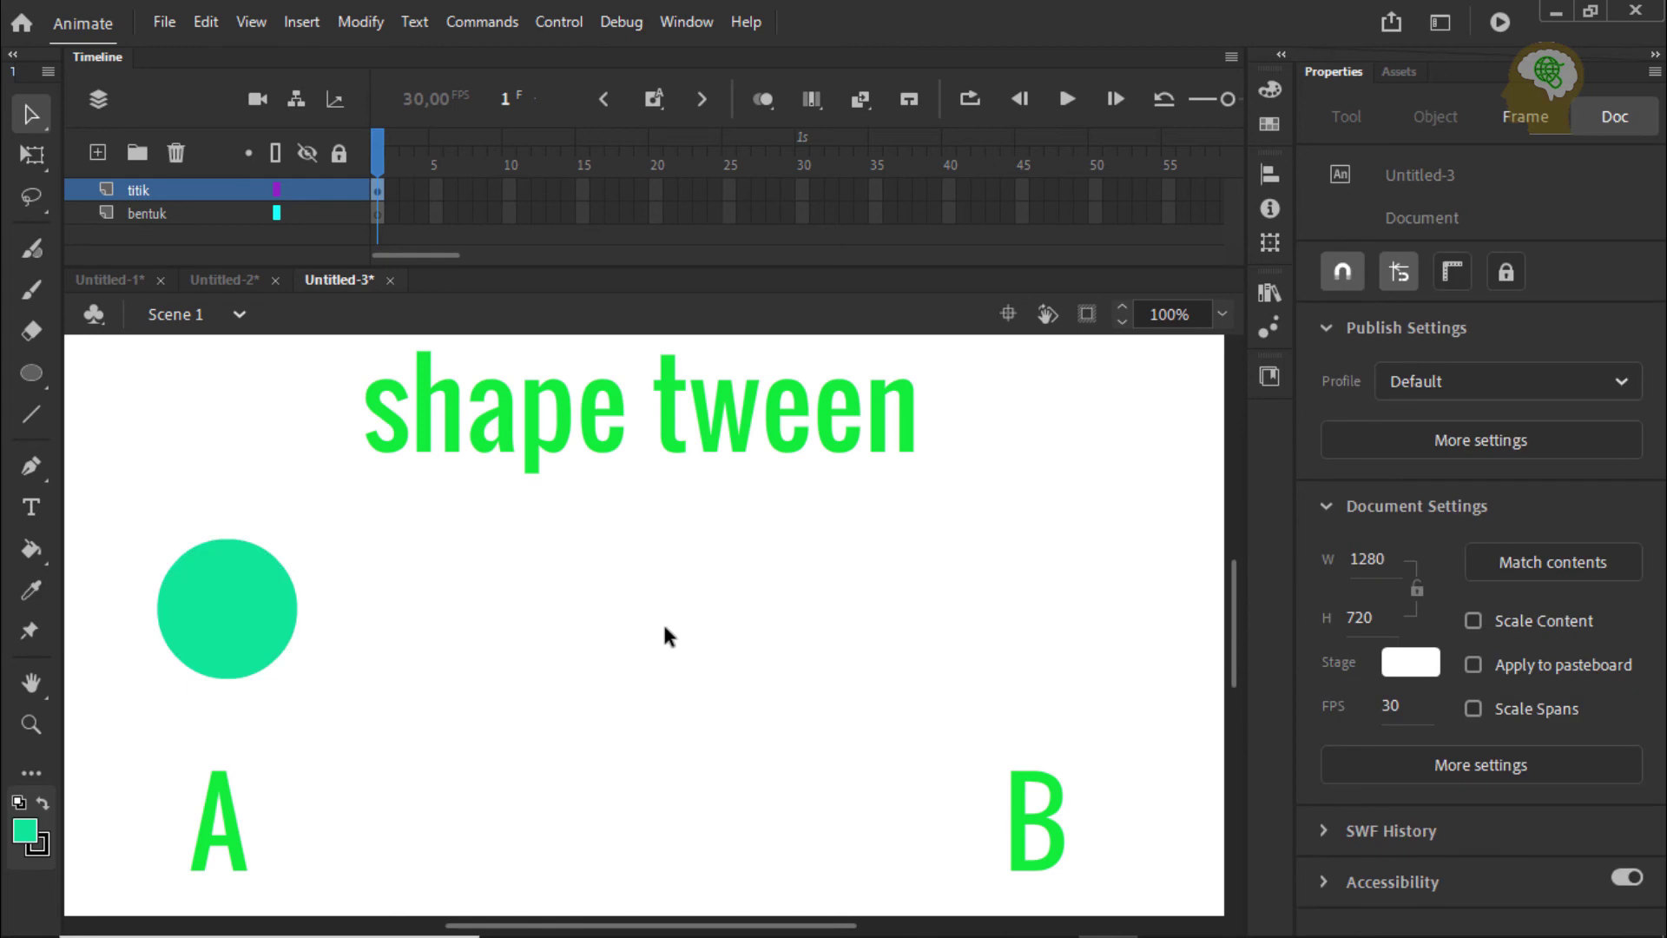
{"action": "left_click", "coordinate": [221, 597]}
{"action": "left_click", "coordinate": [1338, 524]}
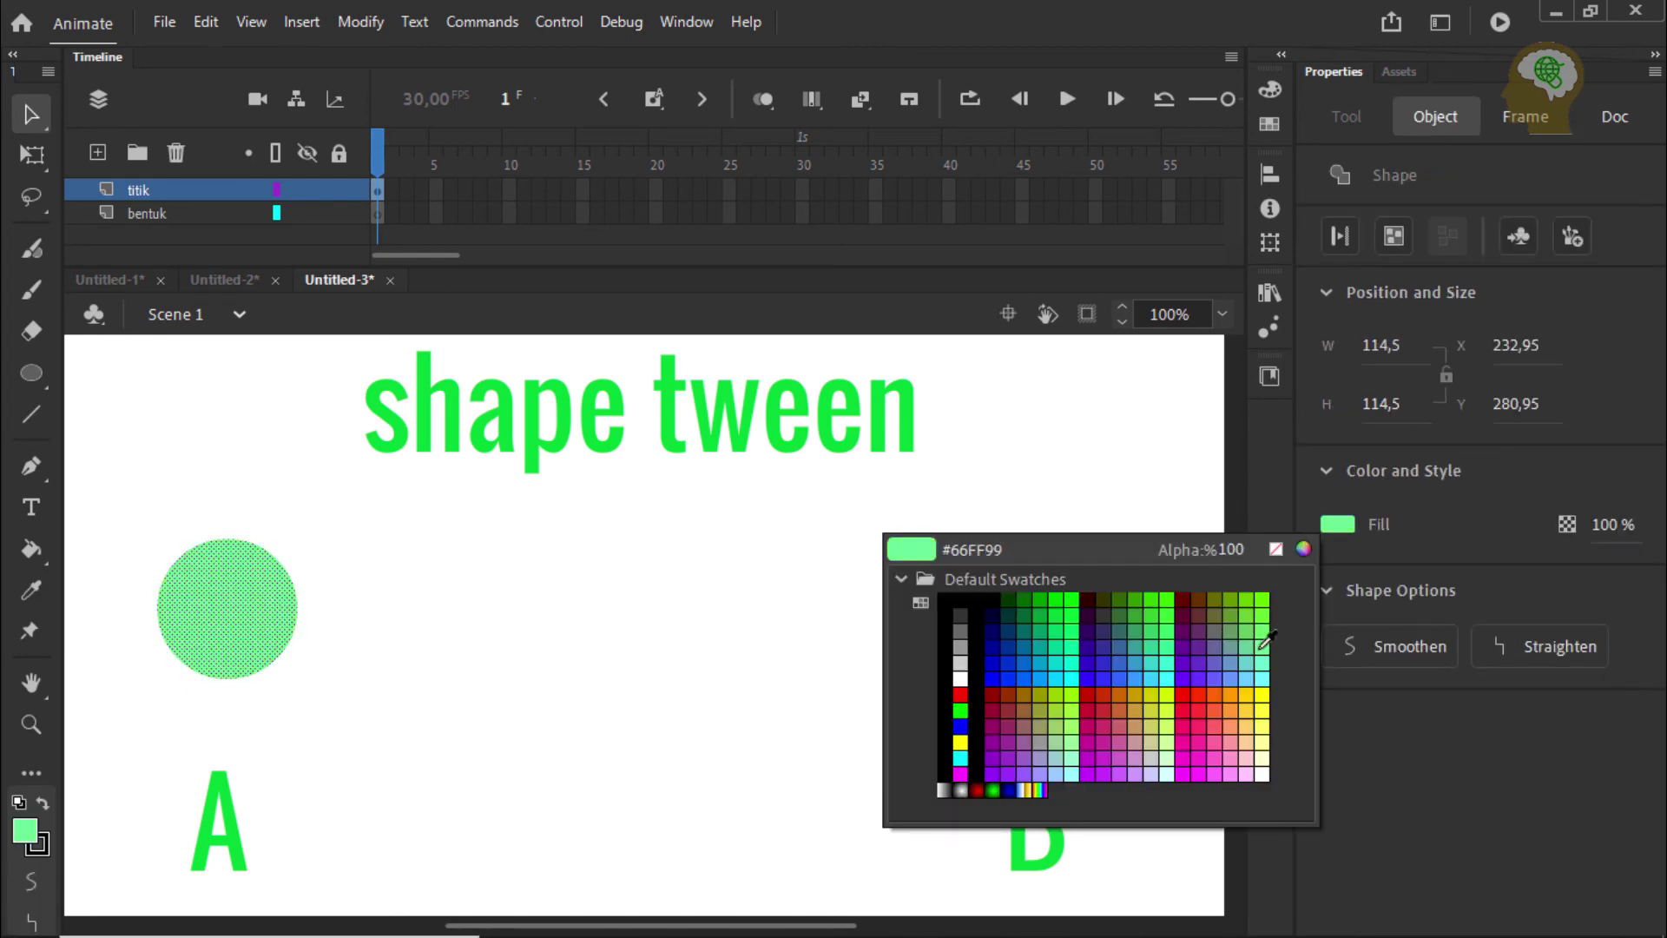
{"action": "left_click", "coordinate": [1203, 651]}
{"action": "left_click", "coordinate": [671, 692]}
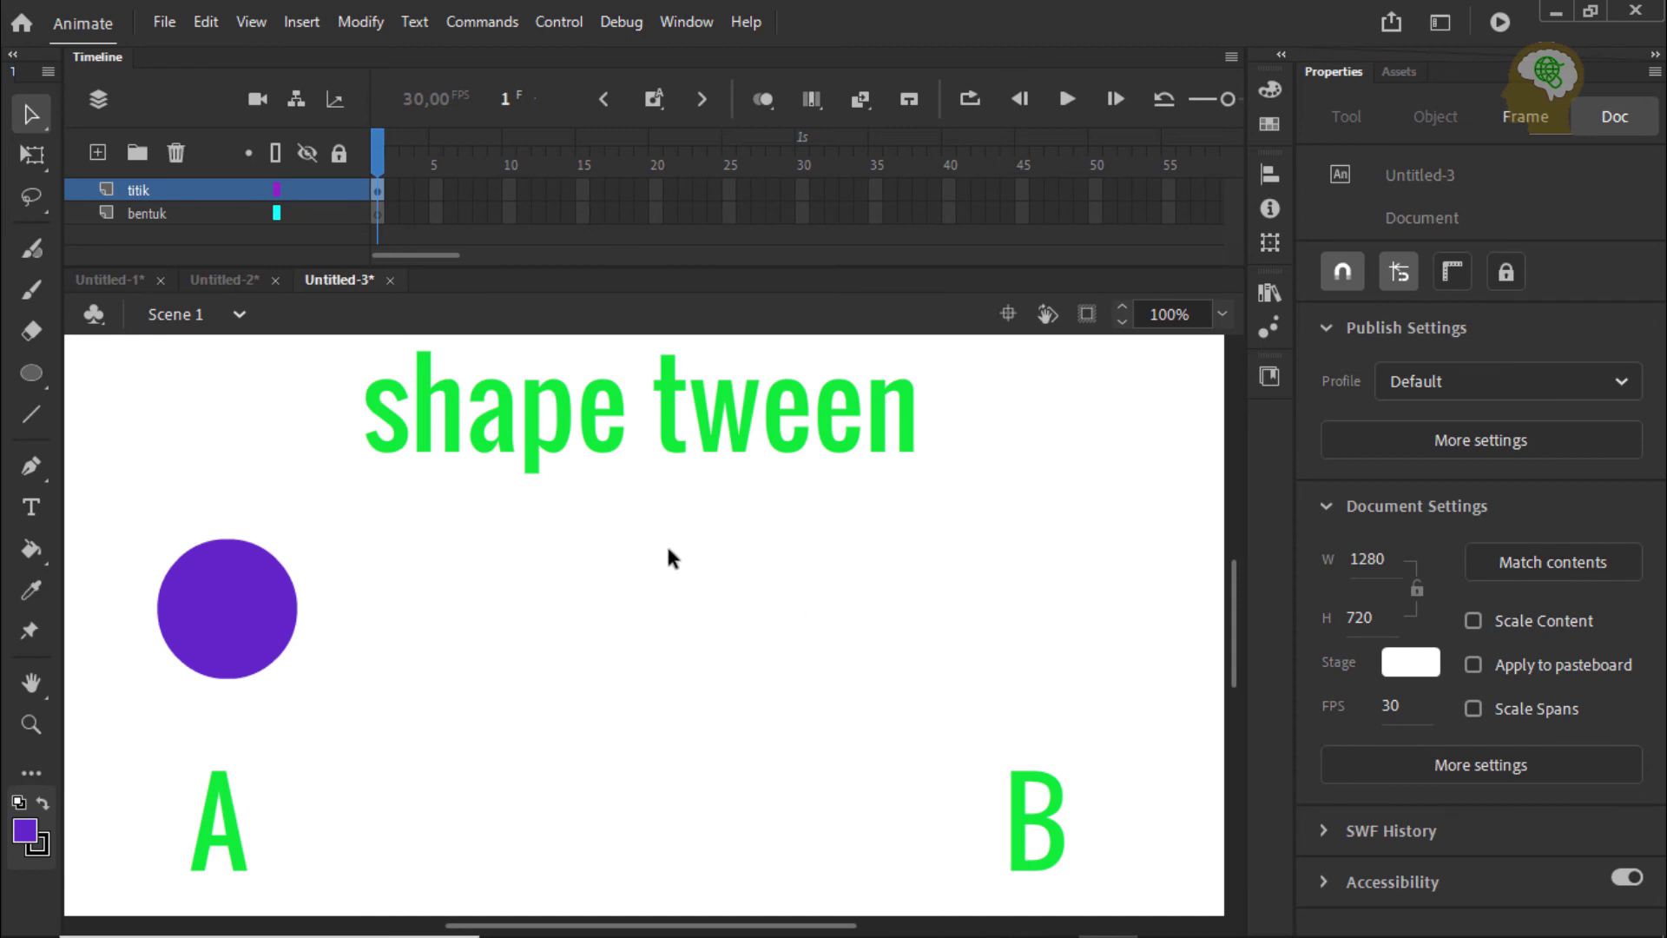
Delete the purple circle from the titik layer.
{"action": "left_click", "coordinate": [376, 214]}
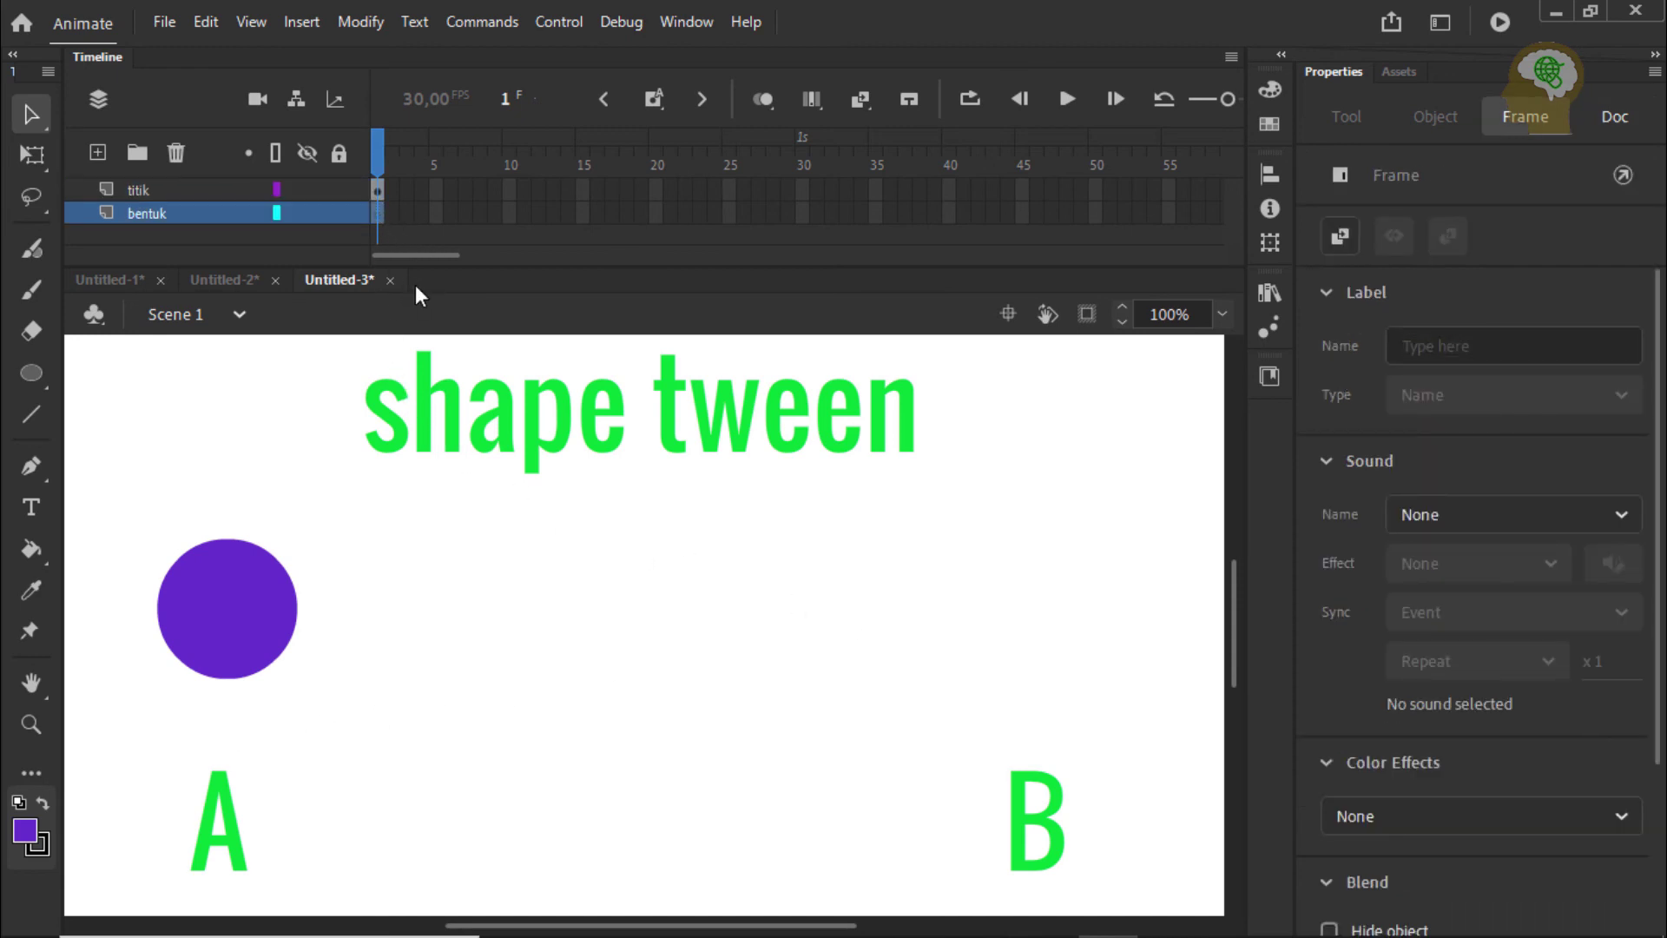
{"action": "right_click", "coordinate": [264, 599]}
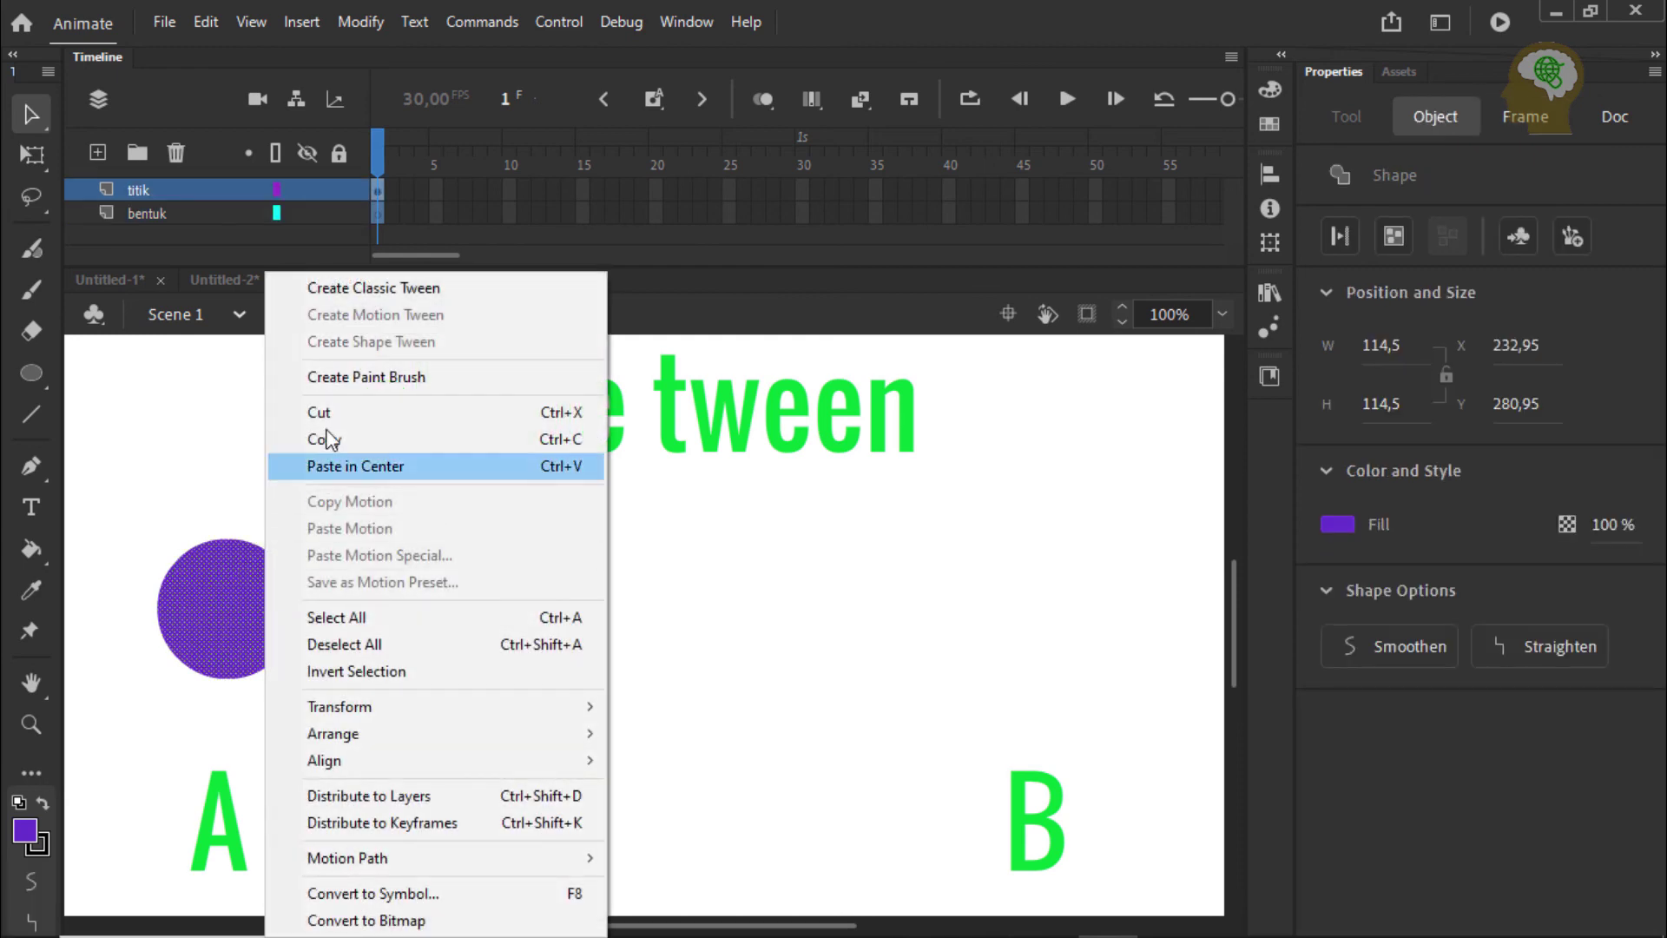
{"action": "left_click", "coordinate": [224, 467]}
{"action": "left_click_drag", "start_coordinate": [141, 496], "coordinate": [337, 671]}
{"action": "left_click_drag", "start_coordinate": [96, 498], "coordinate": [348, 706]}
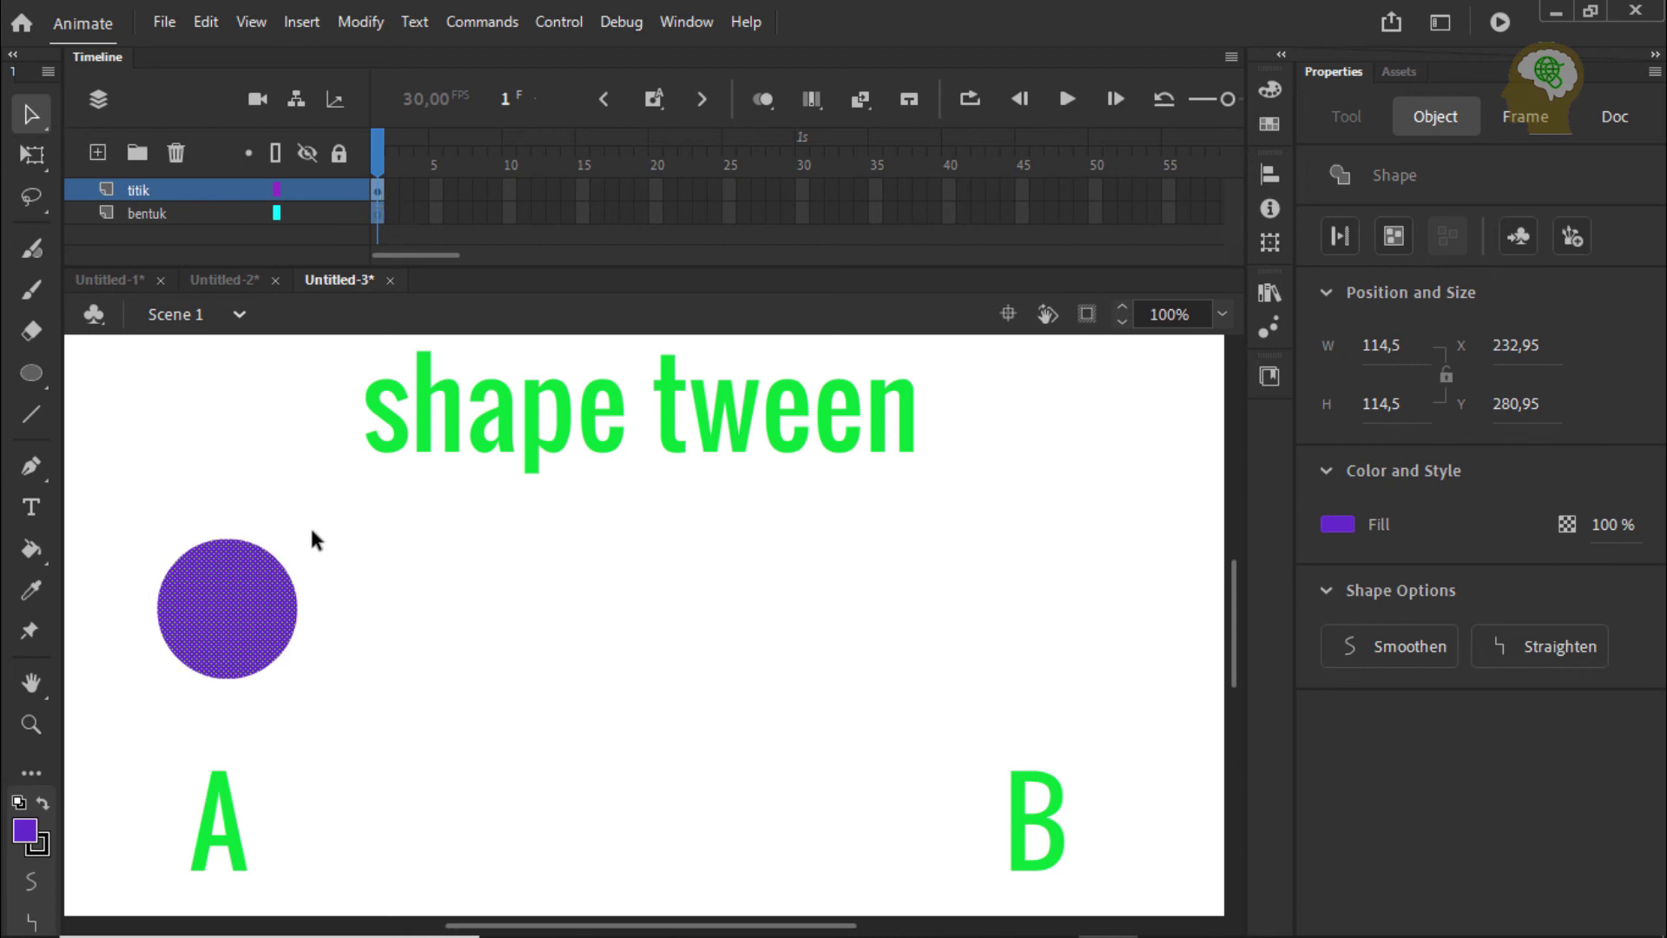
{"action": "key", "text": "Delete"}
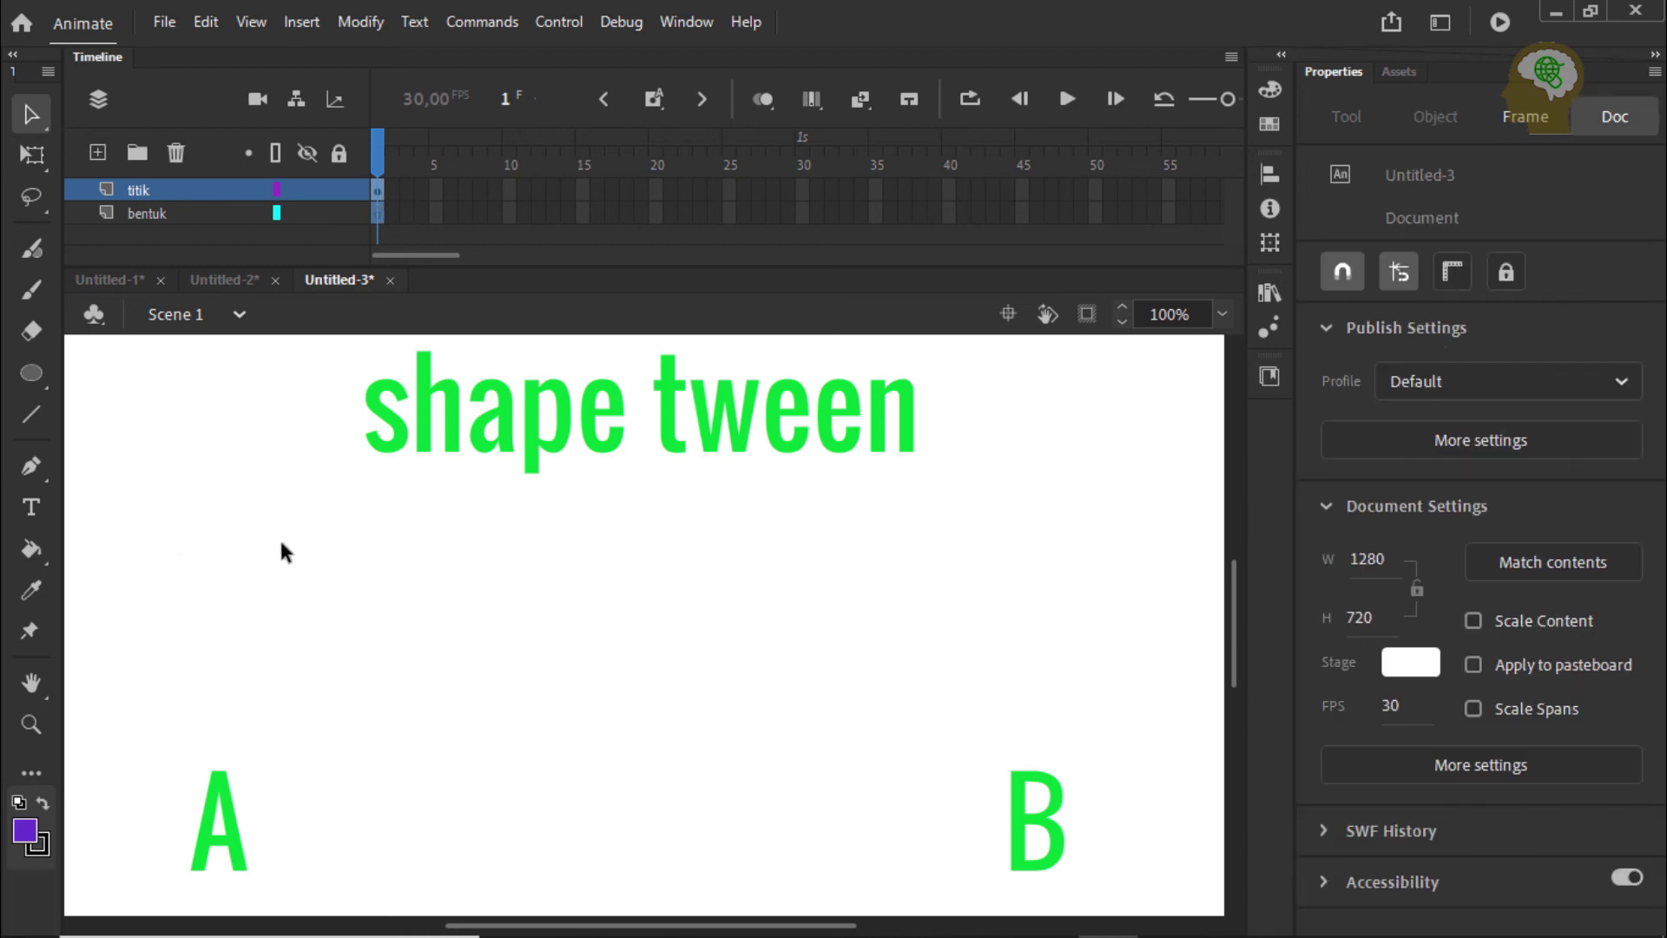
Draw a purple circle about 127 px wide above the "A" on frame 1 of the bentuk layer.
{"action": "left_click", "coordinate": [379, 212]}
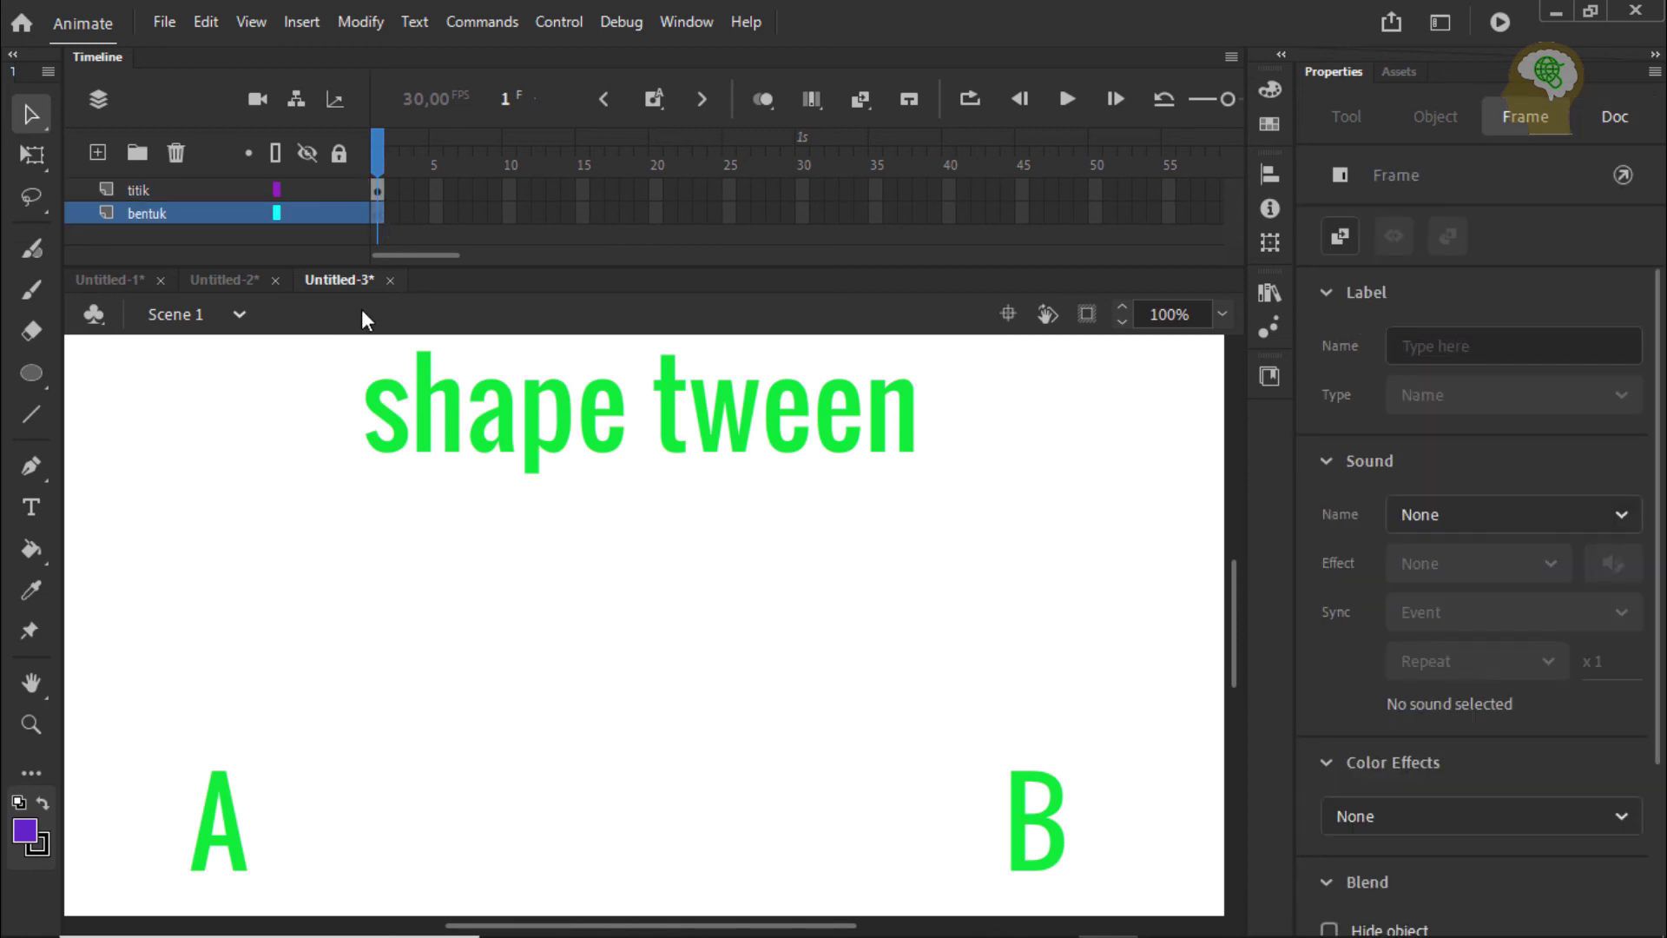
{"action": "left_click", "coordinate": [33, 374]}
{"action": "left_click_drag", "start_coordinate": [145, 555], "coordinate": [267, 652]}
{"action": "key", "text": "ctrl+z"}
{"action": "left_click_drag", "start_coordinate": [160, 549], "coordinate": [316, 704]}
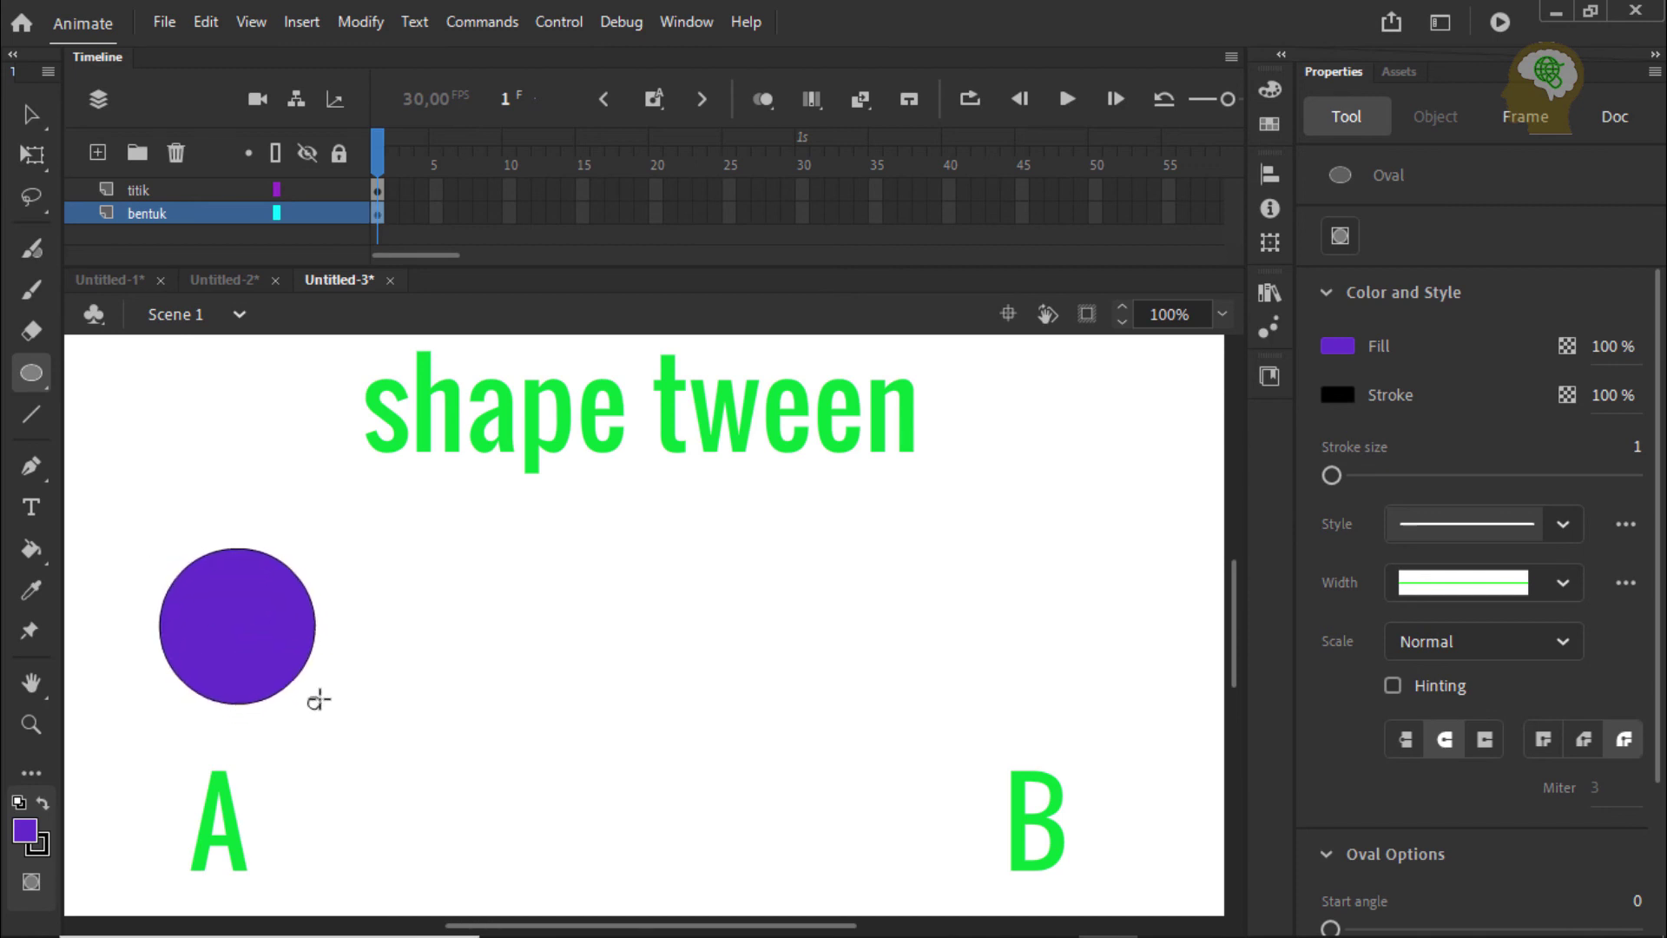
Delete the purple circle's outline and nudge the circle slightly left above the "A".
{"action": "left_click", "coordinate": [32, 115]}
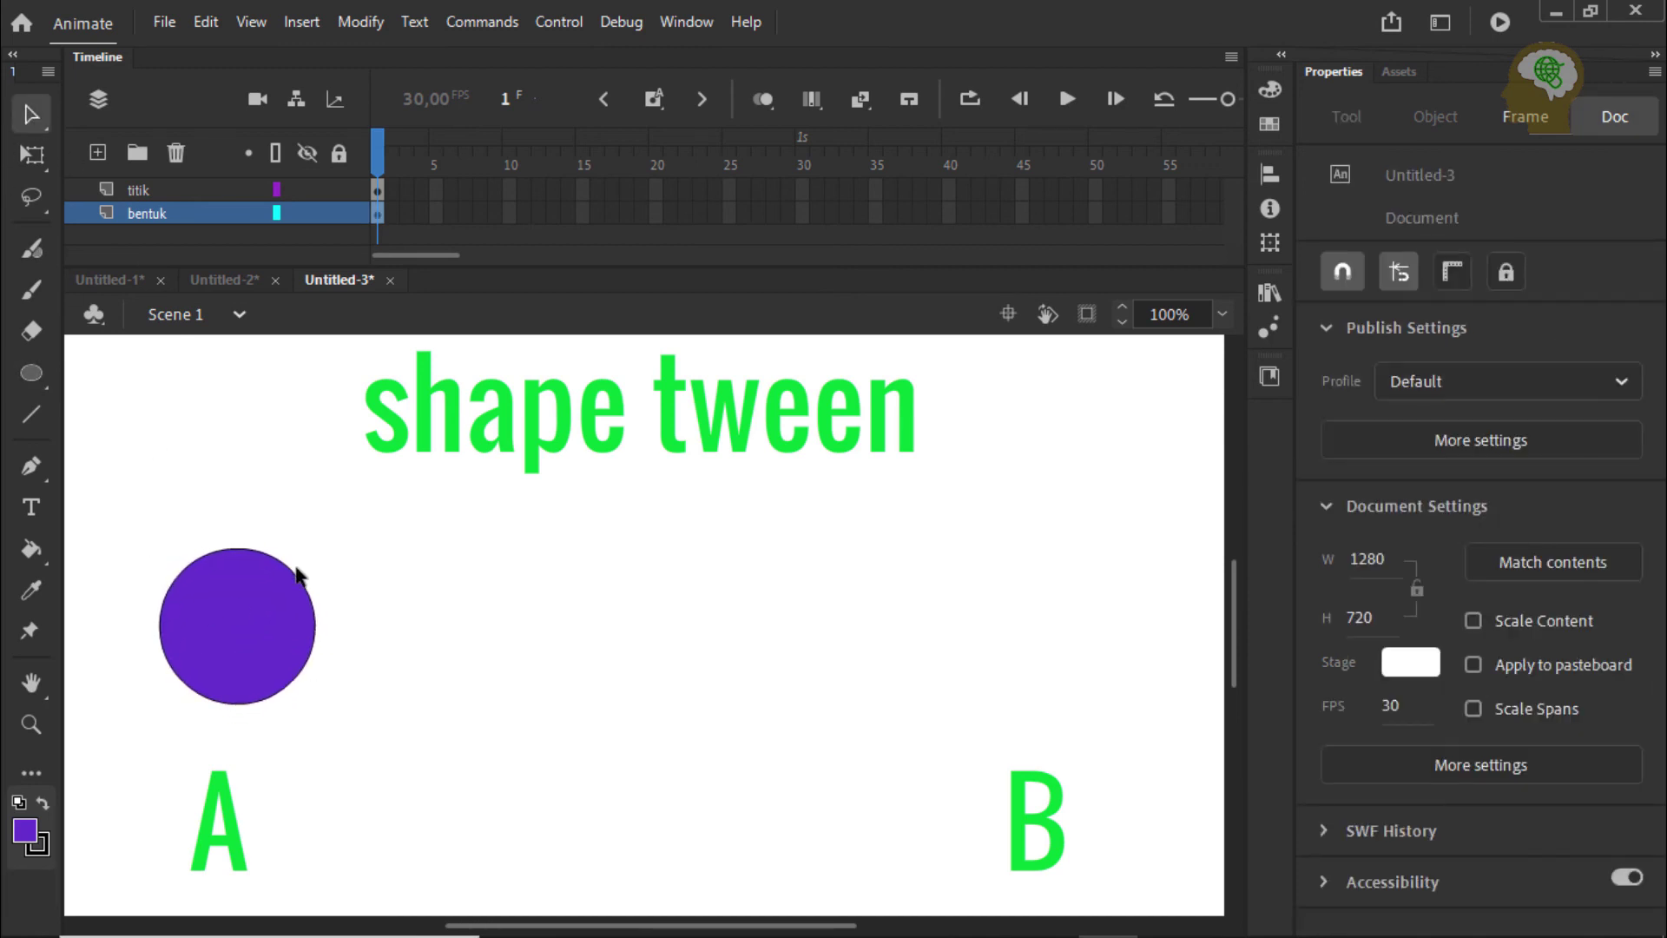
{"action": "left_click", "coordinate": [289, 573]}
{"action": "key", "text": "Delete"}
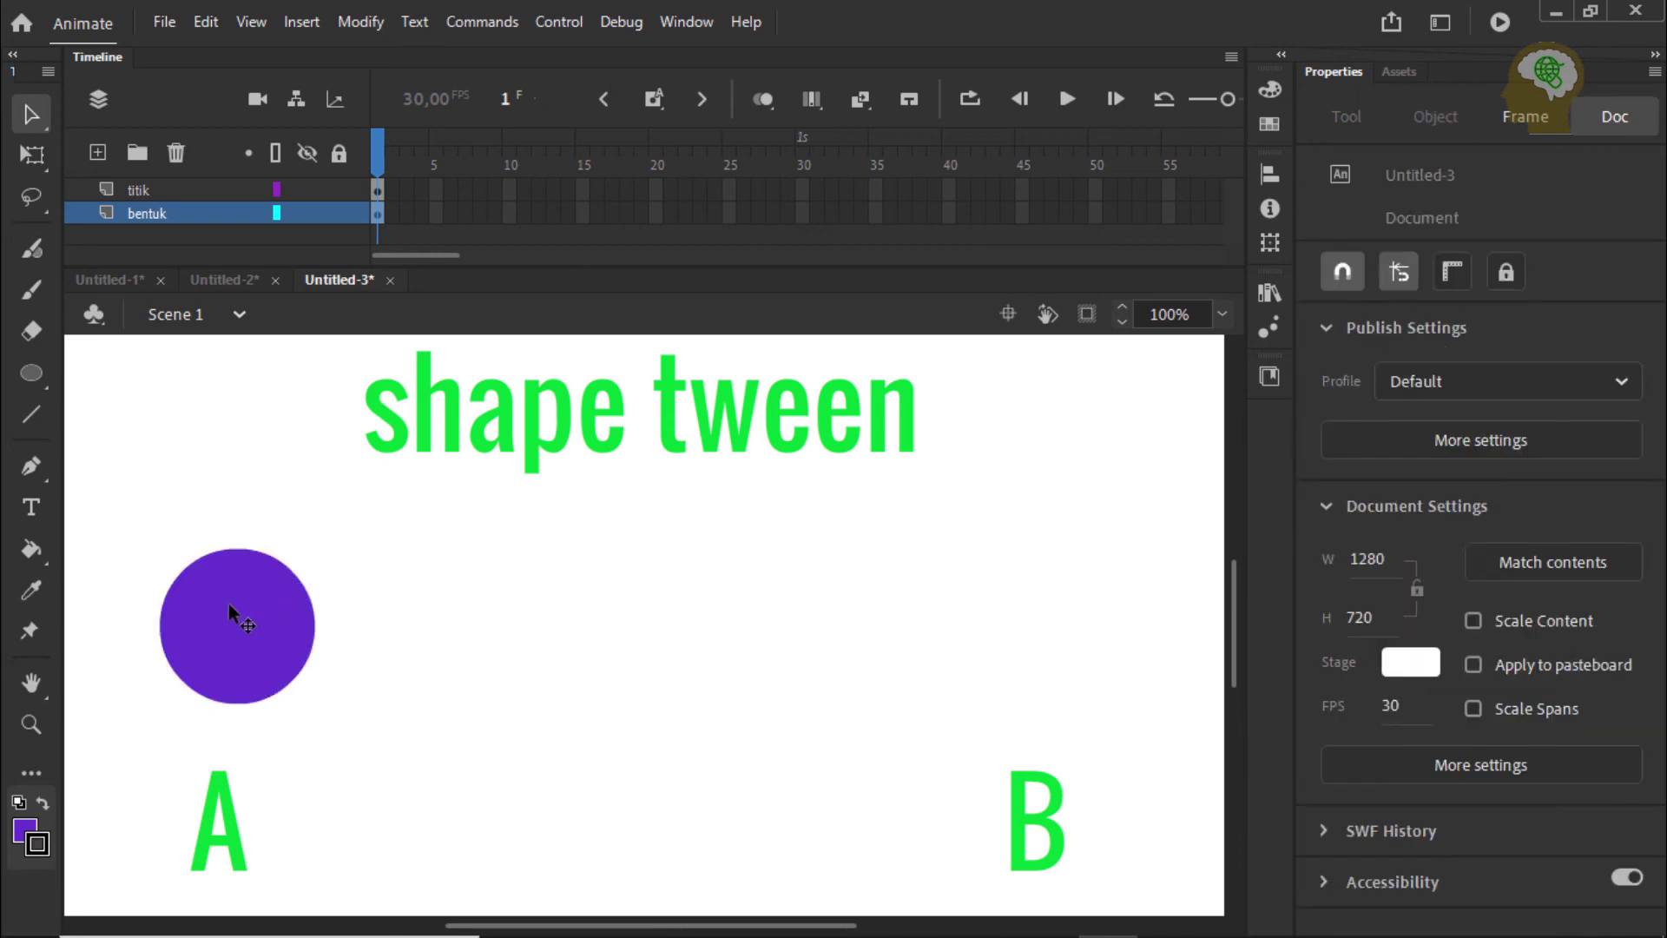
{"action": "left_click_drag", "start_coordinate": [227, 603], "coordinate": [216, 606]}
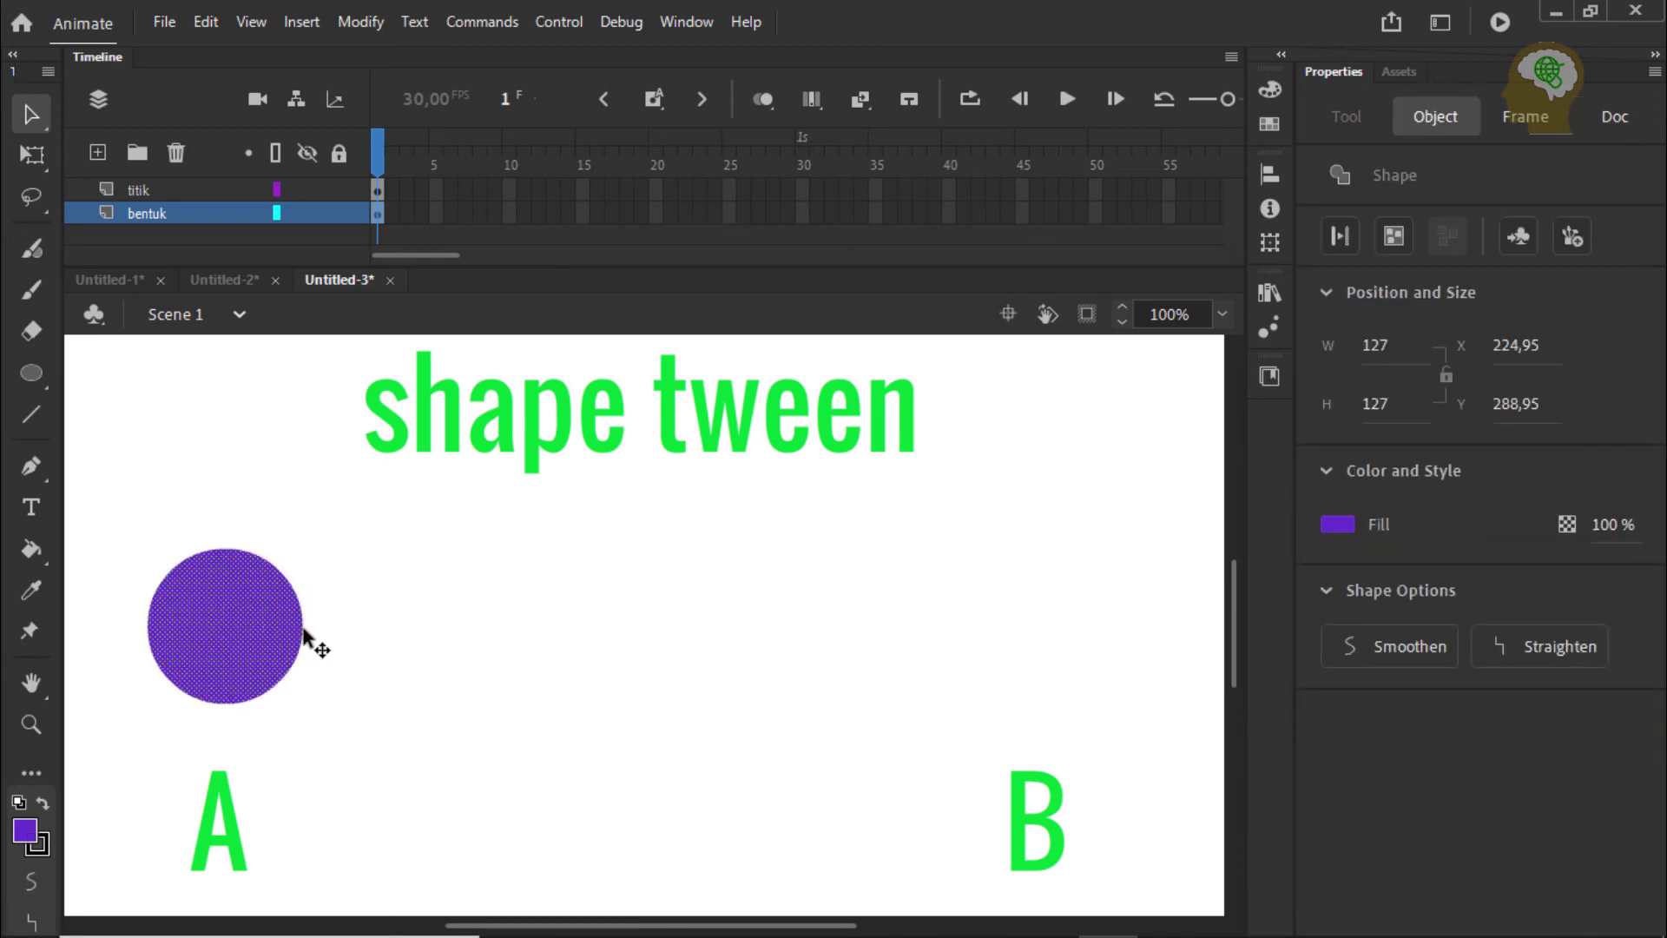
Create a shape tween on the bentuk layer and extend the titik layer's text to frame 30.
{"action": "right_click", "coordinate": [377, 214]}
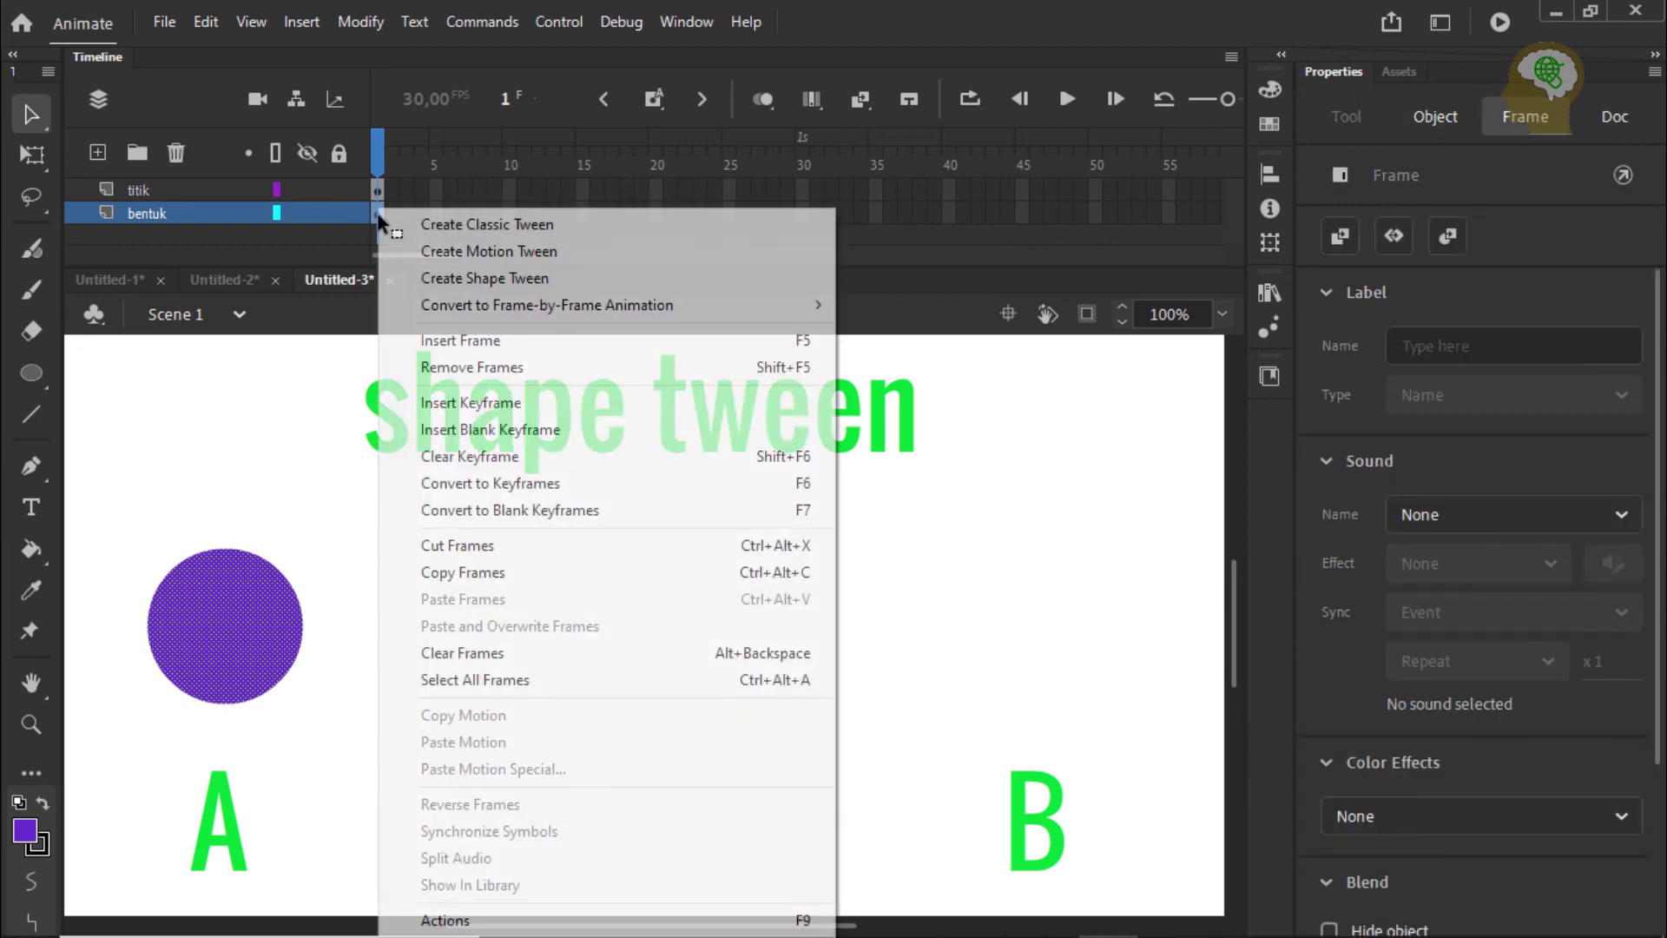
{"action": "left_click", "coordinate": [462, 277]}
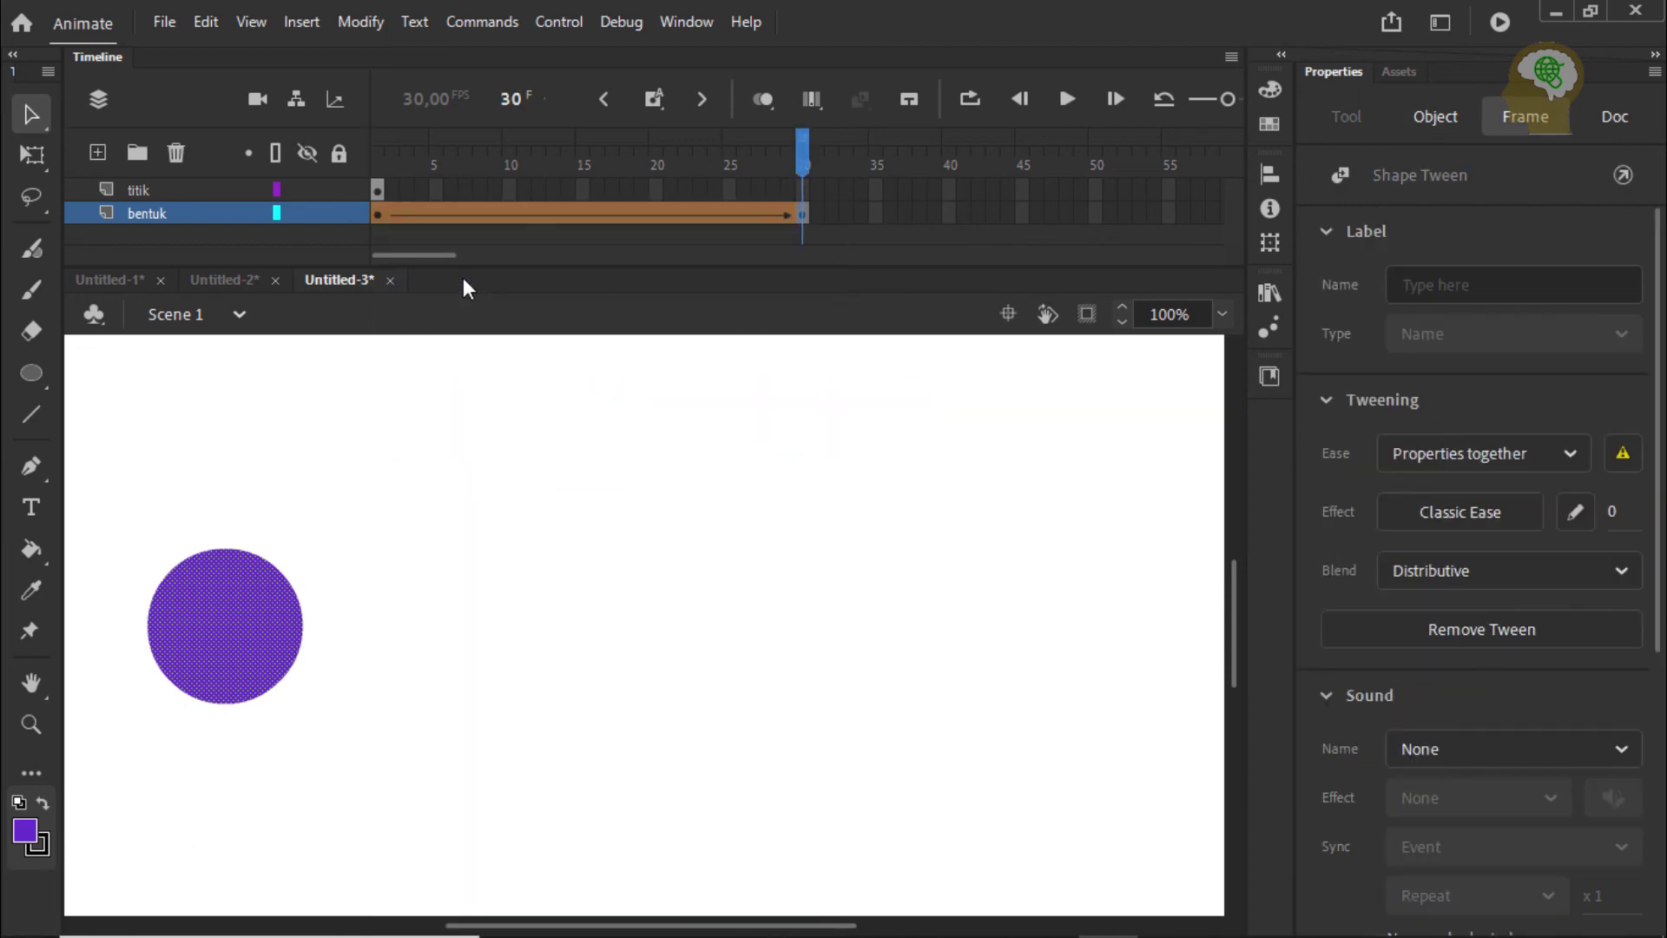
{"action": "right_click", "coordinate": [800, 188]}
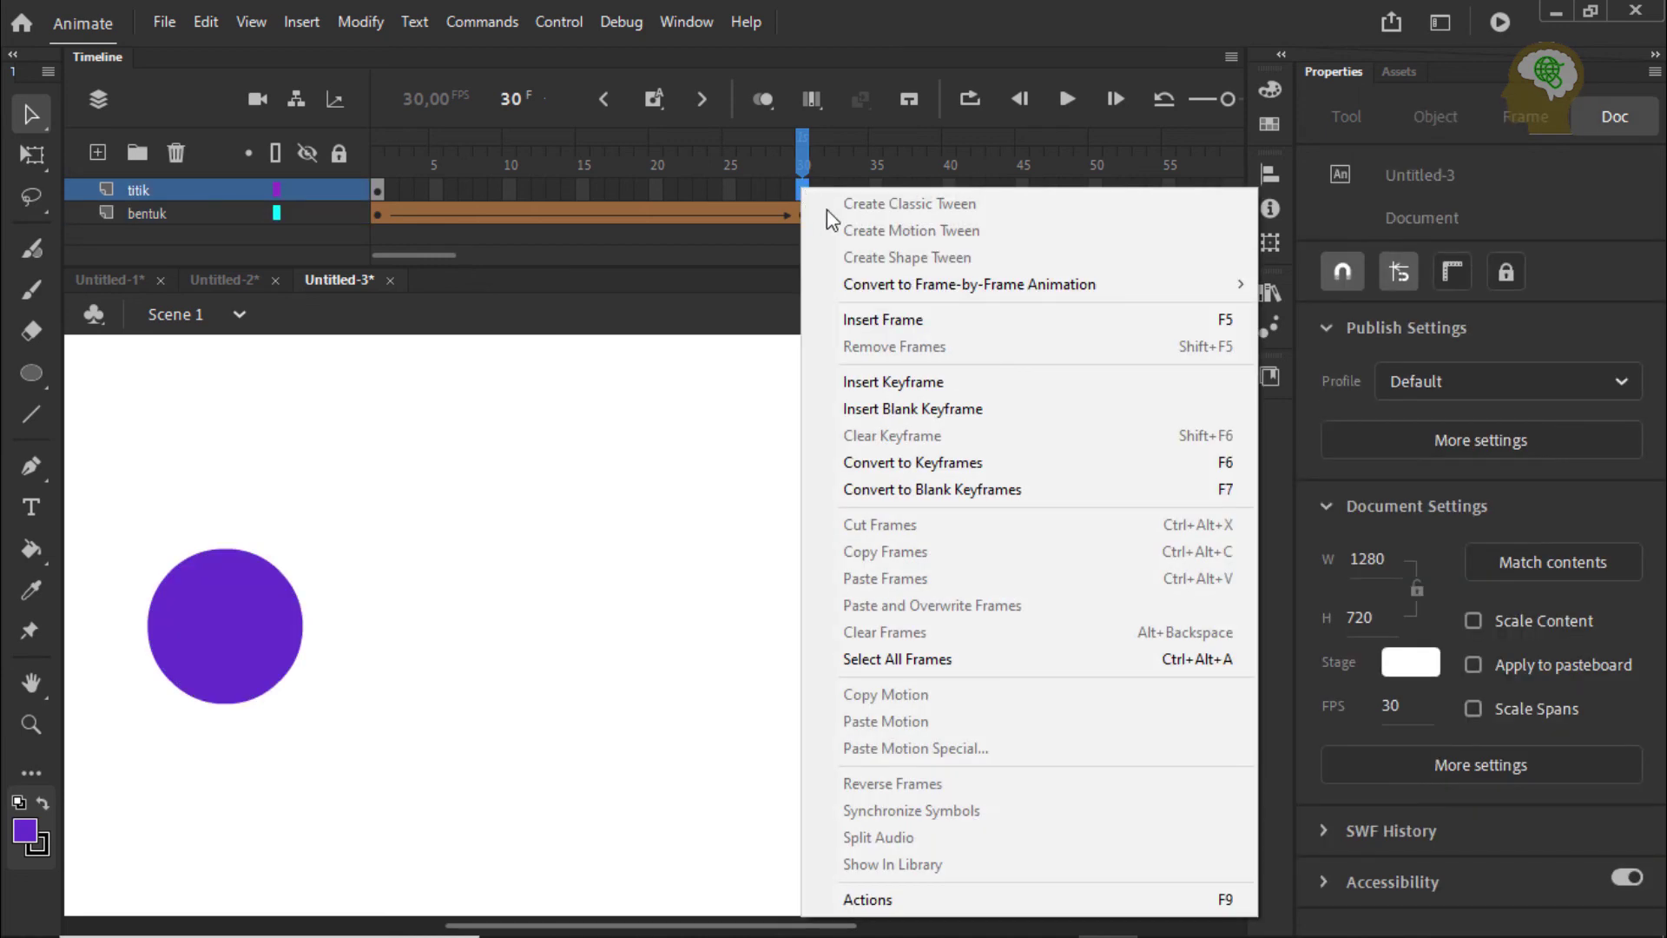
{"action": "left_click", "coordinate": [887, 321]}
{"action": "left_click", "coordinate": [599, 616]}
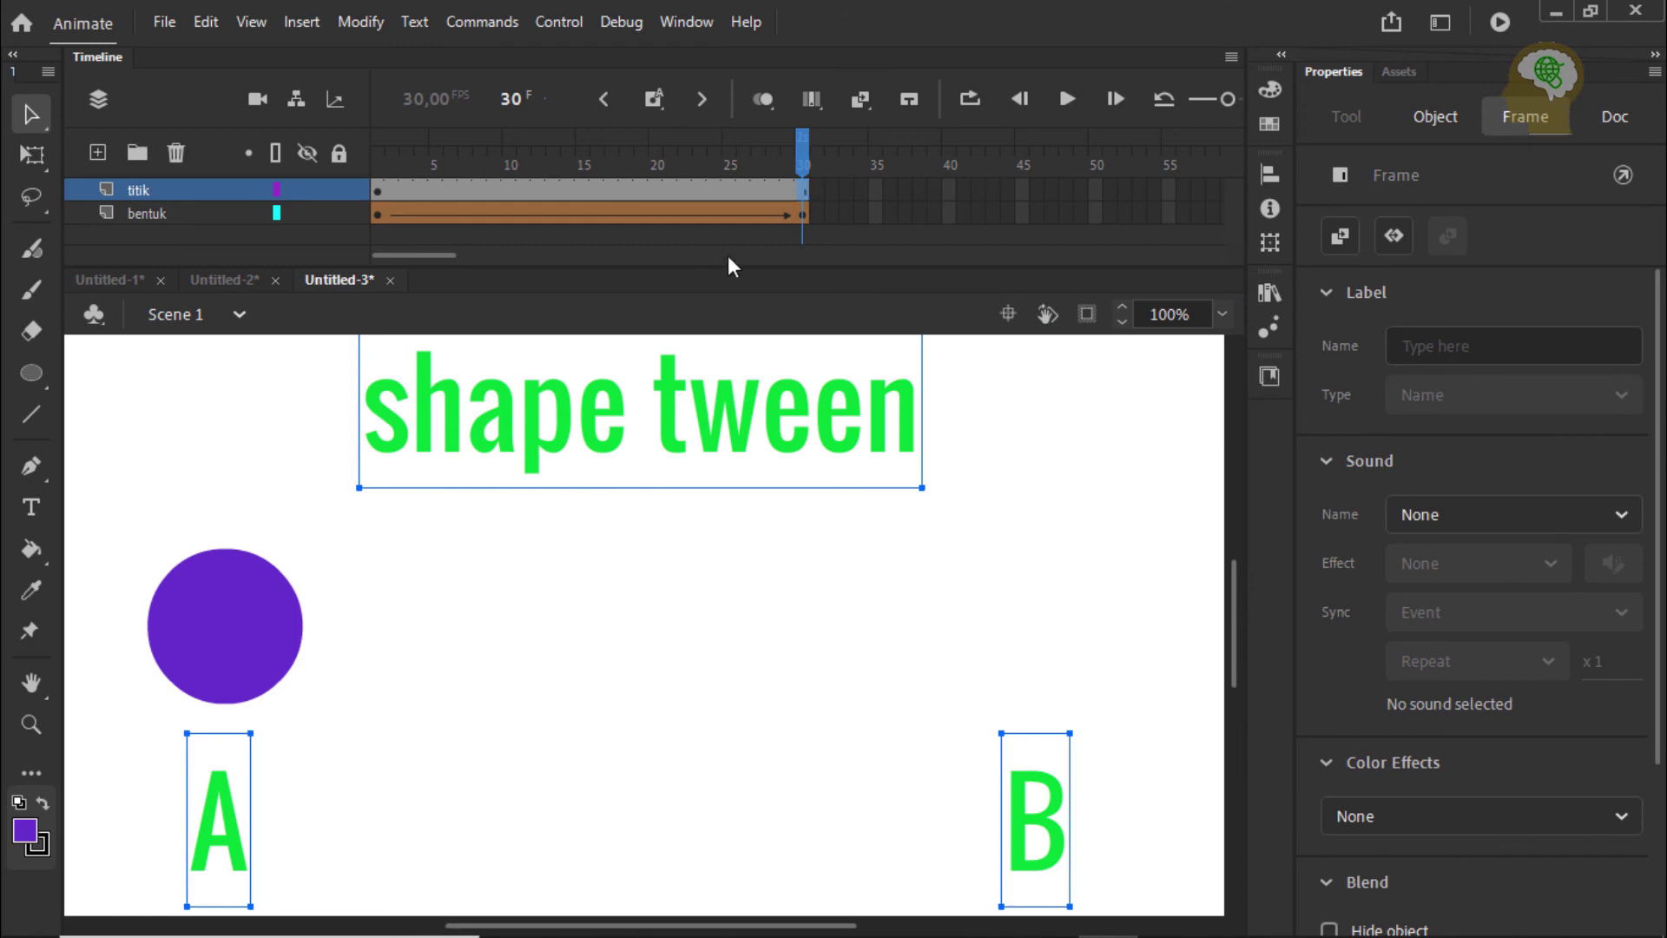
Move the purple circle on frame 30 of the bentuk layer from above the "A" to above the "B".
{"action": "left_click", "coordinate": [804, 214]}
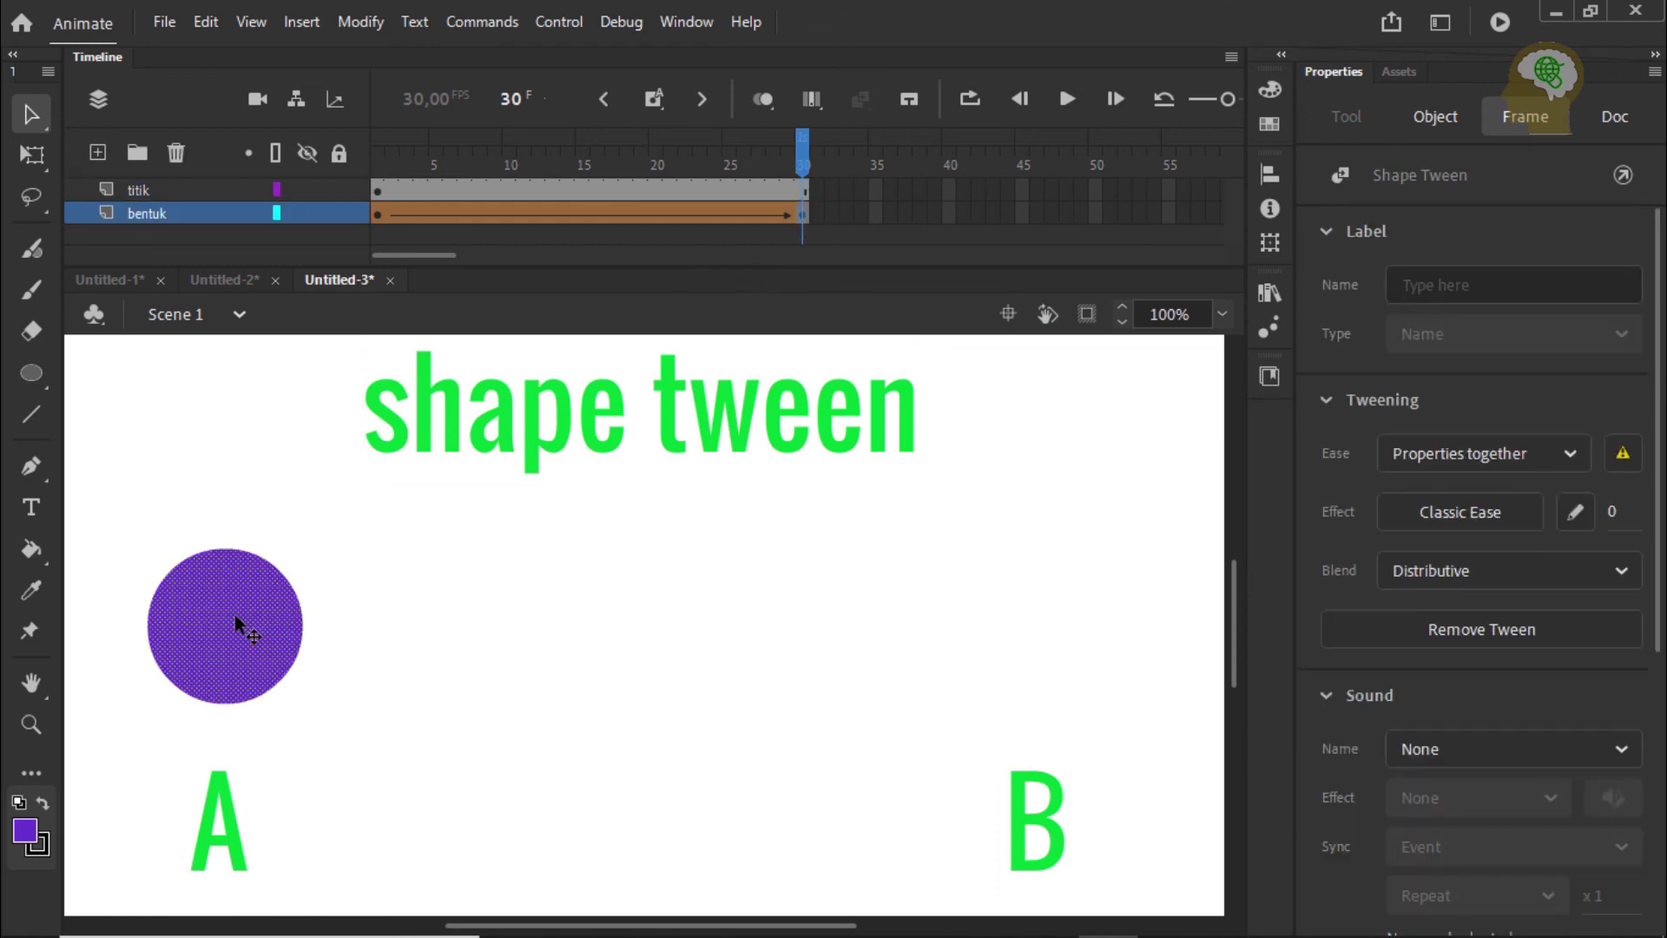
{"action": "mouse_move", "coordinate": [234, 613]}
{"action": "left_mouse_down"}
{"action": "mouse_move", "coordinate": [685, 612]}
{"action": "mouse_move", "coordinate": [235, 616]}
{"action": "left_mouse_up"}
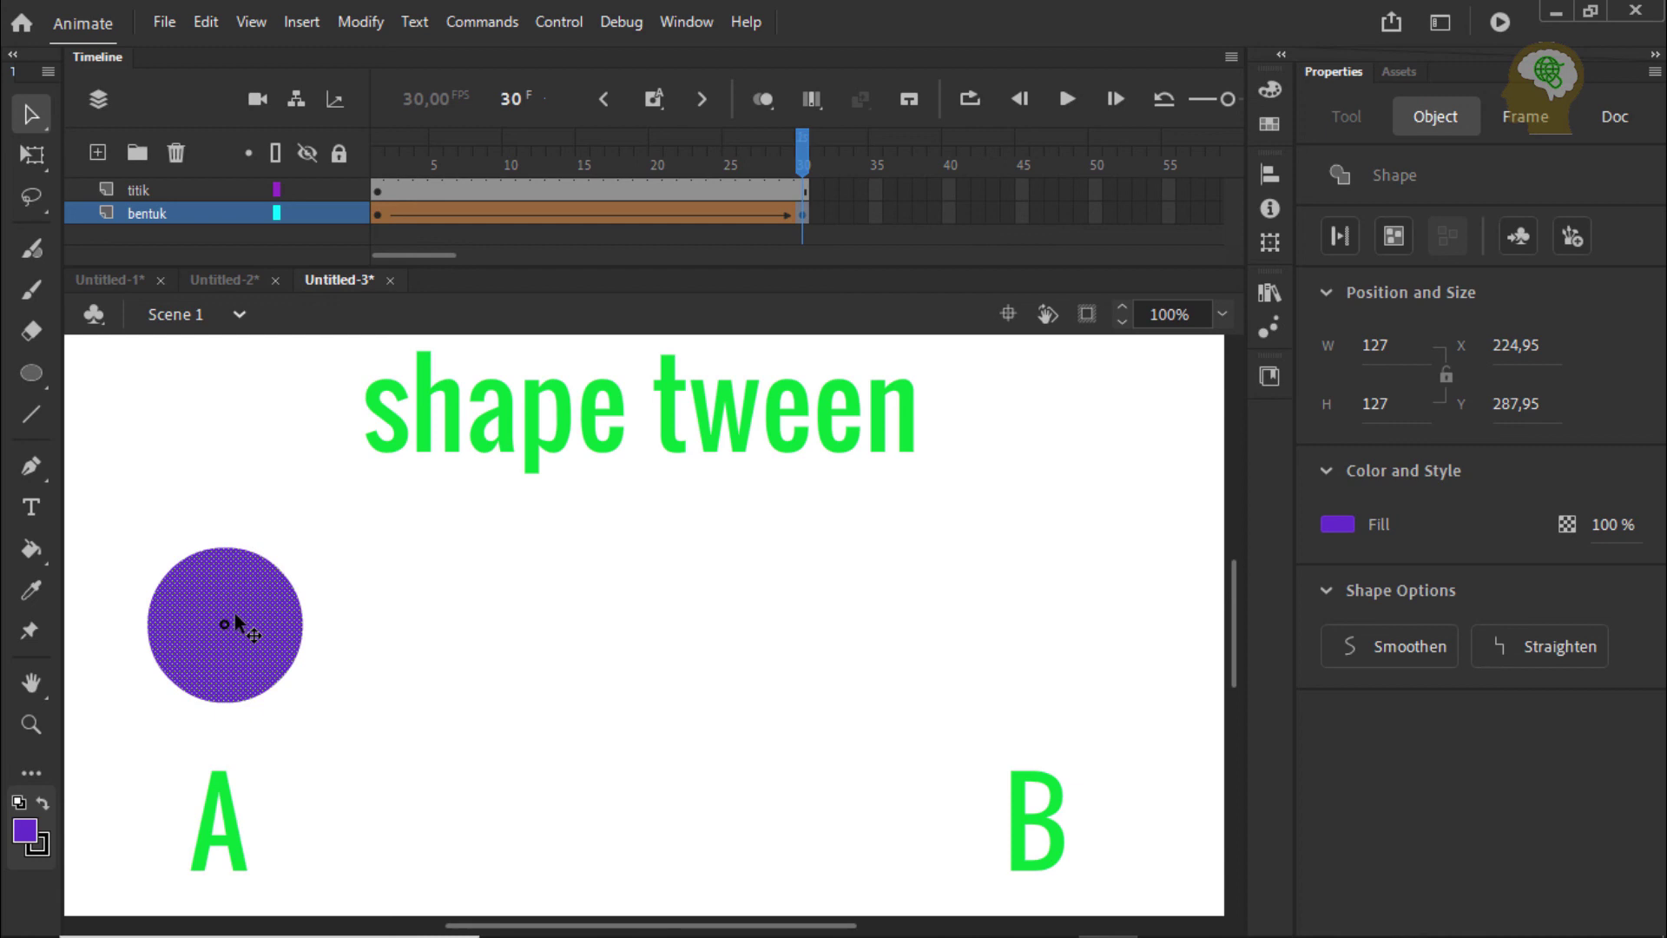
{"action": "left_click_drag", "start_coordinate": [234, 613], "coordinate": [1056, 612]}
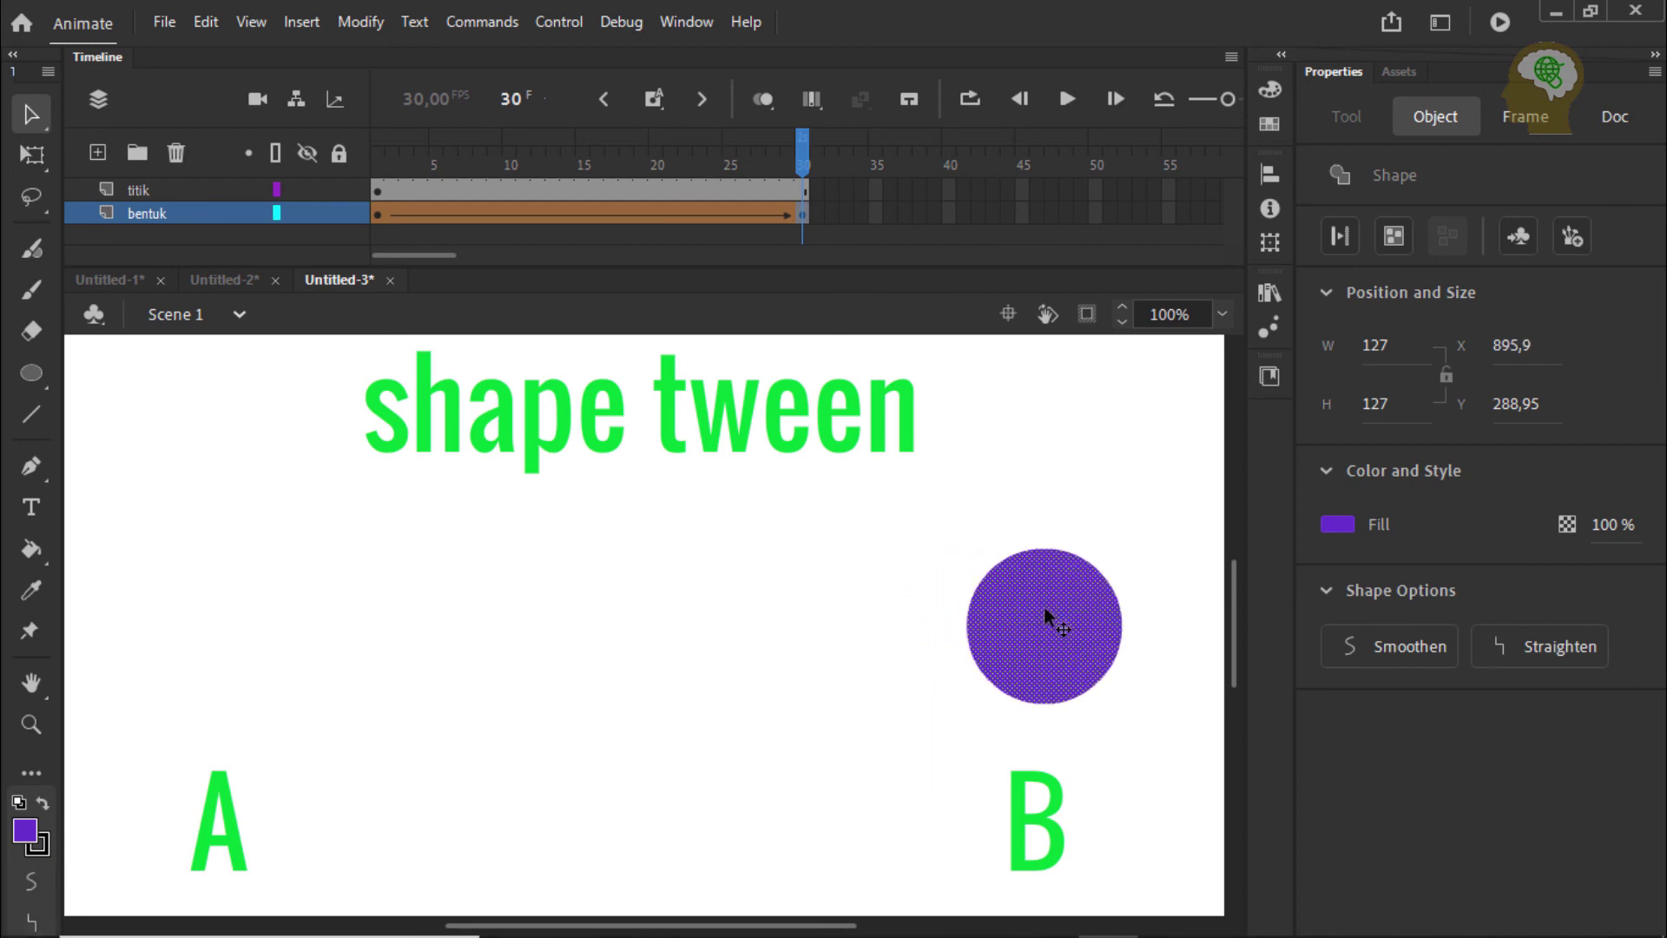
Replace the circle on frame 30 with a purple five-pointed PolyStar star about 203 px wide near the "B".
{"action": "key", "text": "Delete"}
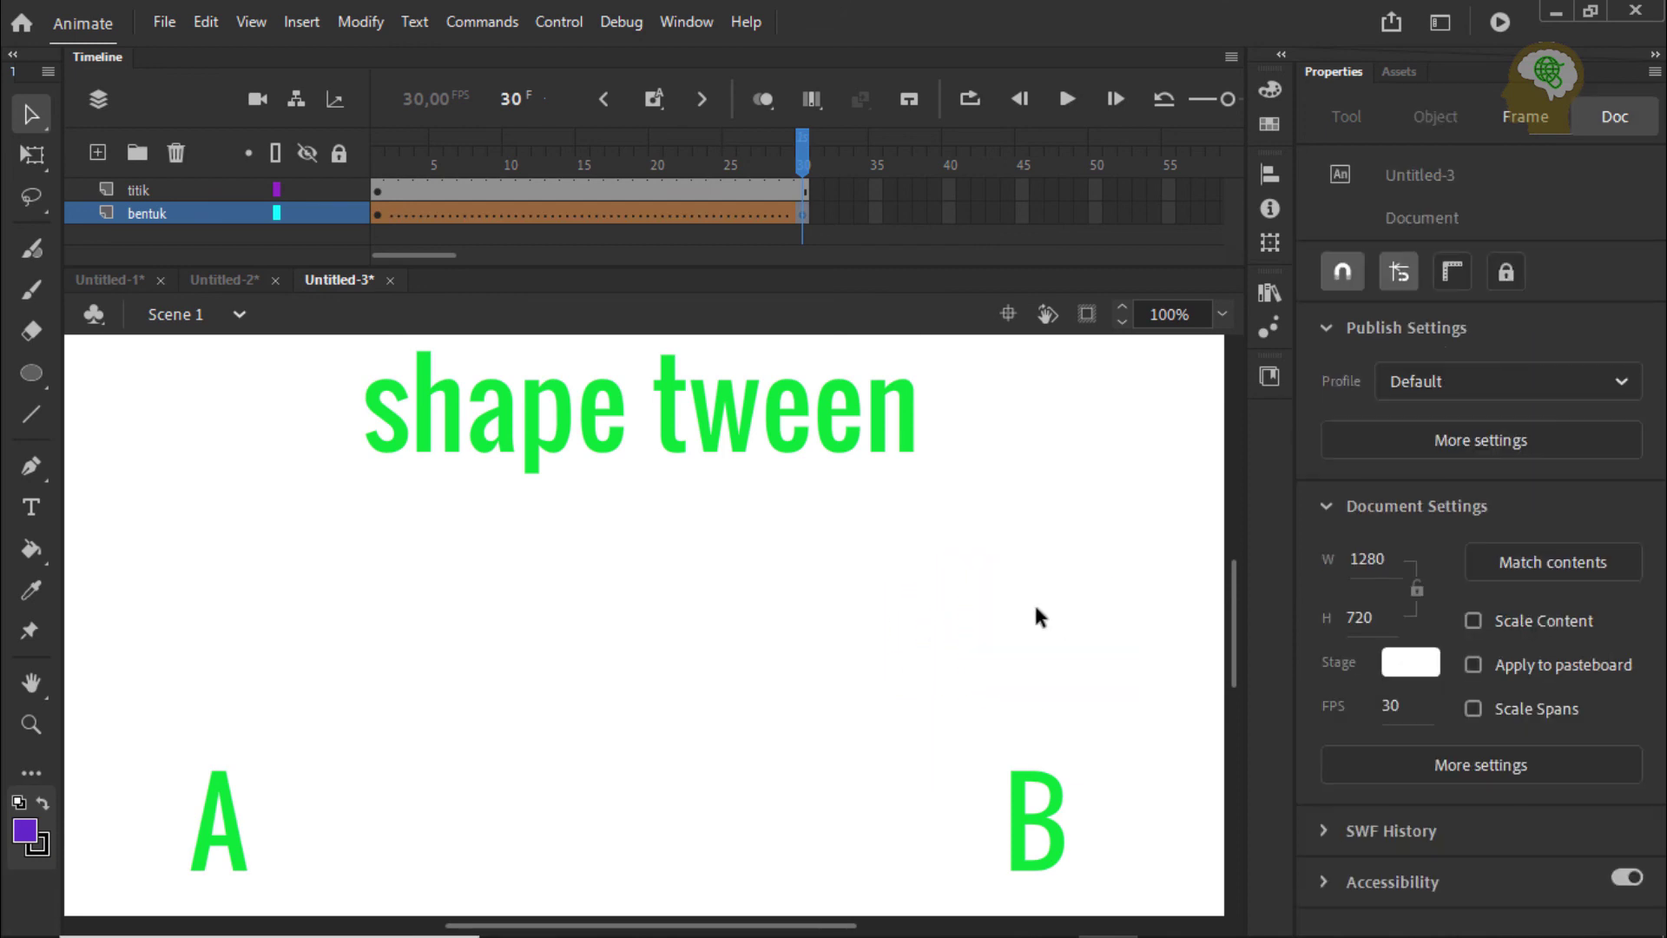
{"action": "left_click", "coordinate": [30, 372]}
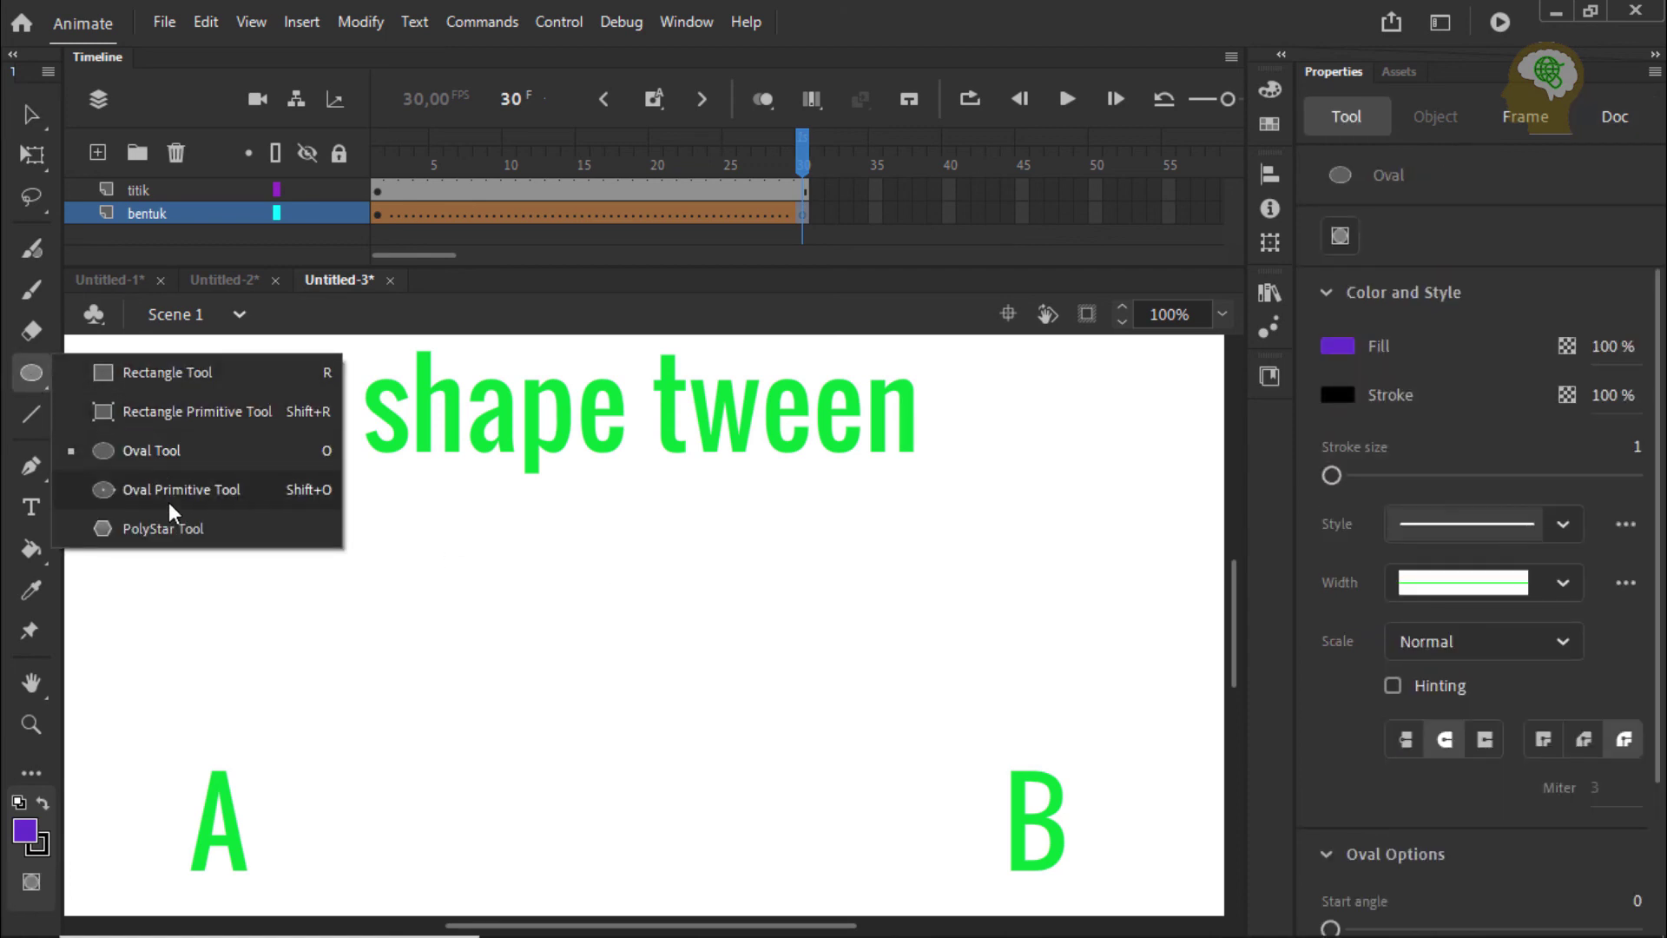
{"action": "left_click", "coordinate": [163, 529]}
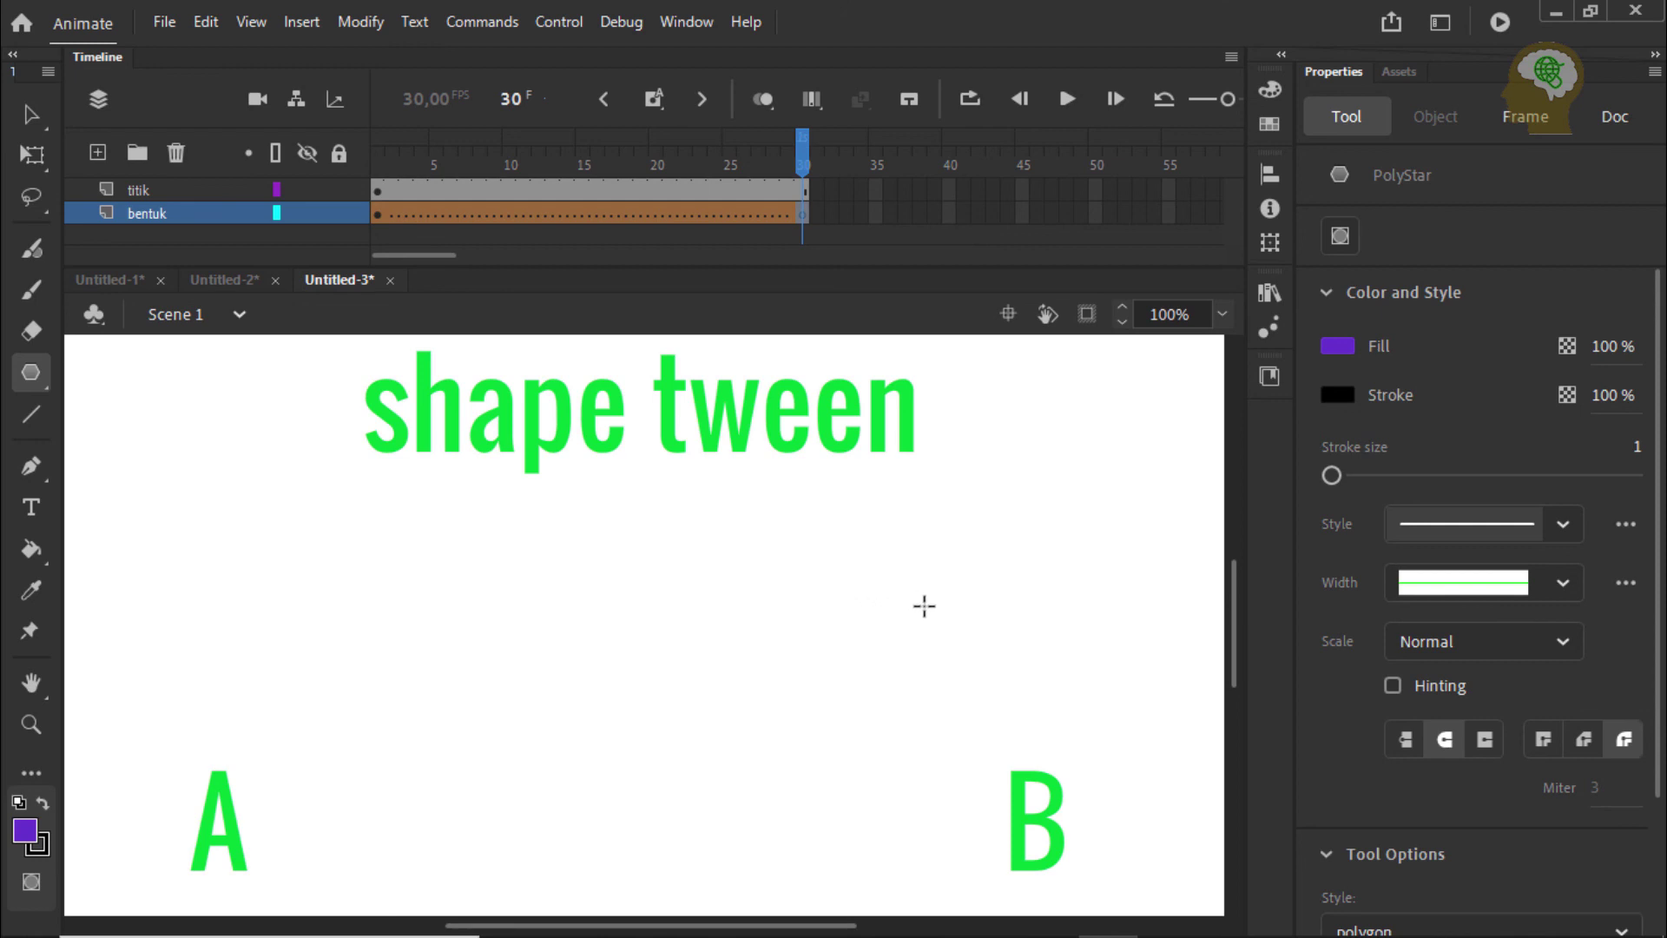
{"action": "scroll", "coordinate": [1502, 703], "scroll_direction": "down", "scroll_amount": 3}
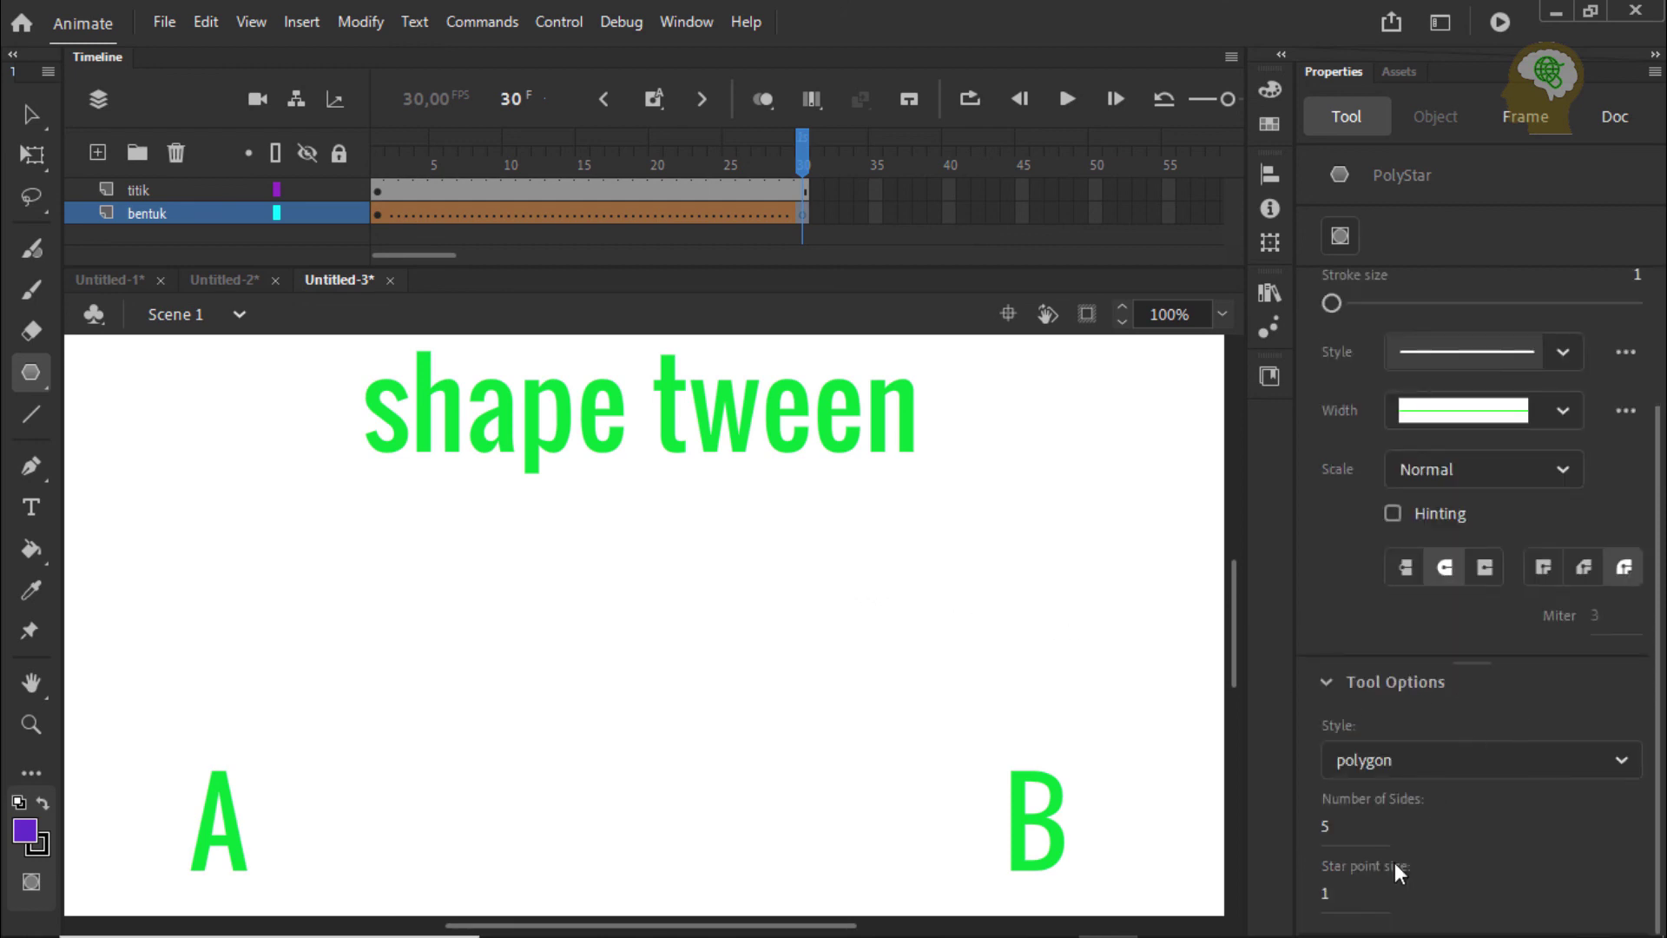
{"action": "left_click", "coordinate": [1399, 764]}
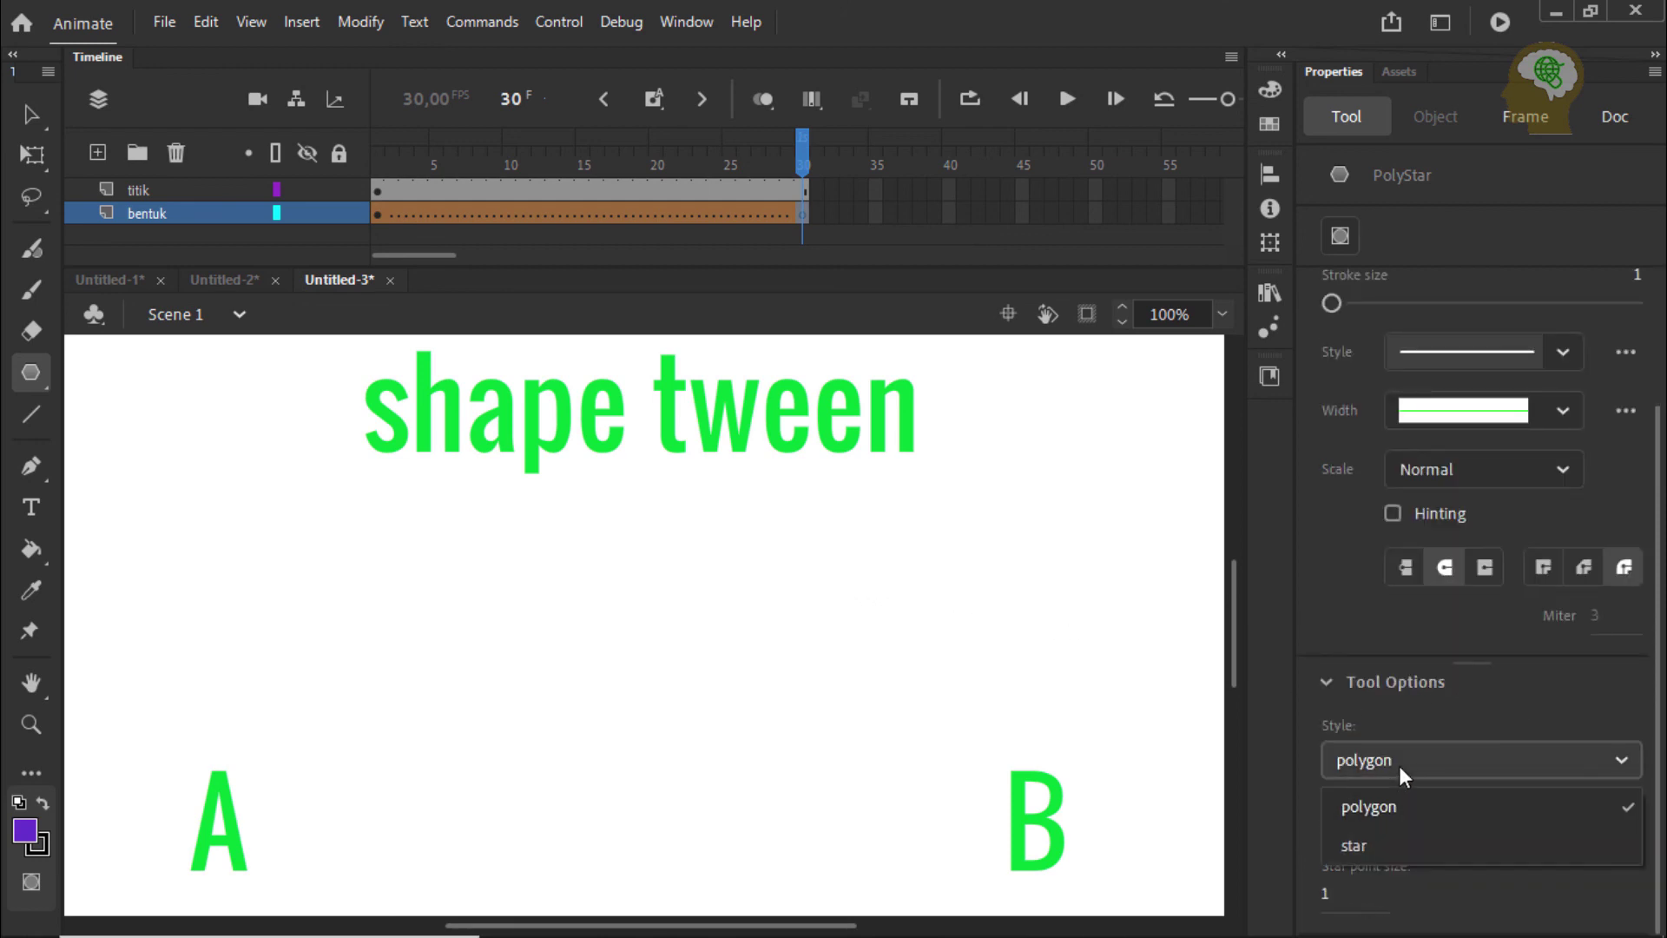
{"action": "left_click", "coordinate": [1400, 839]}
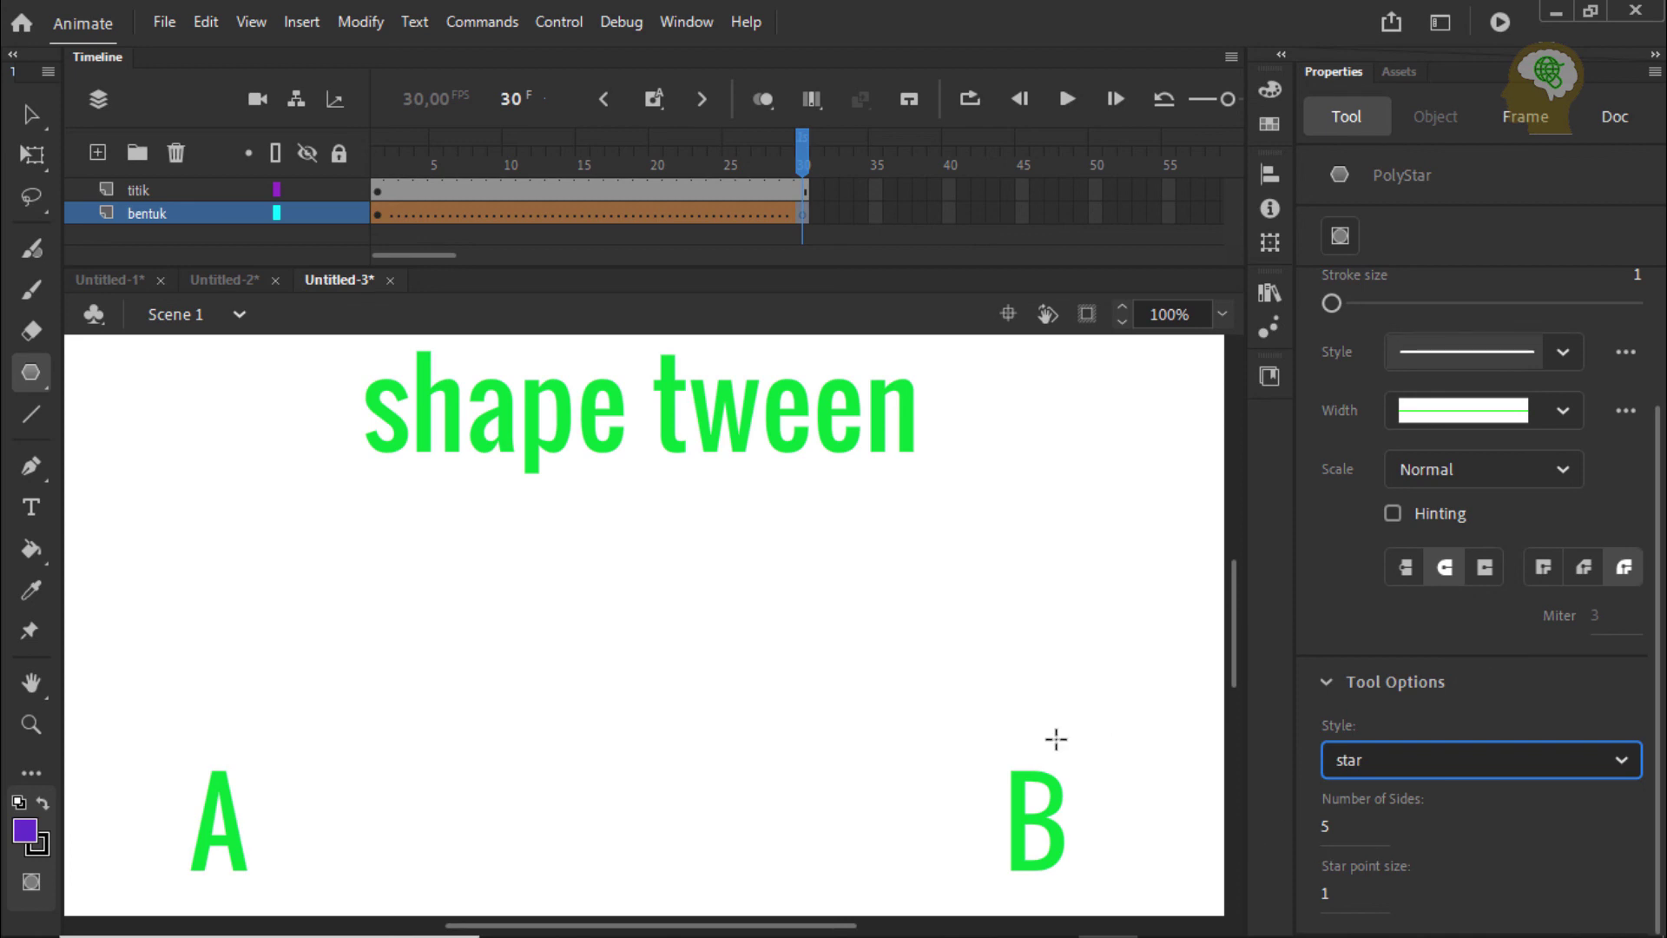
{"action": "left_click_drag", "start_coordinate": [948, 602], "coordinate": [1069, 647]}
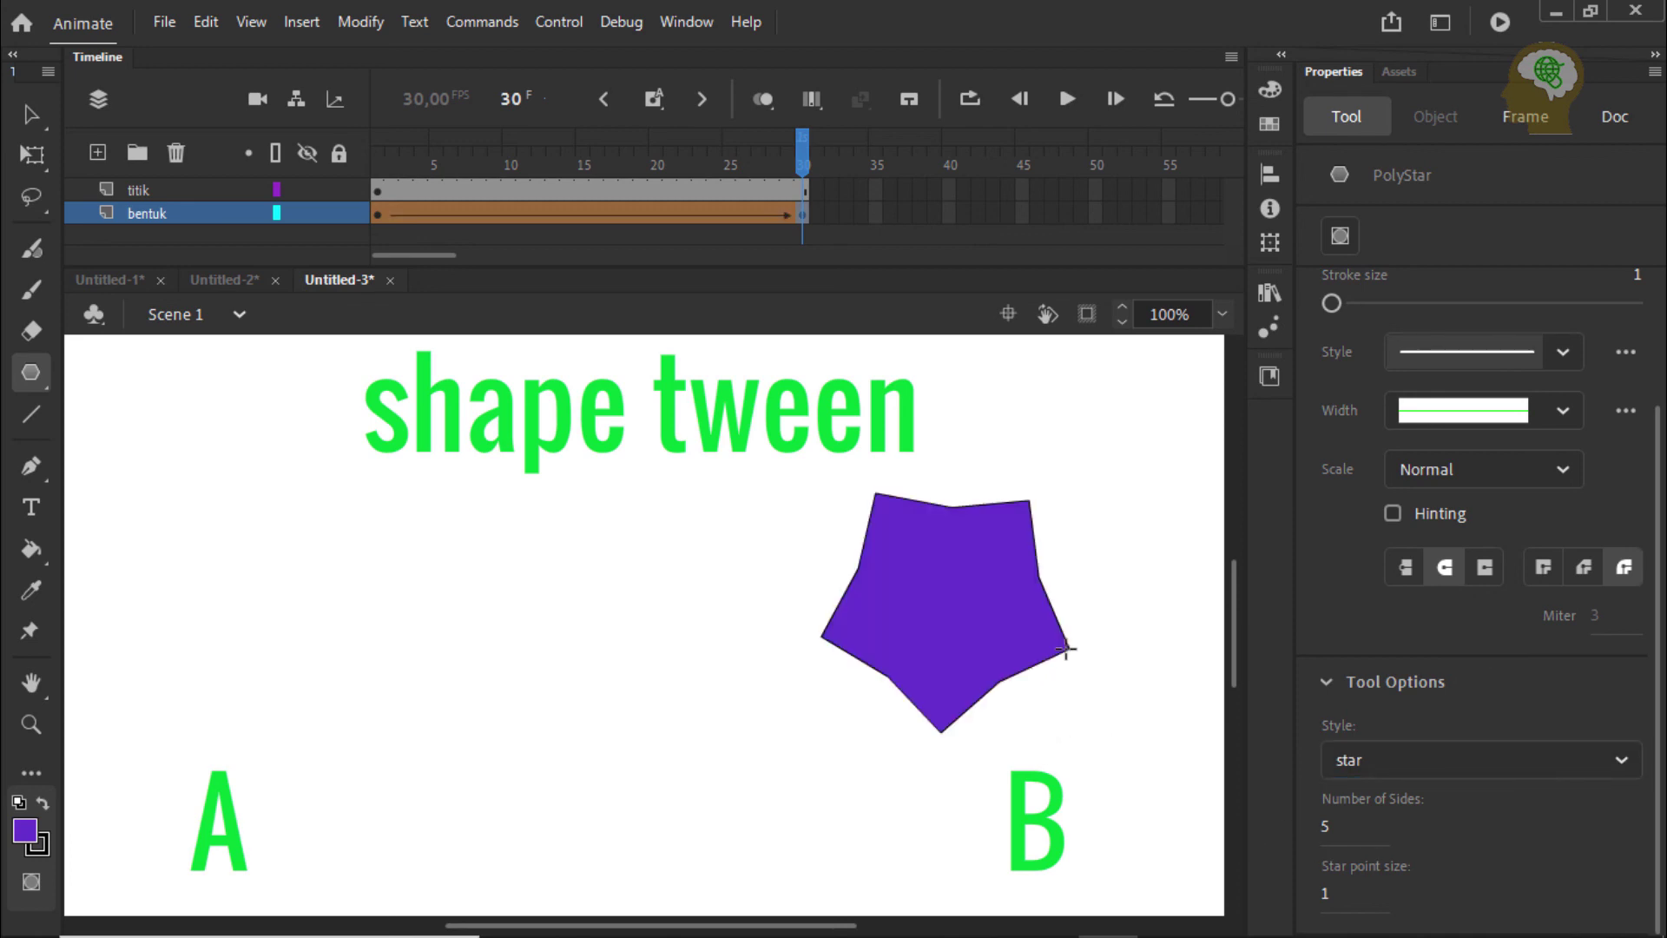
Delete the black outline of the purple star on frame 30.
{"action": "left_click", "coordinate": [31, 113]}
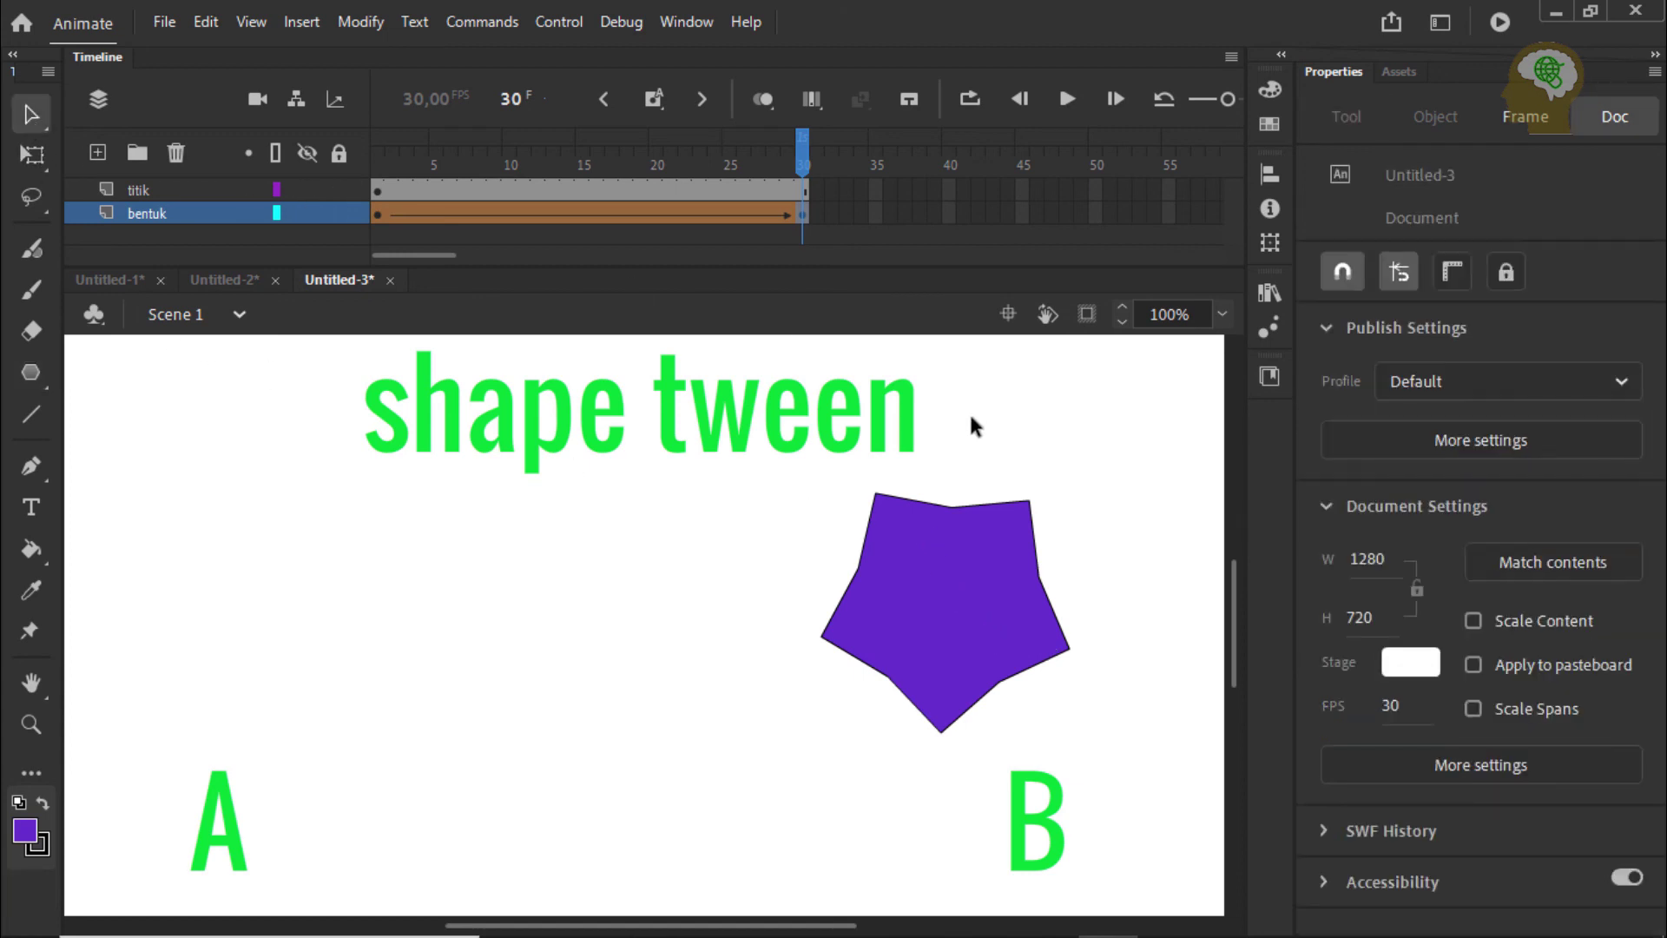
{"action": "left_click", "coordinate": [957, 507]}
{"action": "double_click", "coordinate": [956, 505]}
{"action": "key", "text": "Delete"}
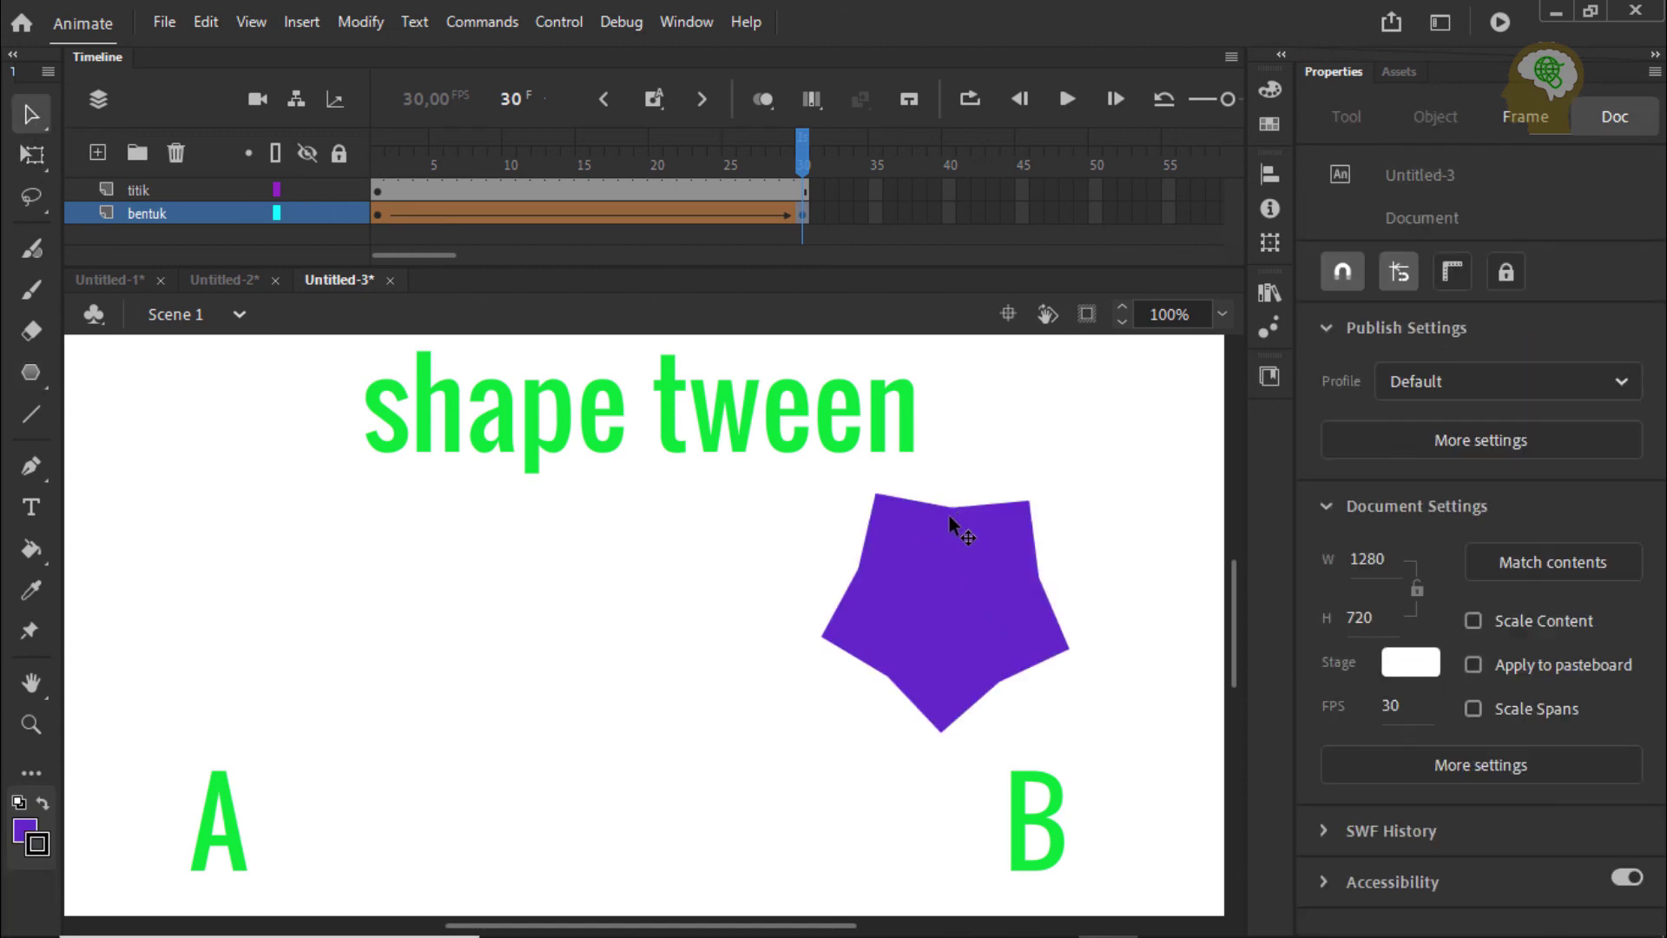
Sharpen the star by moving its inner anchor points towards its centre with the Subselection tool.
{"action": "left_click", "coordinate": [950, 509]}
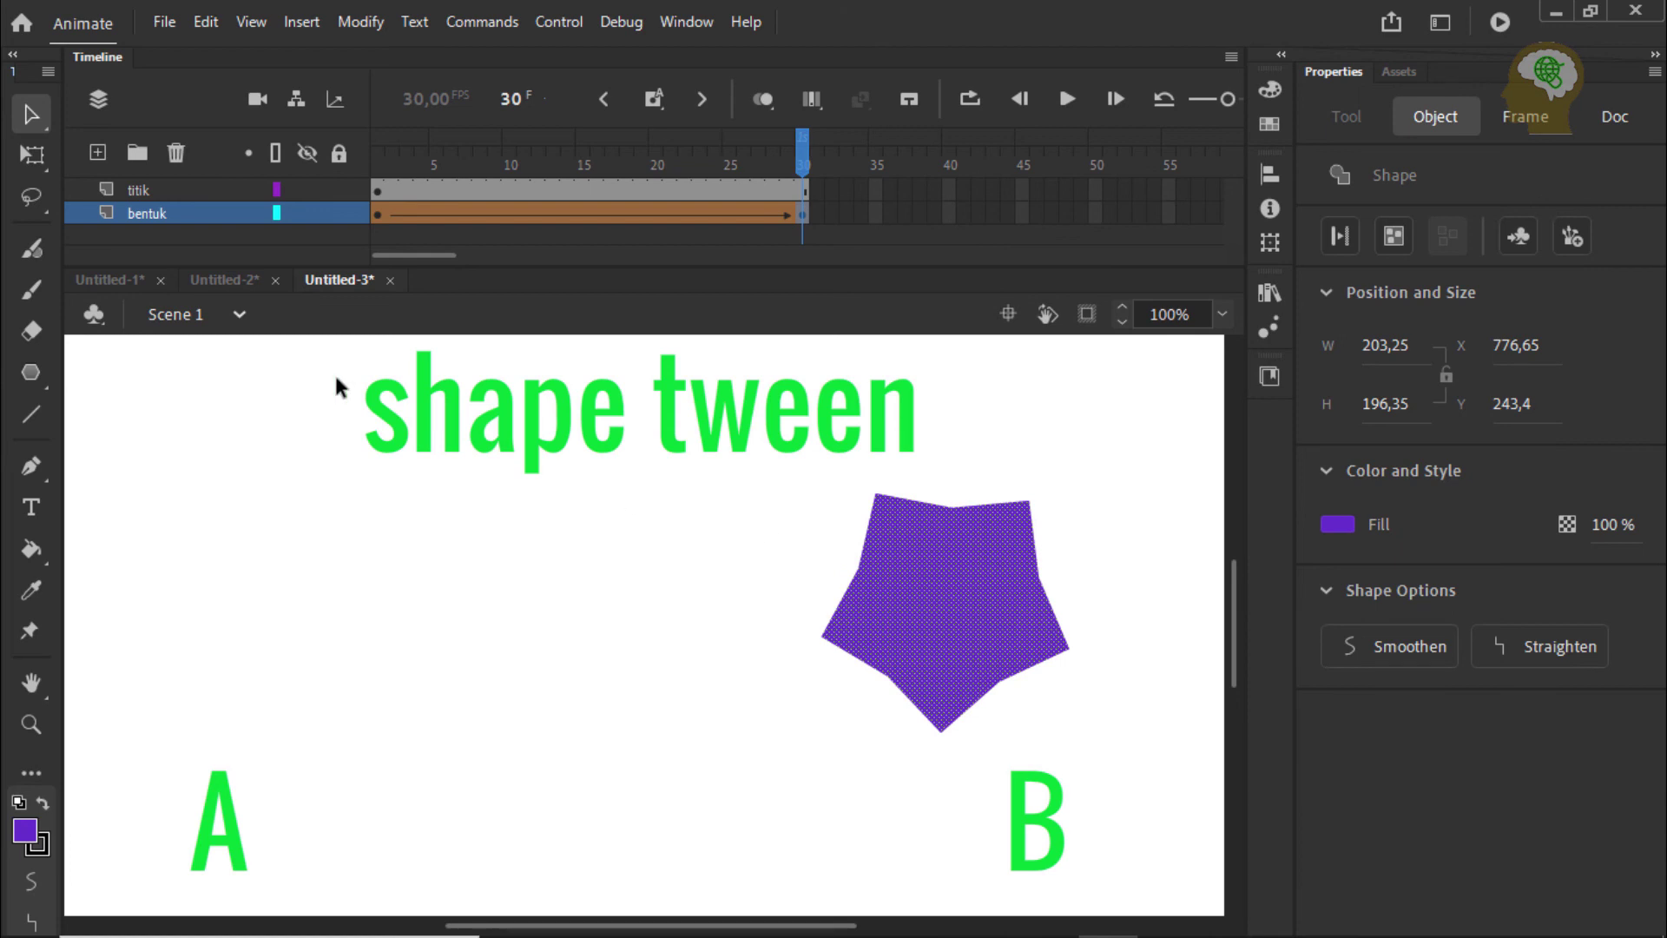
{"action": "left_click", "coordinate": [45, 127]}
{"action": "left_click", "coordinate": [119, 152]}
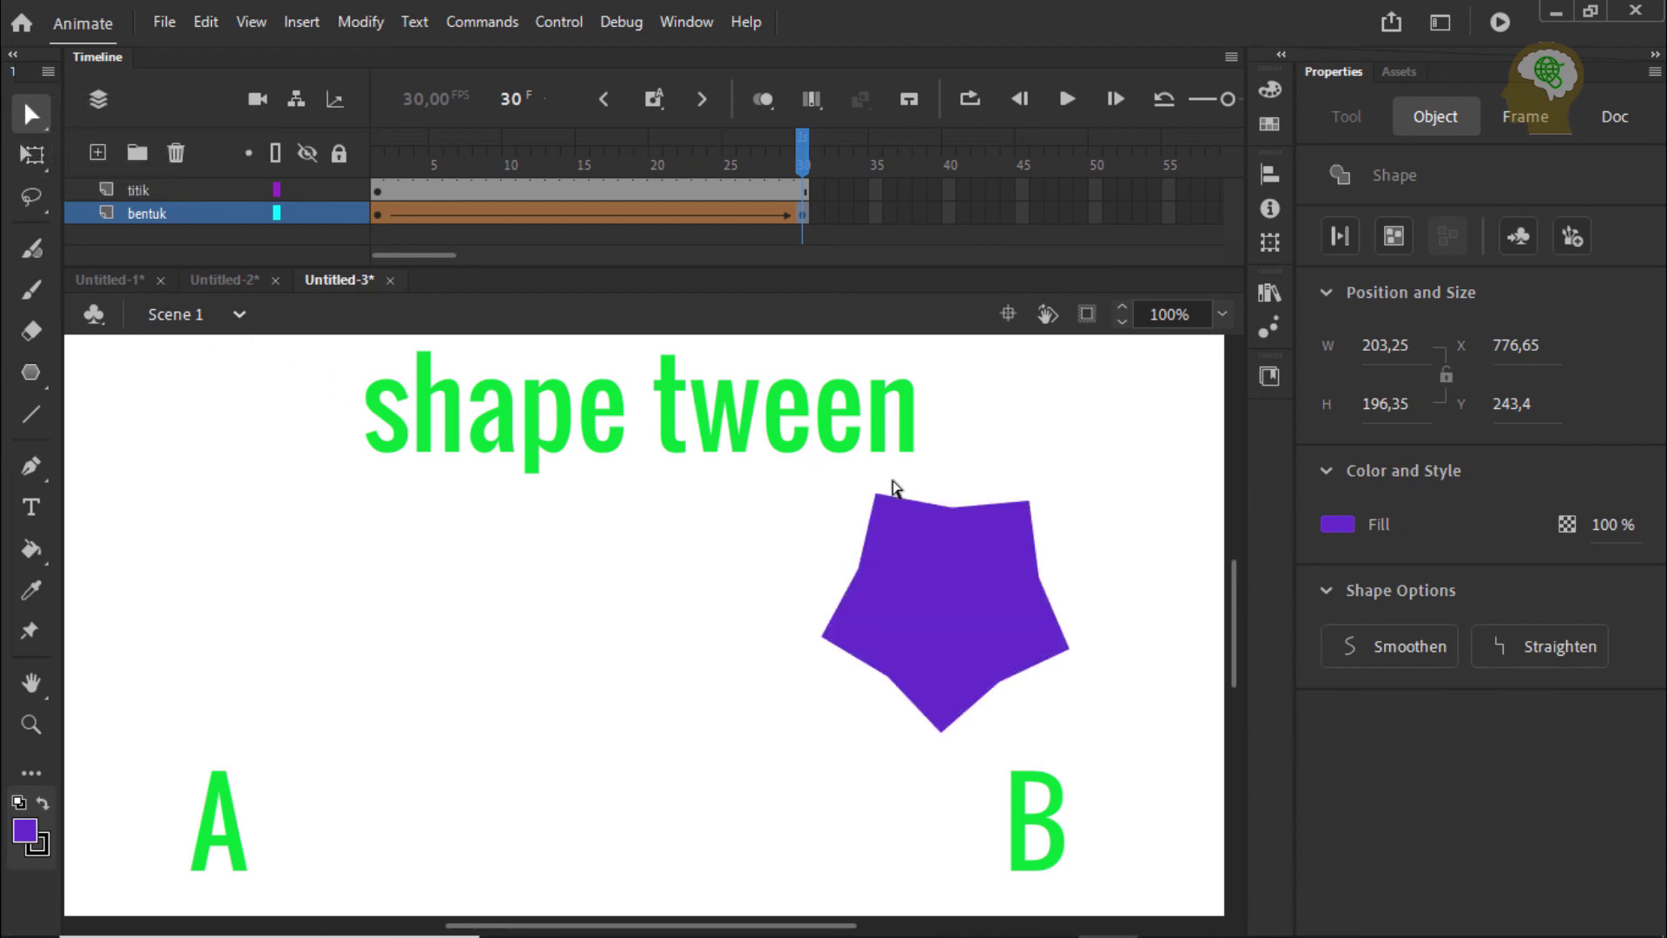
{"action": "left_click", "coordinate": [951, 516]}
{"action": "left_click_drag", "start_coordinate": [953, 514], "coordinate": [953, 533]}
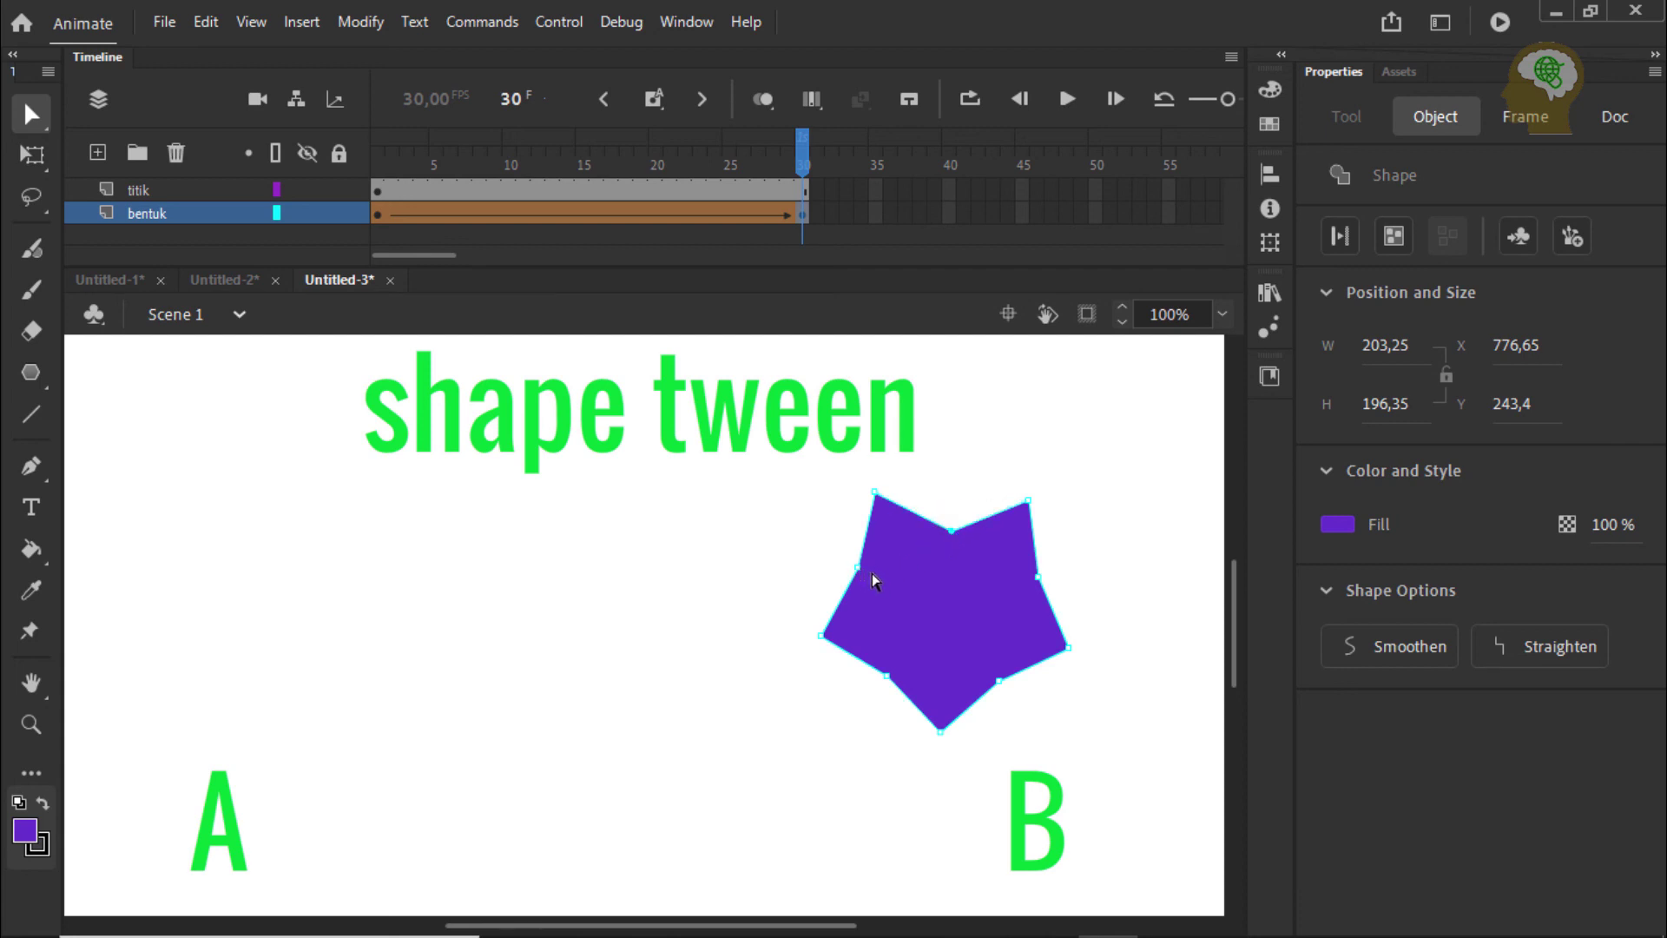
{"action": "left_click_drag", "start_coordinate": [858, 568], "coordinate": [877, 576]}
{"action": "left_click_drag", "start_coordinate": [885, 674], "coordinate": [981, 662]}
{"action": "mouse_move", "coordinate": [1038, 577]}
{"action": "left_mouse_down"}
{"action": "mouse_move", "coordinate": [1005, 591]}
{"action": "mouse_move", "coordinate": [1039, 579]}
{"action": "left_mouse_up"}
{"action": "left_click", "coordinate": [1126, 598]}
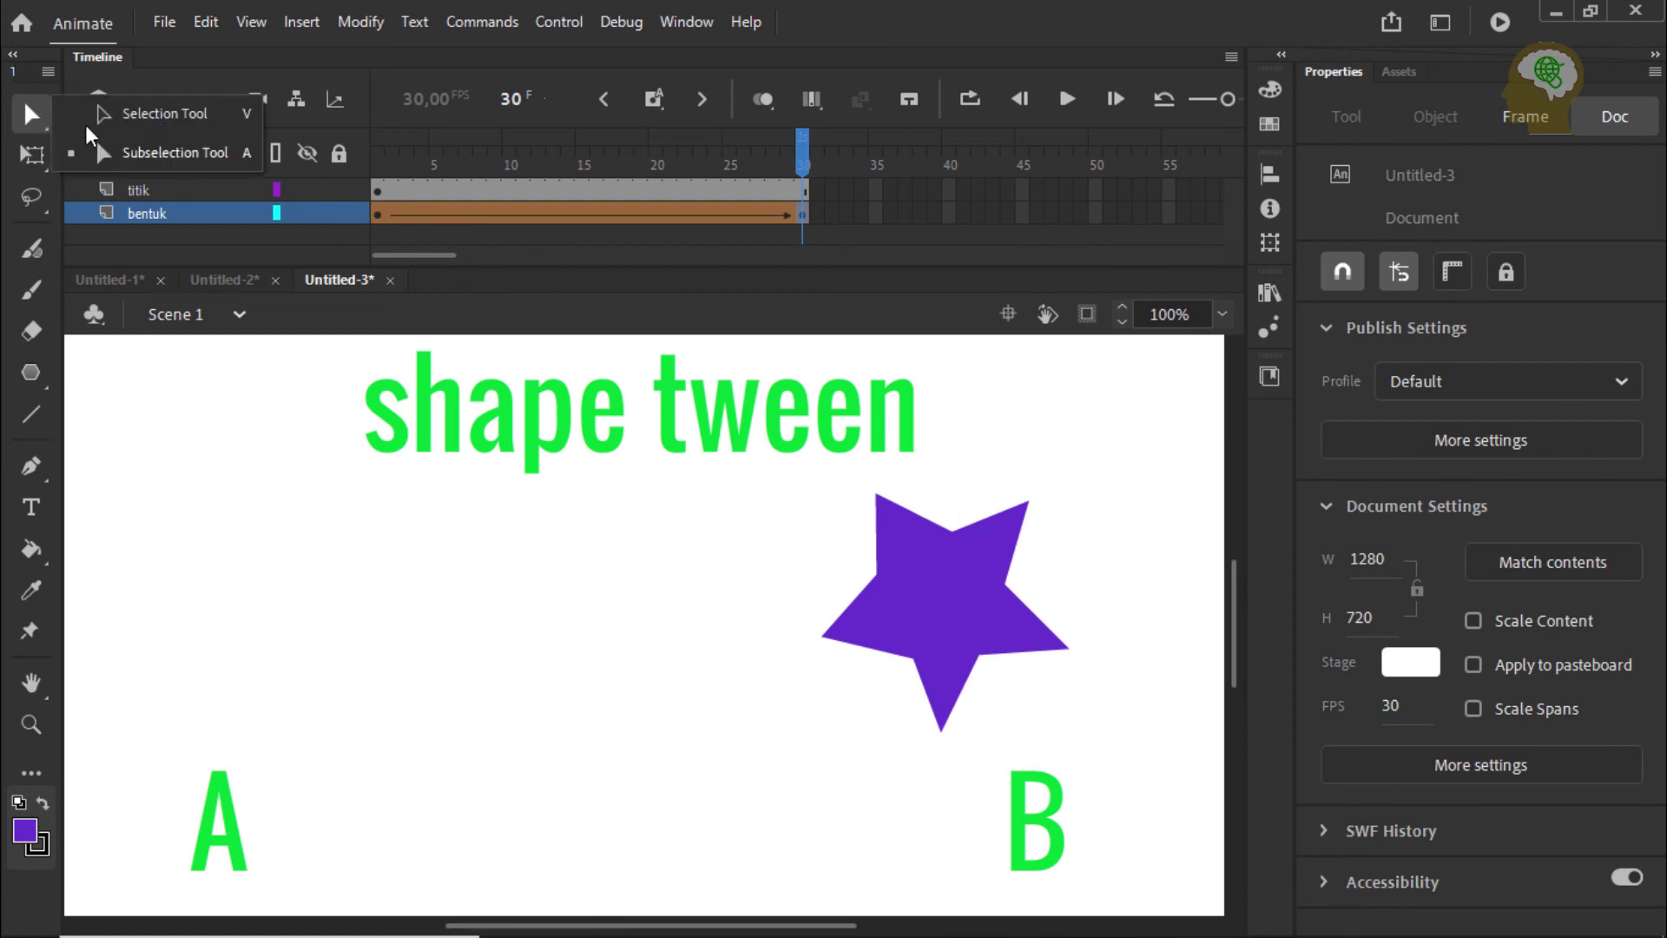
Rotate the star about 30° clockwise, move it above the "B", and preview the shape tween.
{"action": "left_click", "coordinate": [911, 560]}
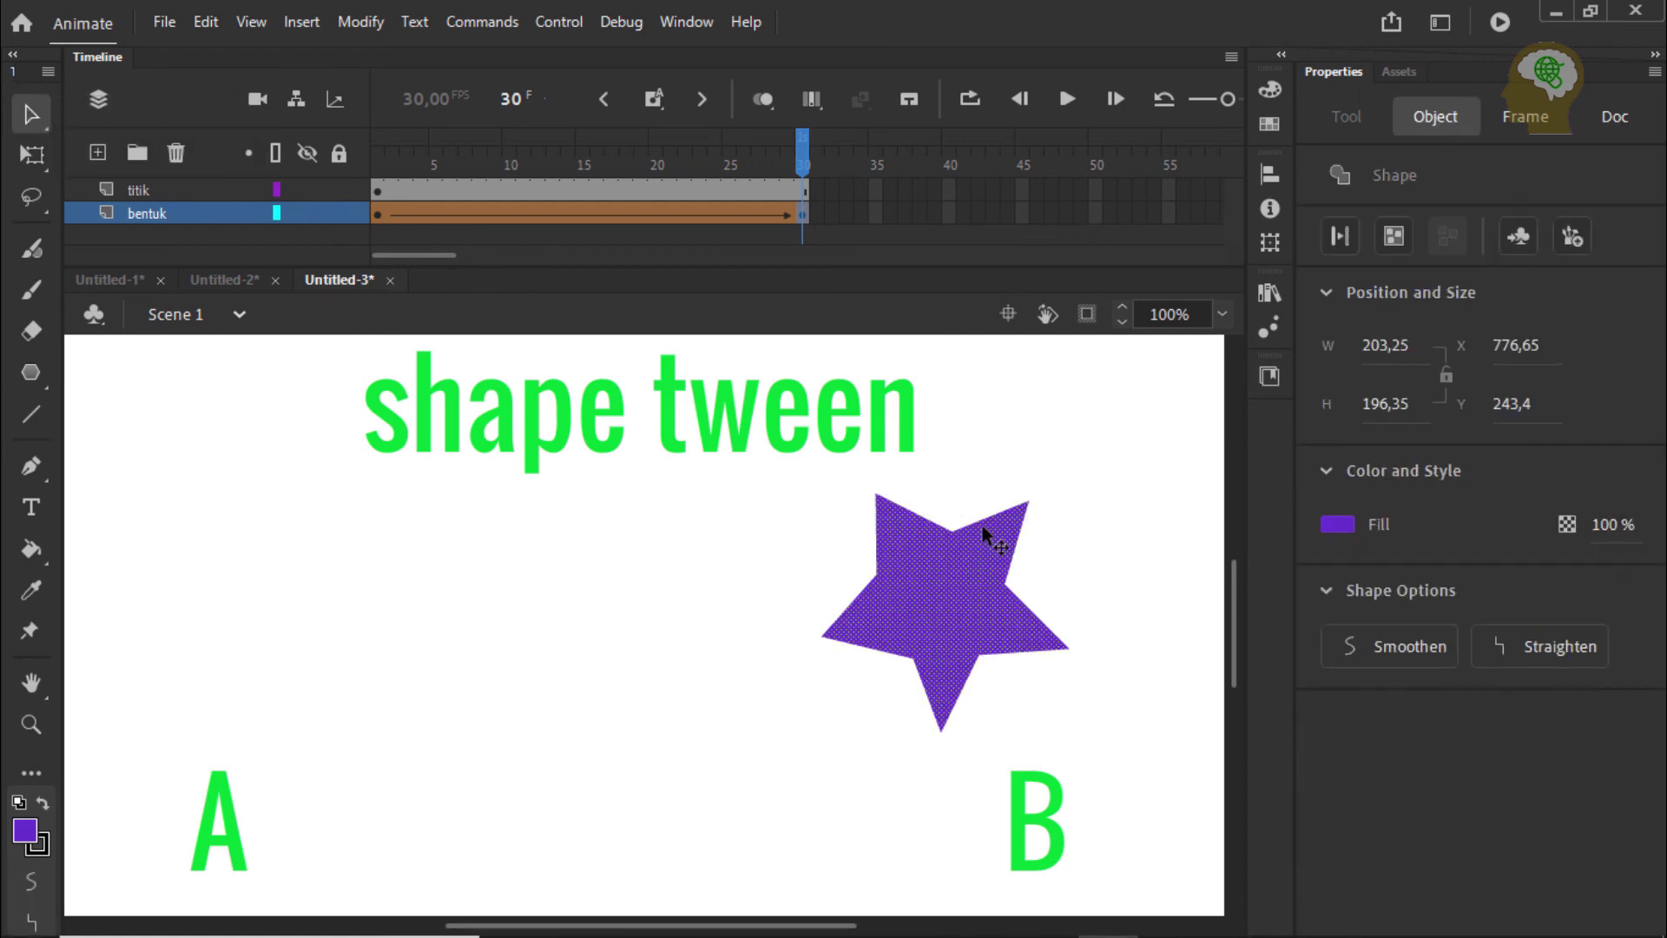
{"action": "key", "text": "q"}
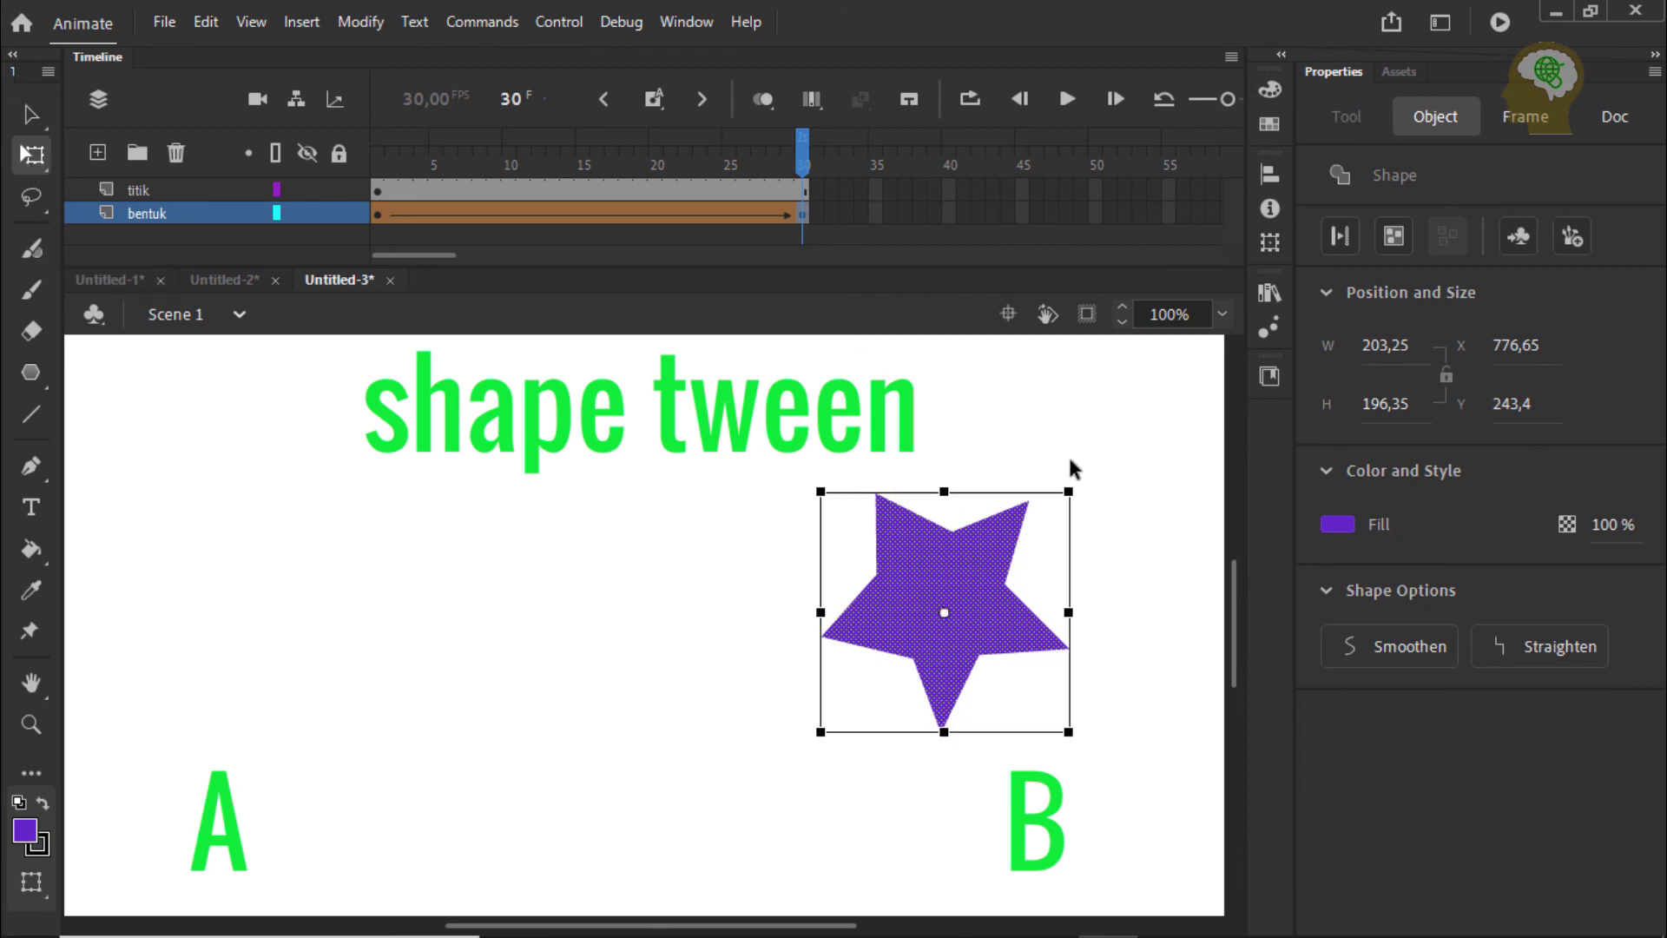
{"action": "left_click_drag", "start_coordinate": [1098, 495], "coordinate": [1143, 563]}
{"action": "left_click_drag", "start_coordinate": [971, 620], "coordinate": [1044, 632]}
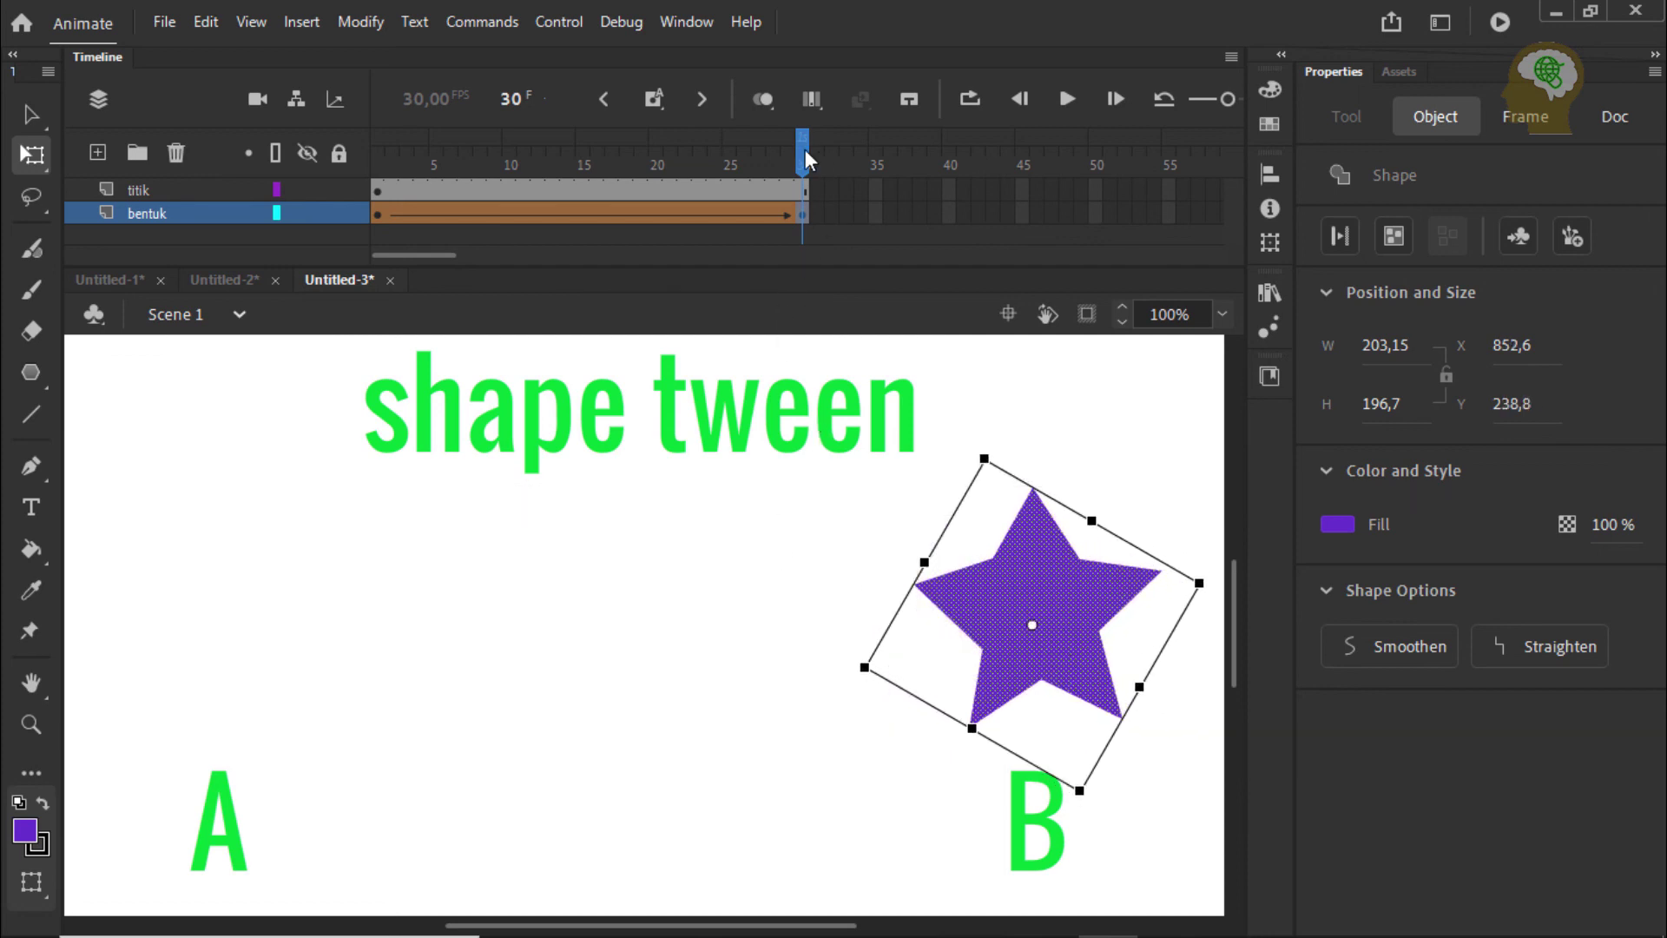
{"action": "left_click_drag", "start_coordinate": [805, 150], "coordinate": [883, 196]}
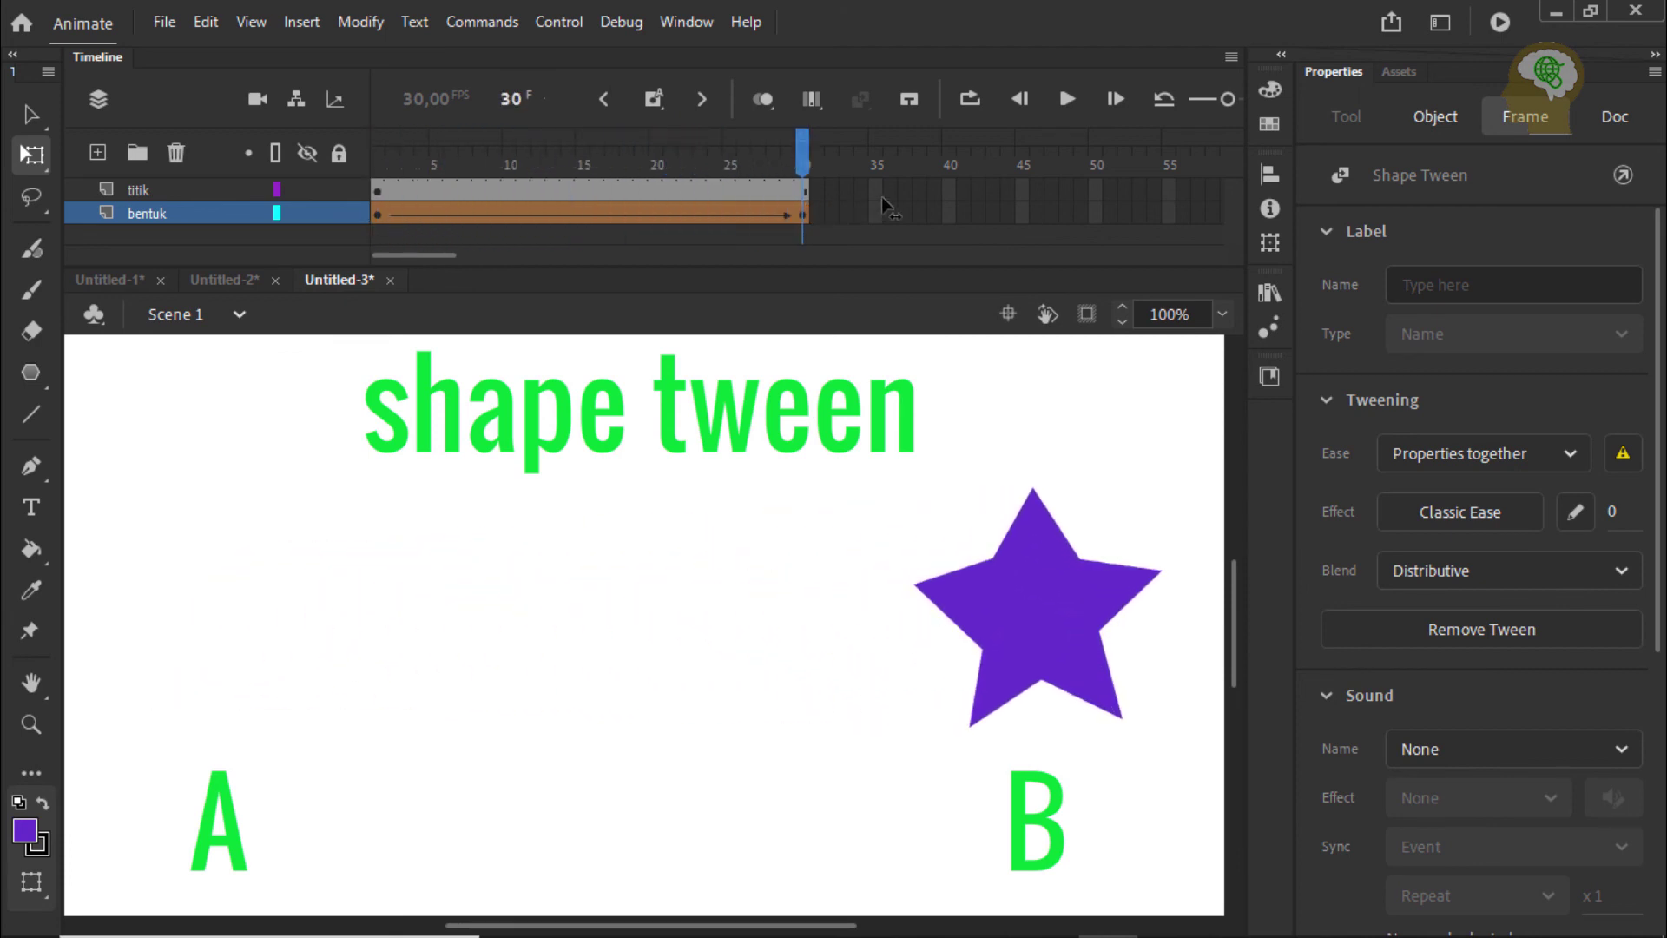
Rotate the star on frame 30 about 60° counterclockwise.
{"action": "left_click", "coordinate": [1075, 540]}
{"action": "left_click", "coordinate": [1040, 565]}
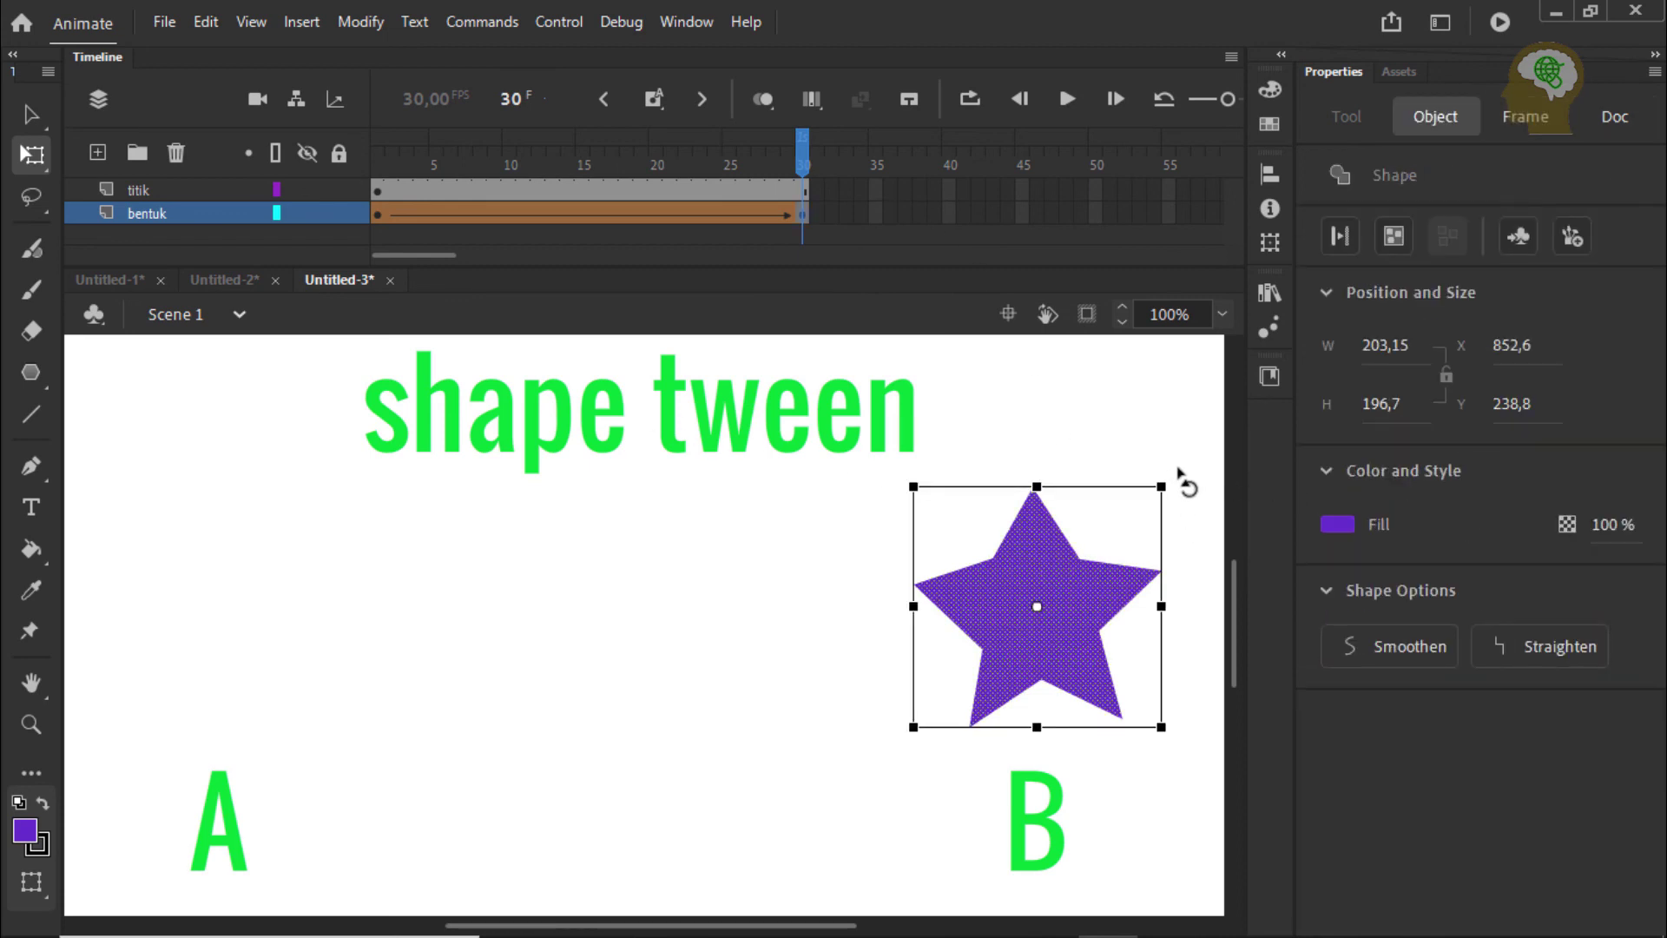
{"action": "left_click_drag", "start_coordinate": [1181, 476], "coordinate": [997, 408]}
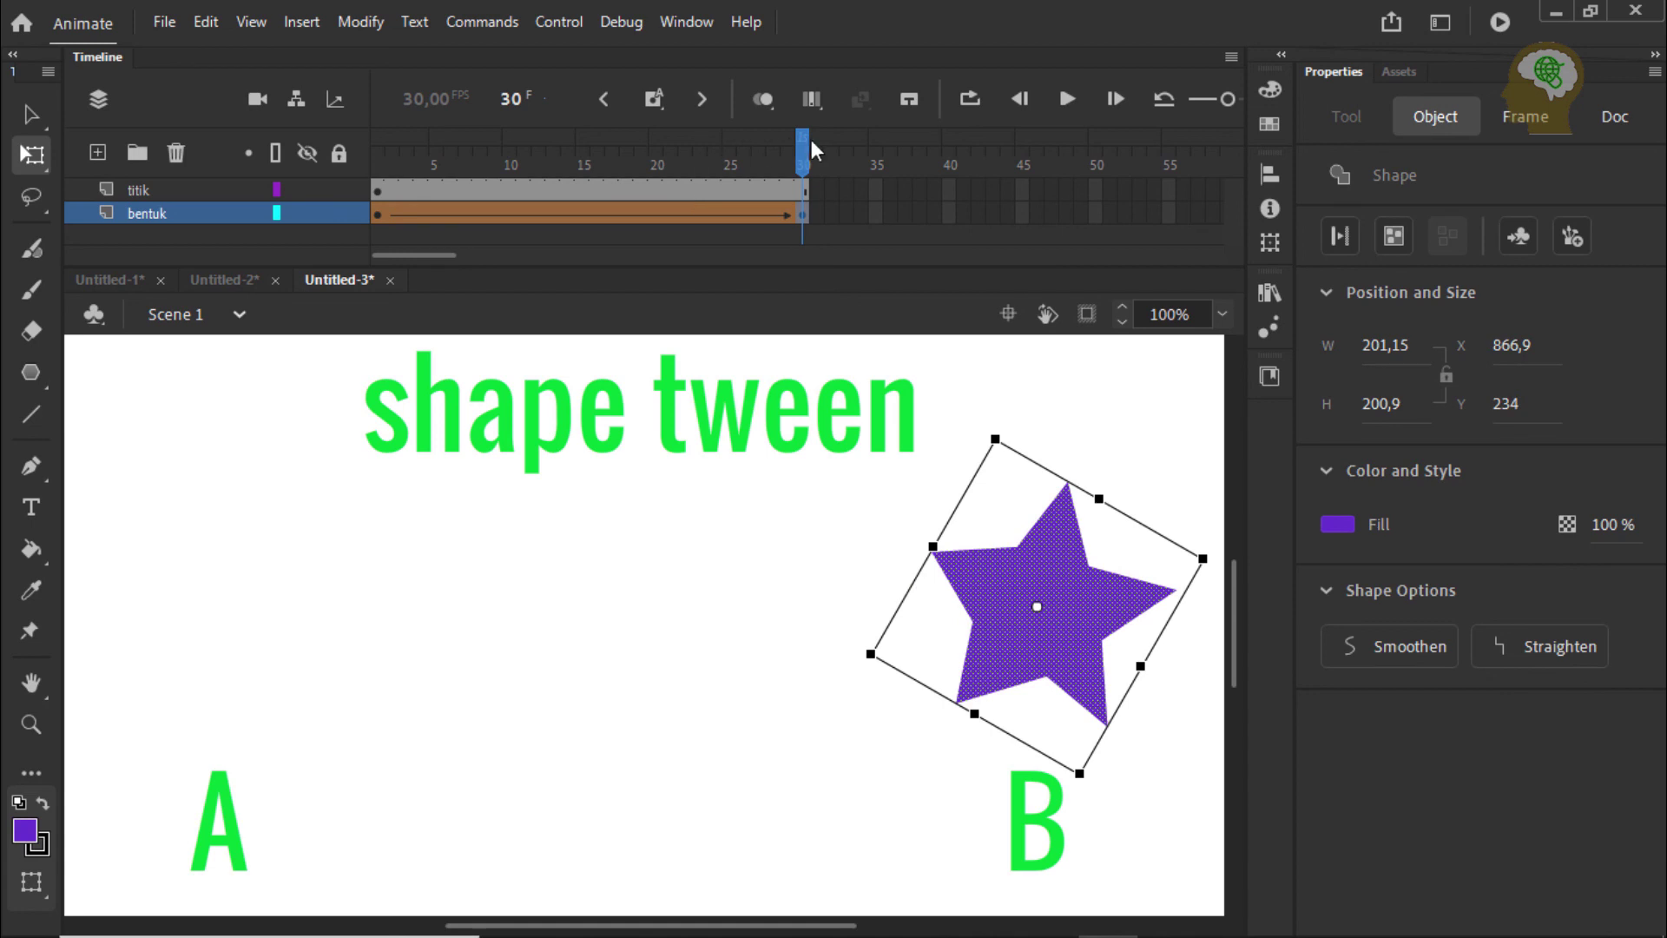
Scrub through the timeline to preview the circle morphing into the rotated star.
{"action": "left_click_drag", "start_coordinate": [812, 140], "coordinate": [862, 178]}
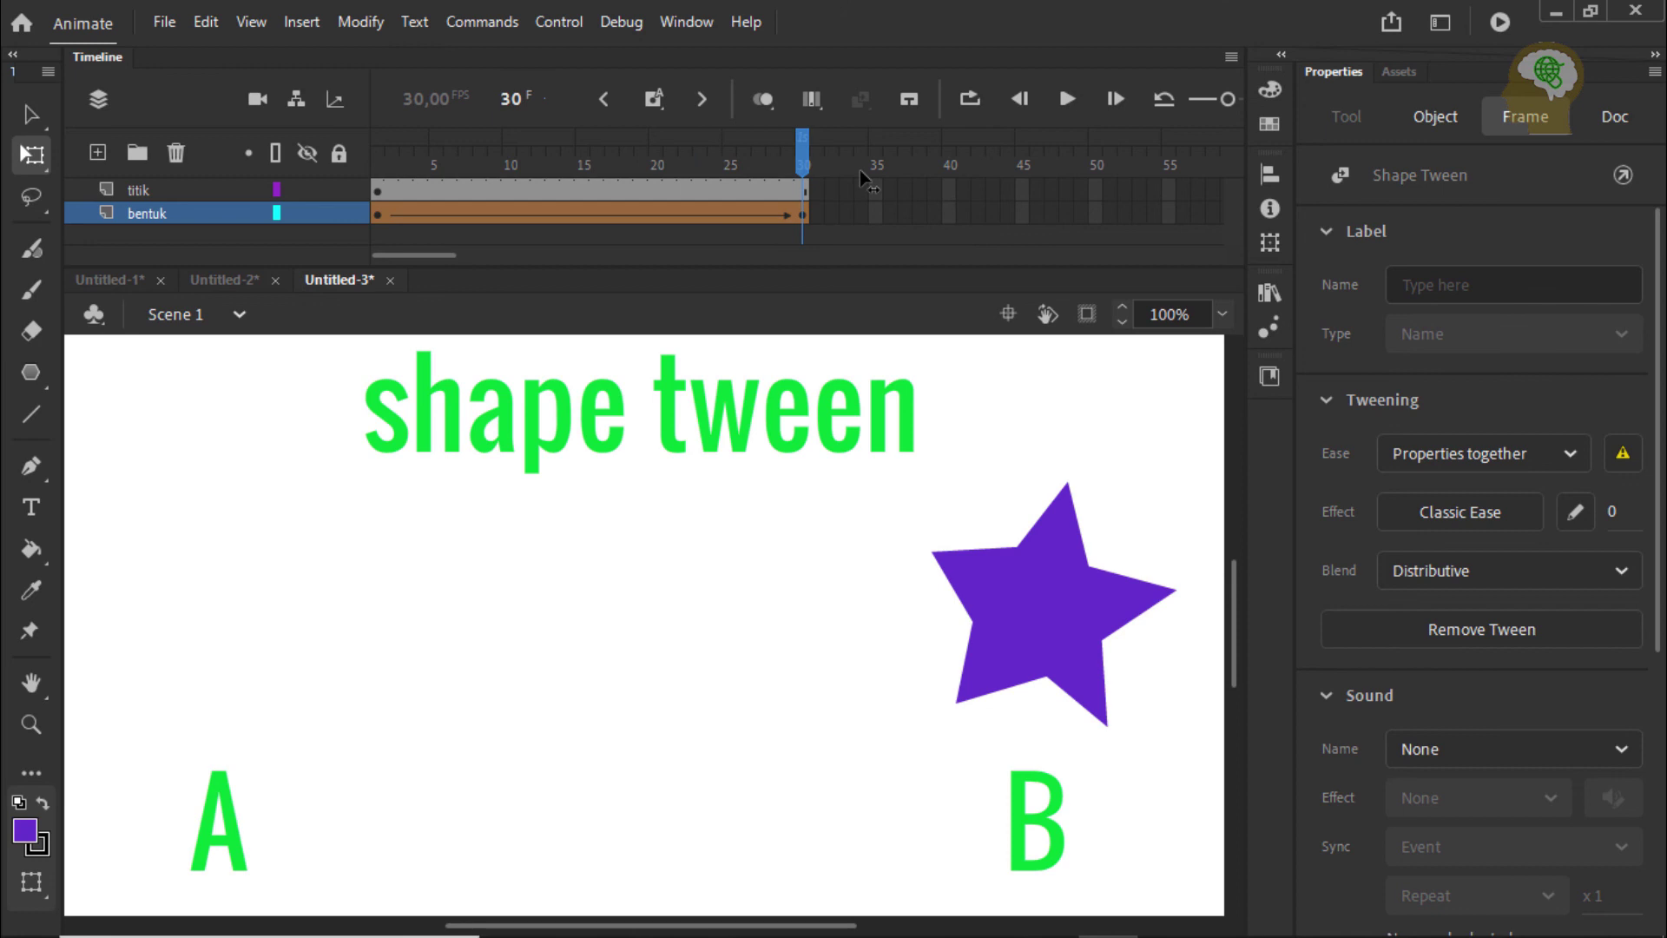
{"action": "left_click_drag", "start_coordinate": [859, 170], "coordinate": [825, 140]}
{"action": "left_click", "coordinate": [865, 135]}
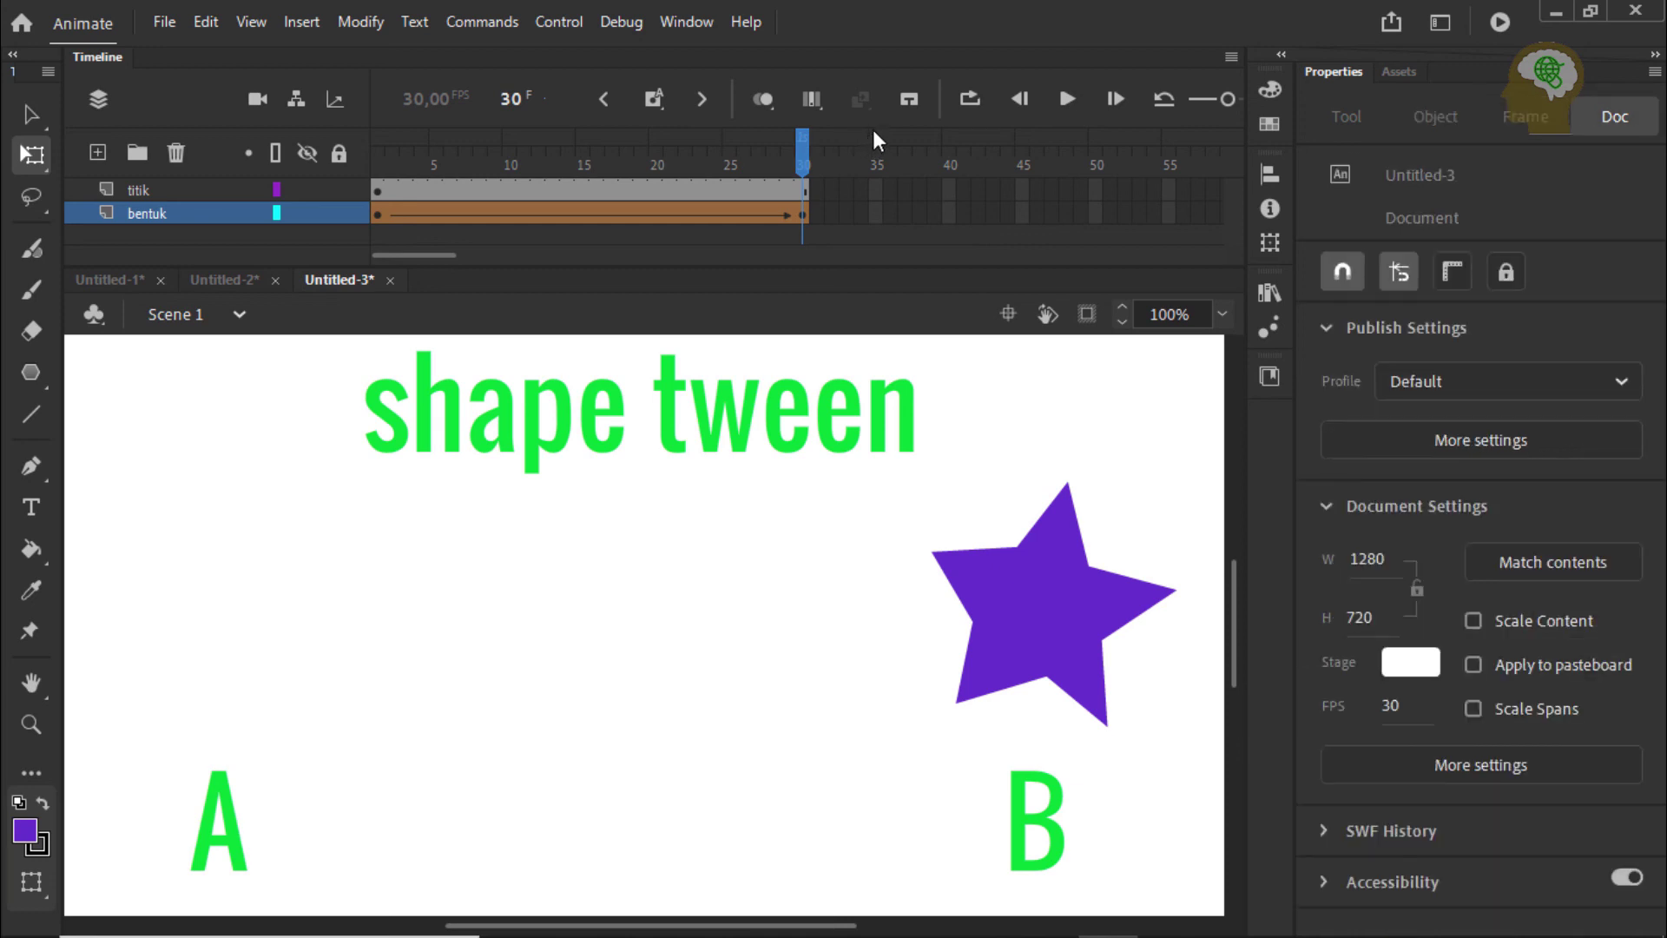